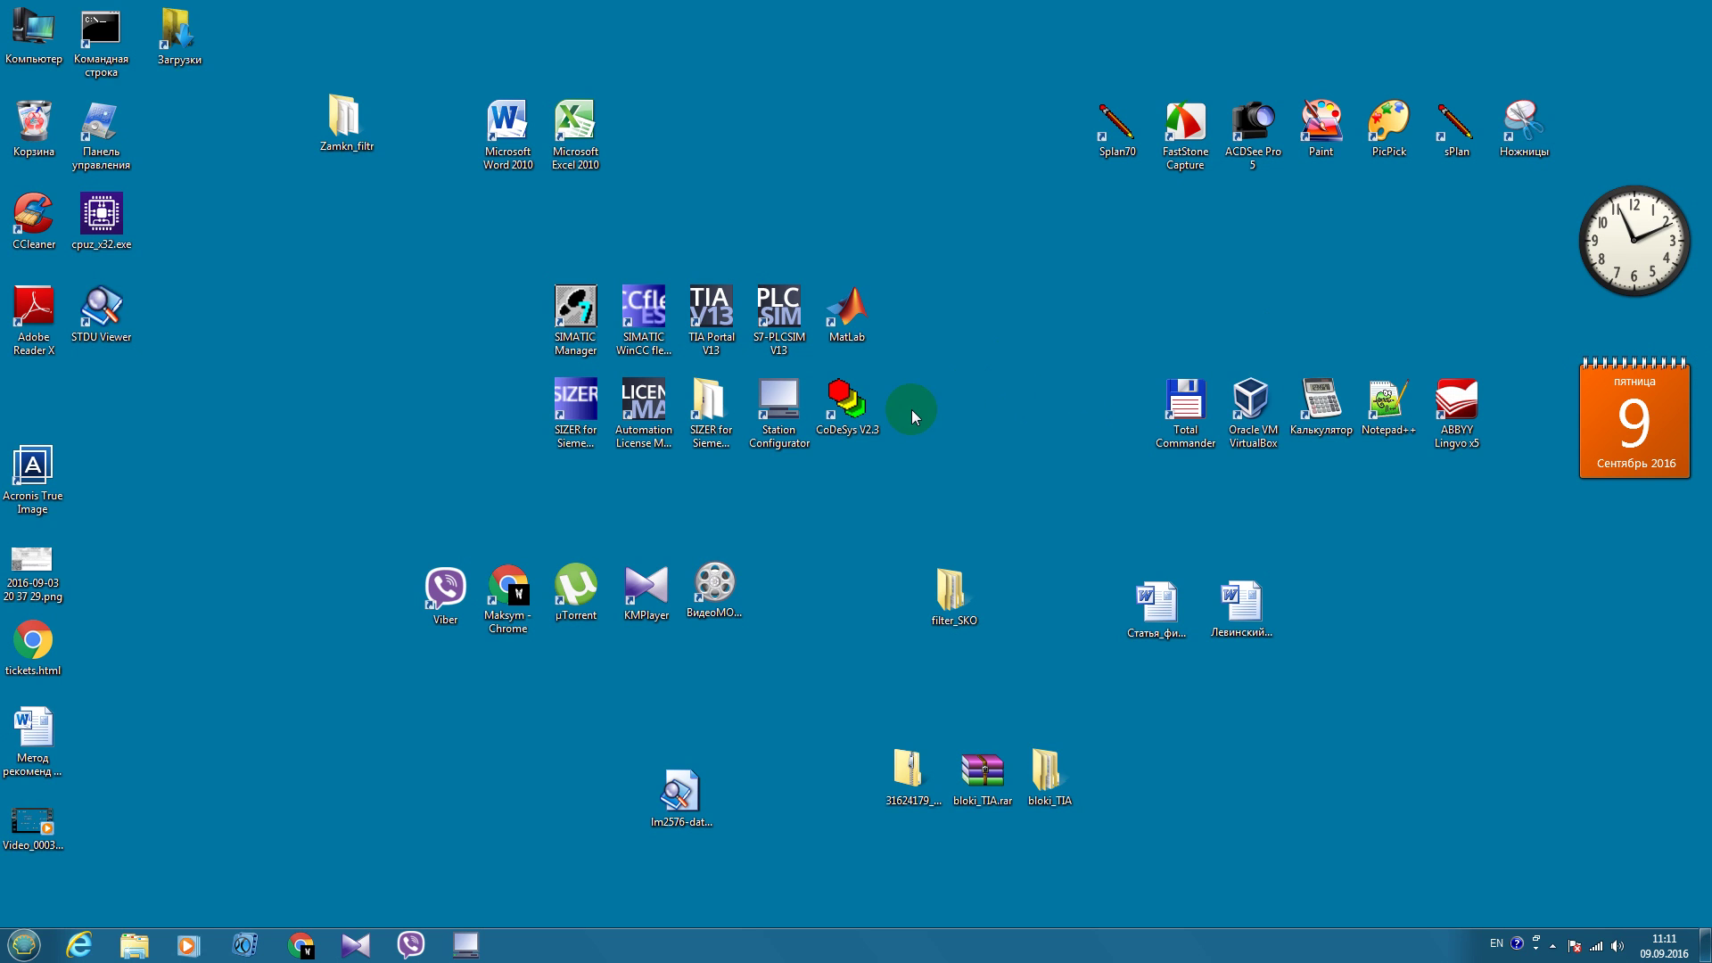
Launch CoDeSys and create a project on the Fastwel CPM703 Win32 Emulator target with CFC program PLC_PRG
click(868, 399)
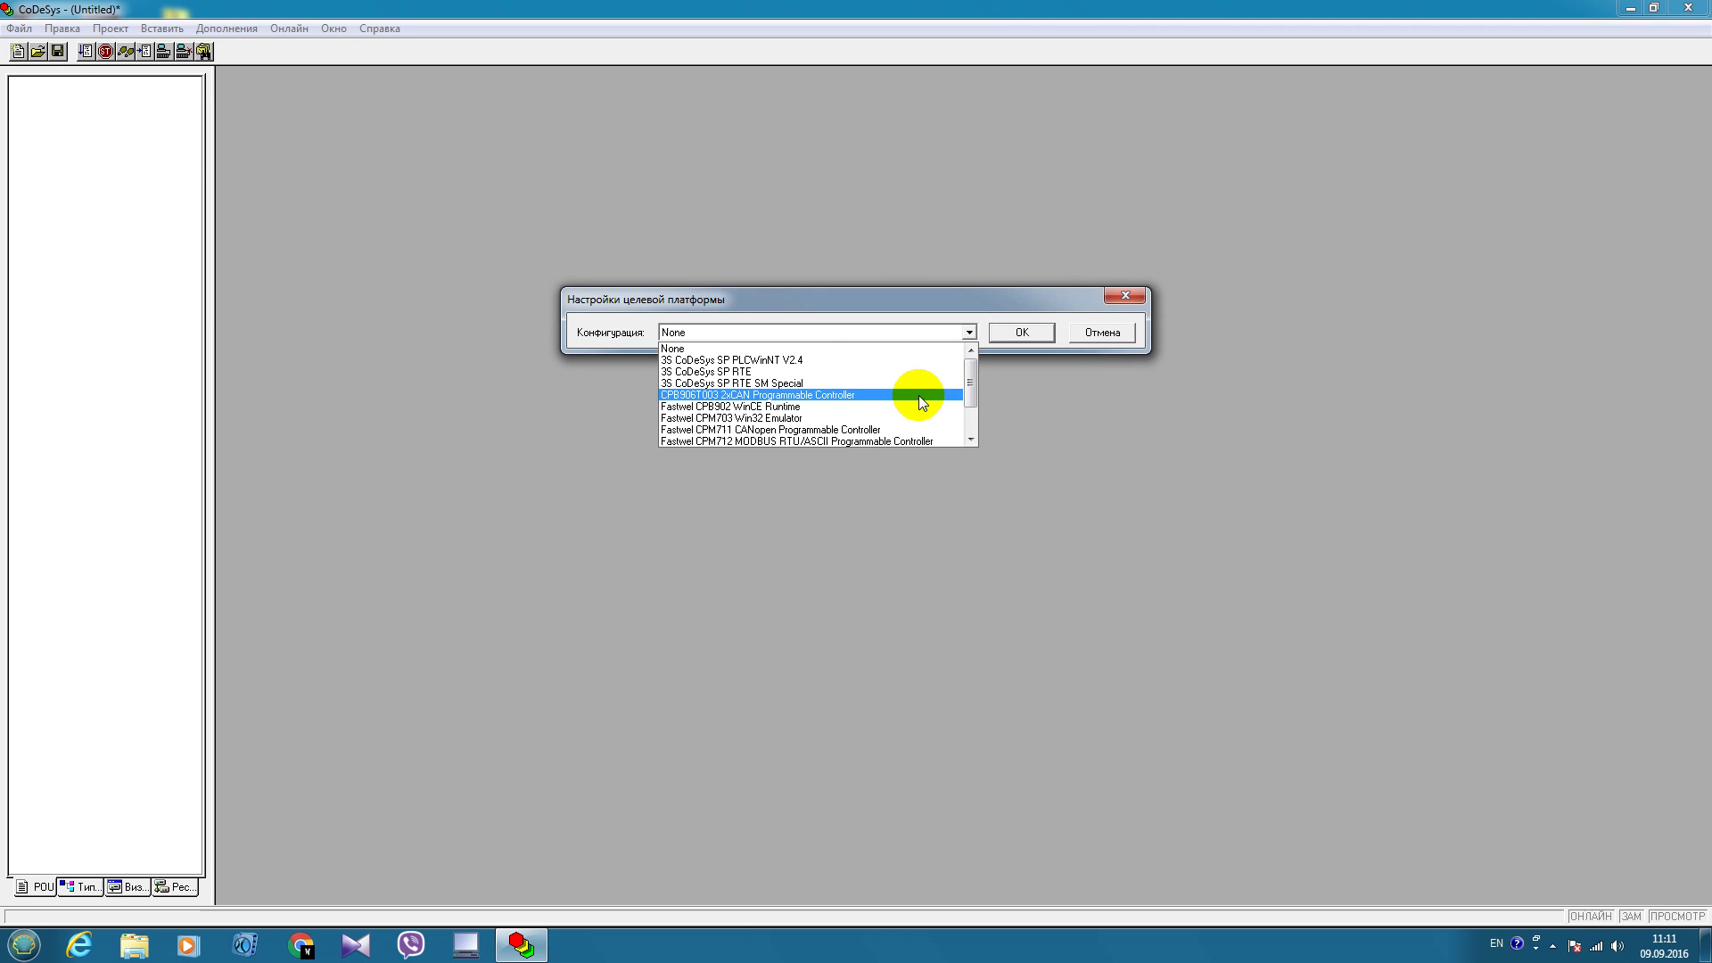
click(907, 417)
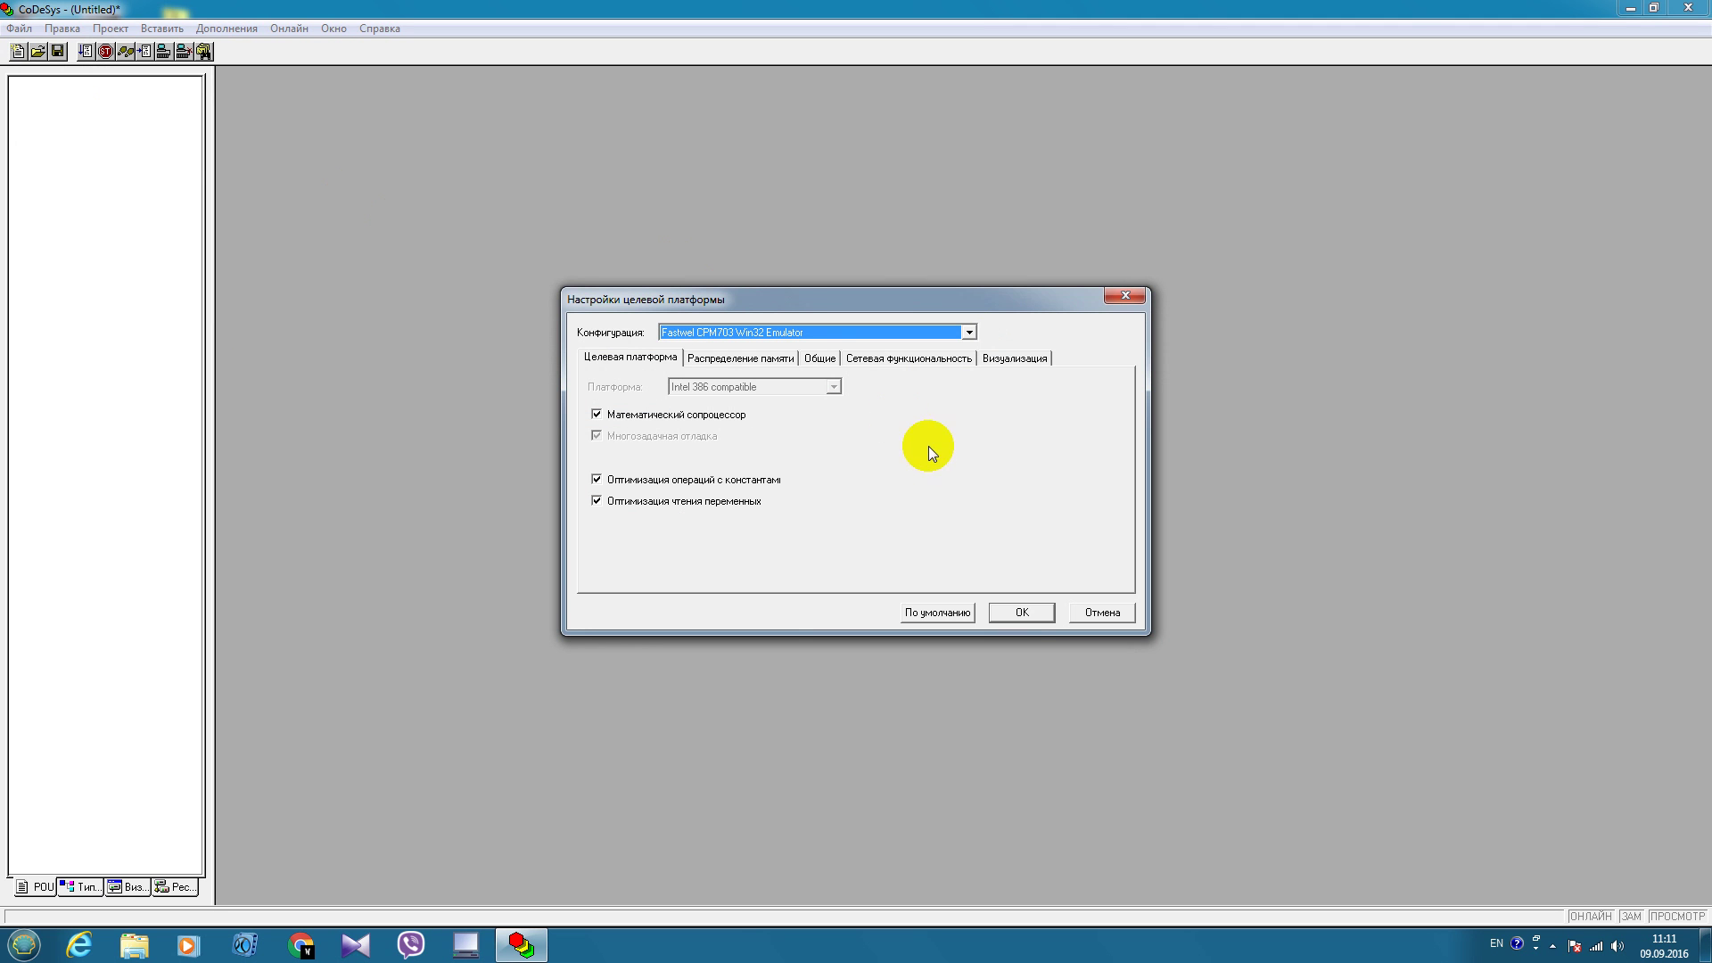
click(1025, 610)
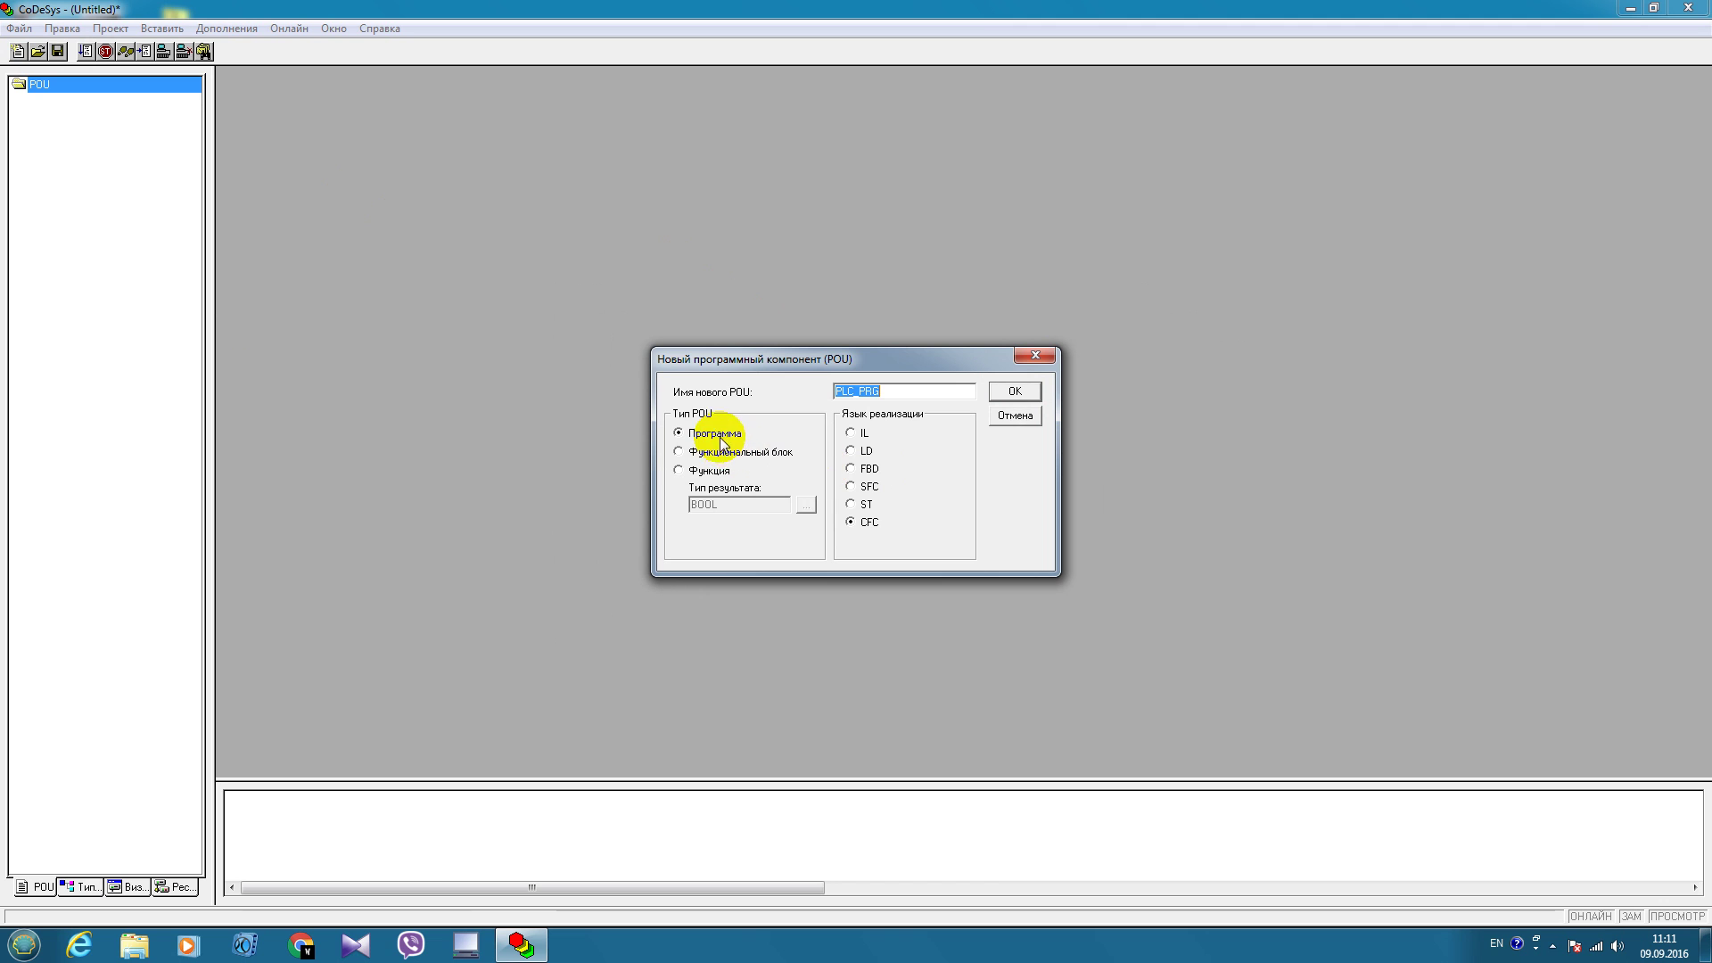
click(718, 436)
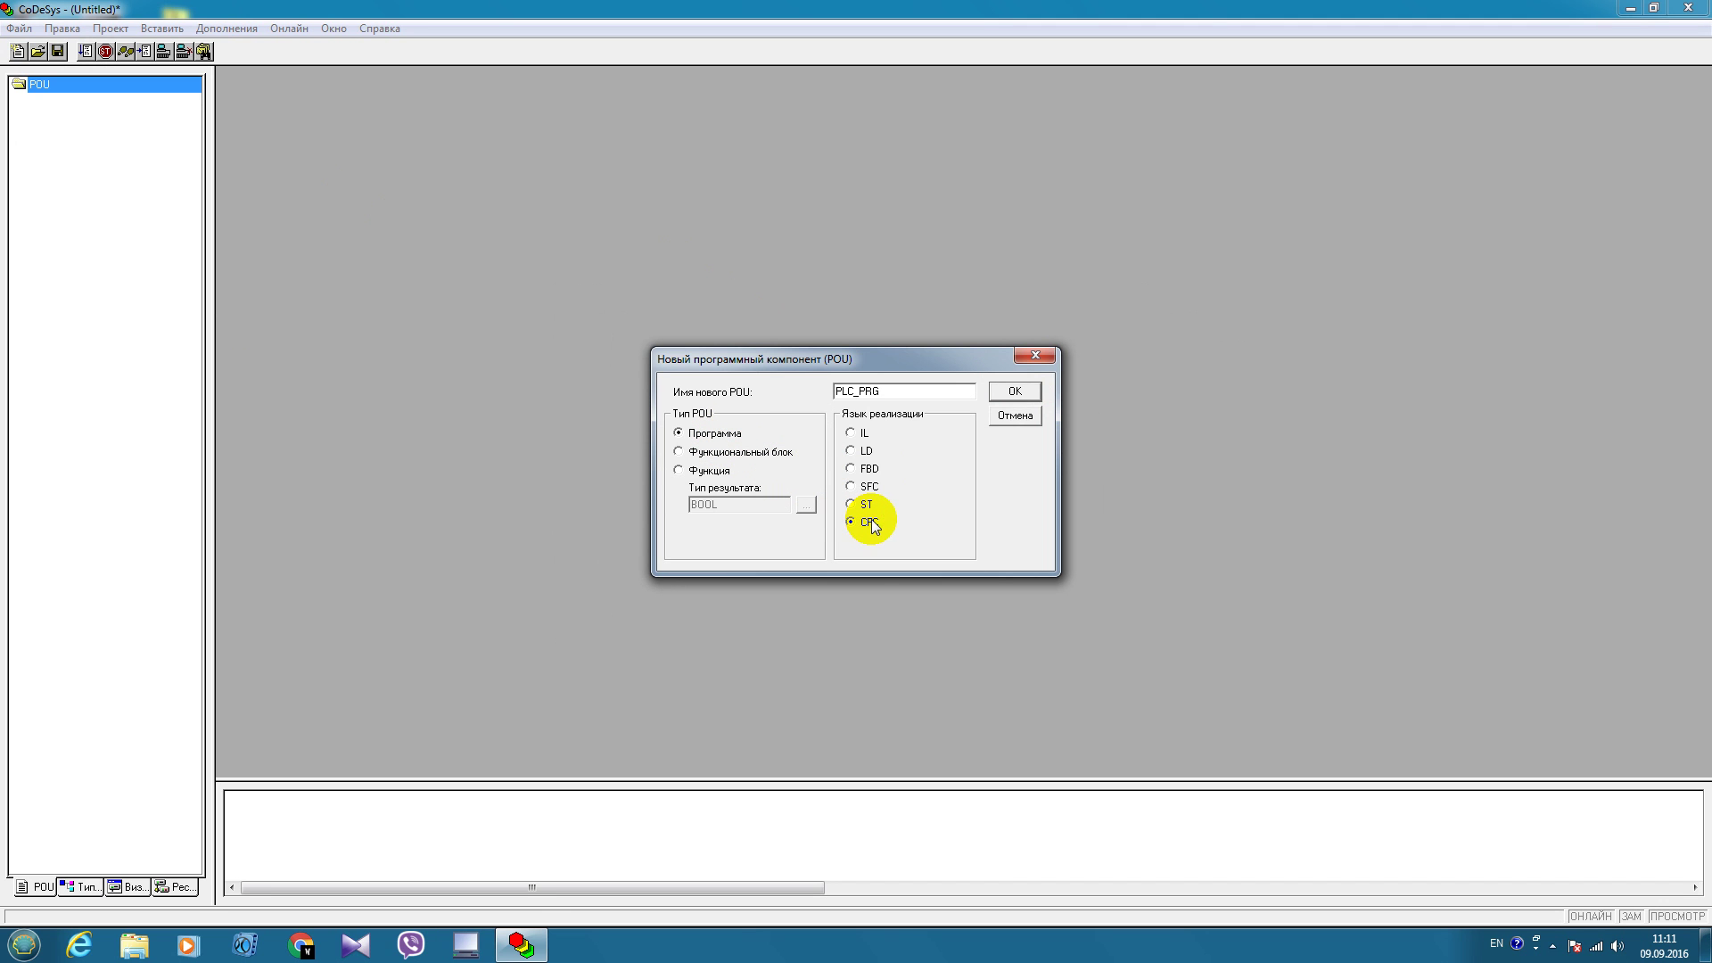
click(1015, 394)
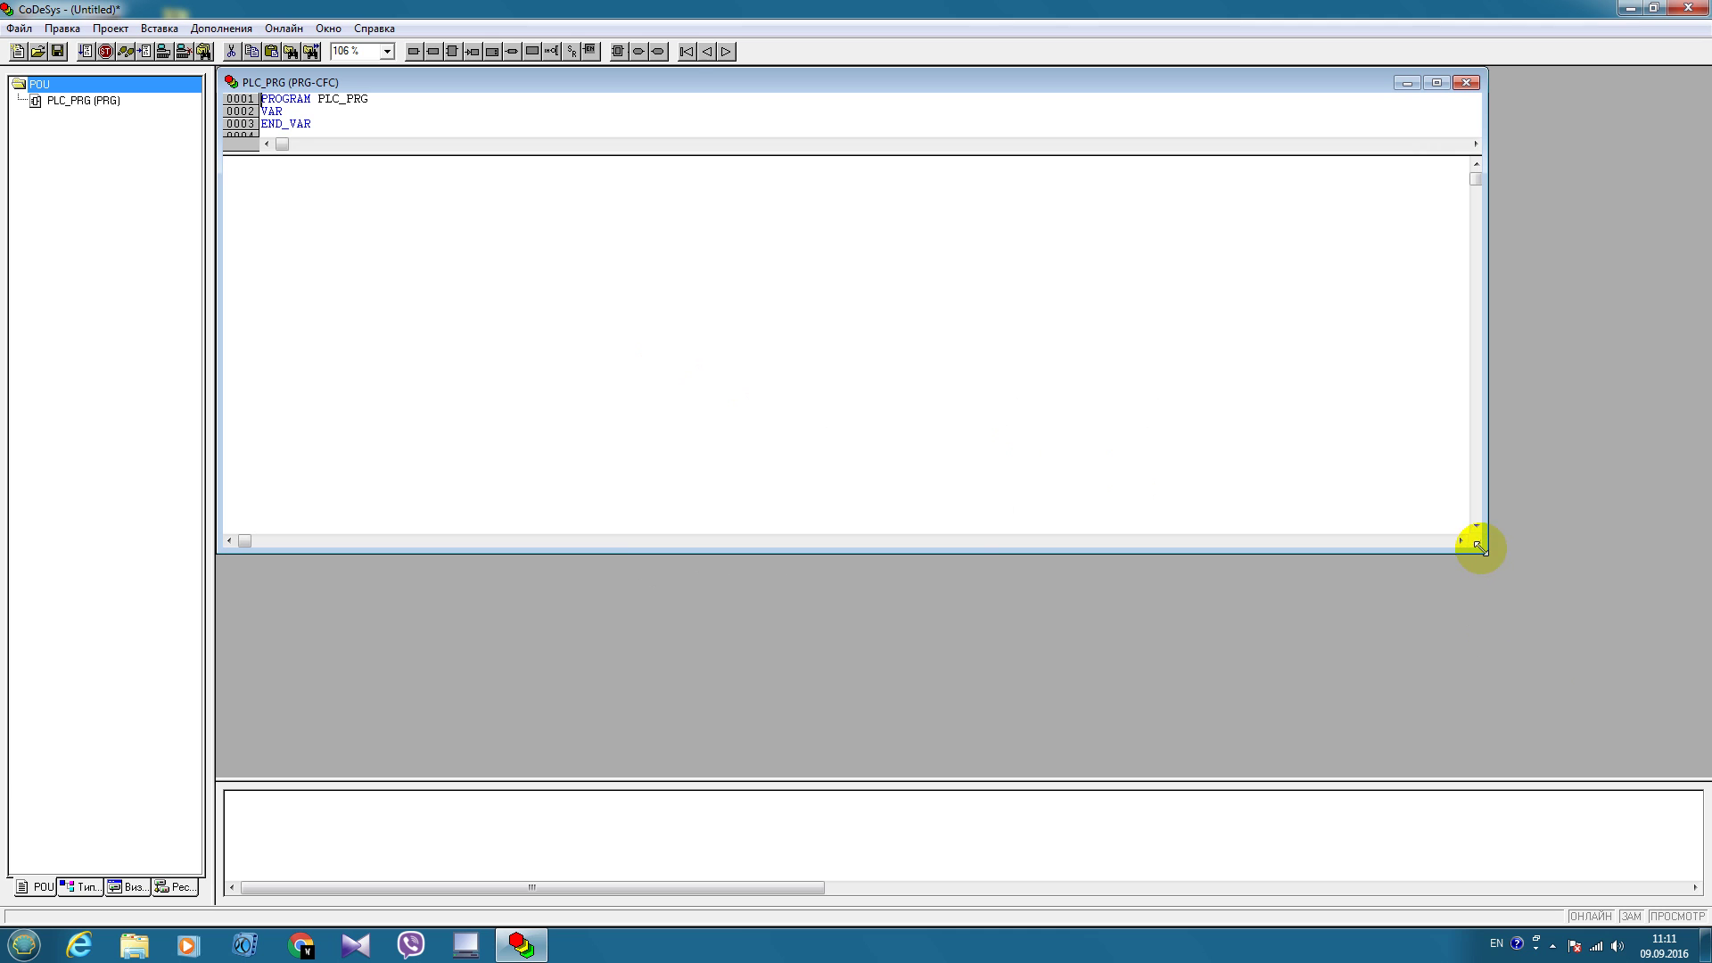
Resize the PLC_PRG window larger and lower the splitter to heighten the declaration pane
drag(1477, 544, 1591, 774)
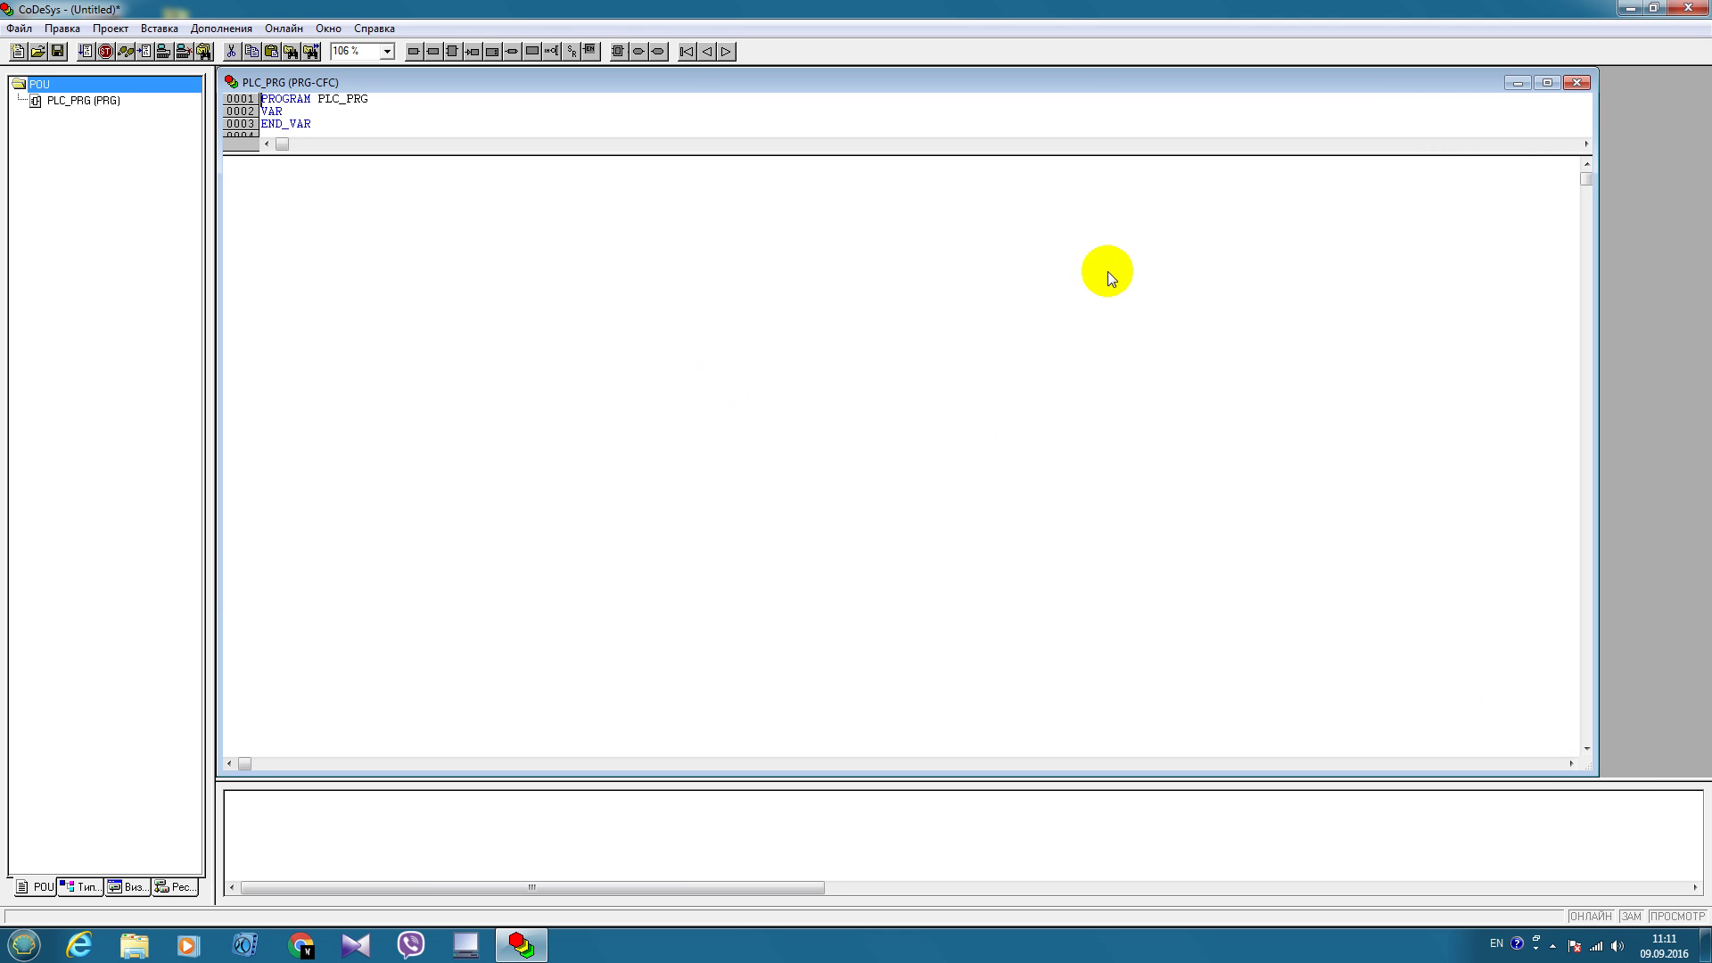
drag(1113, 155, 1112, 268)
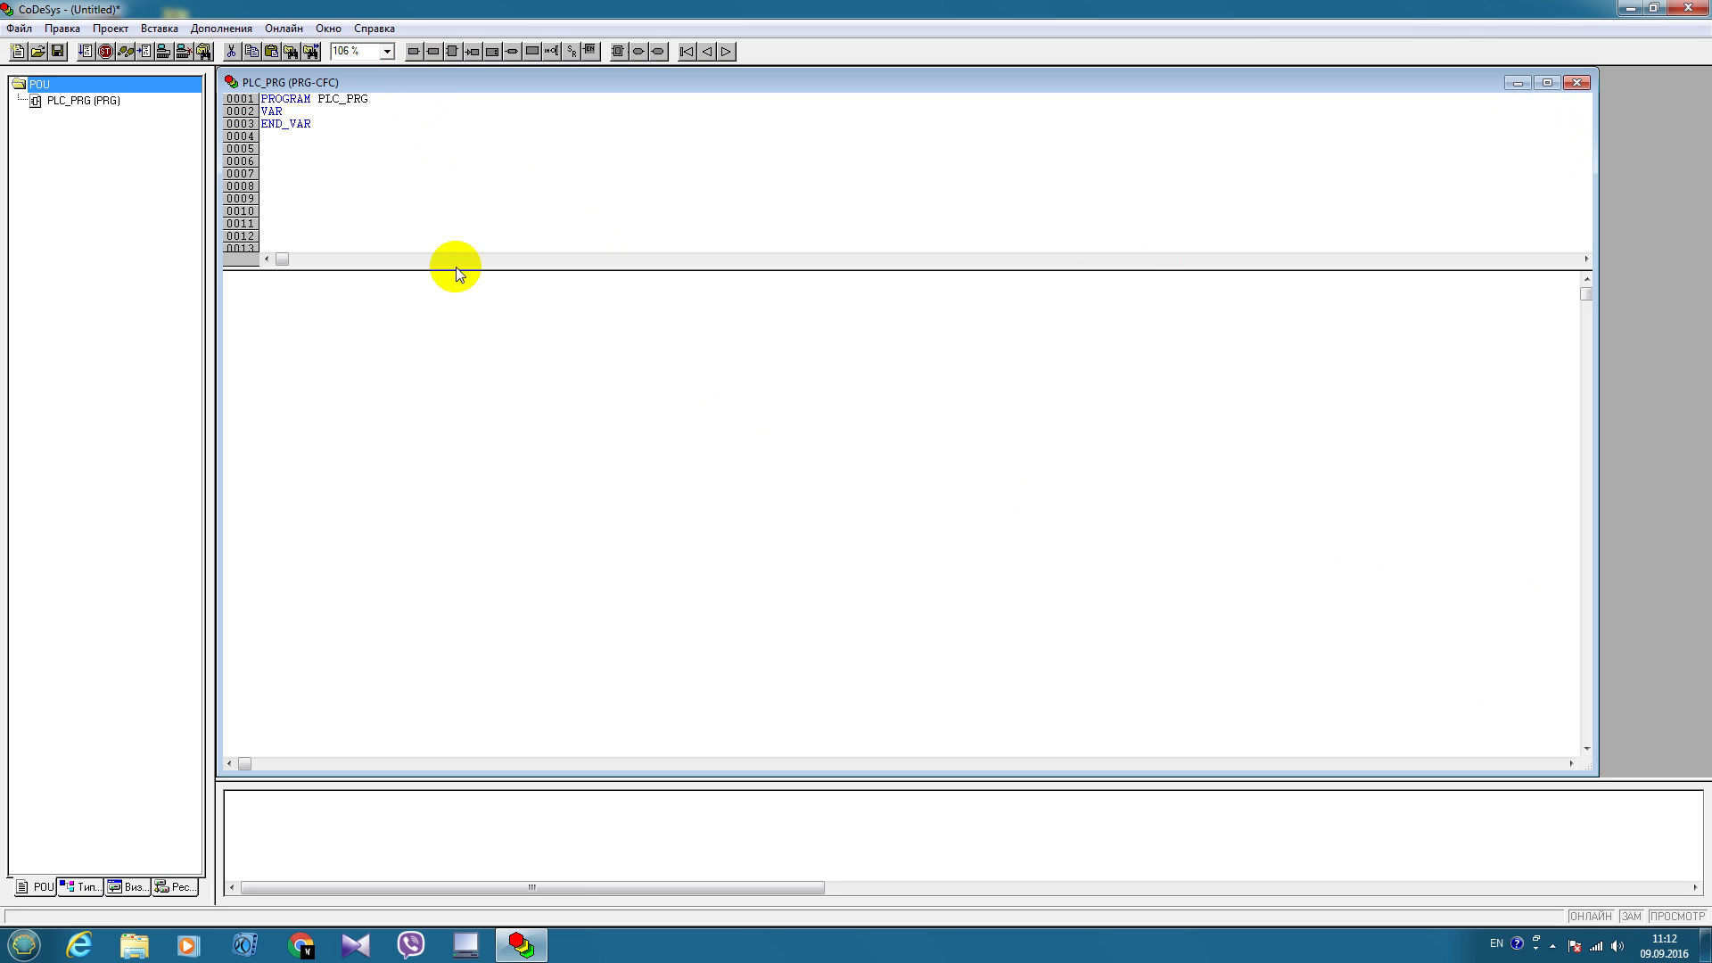
Add three input elements stacked vertically on the CFC canvas and begin naming the first
click(442, 369)
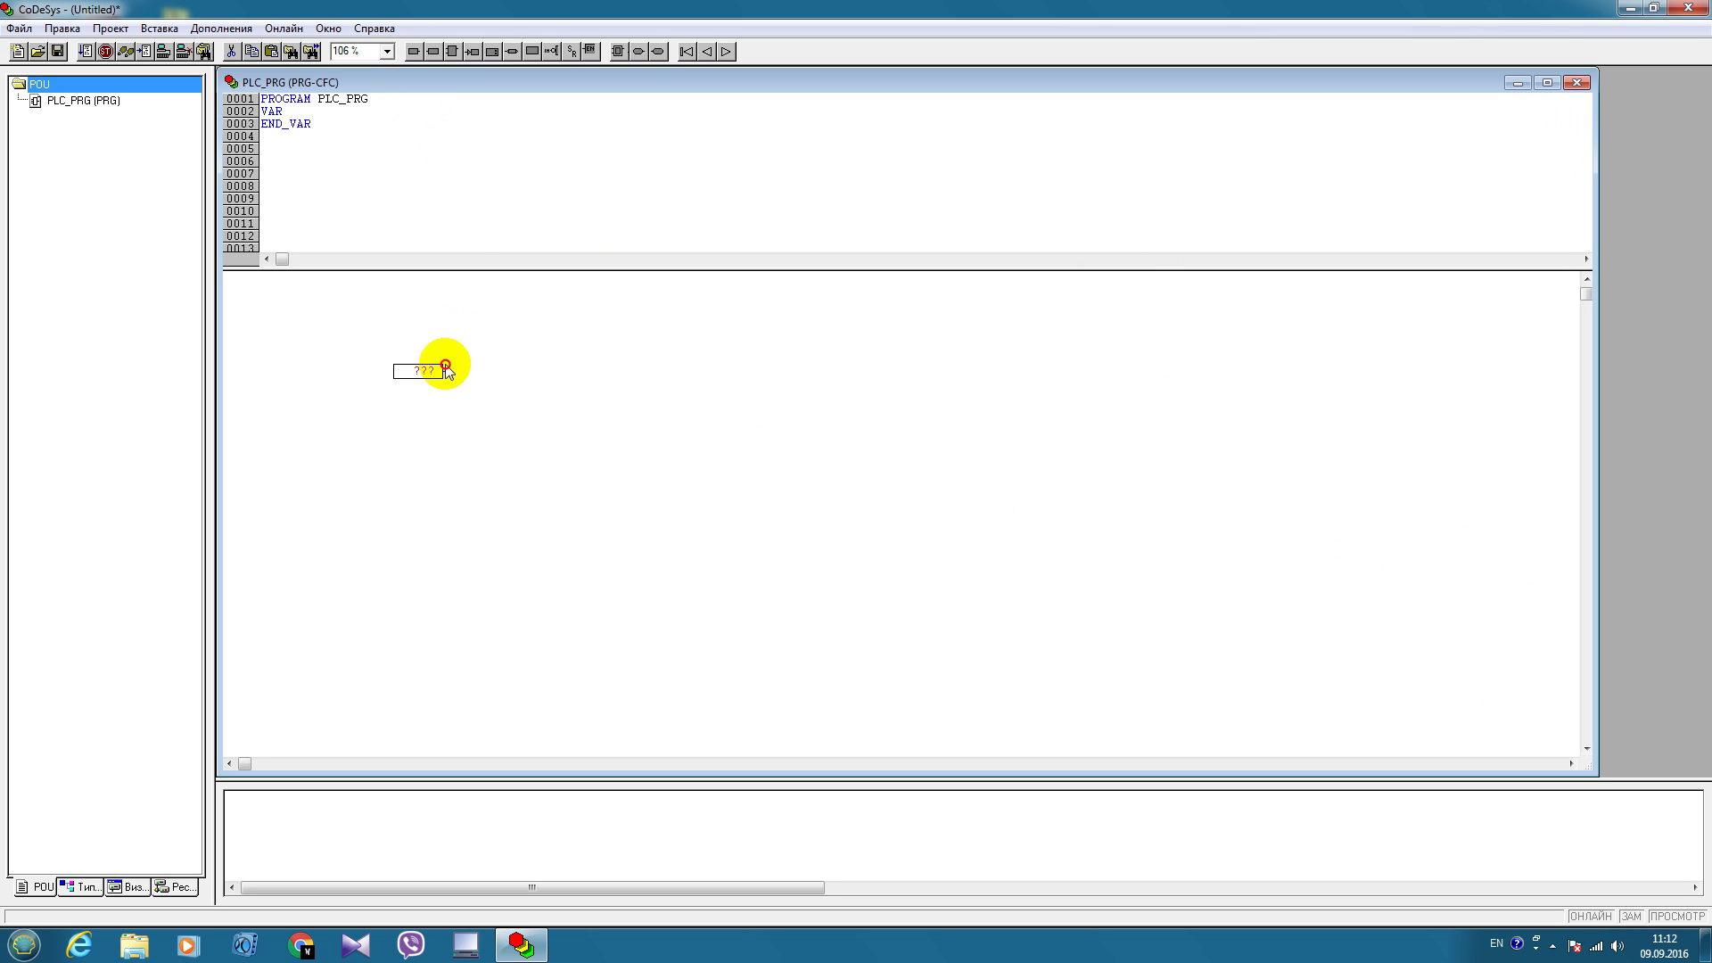
click(413, 51)
drag(435, 342, 443, 413)
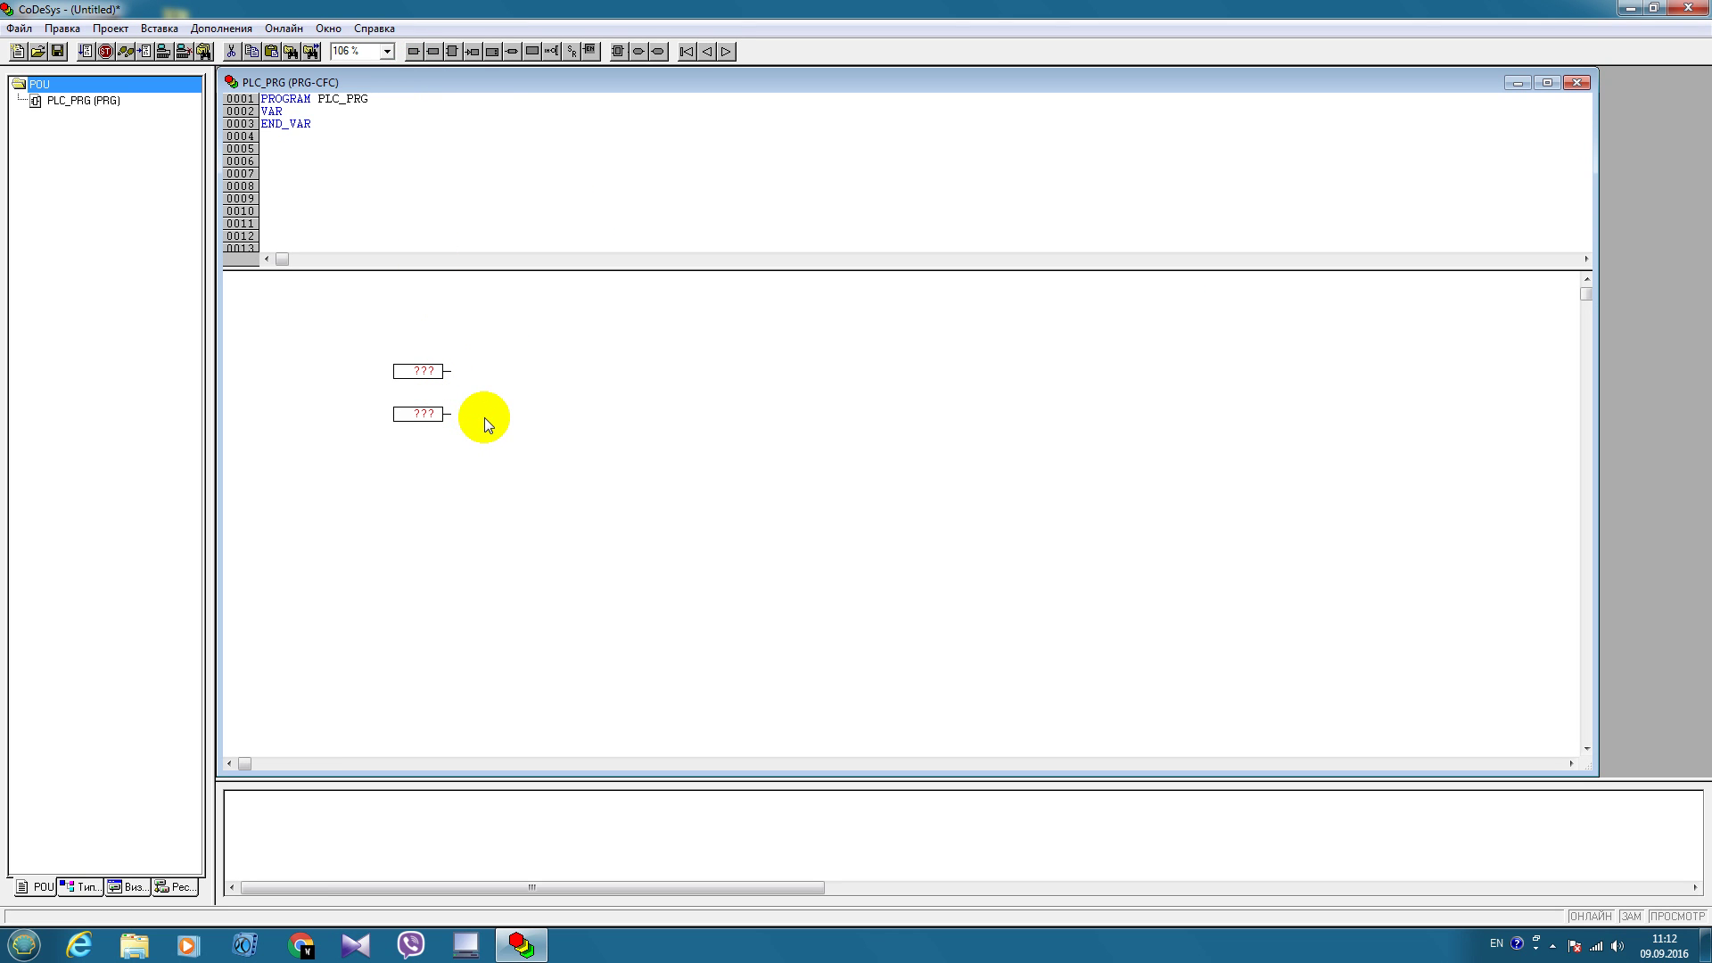
key(ctrl+e)
drag(454, 417, 452, 474)
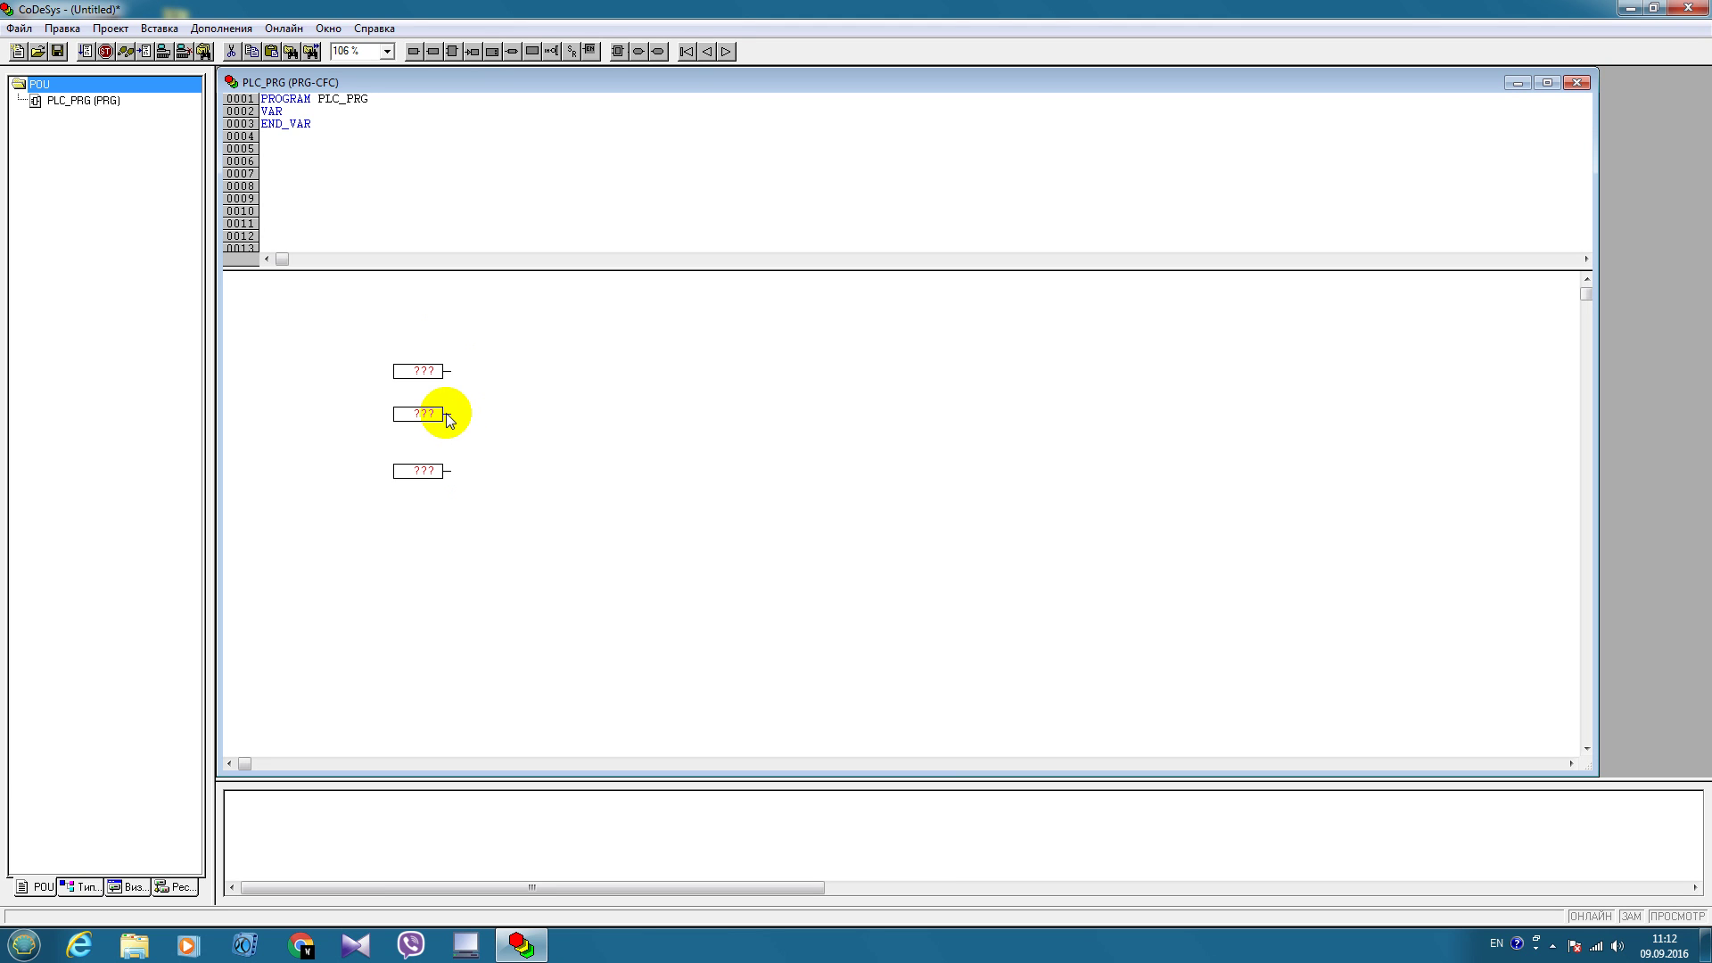
click(422, 371)
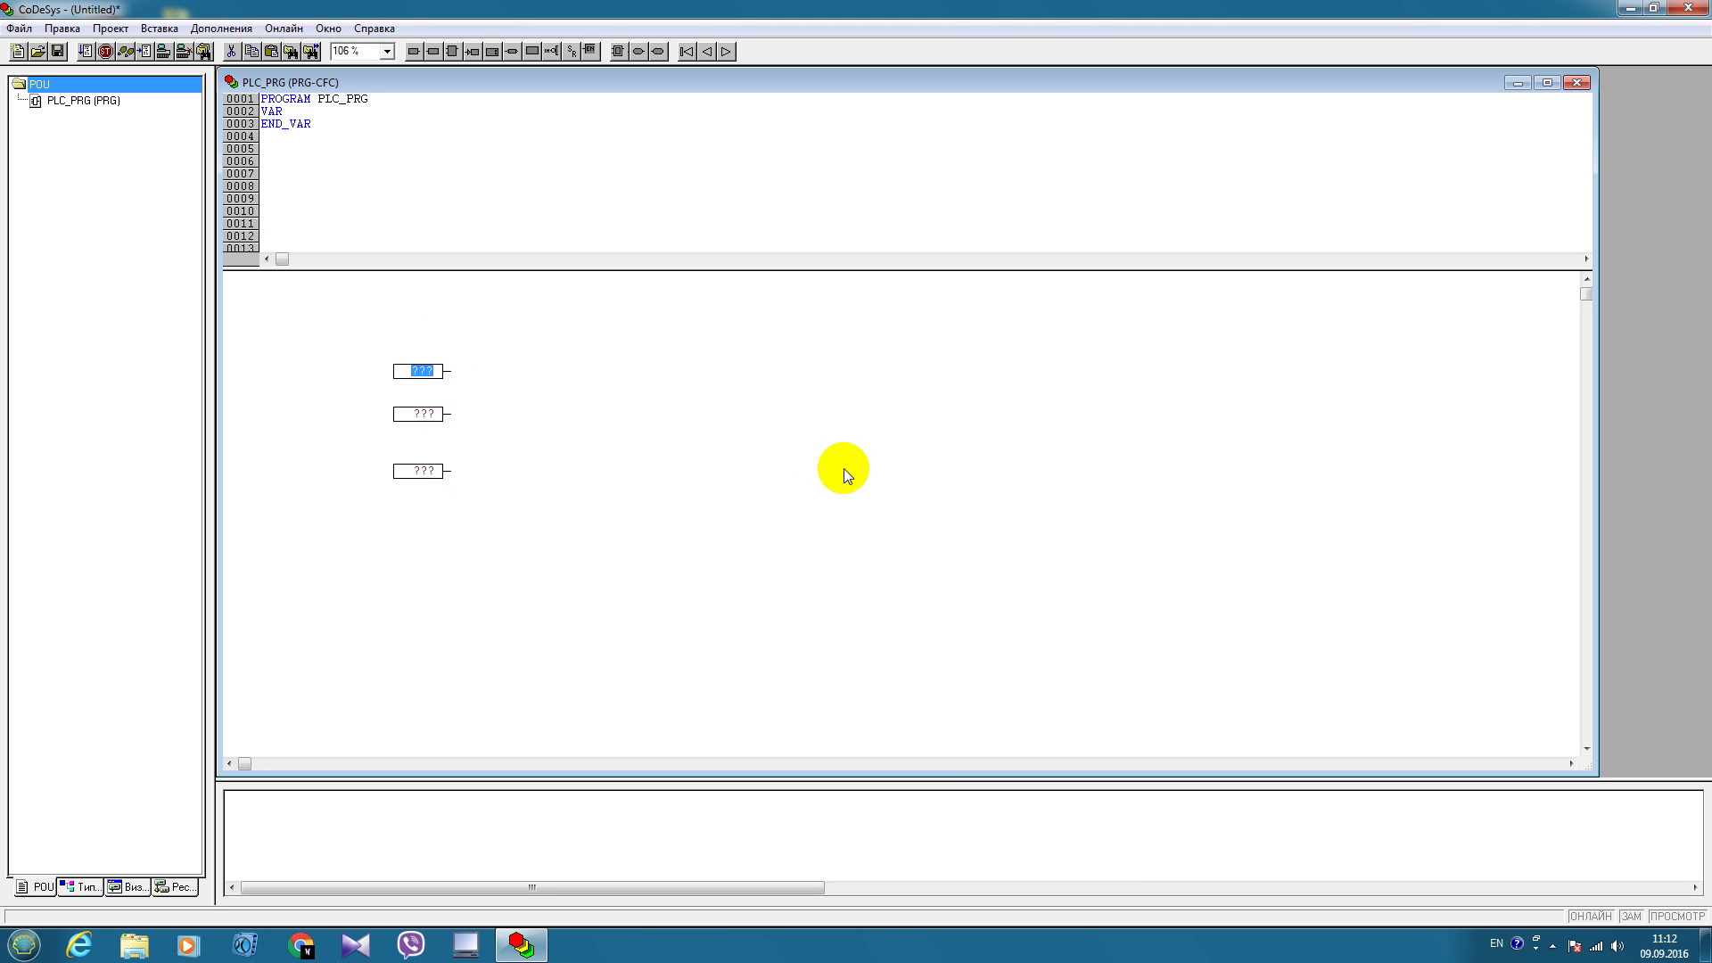
text(a1)
Name the first input a1 and declare it as a REAL variable
key(Return)
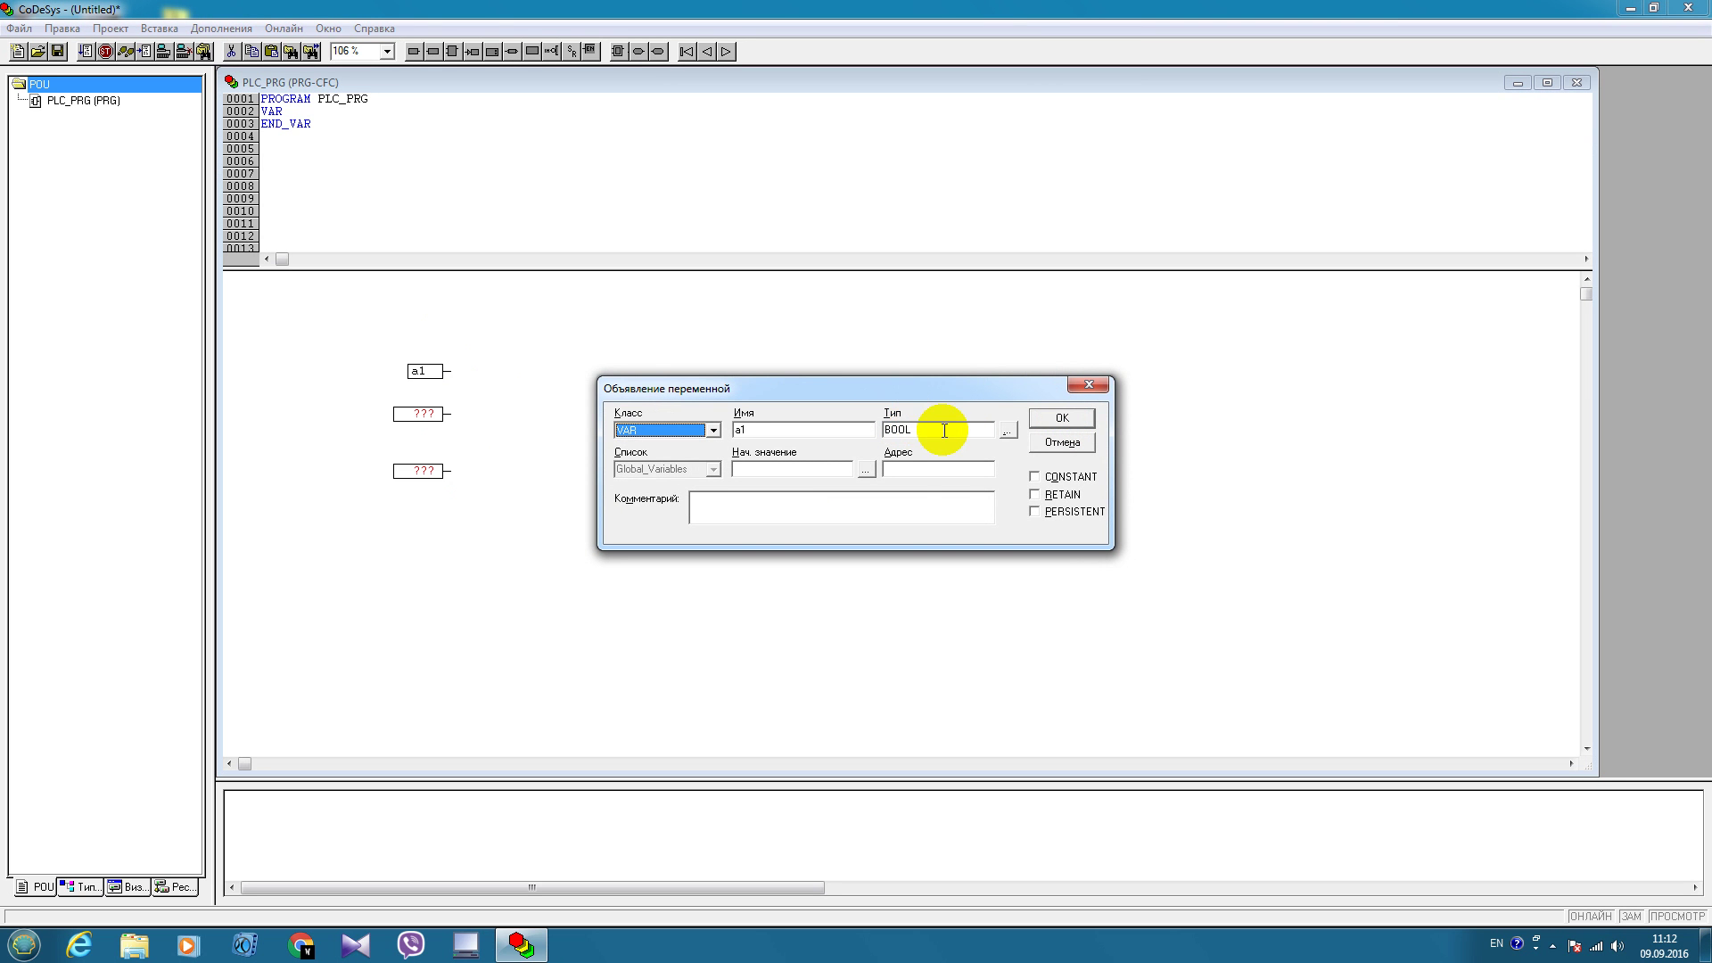
drag(1008, 390, 986, 384)
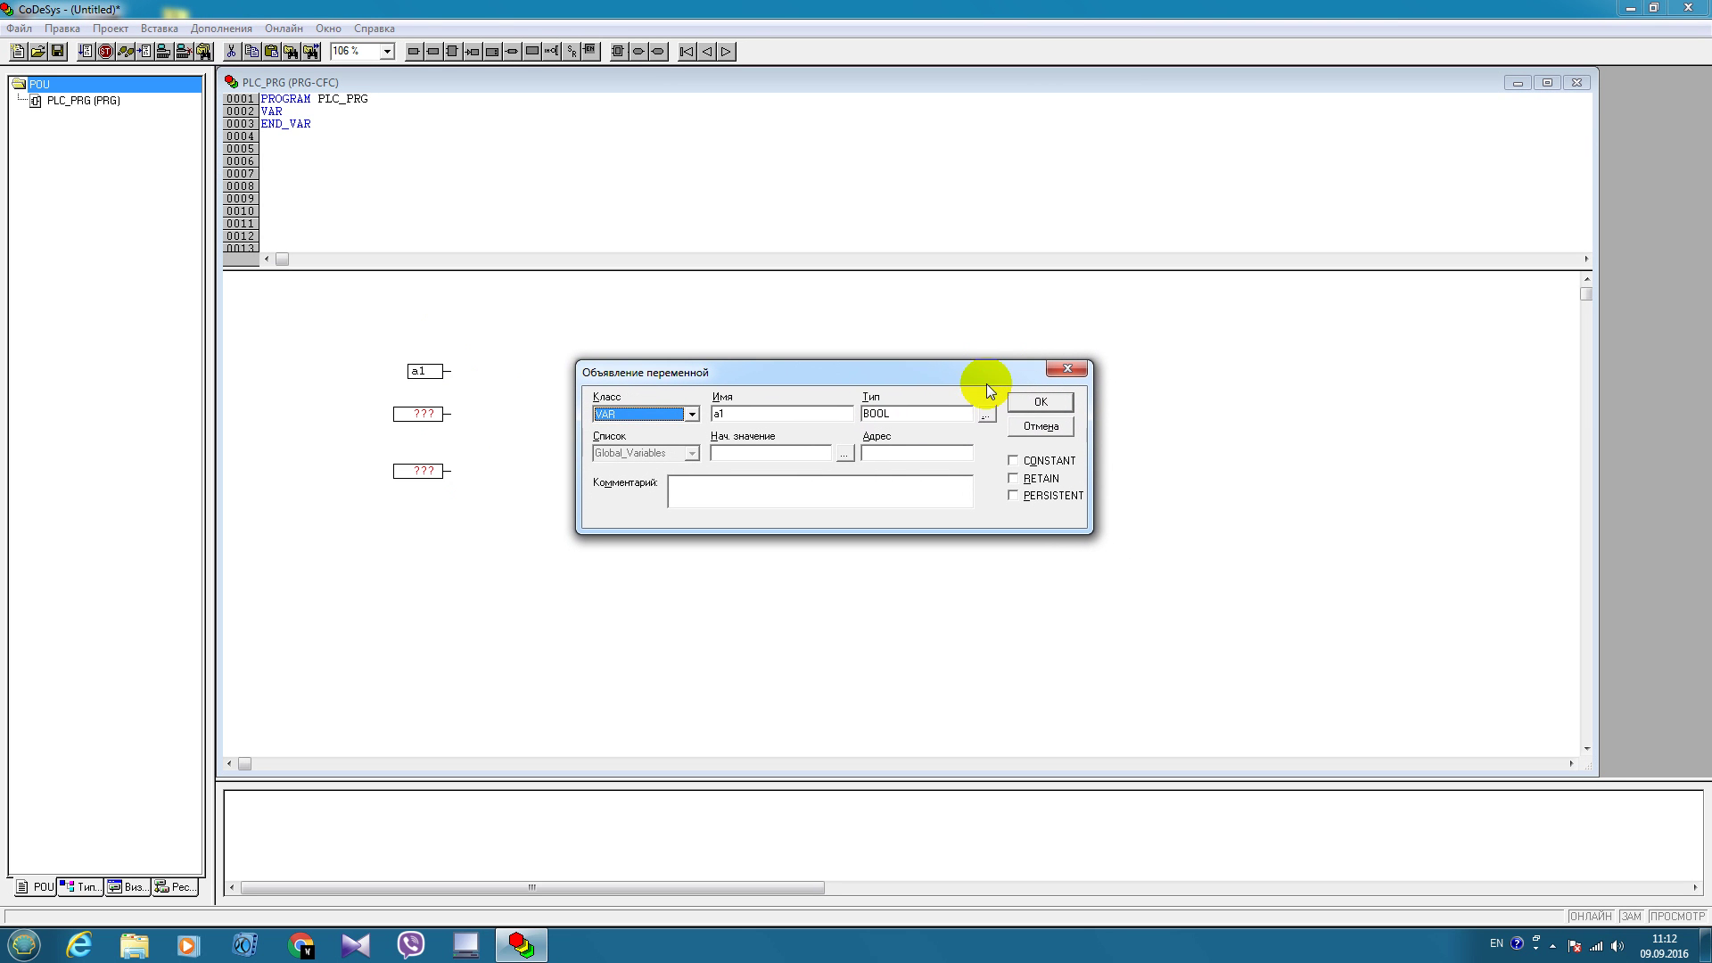
click(987, 416)
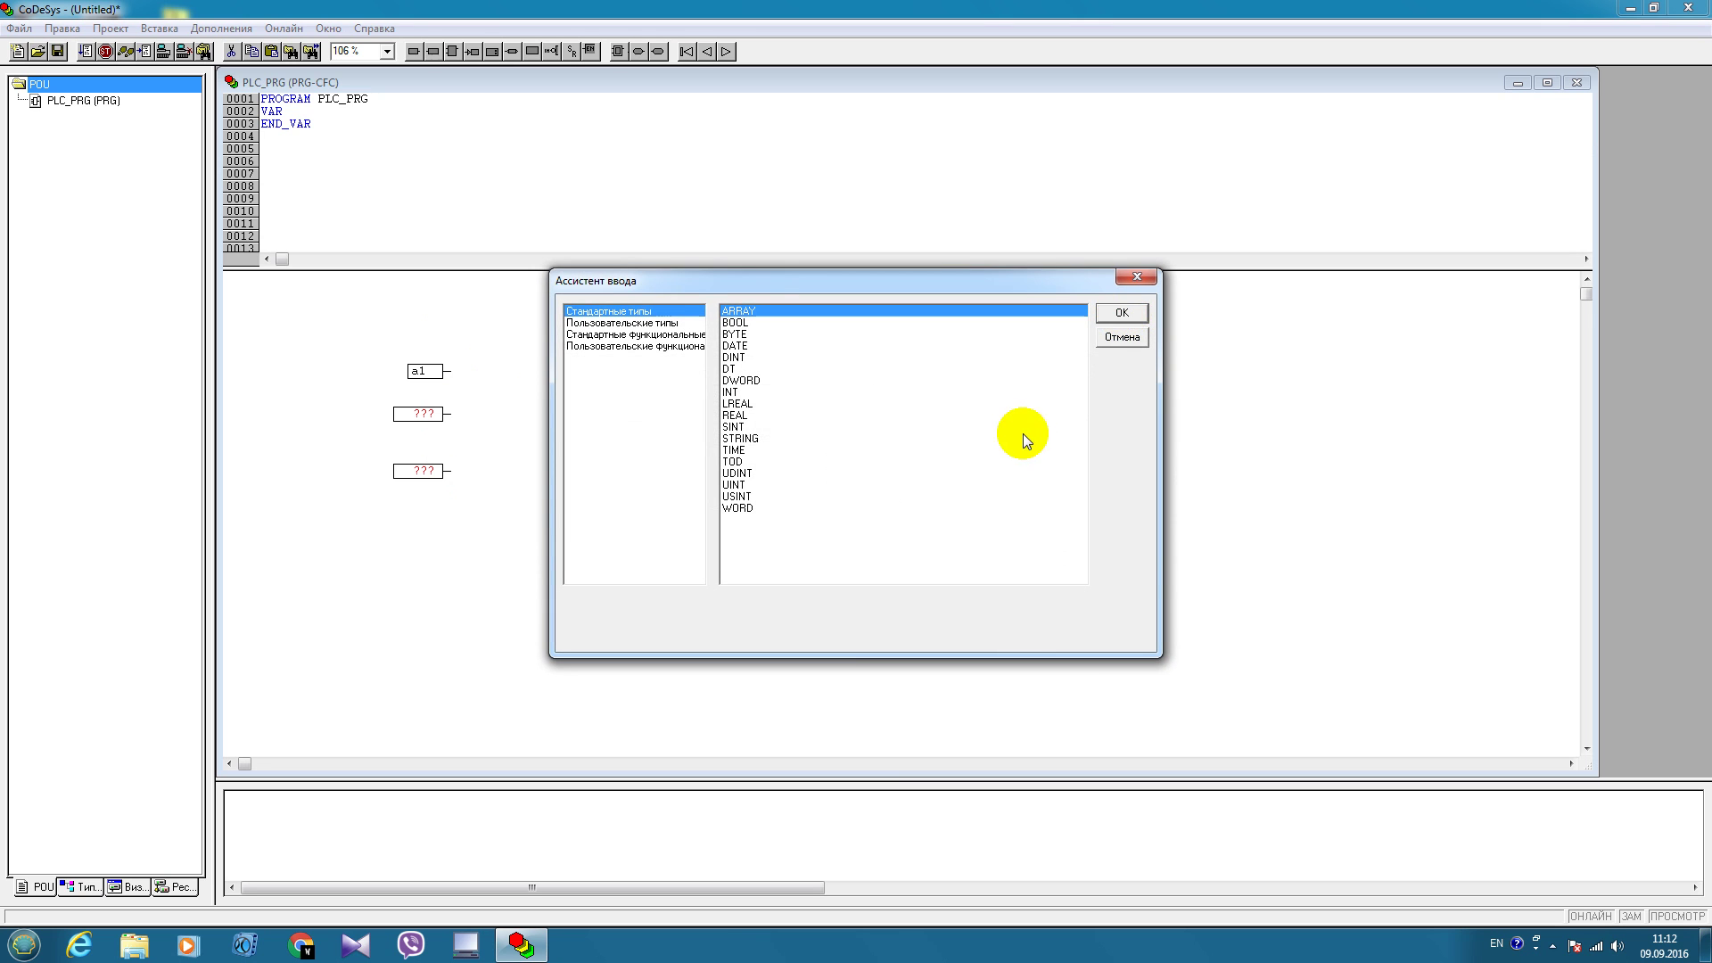
click(760, 416)
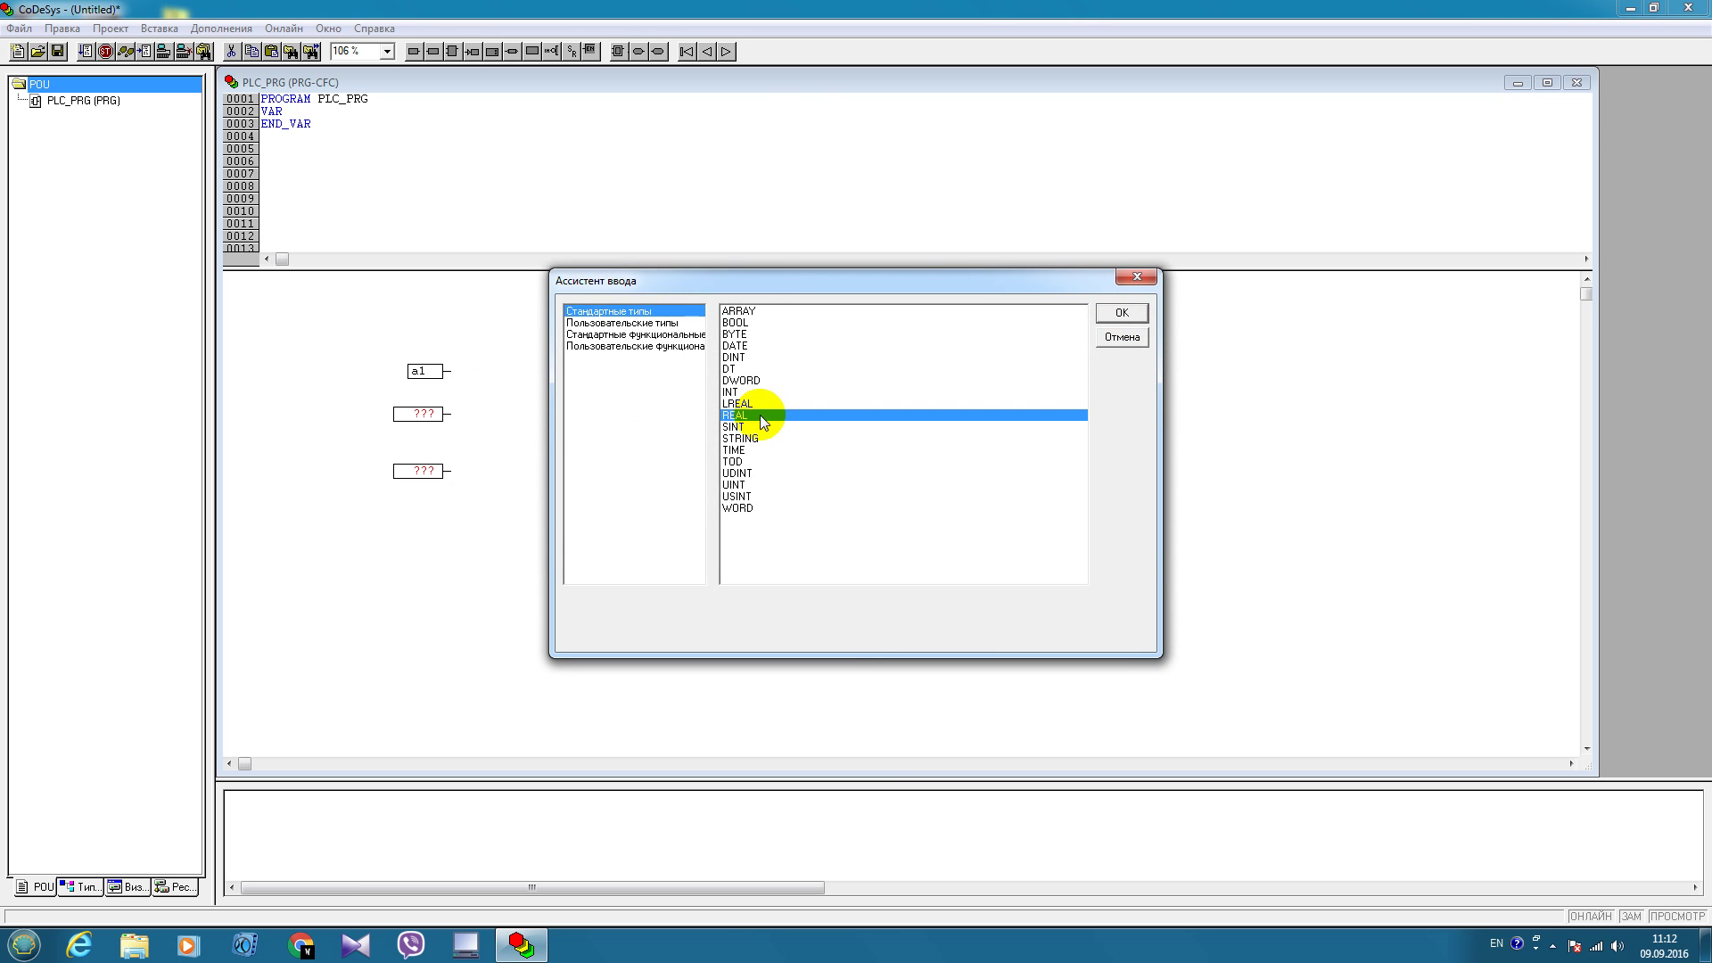
click(1124, 312)
click(1043, 402)
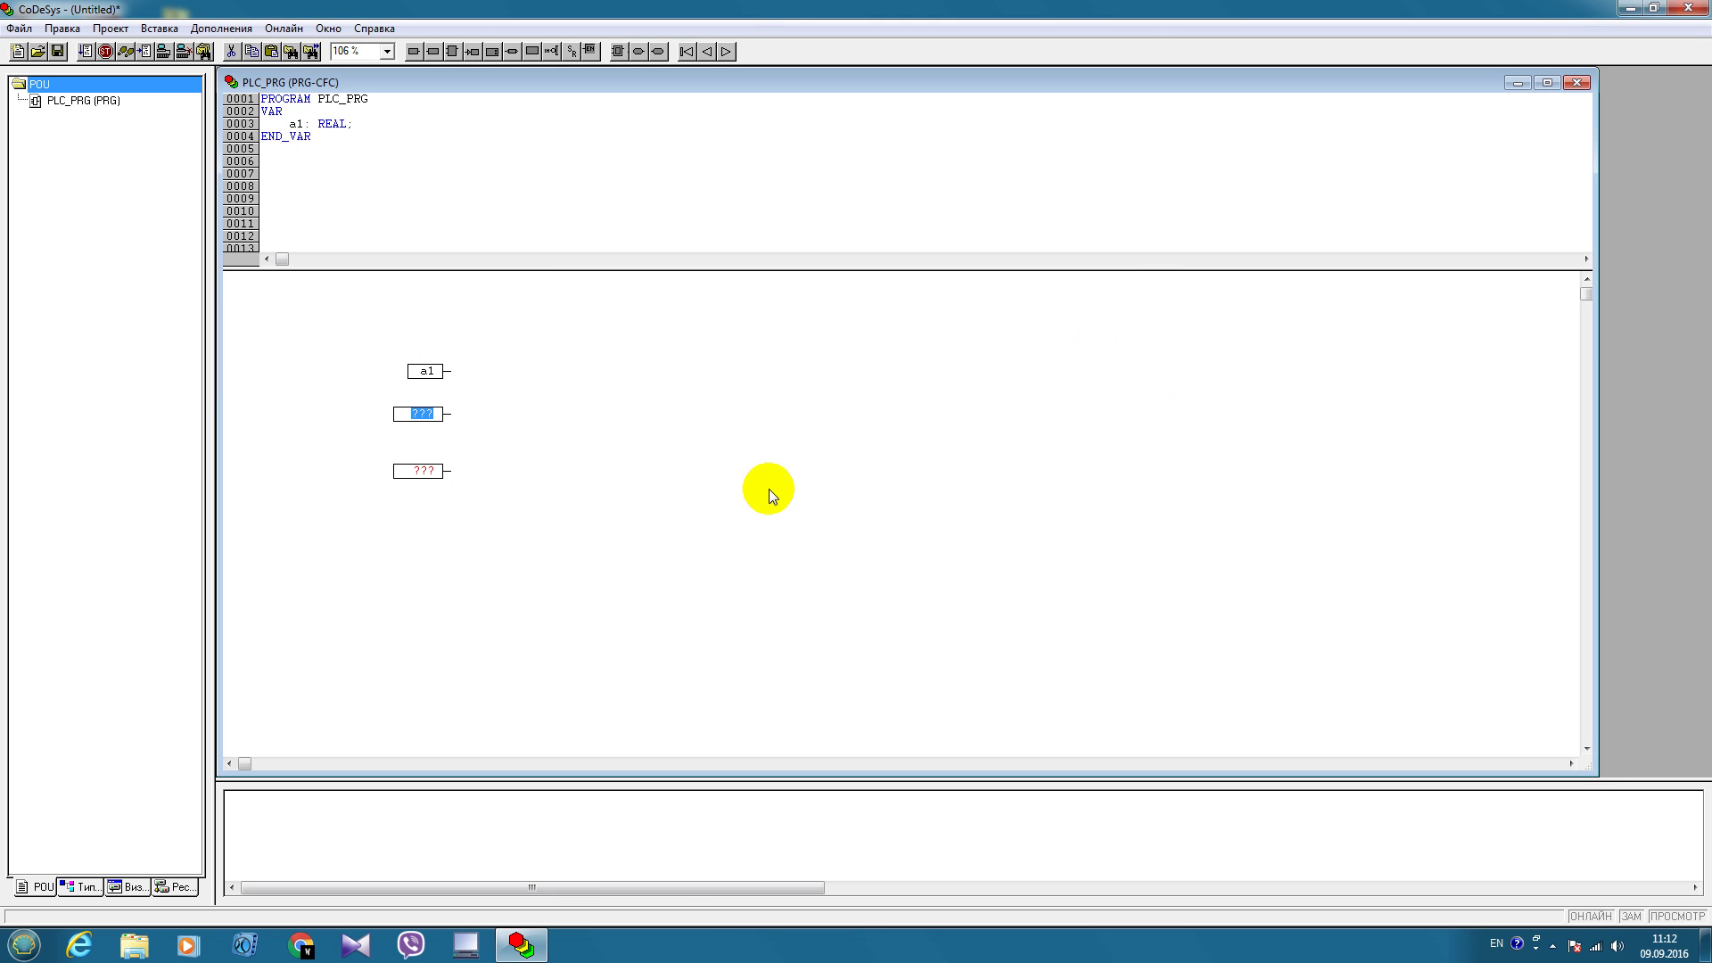
text(b1)
Name the second input b1 and declare it as REAL
key(Return)
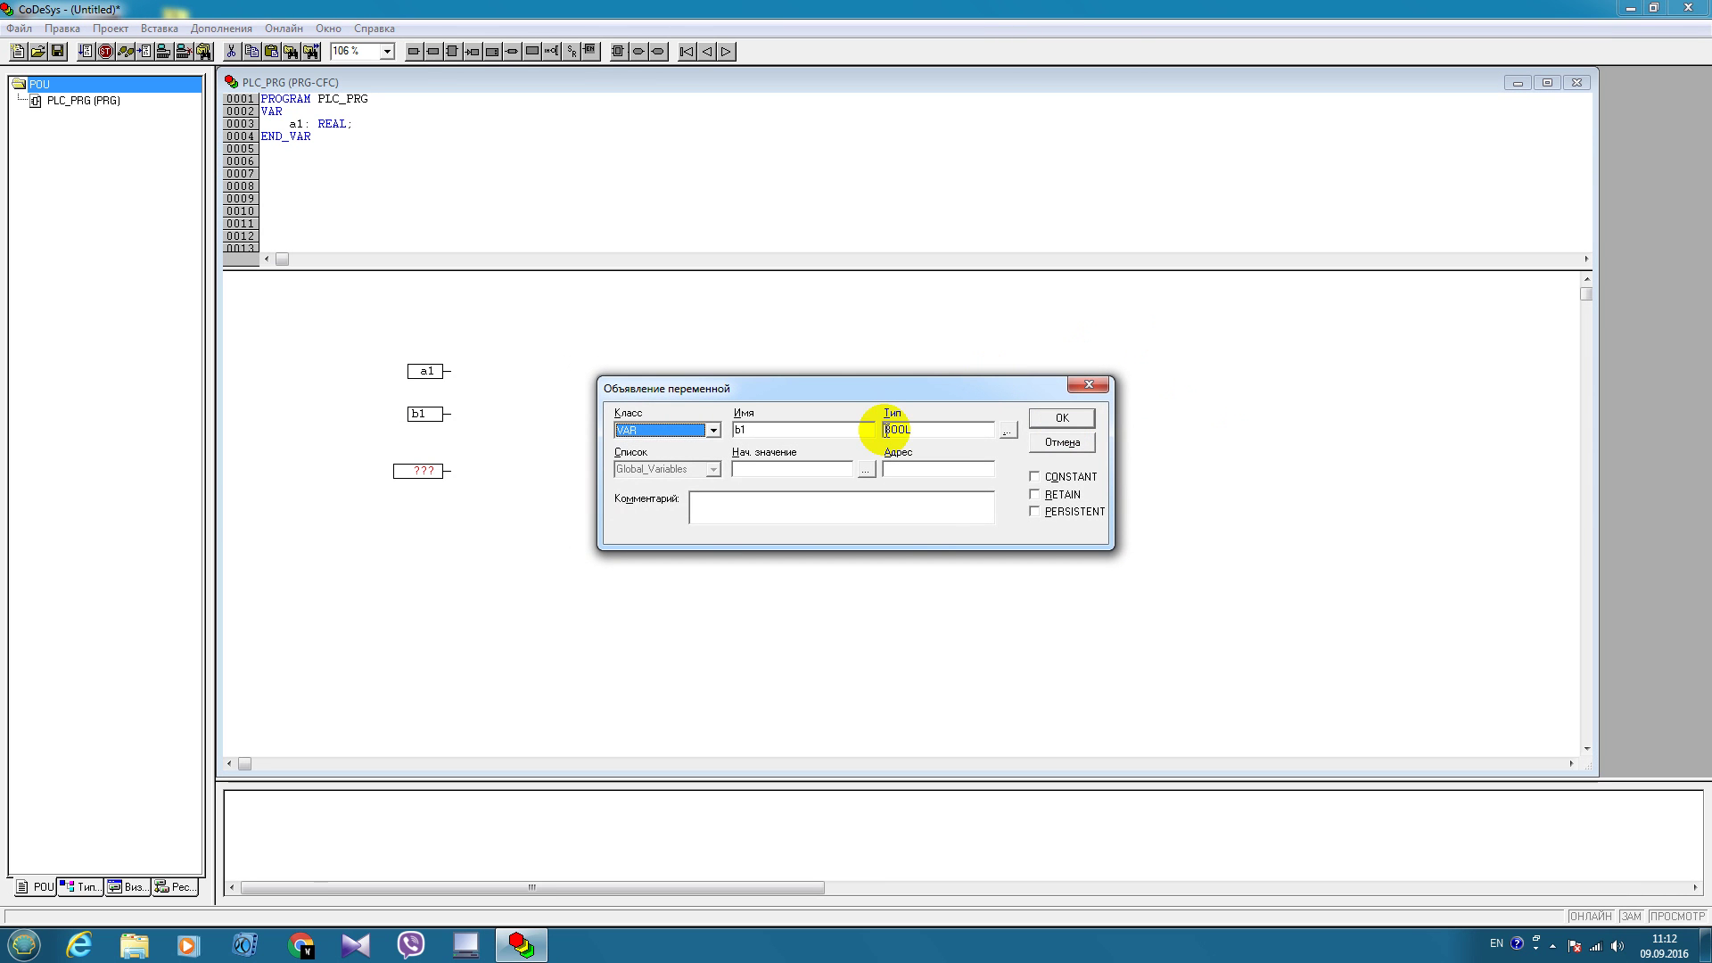
click(1007, 440)
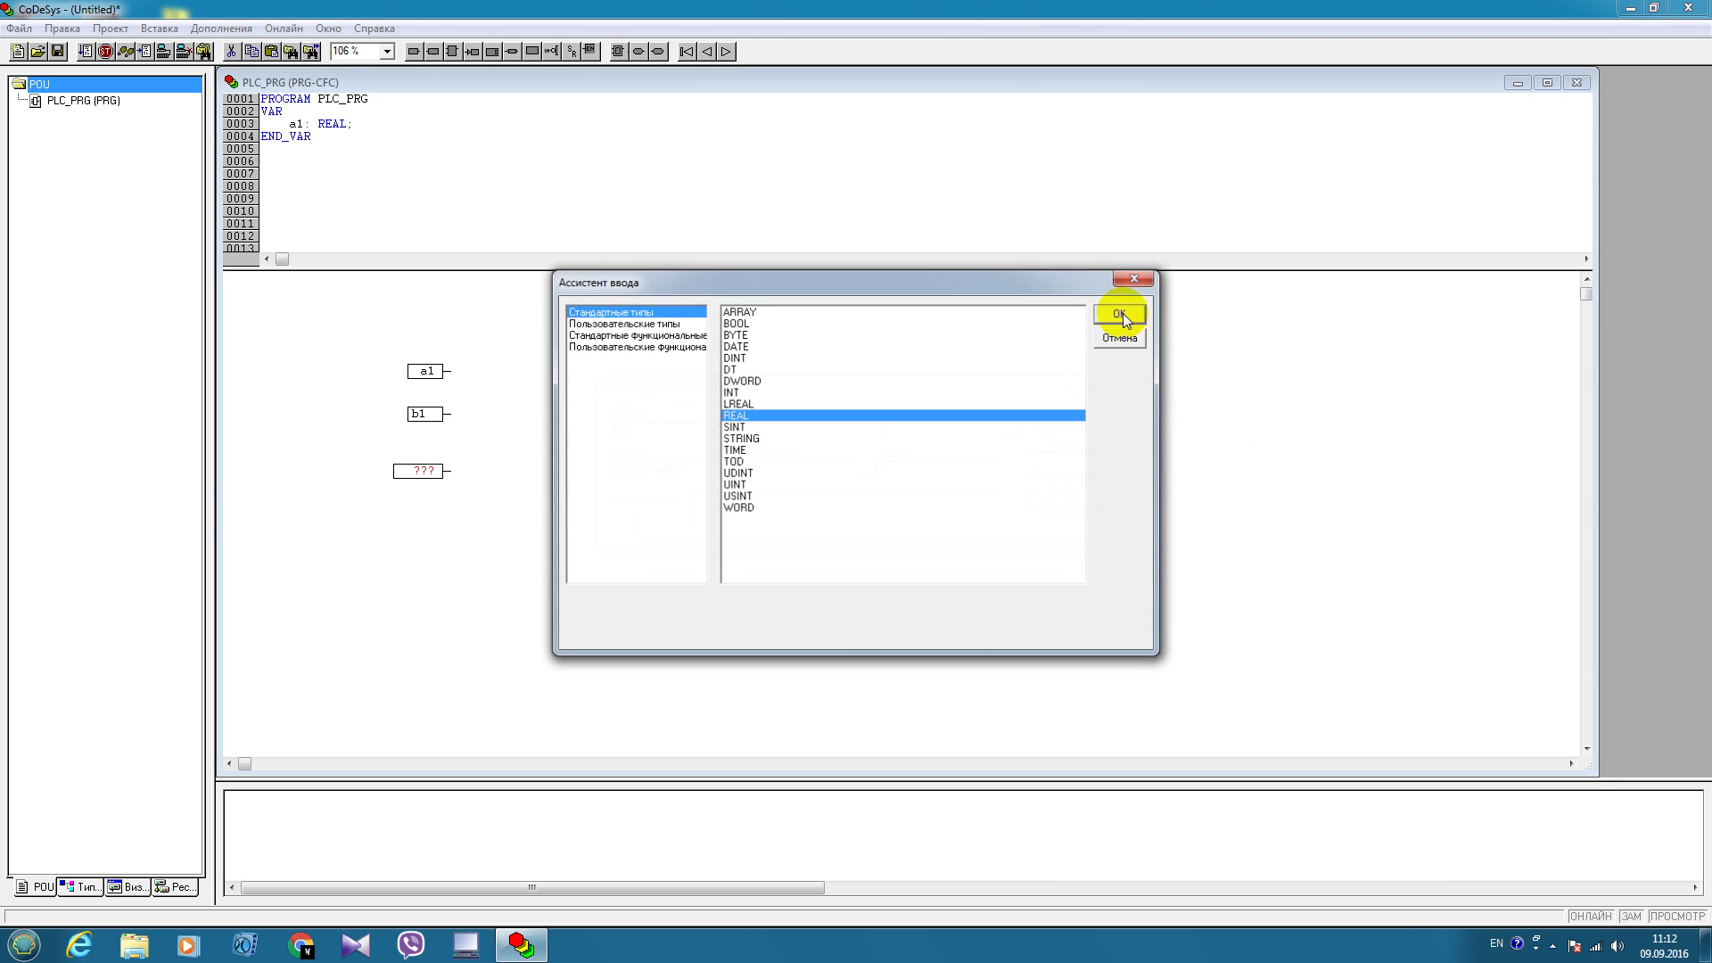
click(975, 397)
click(1117, 321)
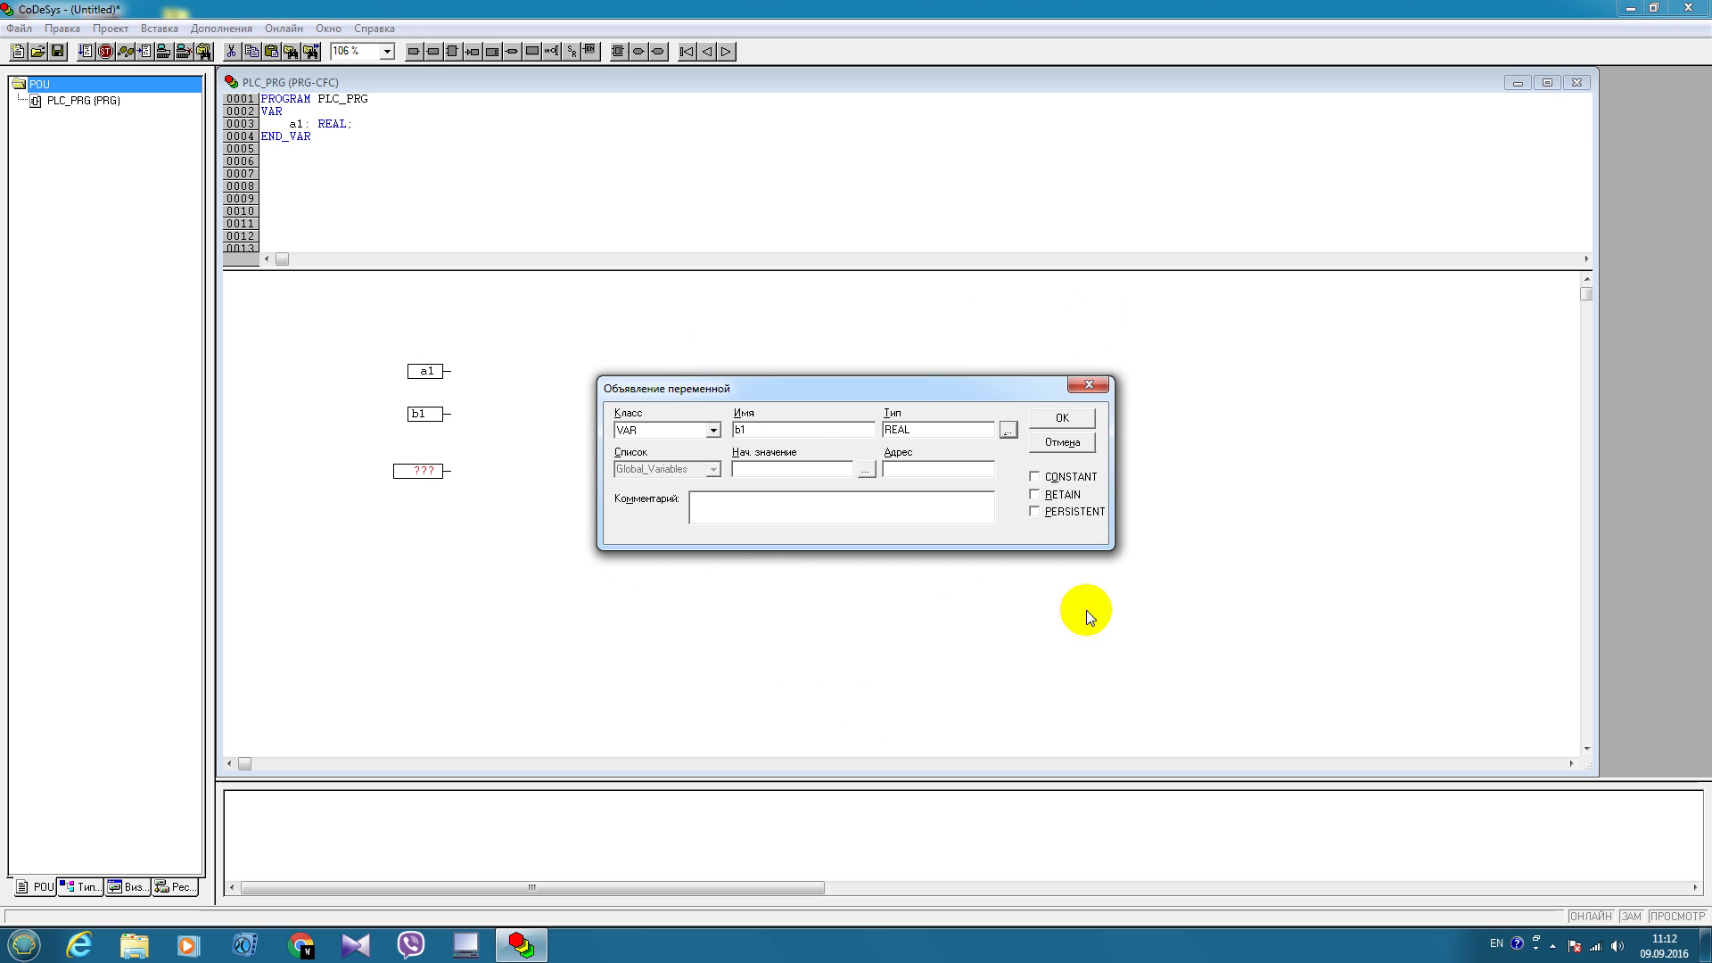
click(1062, 418)
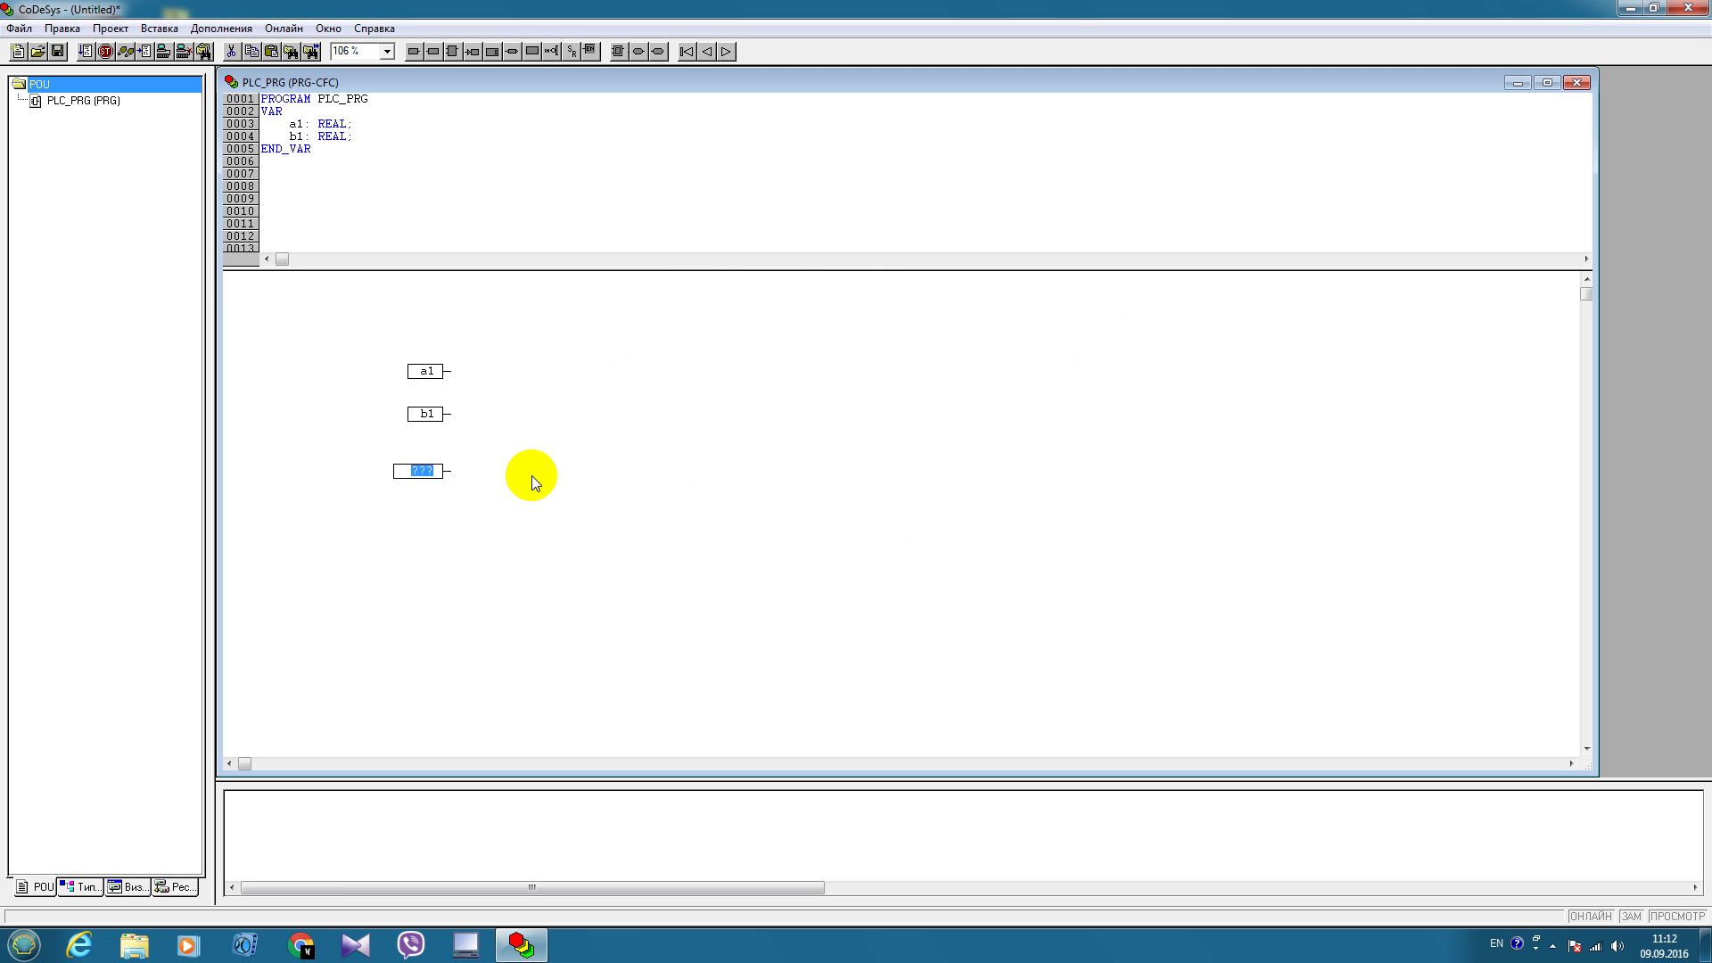
text(c1)
Name the third input c1 and declare it as REAL
key(Return)
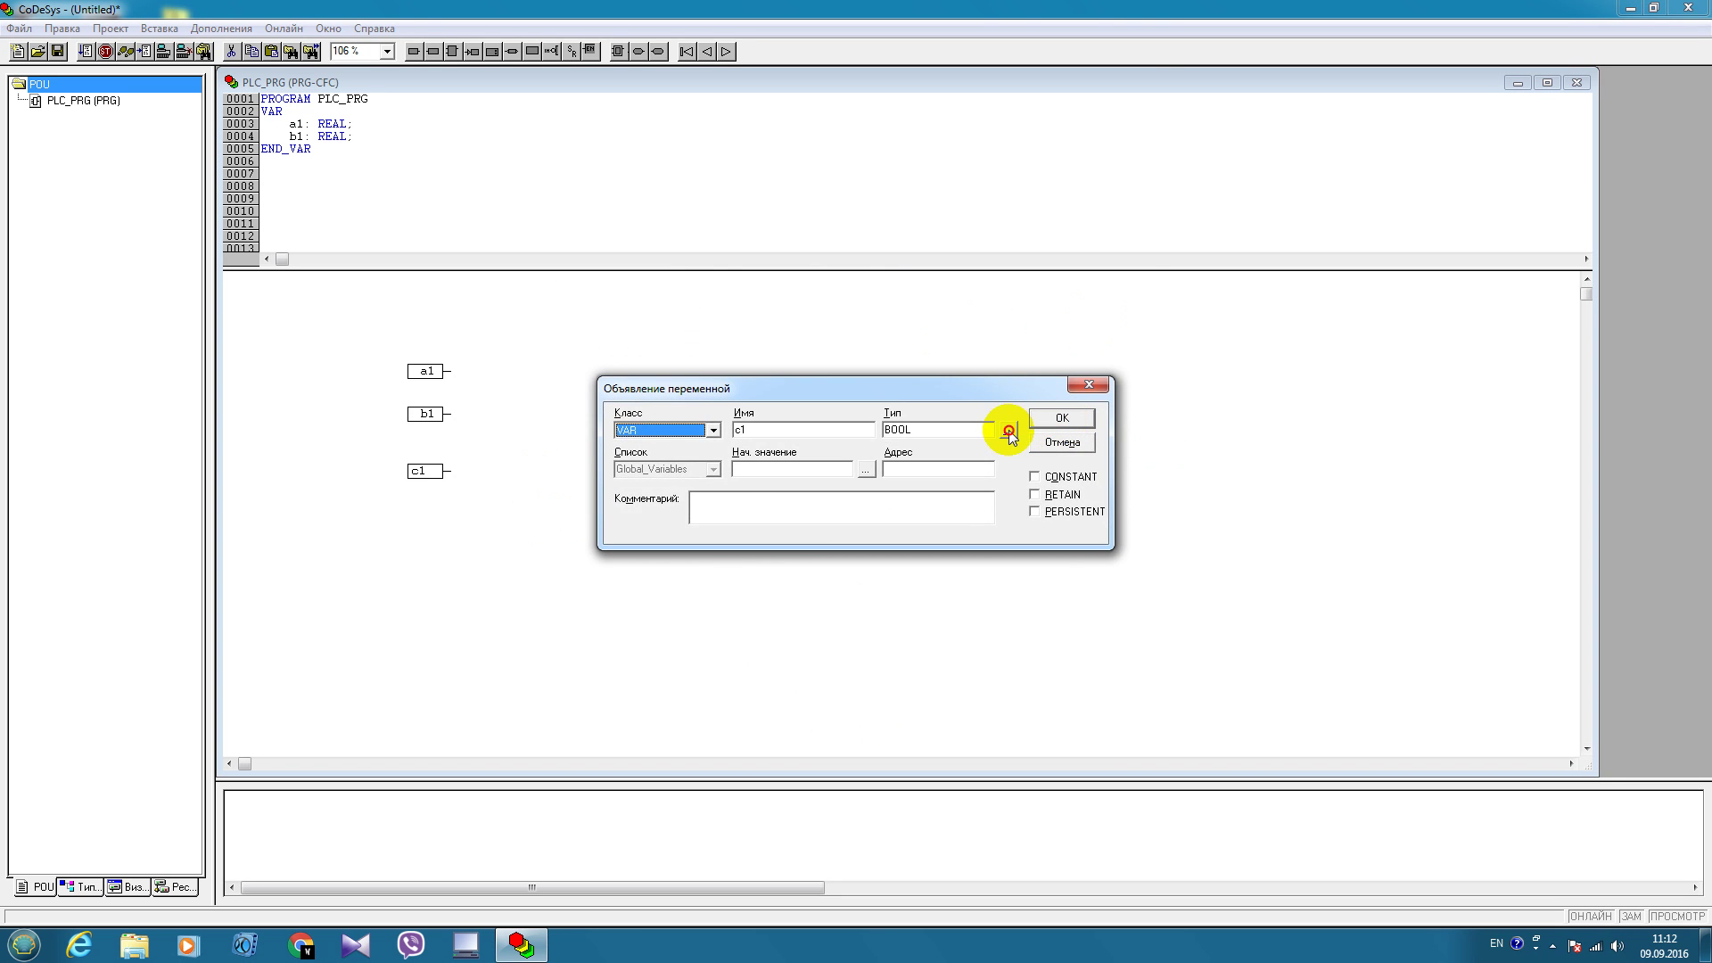
click(1009, 431)
click(1134, 314)
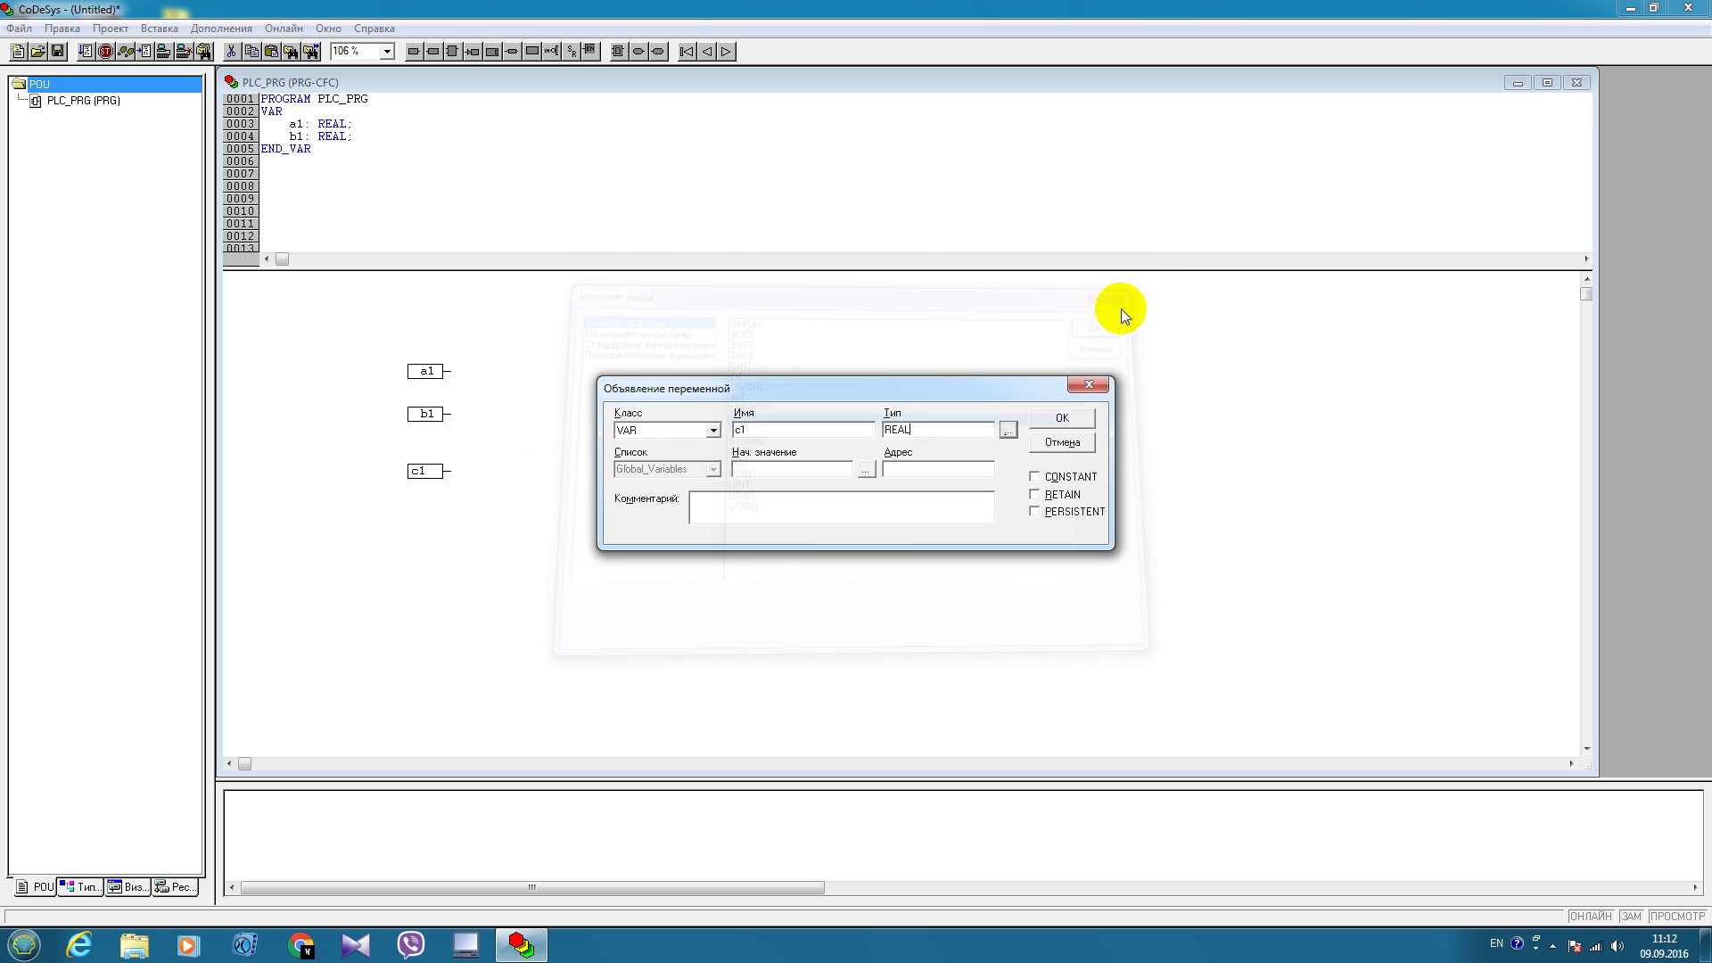
click(1067, 418)
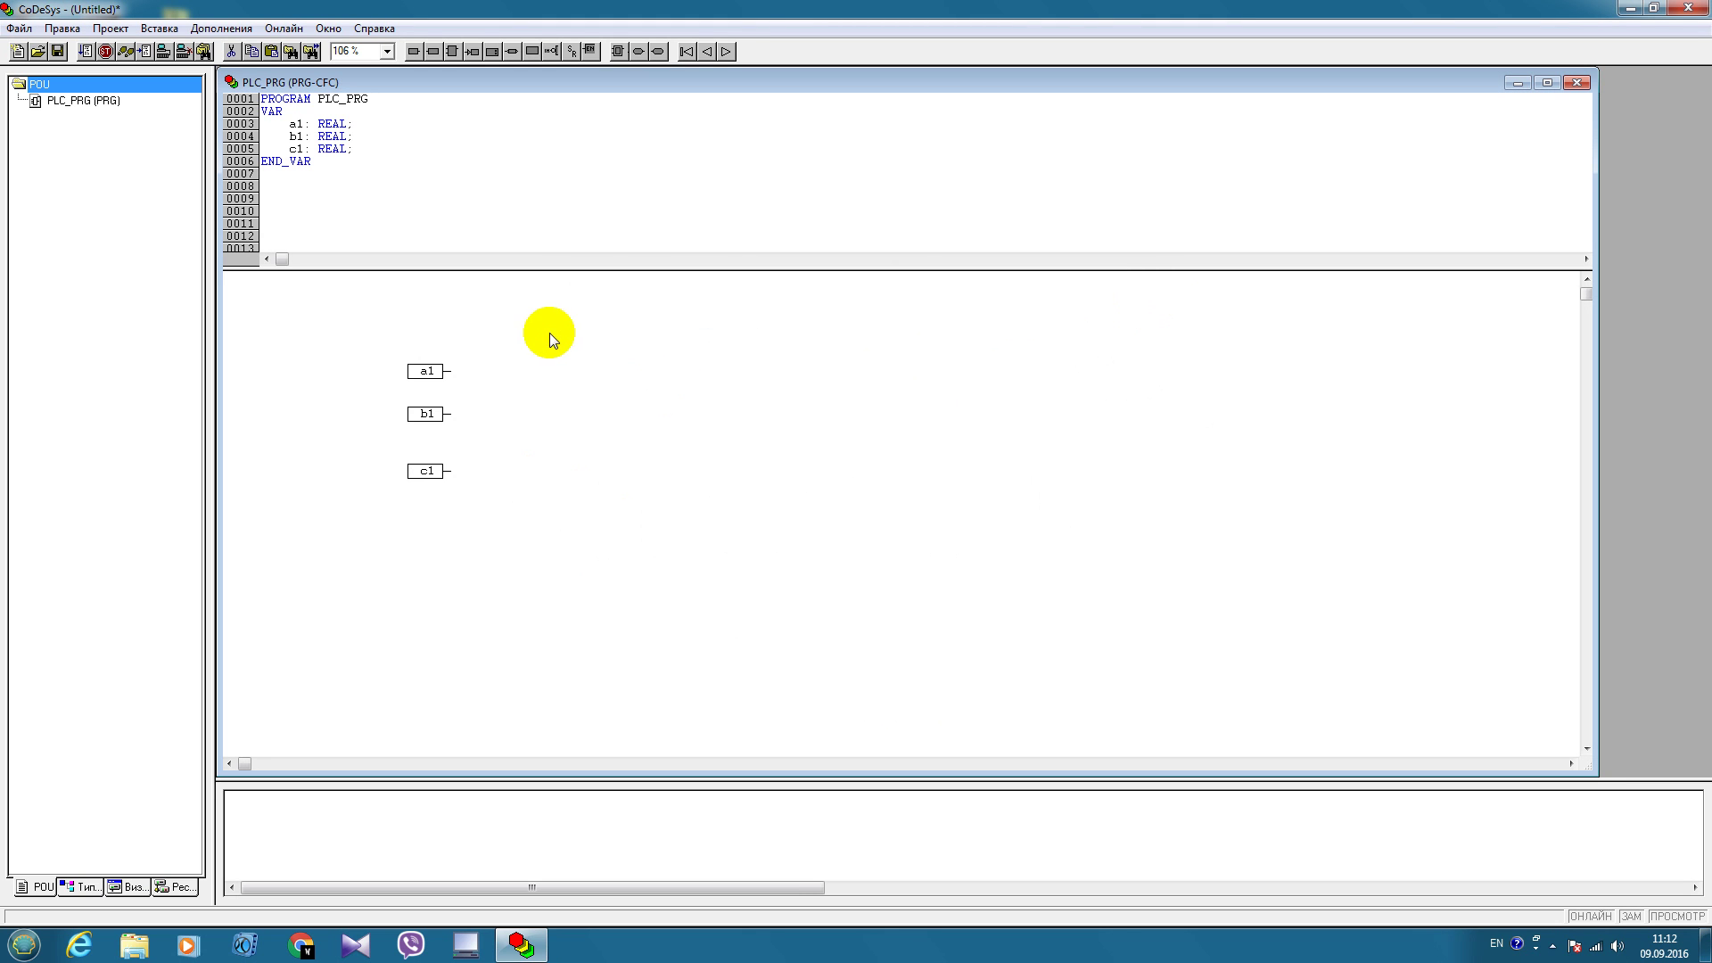
Place two AND boxes right of inputs a1, b1 and c1, moving the lower one closer
click(451, 49)
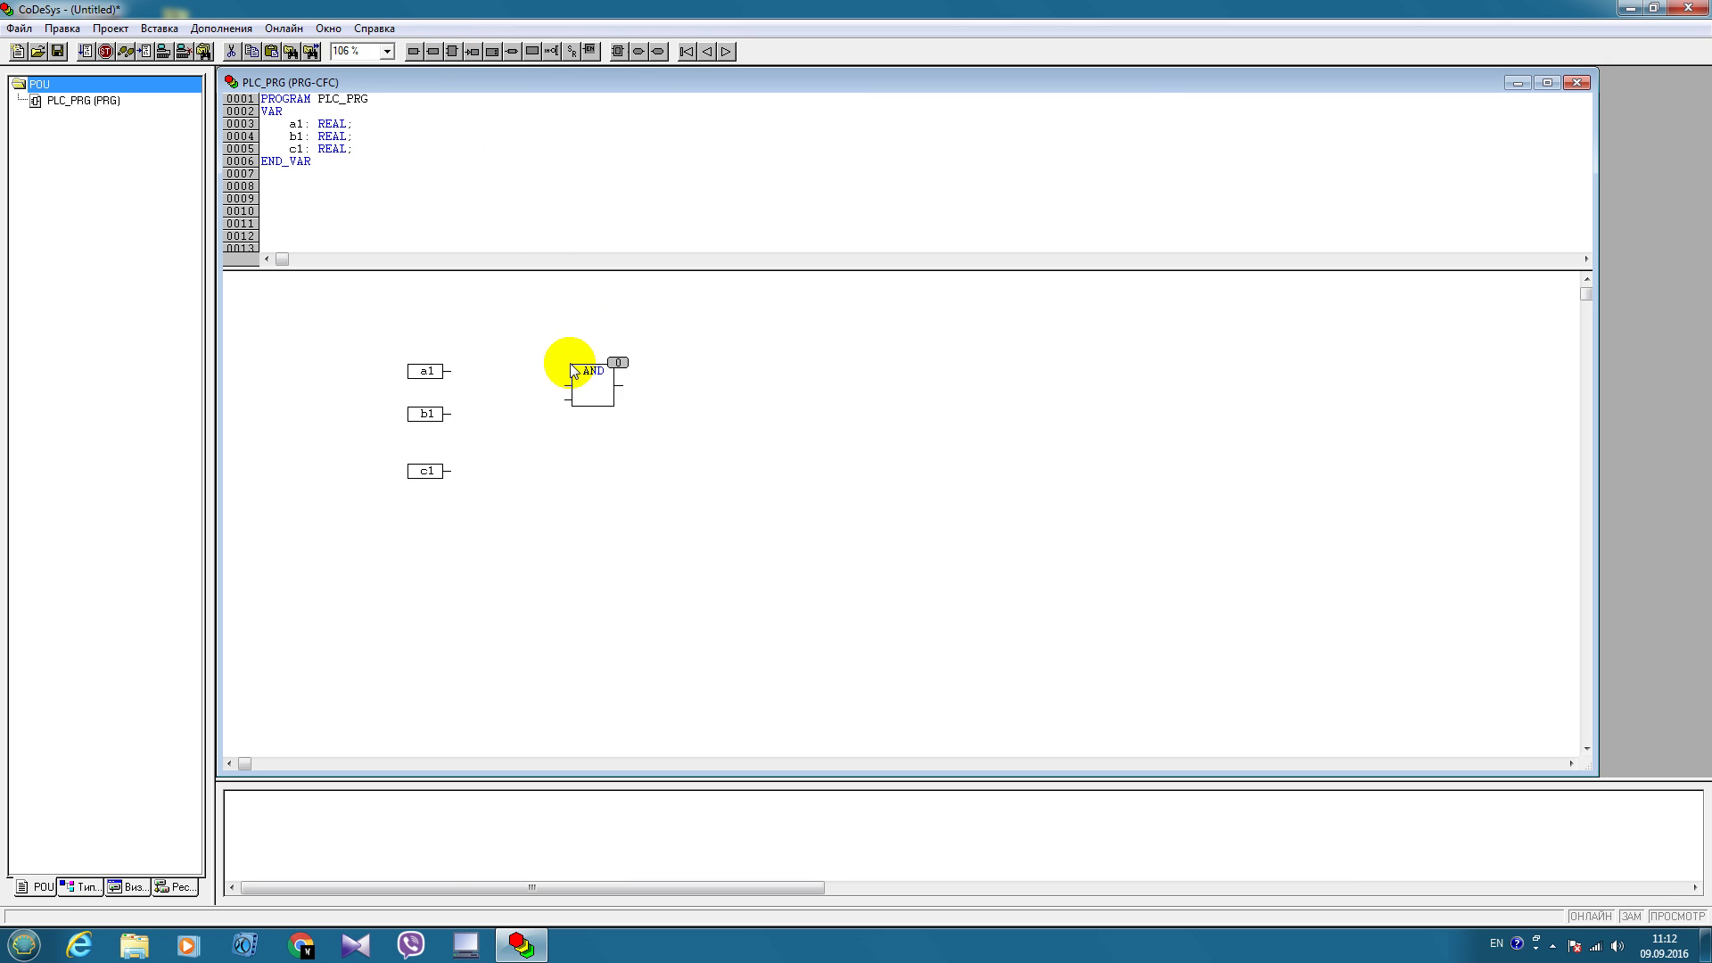
click(572, 365)
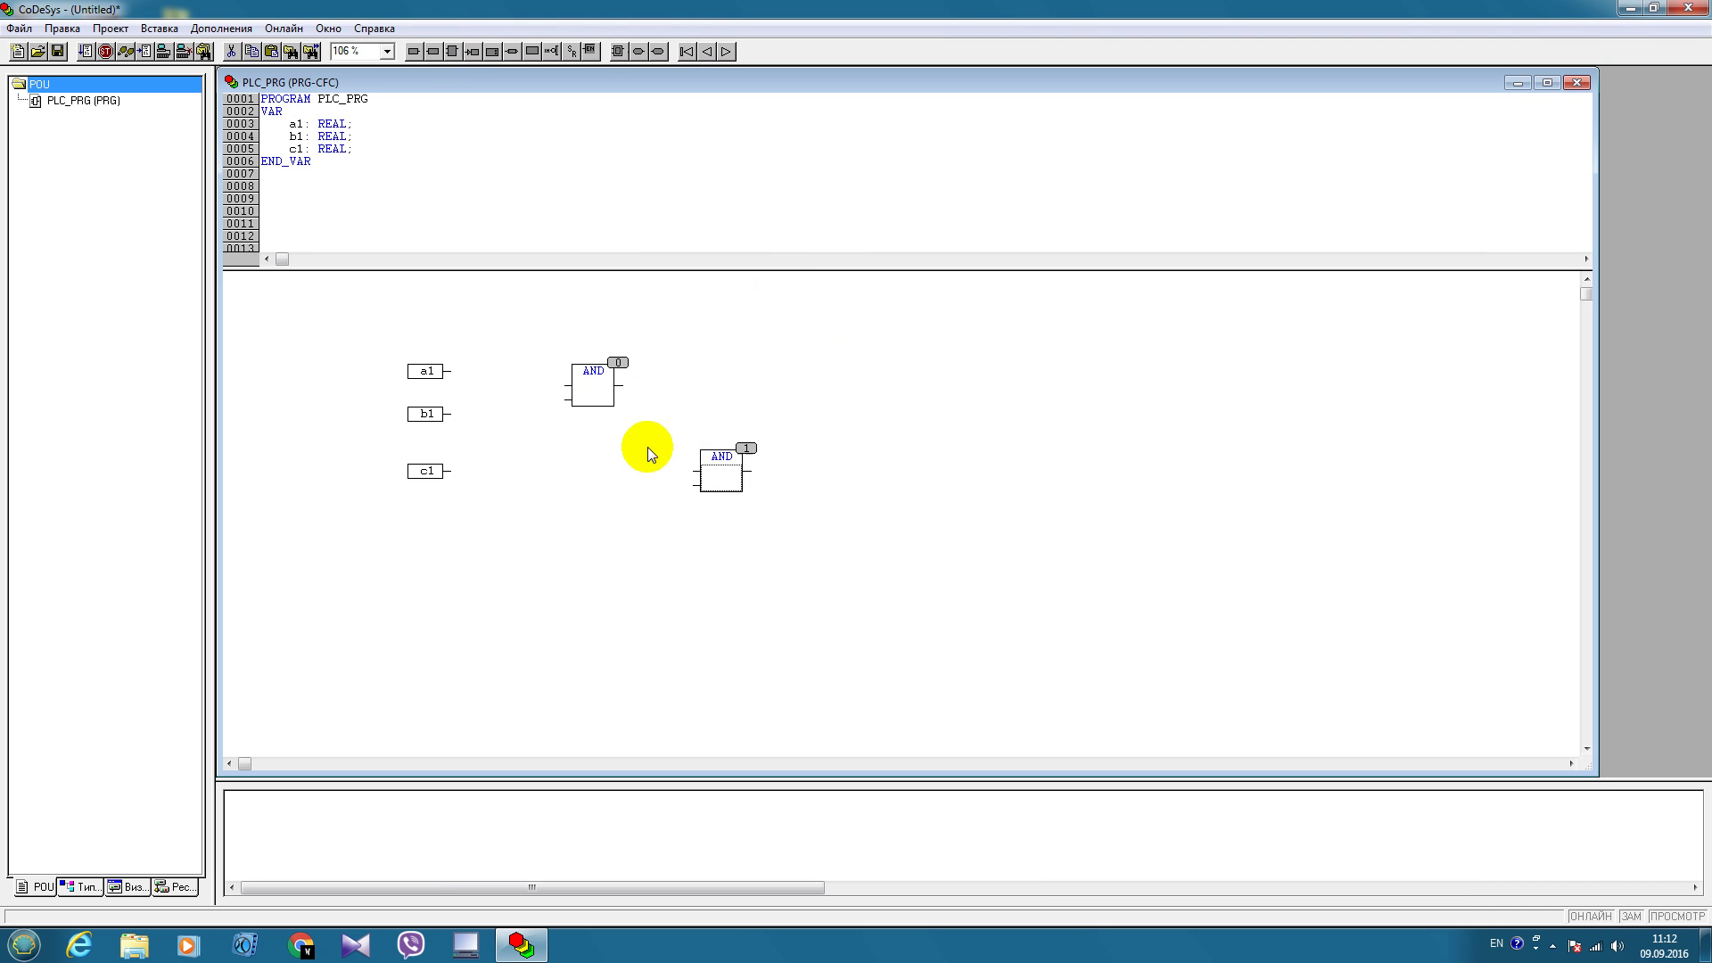
drag(702, 455, 641, 442)
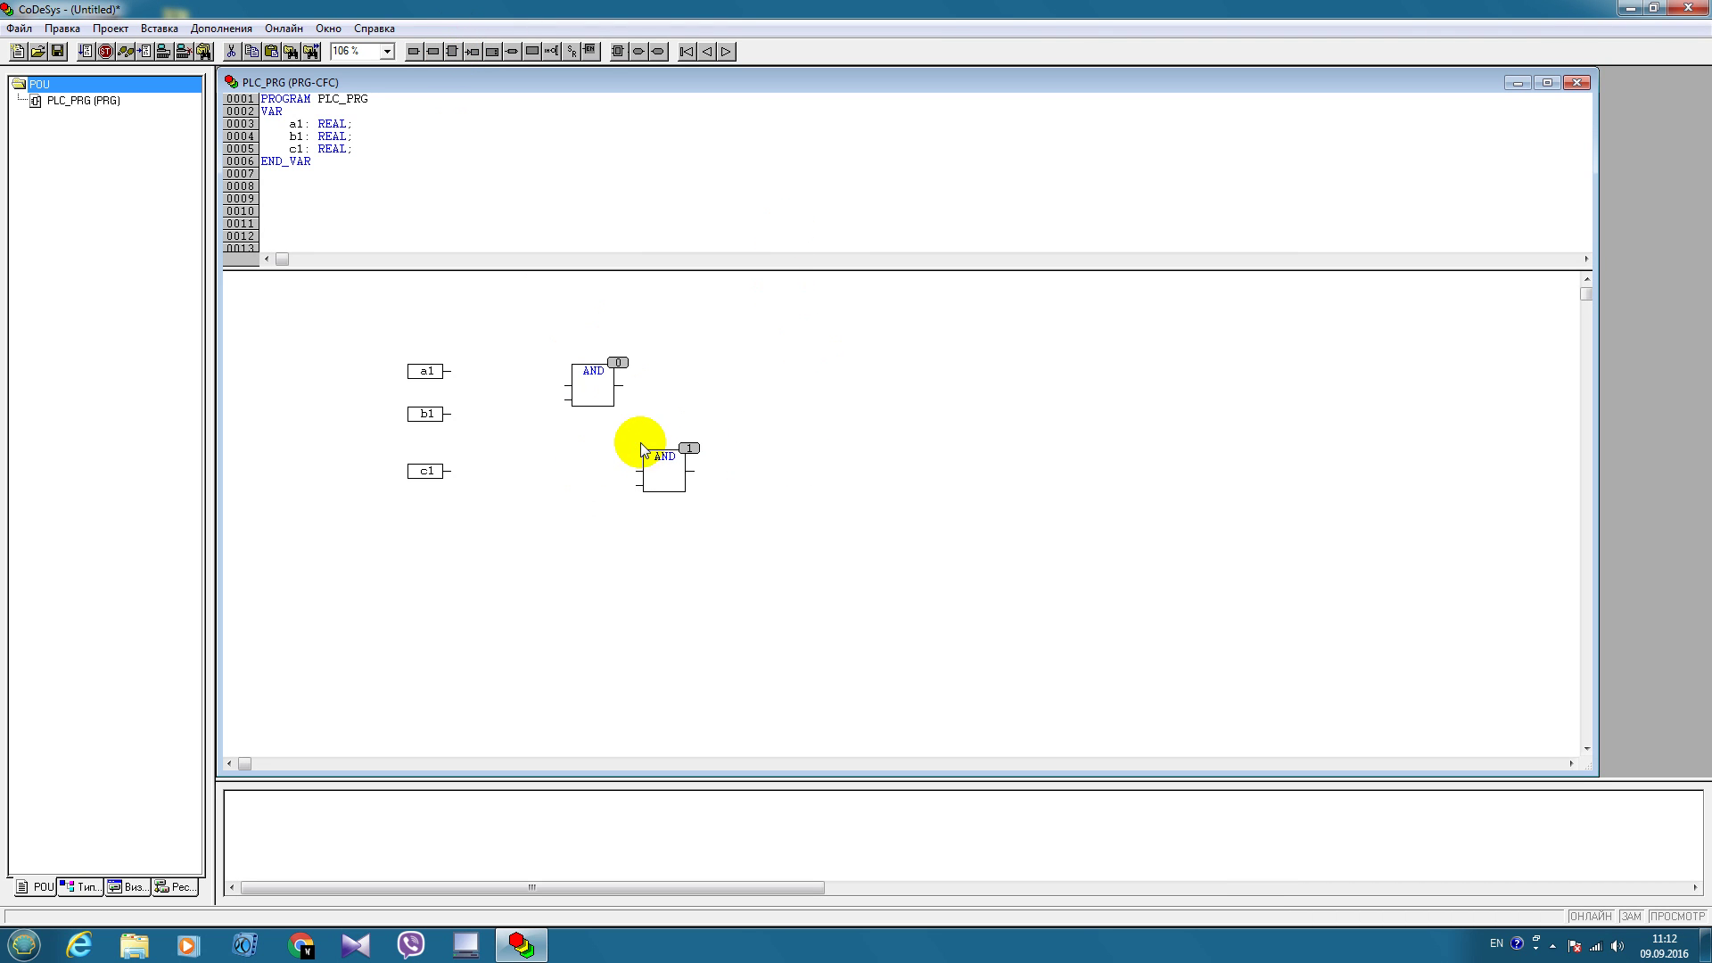
click(591, 379)
click(554, 468)
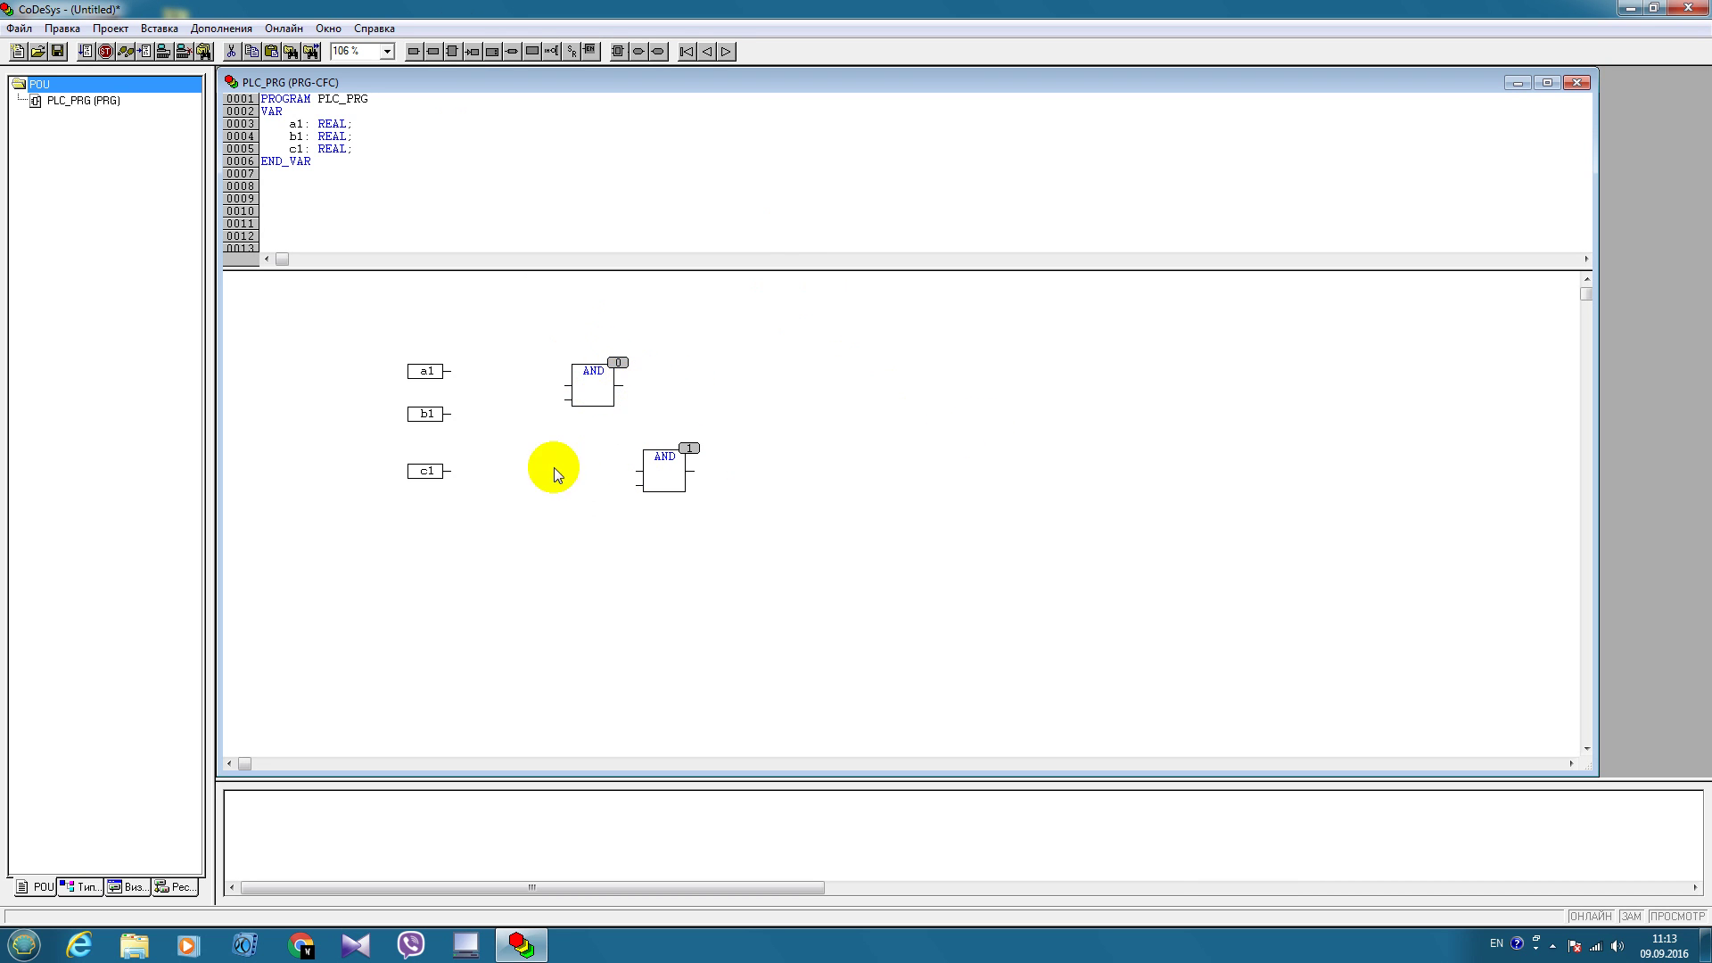
Rename the upper box ADD, wire a1 and b1 into it, and shift the AND box up-right
click(598, 370)
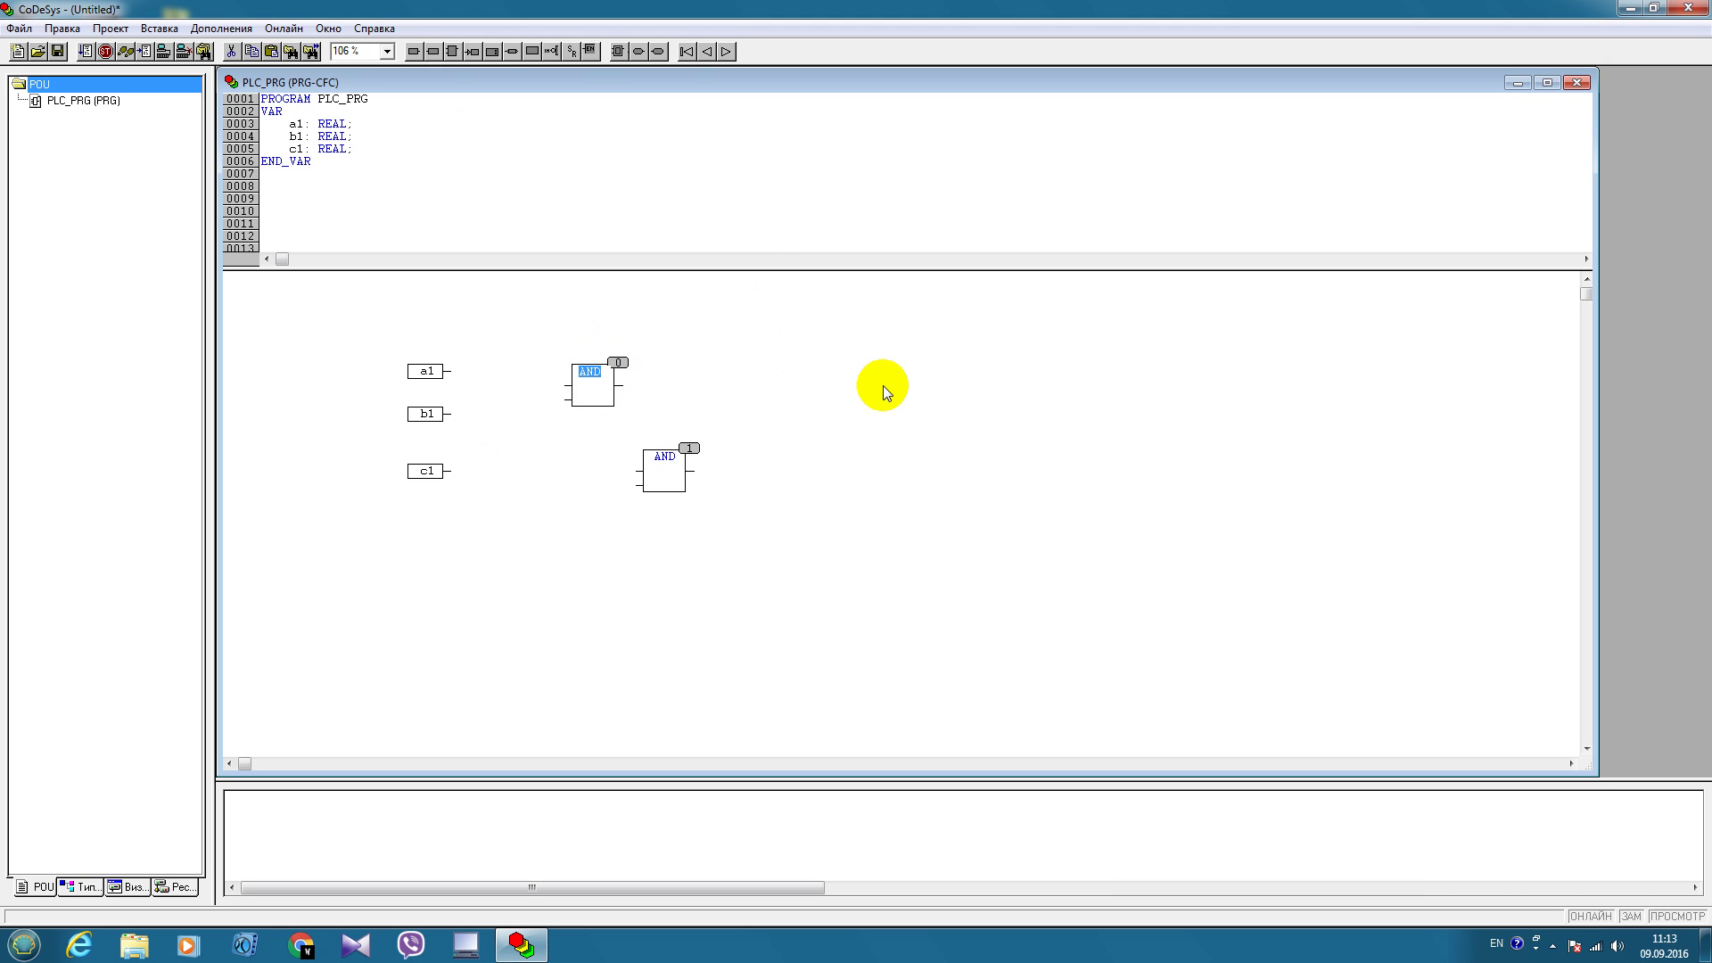
text(add)
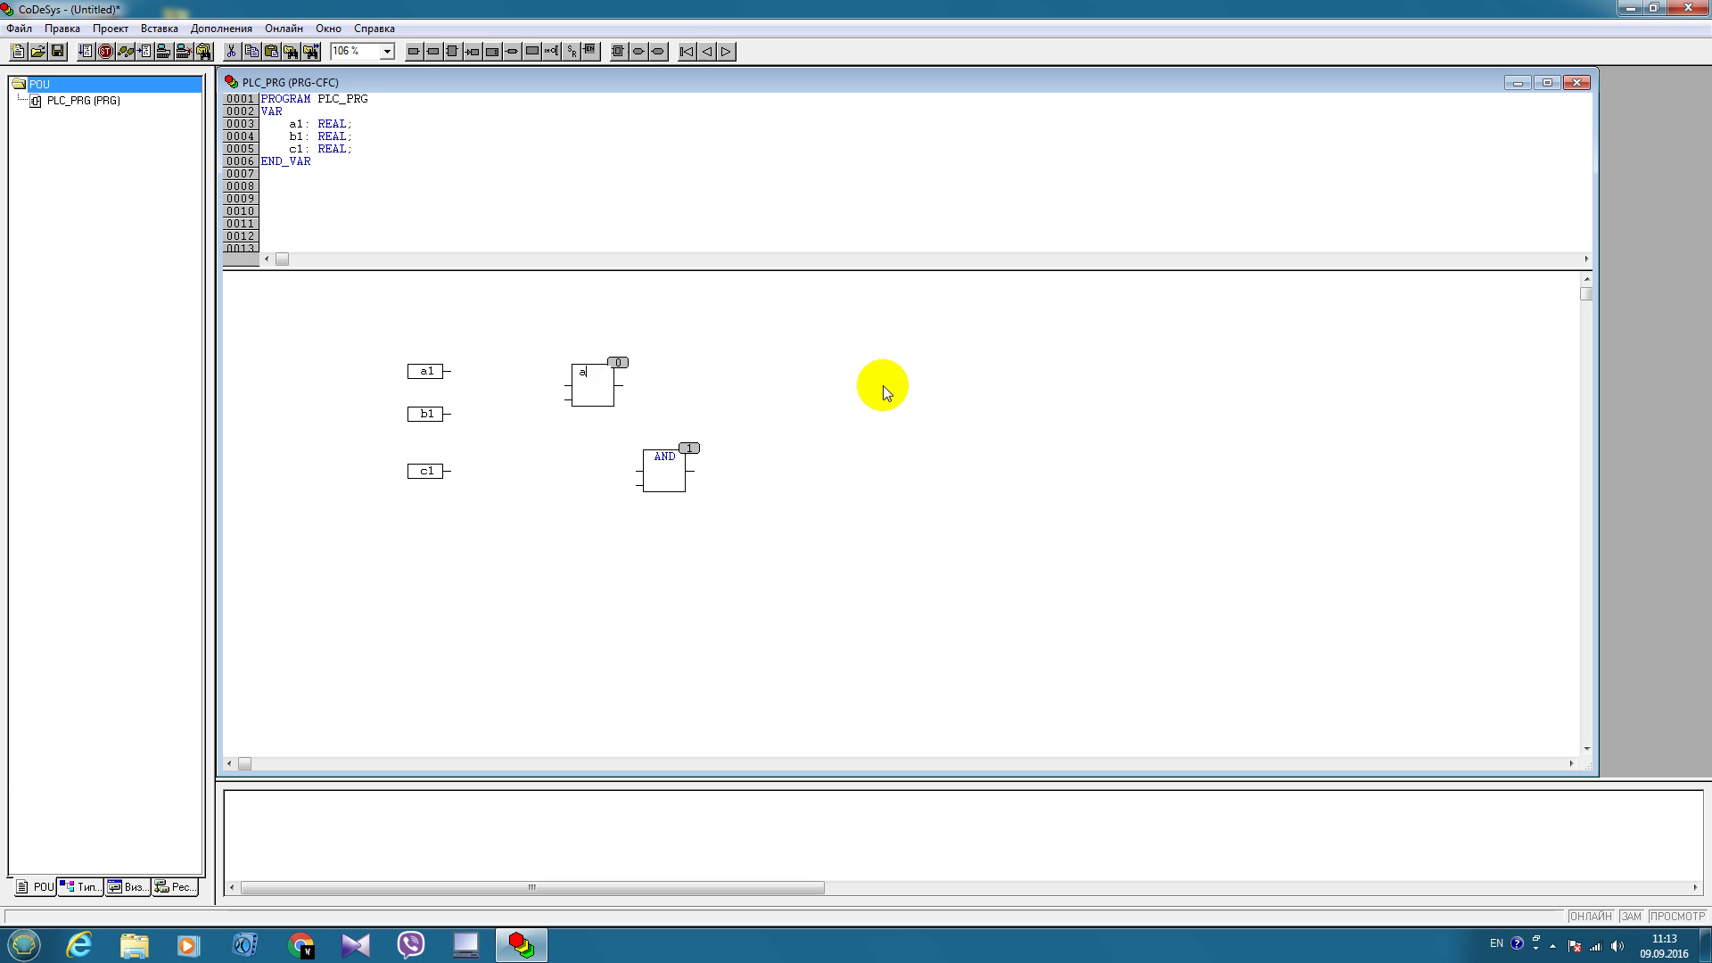
key(Return)
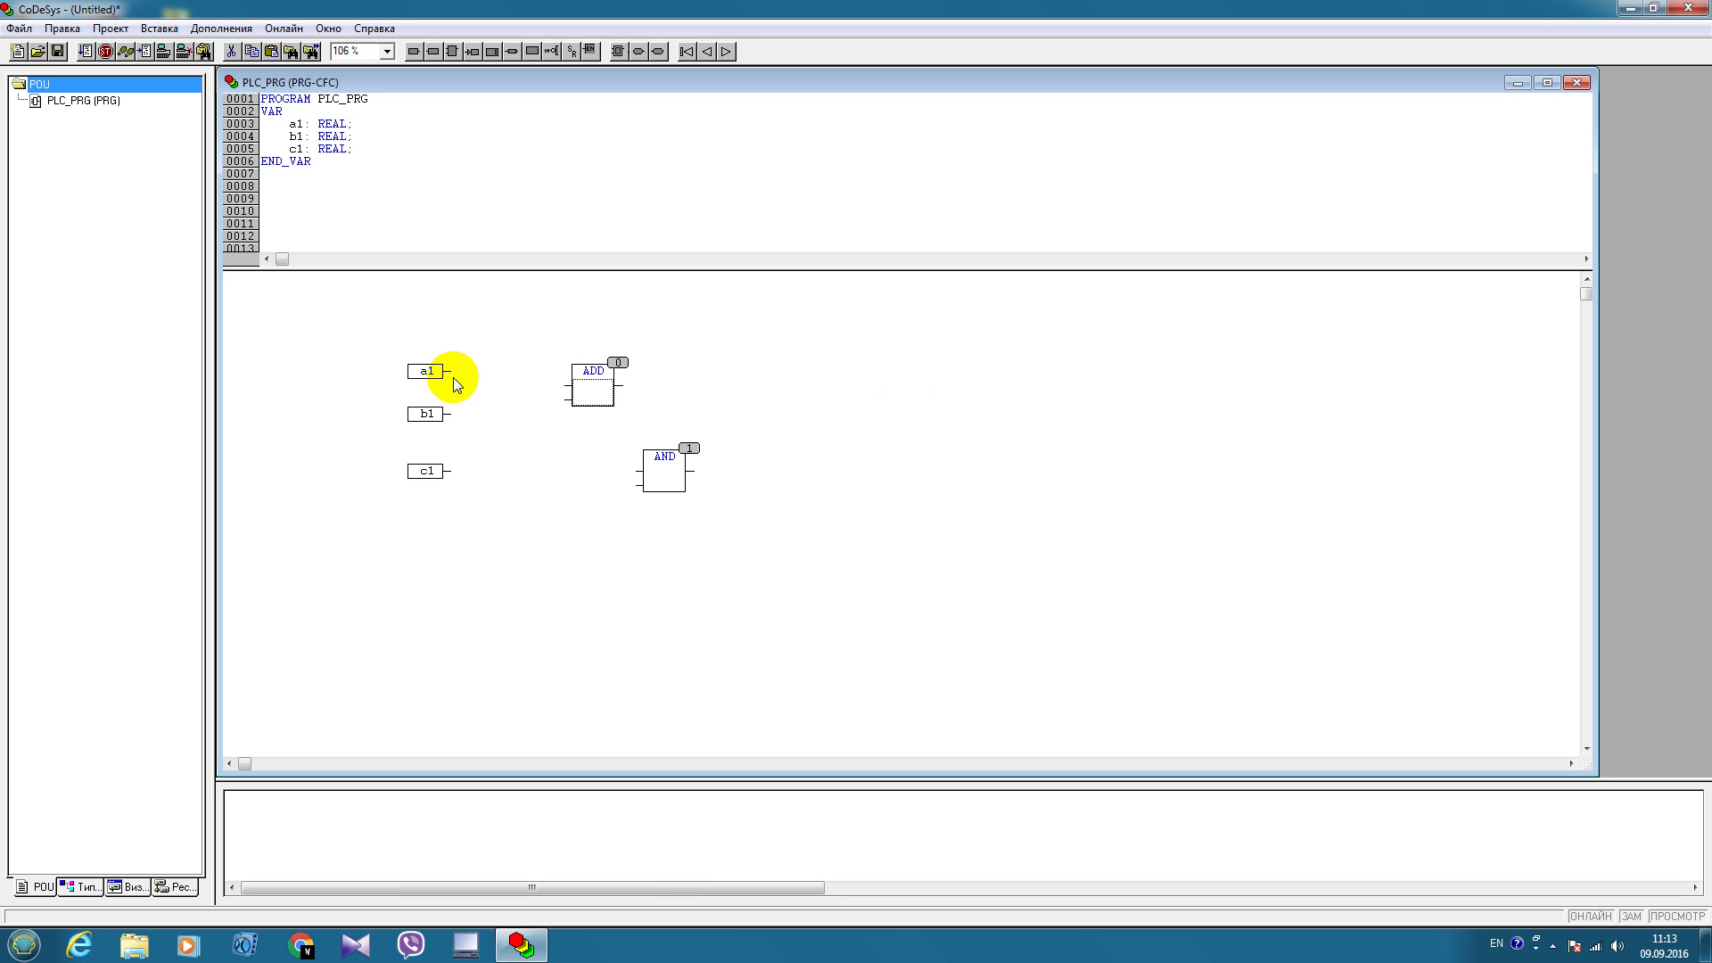
click(459, 373)
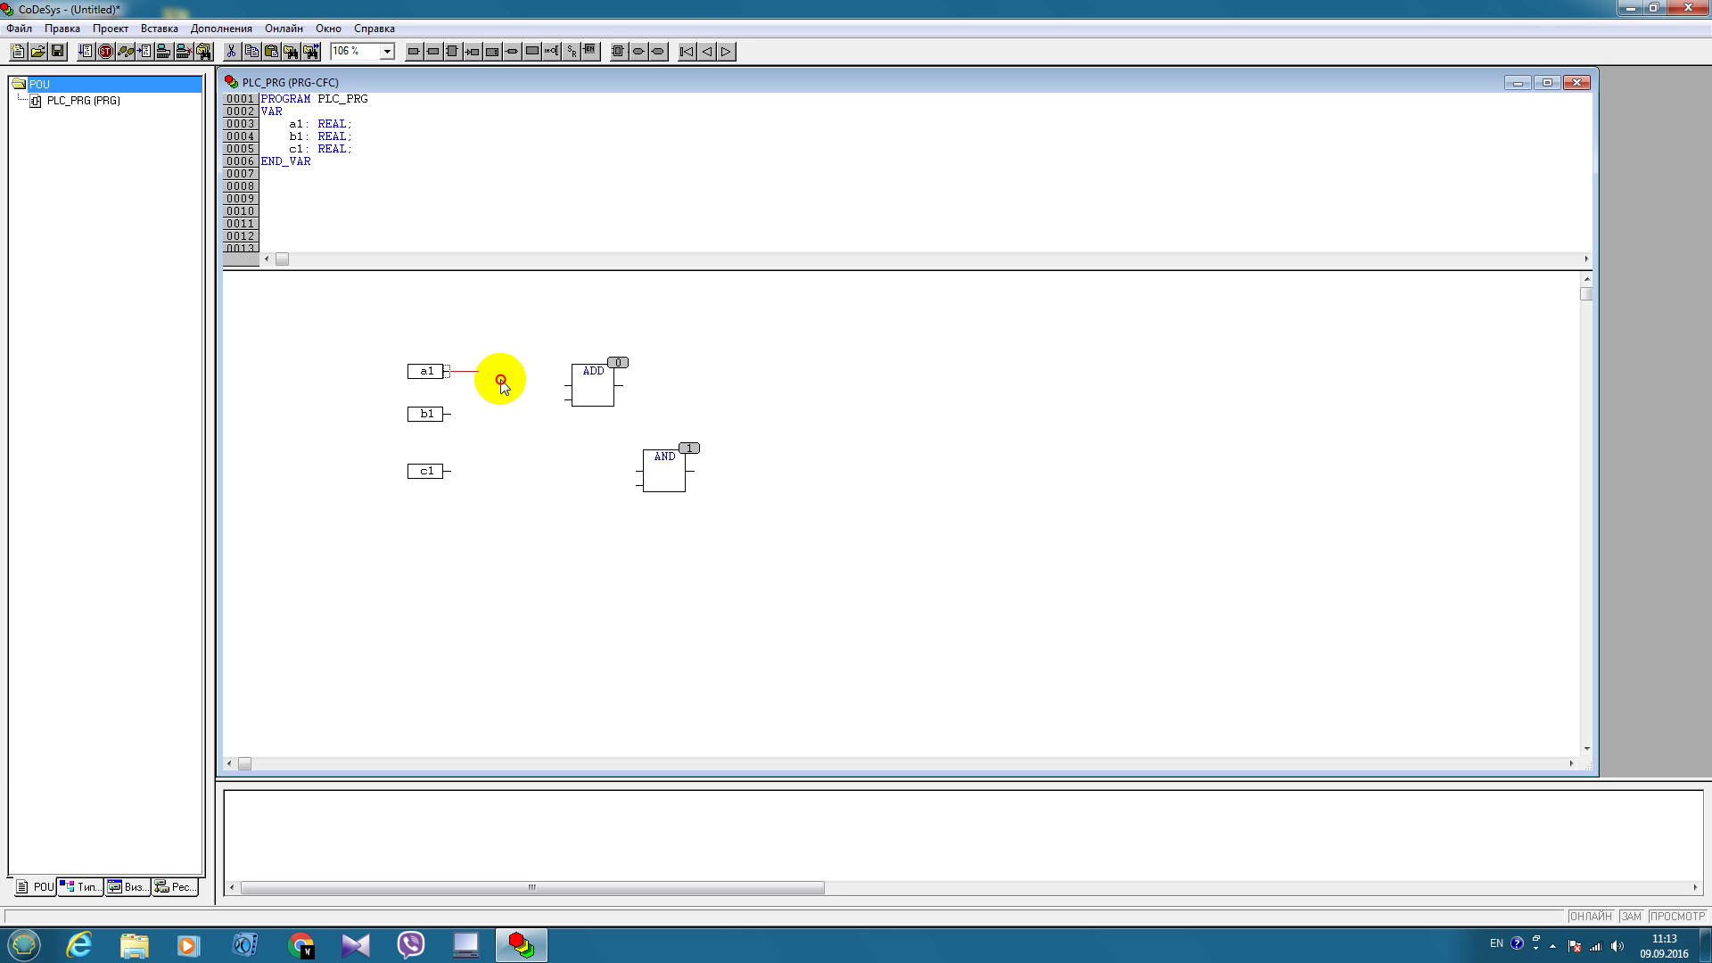
drag(458, 372, 572, 390)
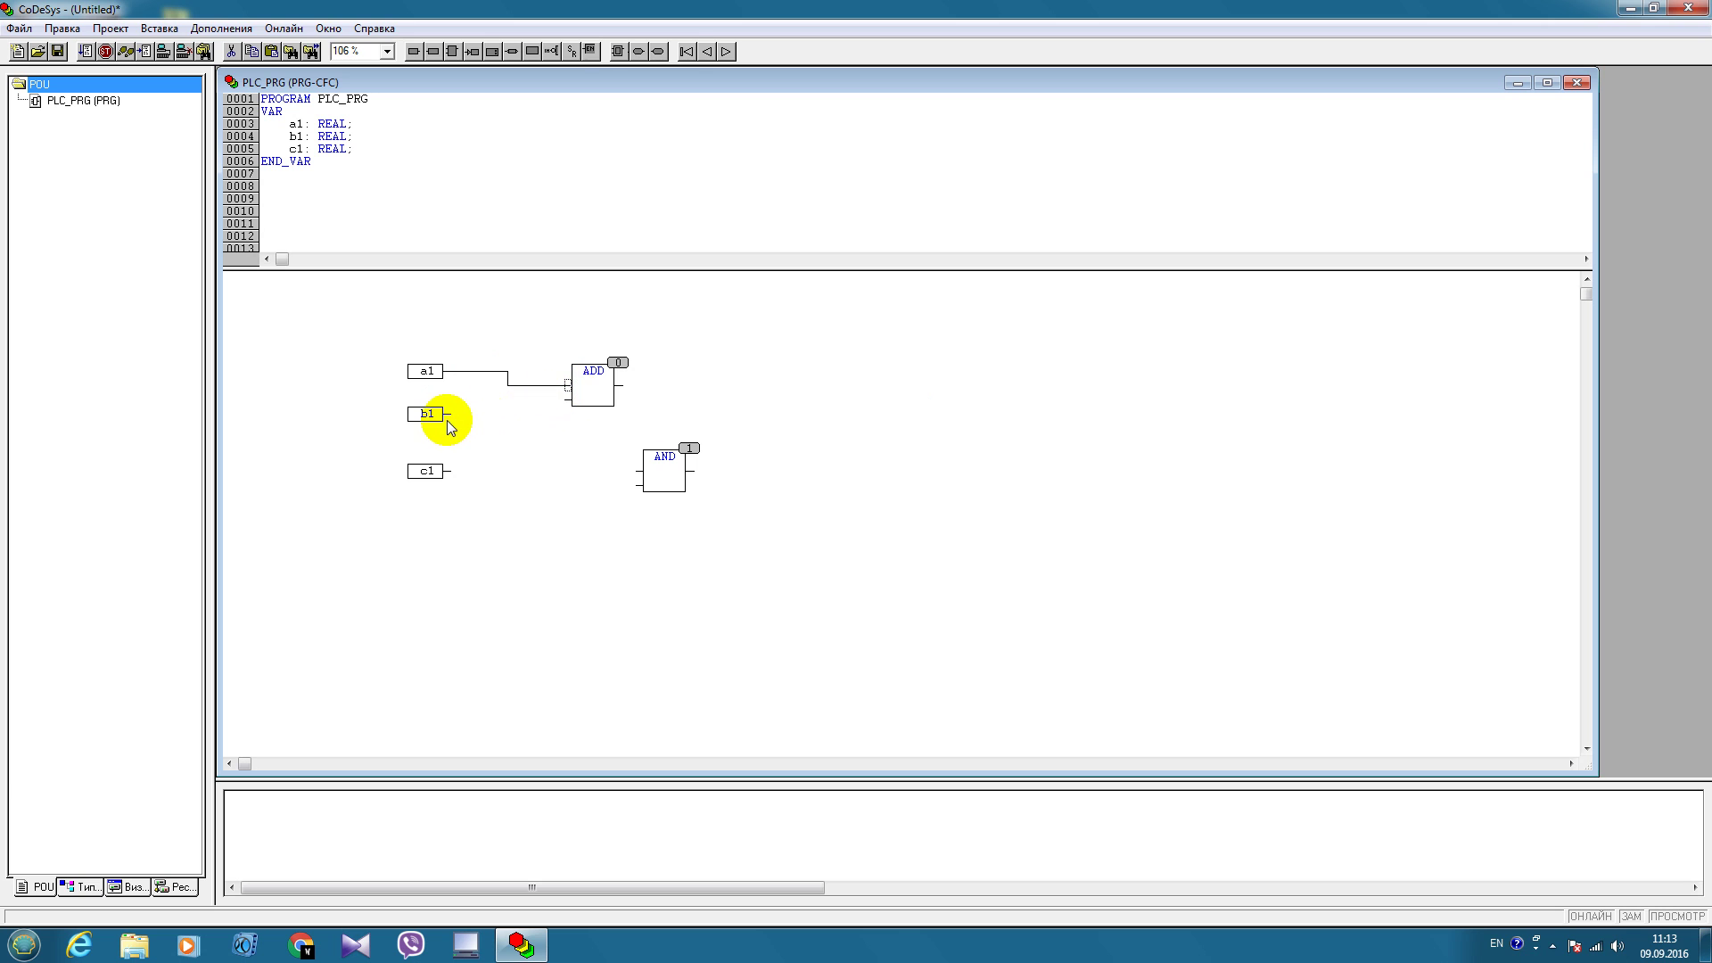
drag(450, 414, 567, 398)
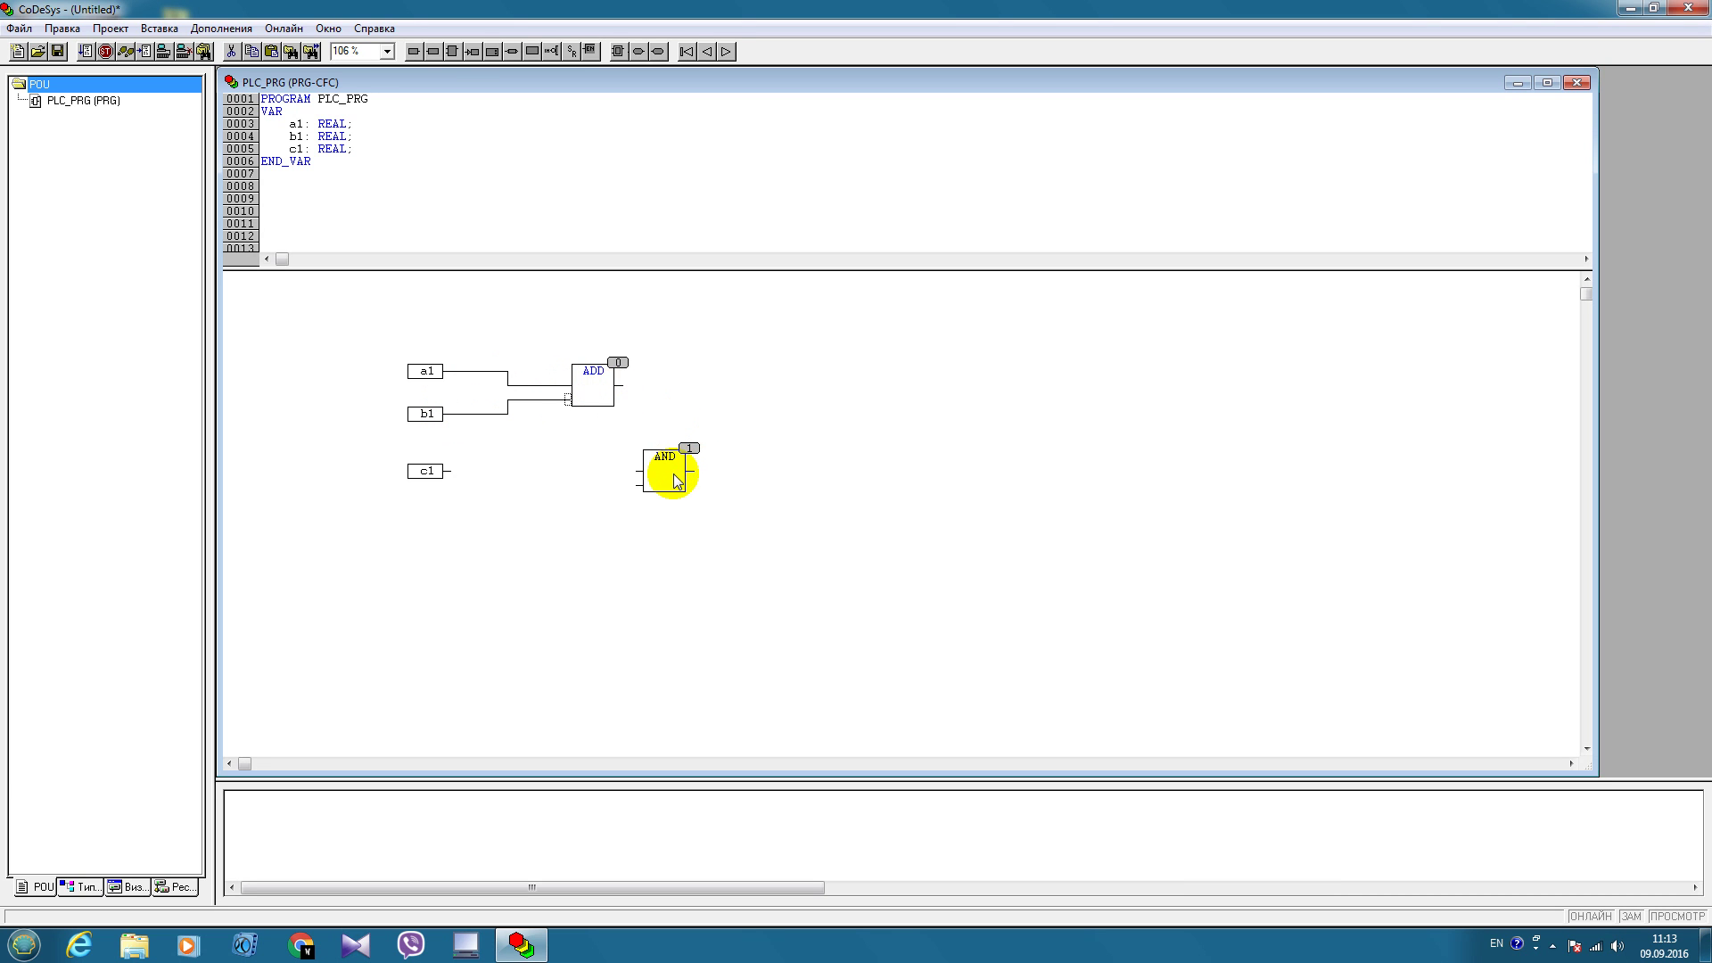
drag(683, 469, 710, 442)
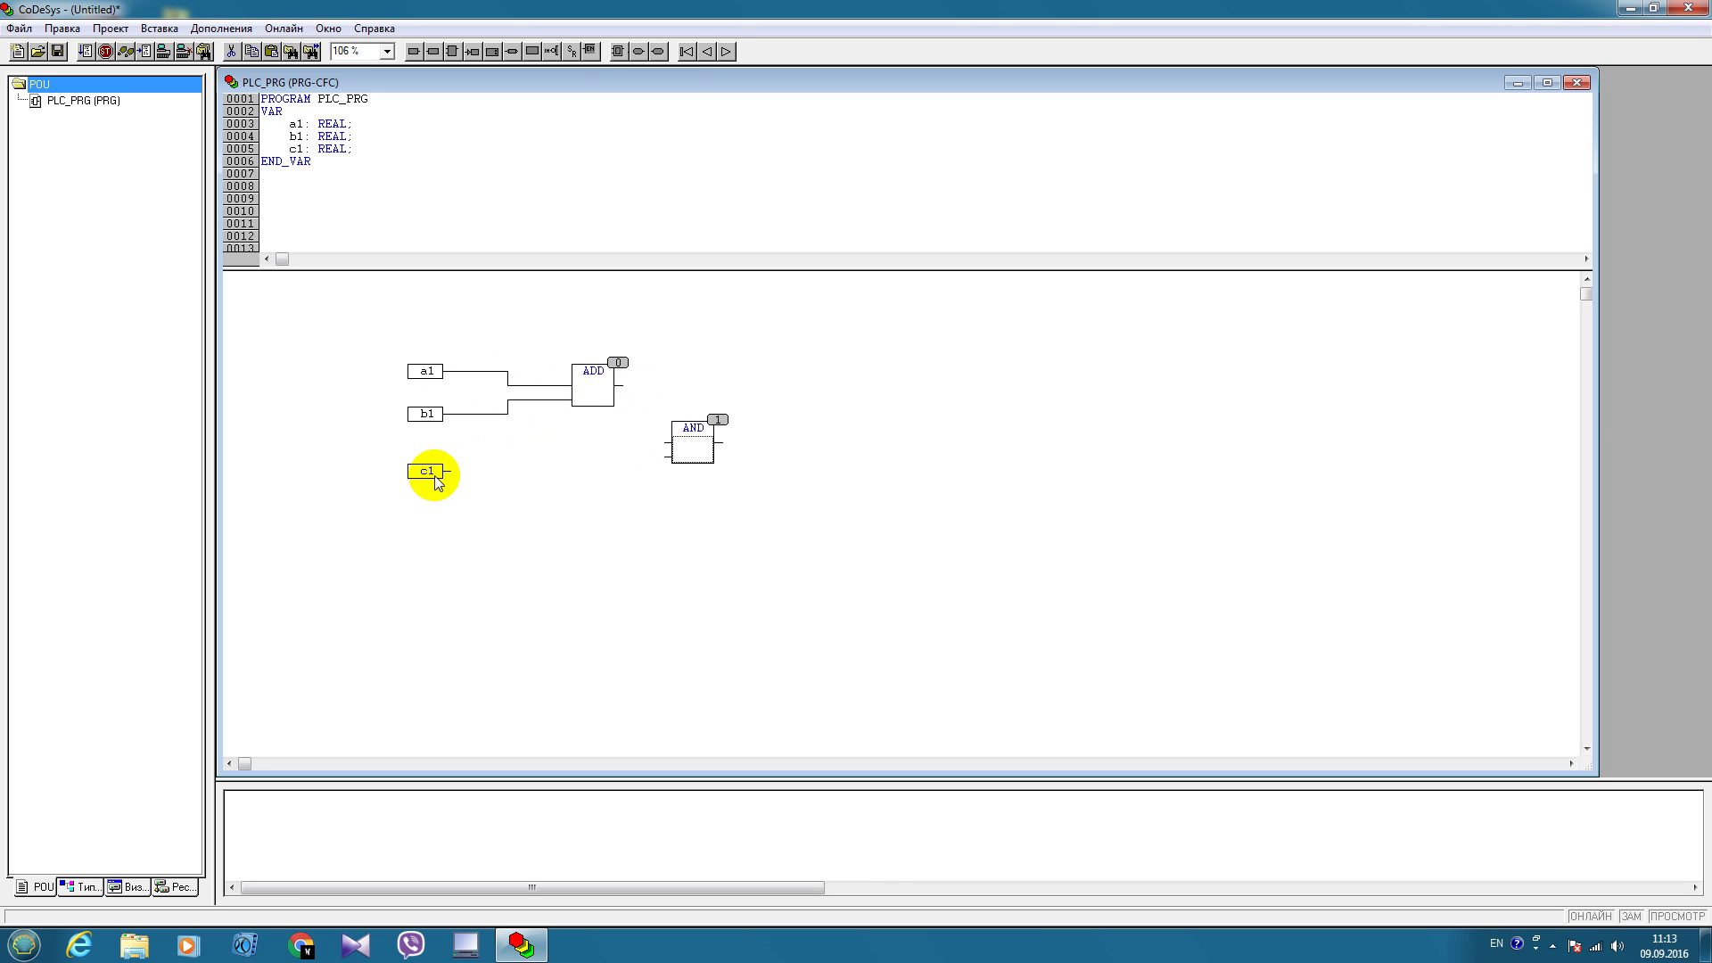
Rename the AND box MUL, wiring c1 to its lower input and ADD's output to its upper
click(692, 429)
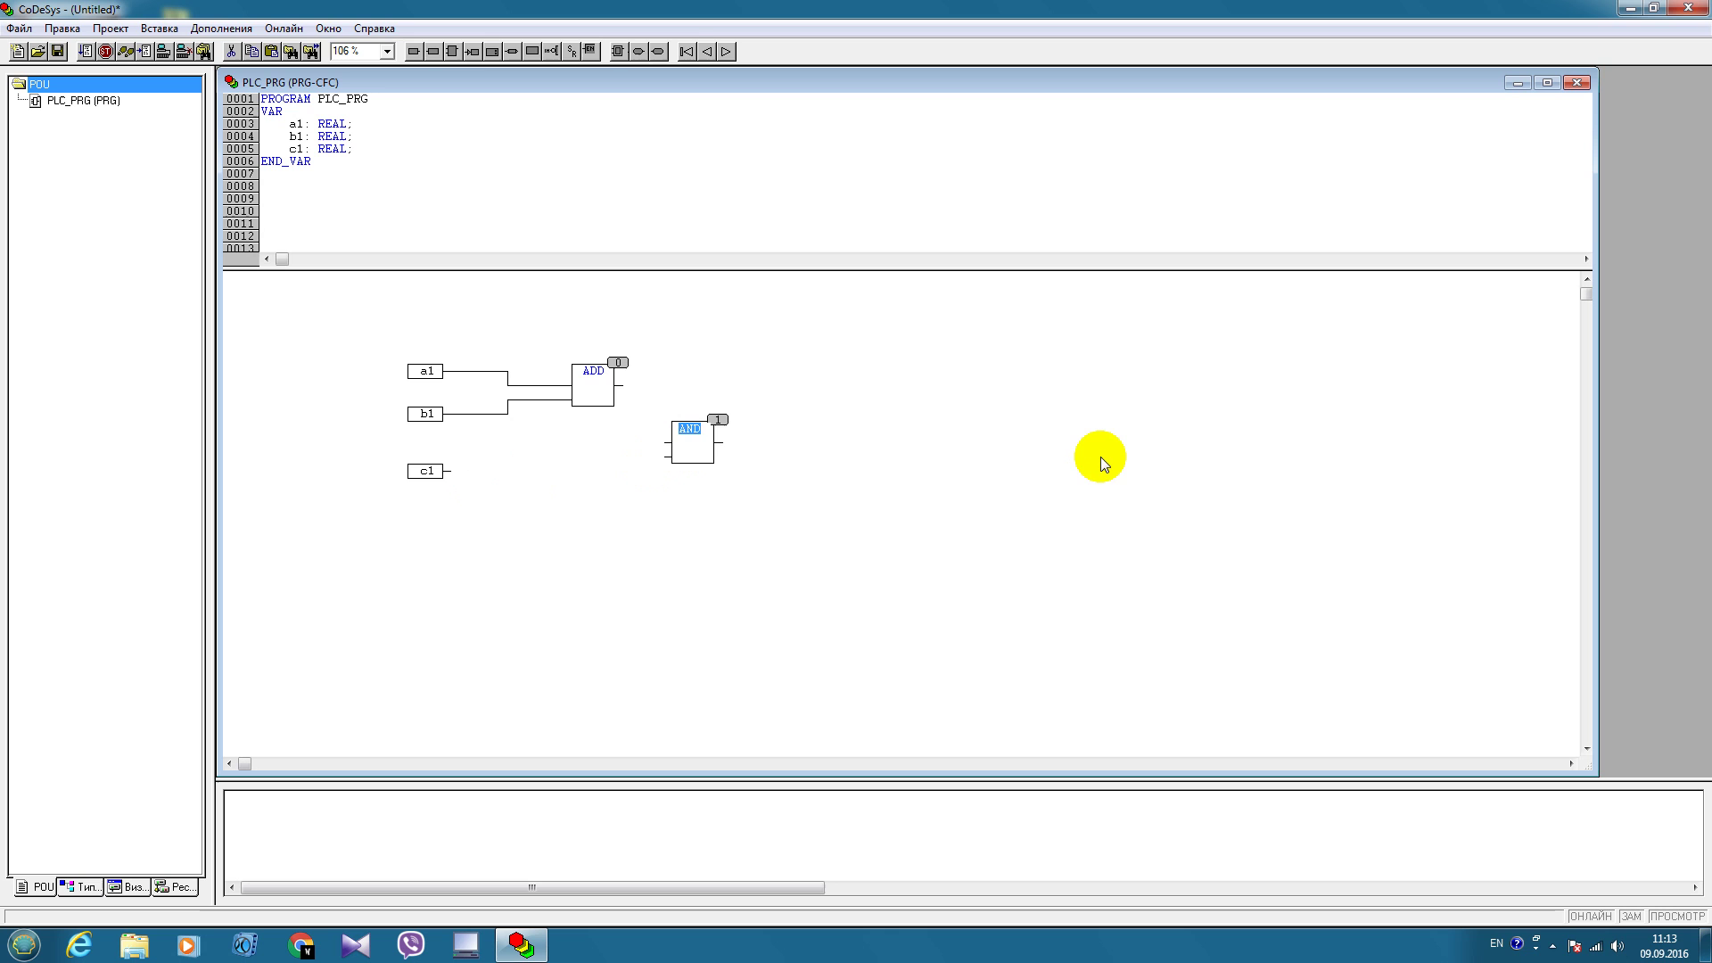
text(a)
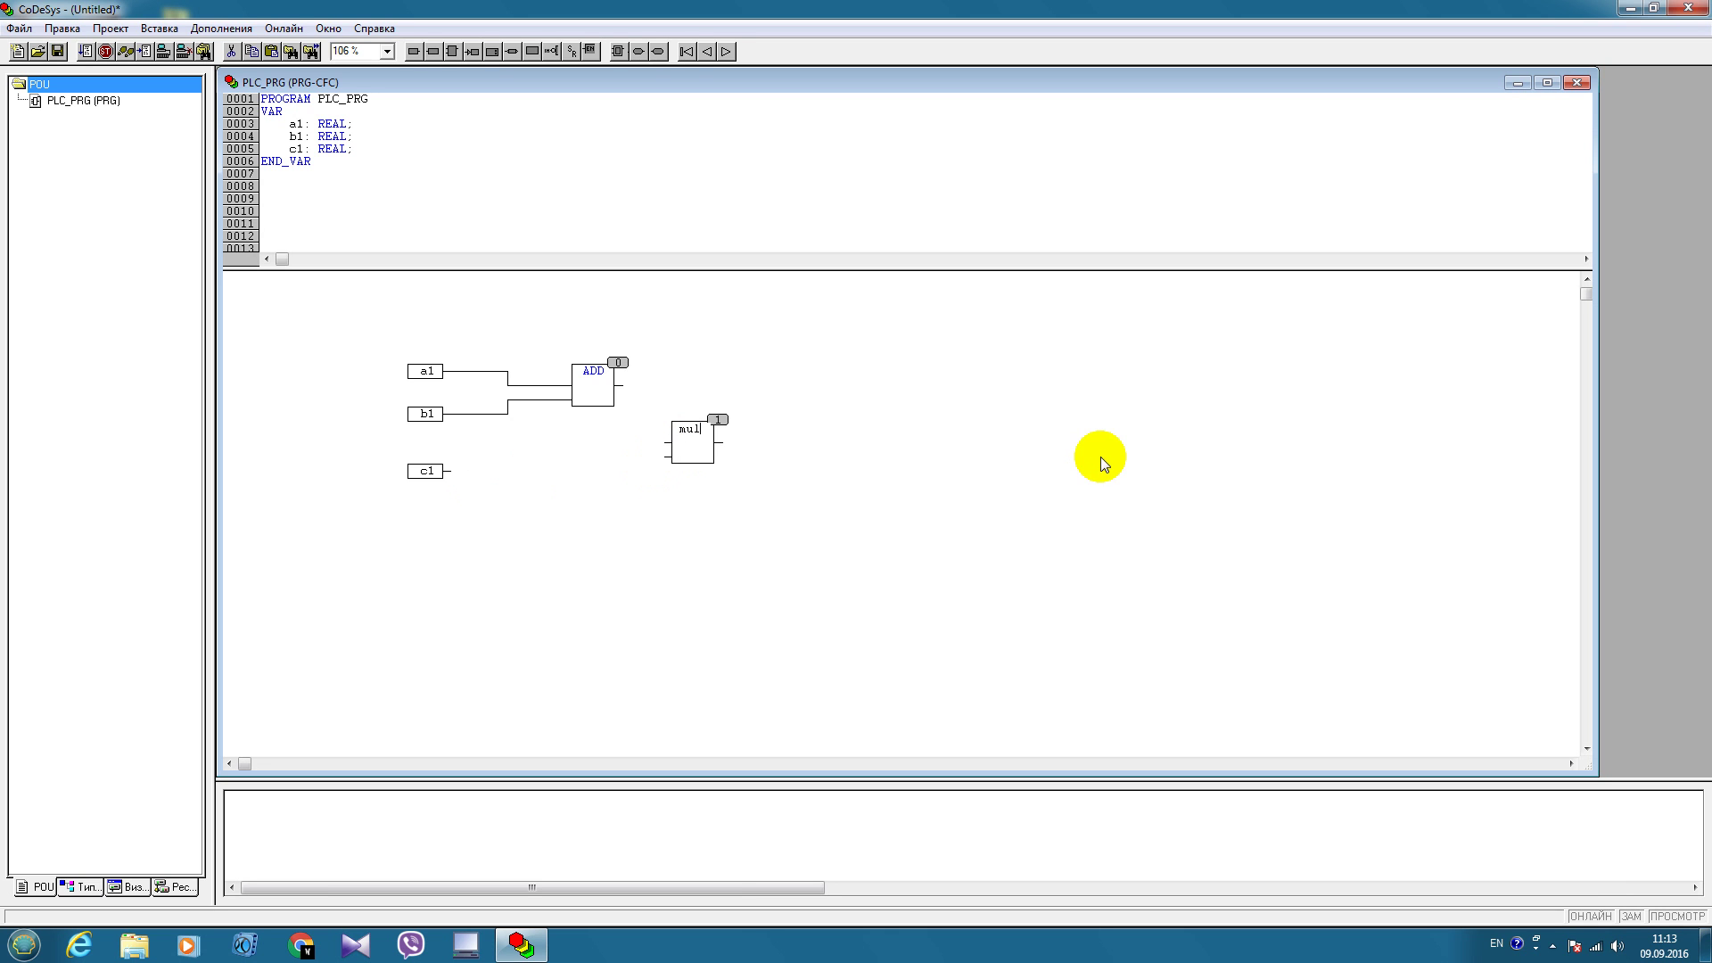
click(1102, 457)
click(674, 545)
drag(447, 471, 672, 458)
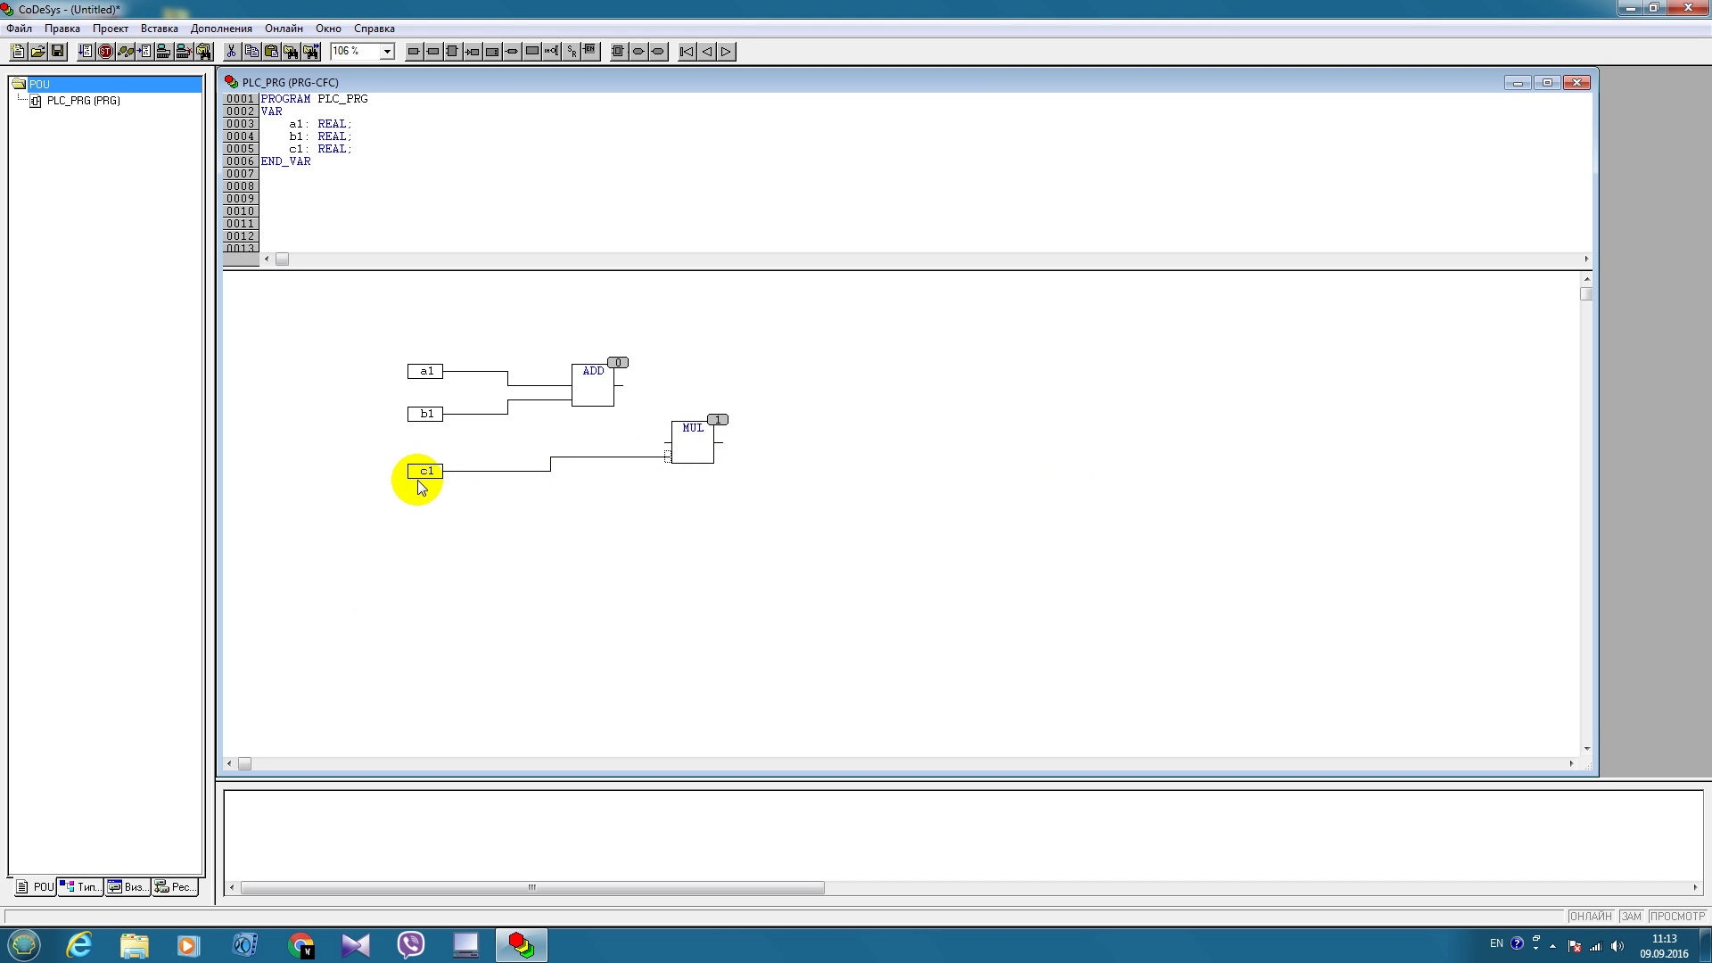
click(666, 445)
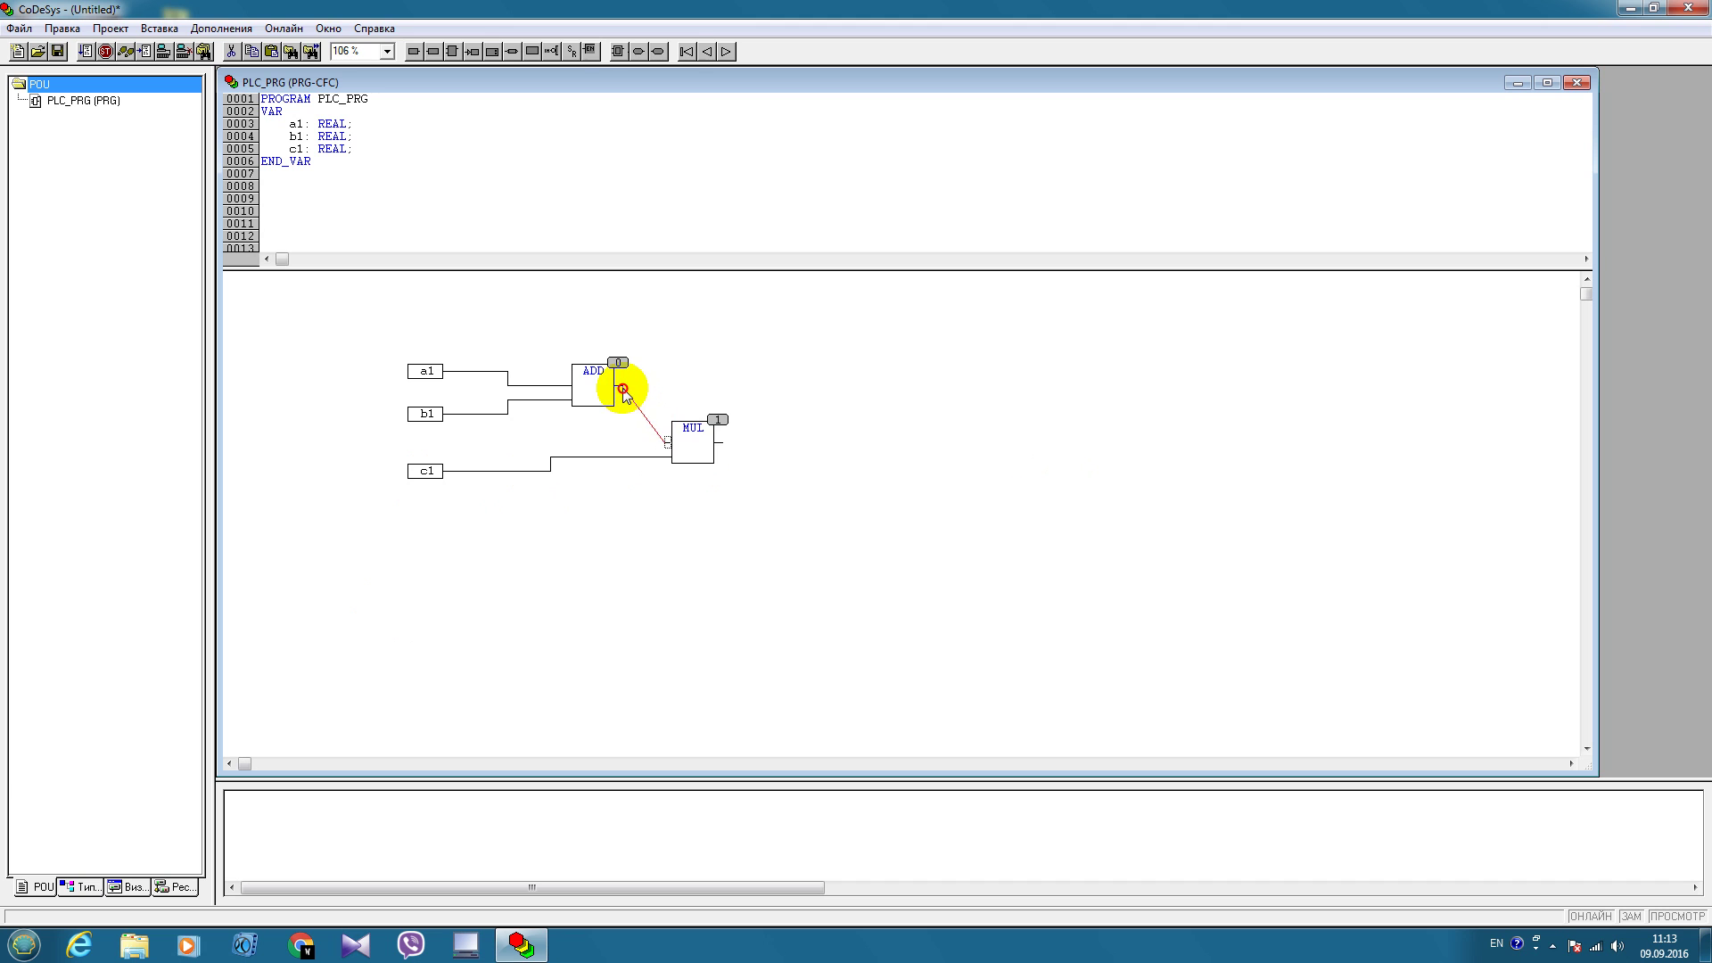
drag(667, 441, 620, 387)
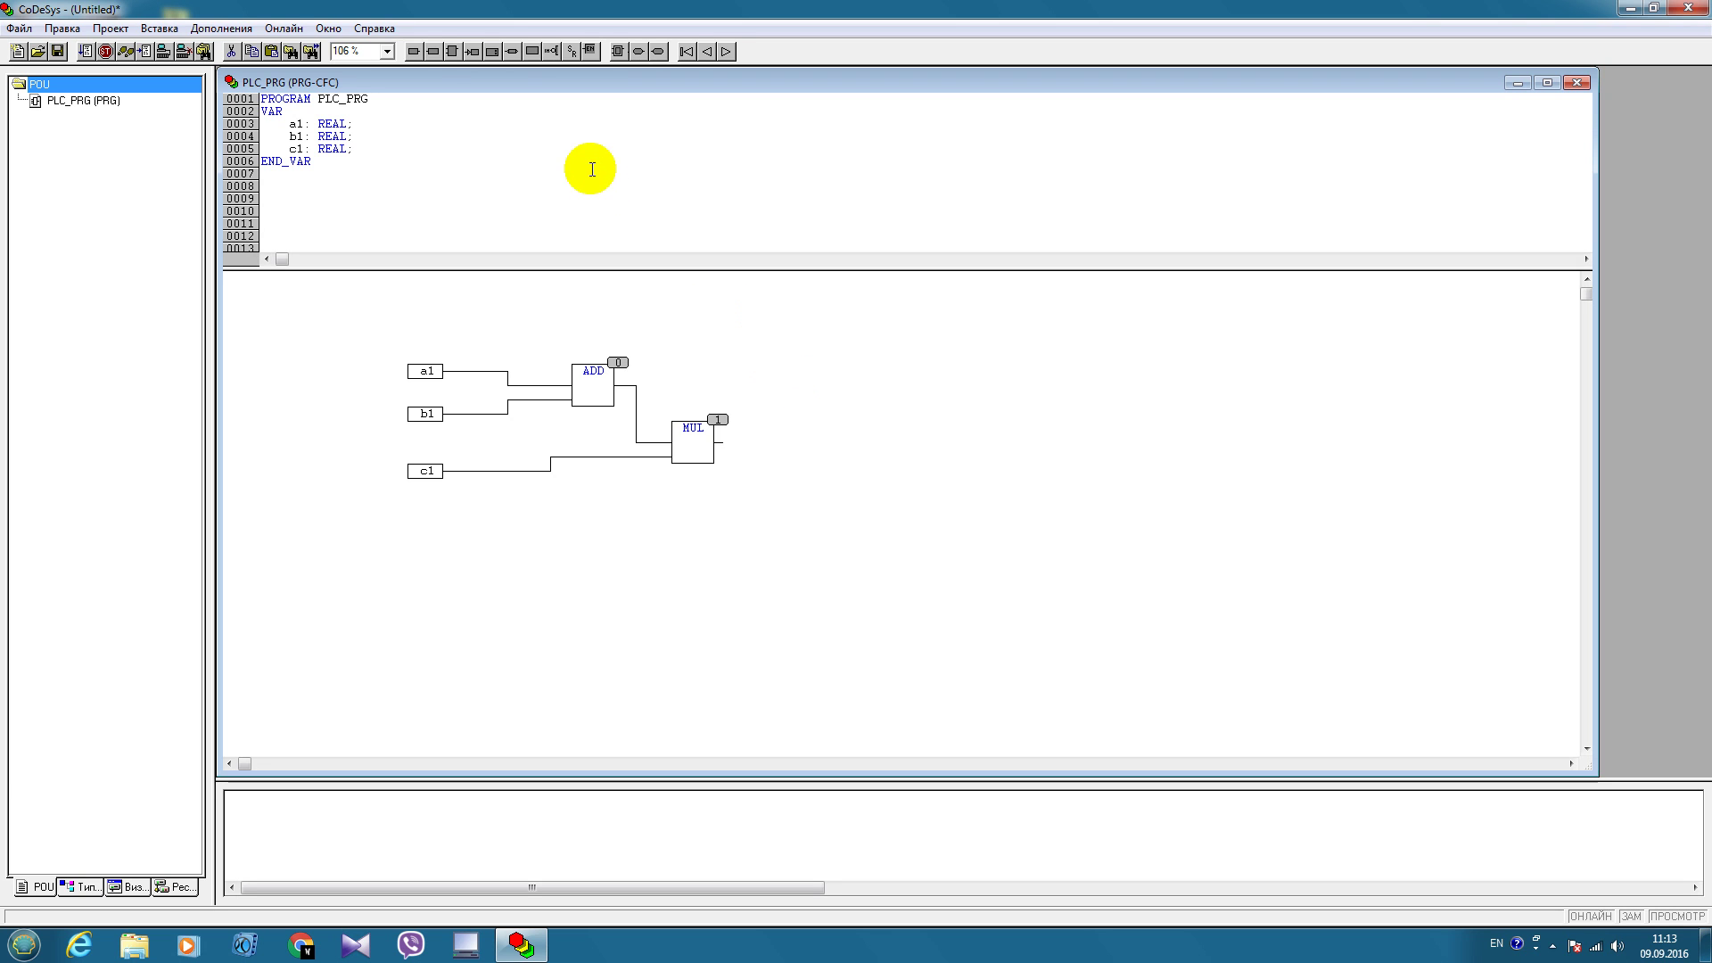
Place output d1 right of MUL, declare it REAL, and connect MUL's output to it
click(435, 52)
click(819, 442)
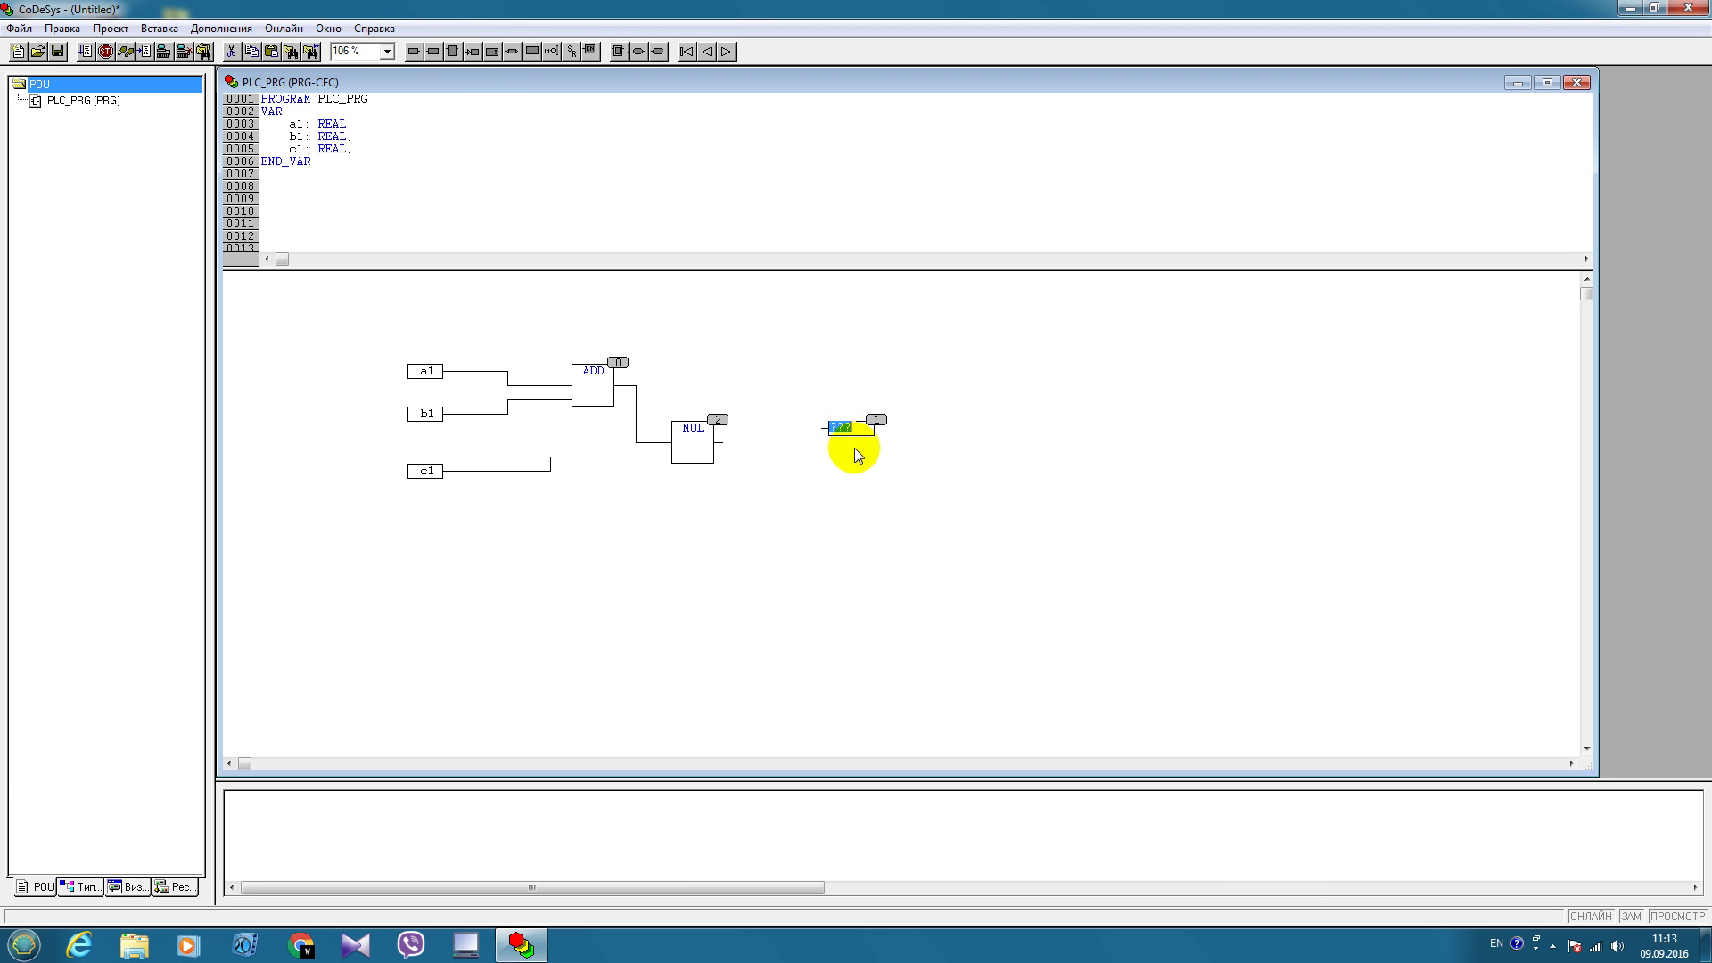
text(d1)
key(Return)
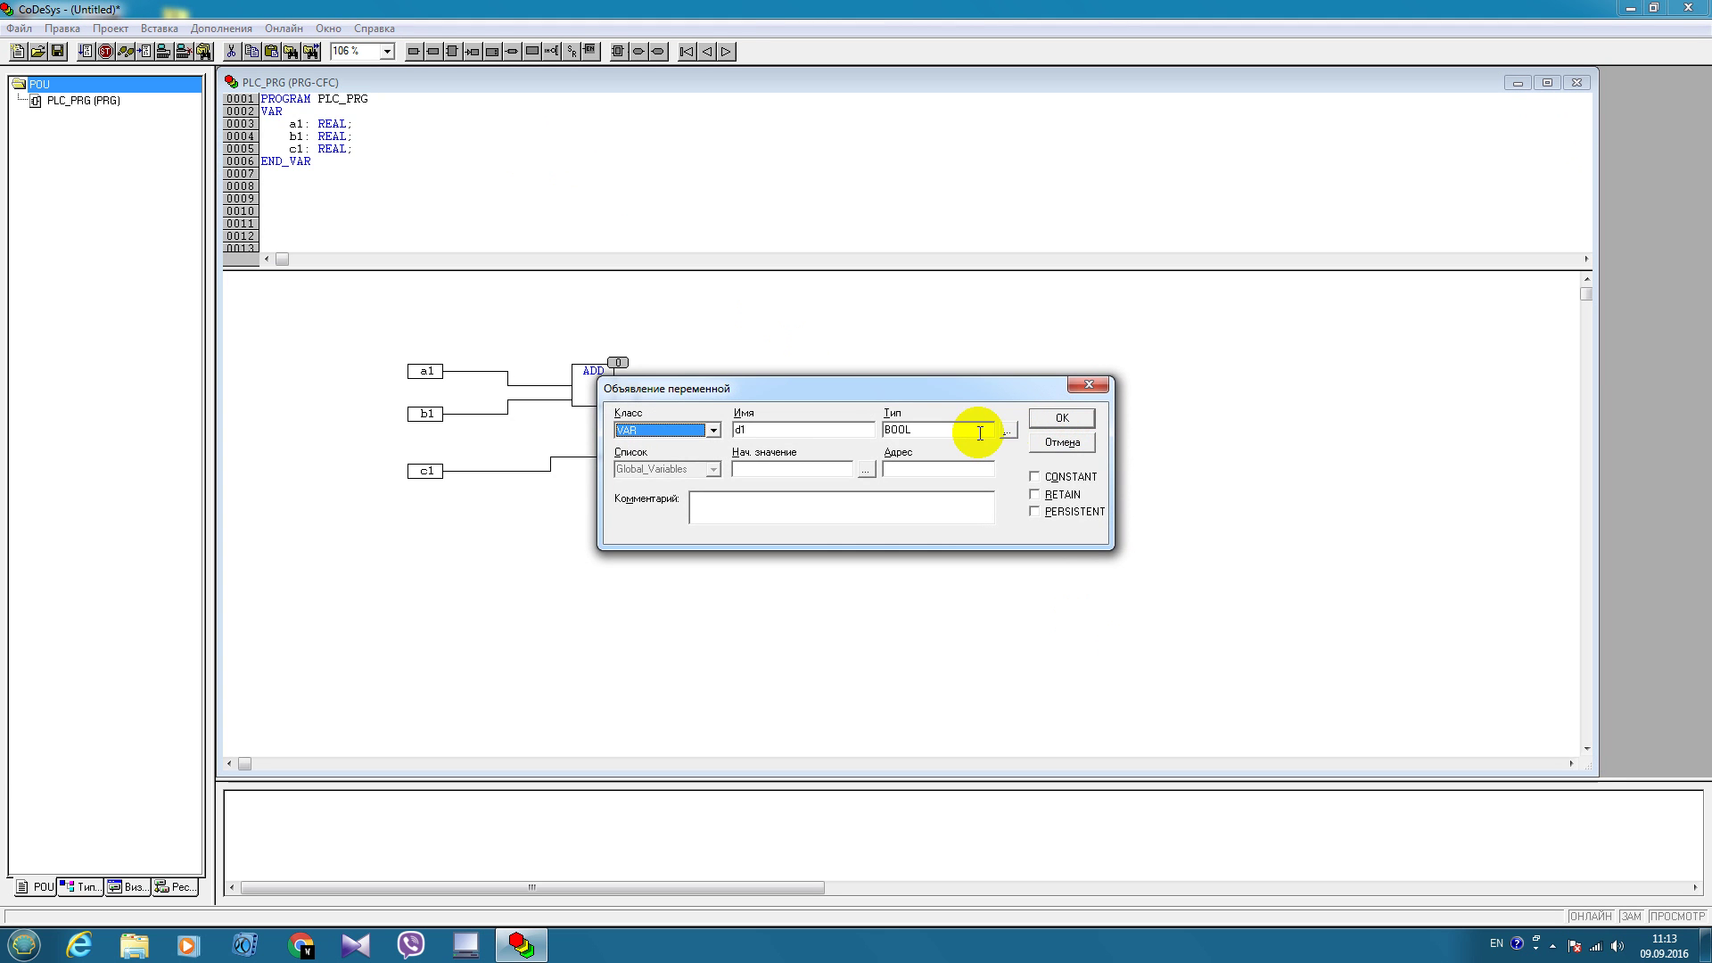
key(F2)
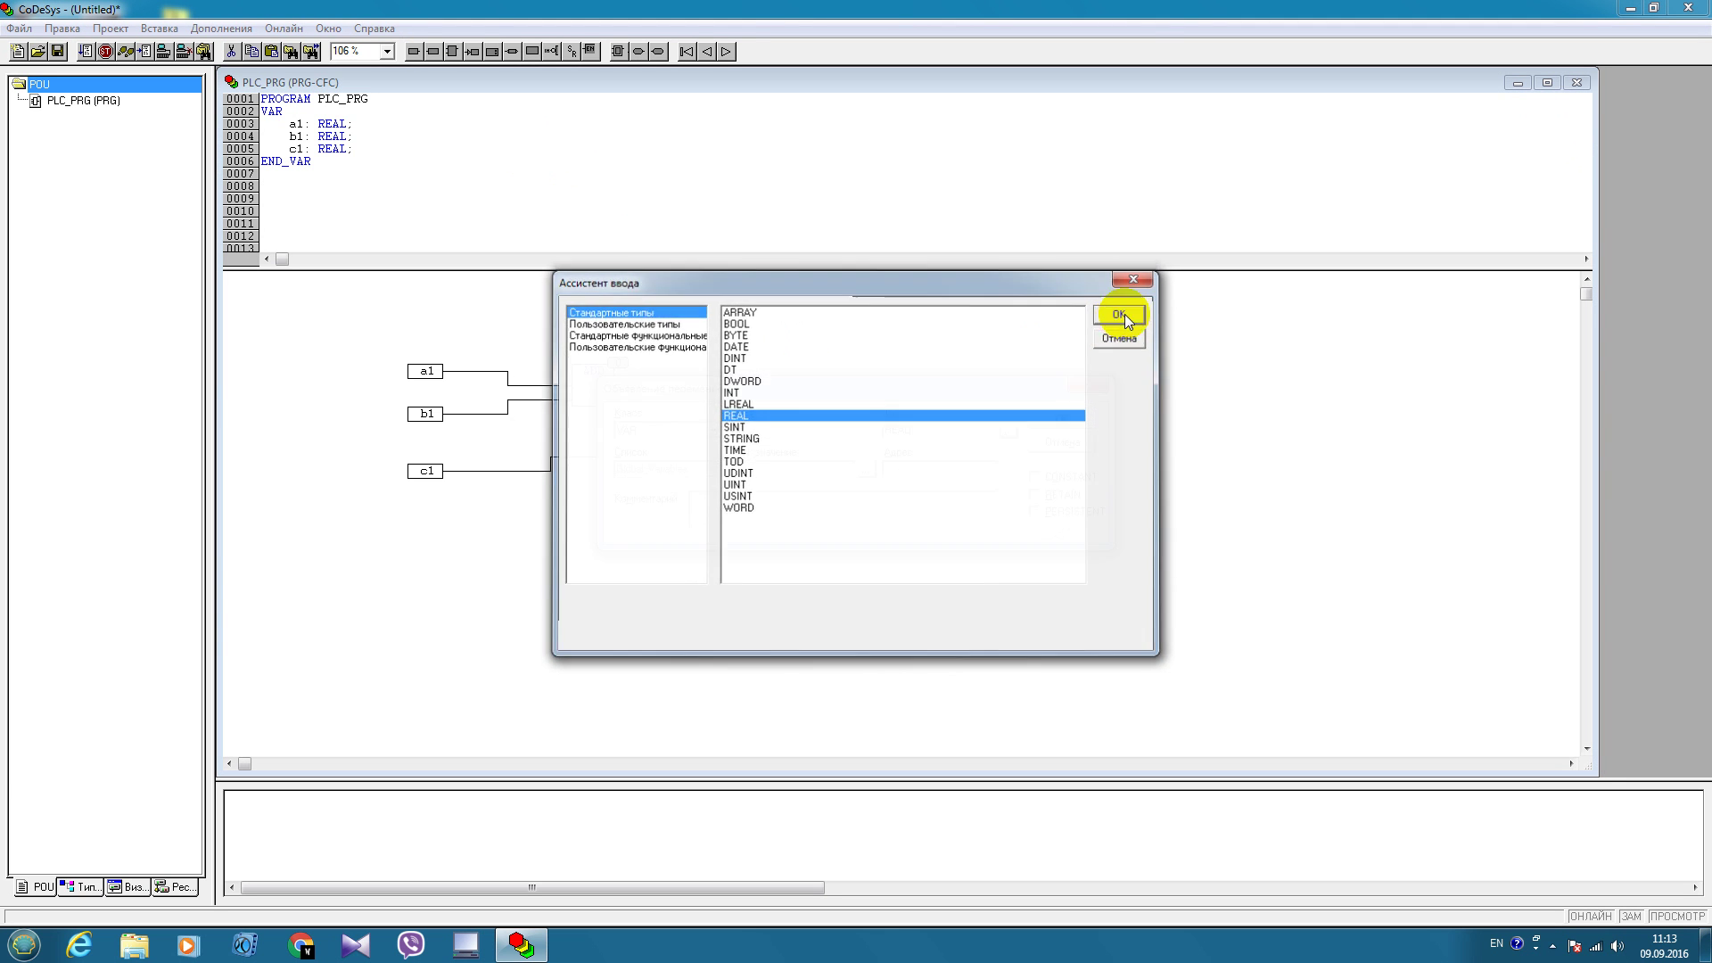
click(1122, 316)
click(1084, 420)
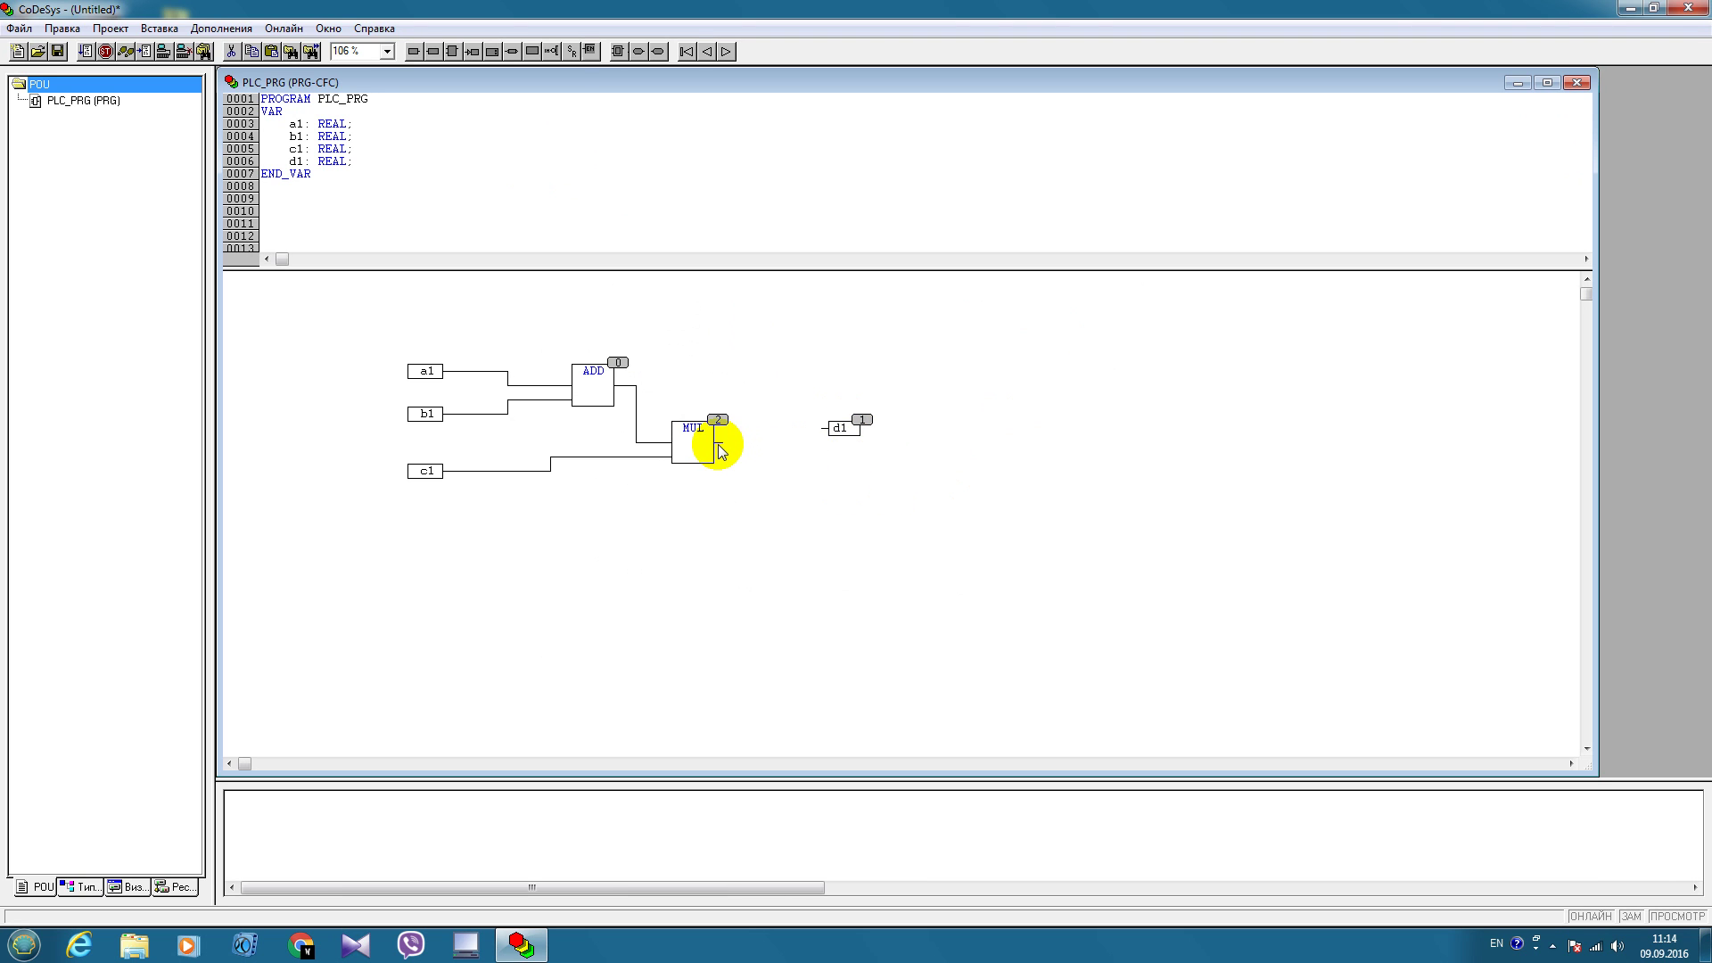
drag(717, 441, 825, 428)
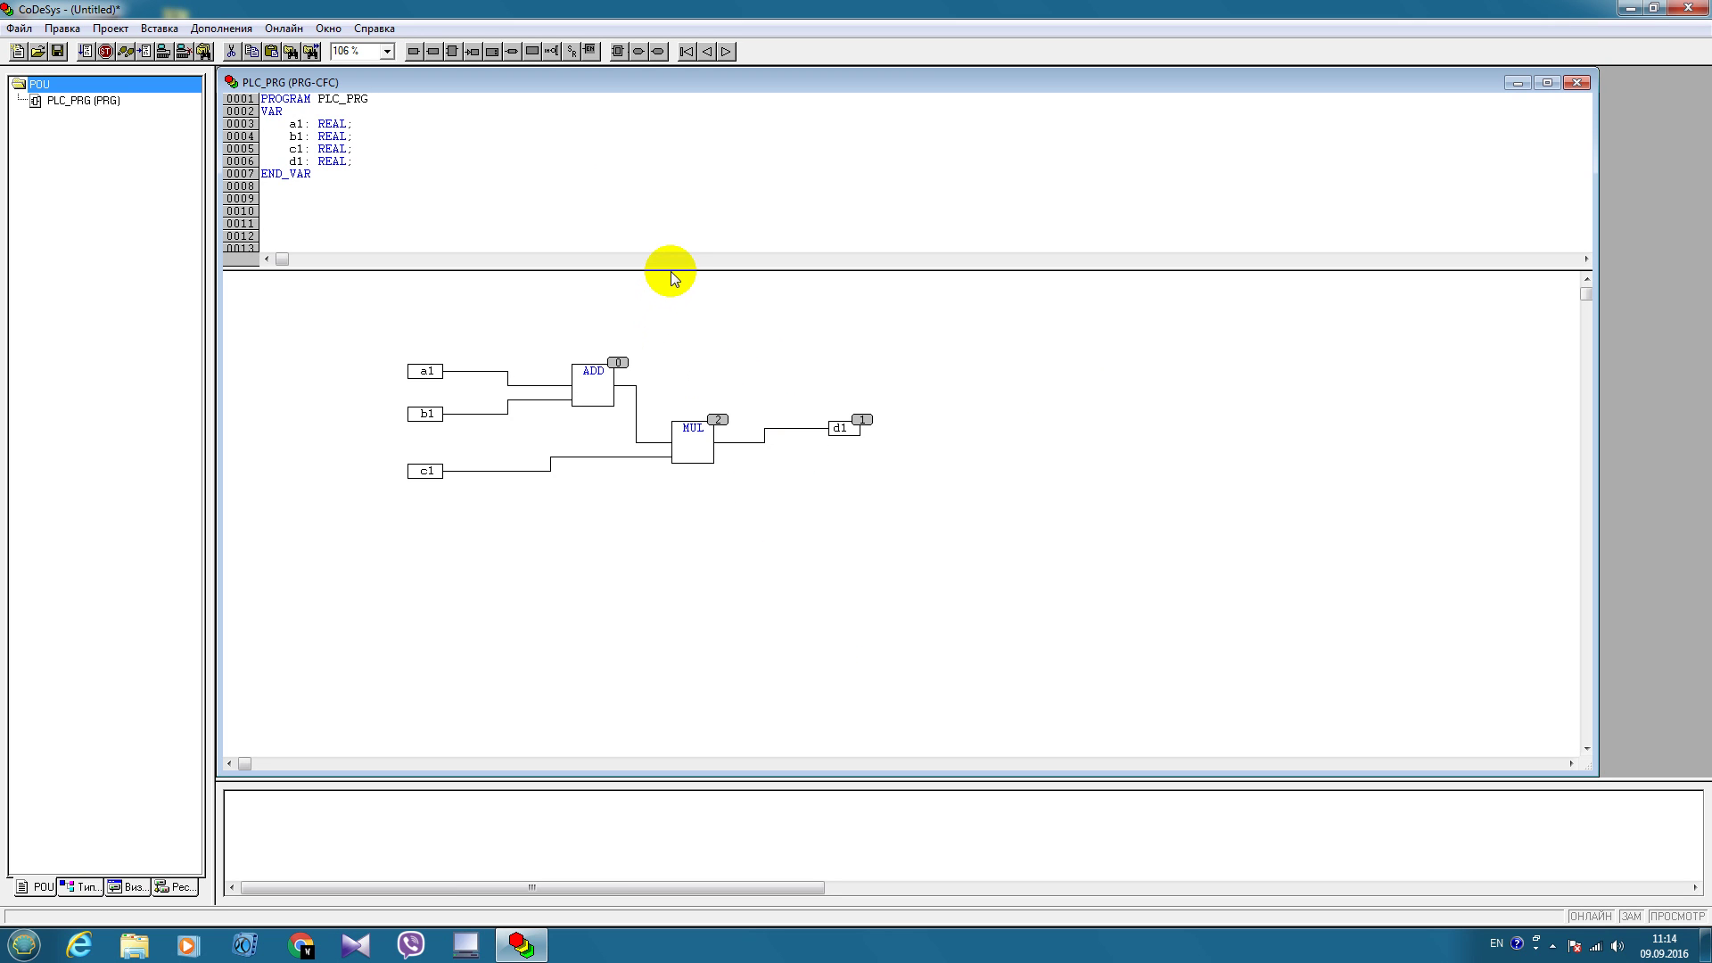
Give the diagram pane more room and turn on Simulation Mode
drag(670, 270, 674, 245)
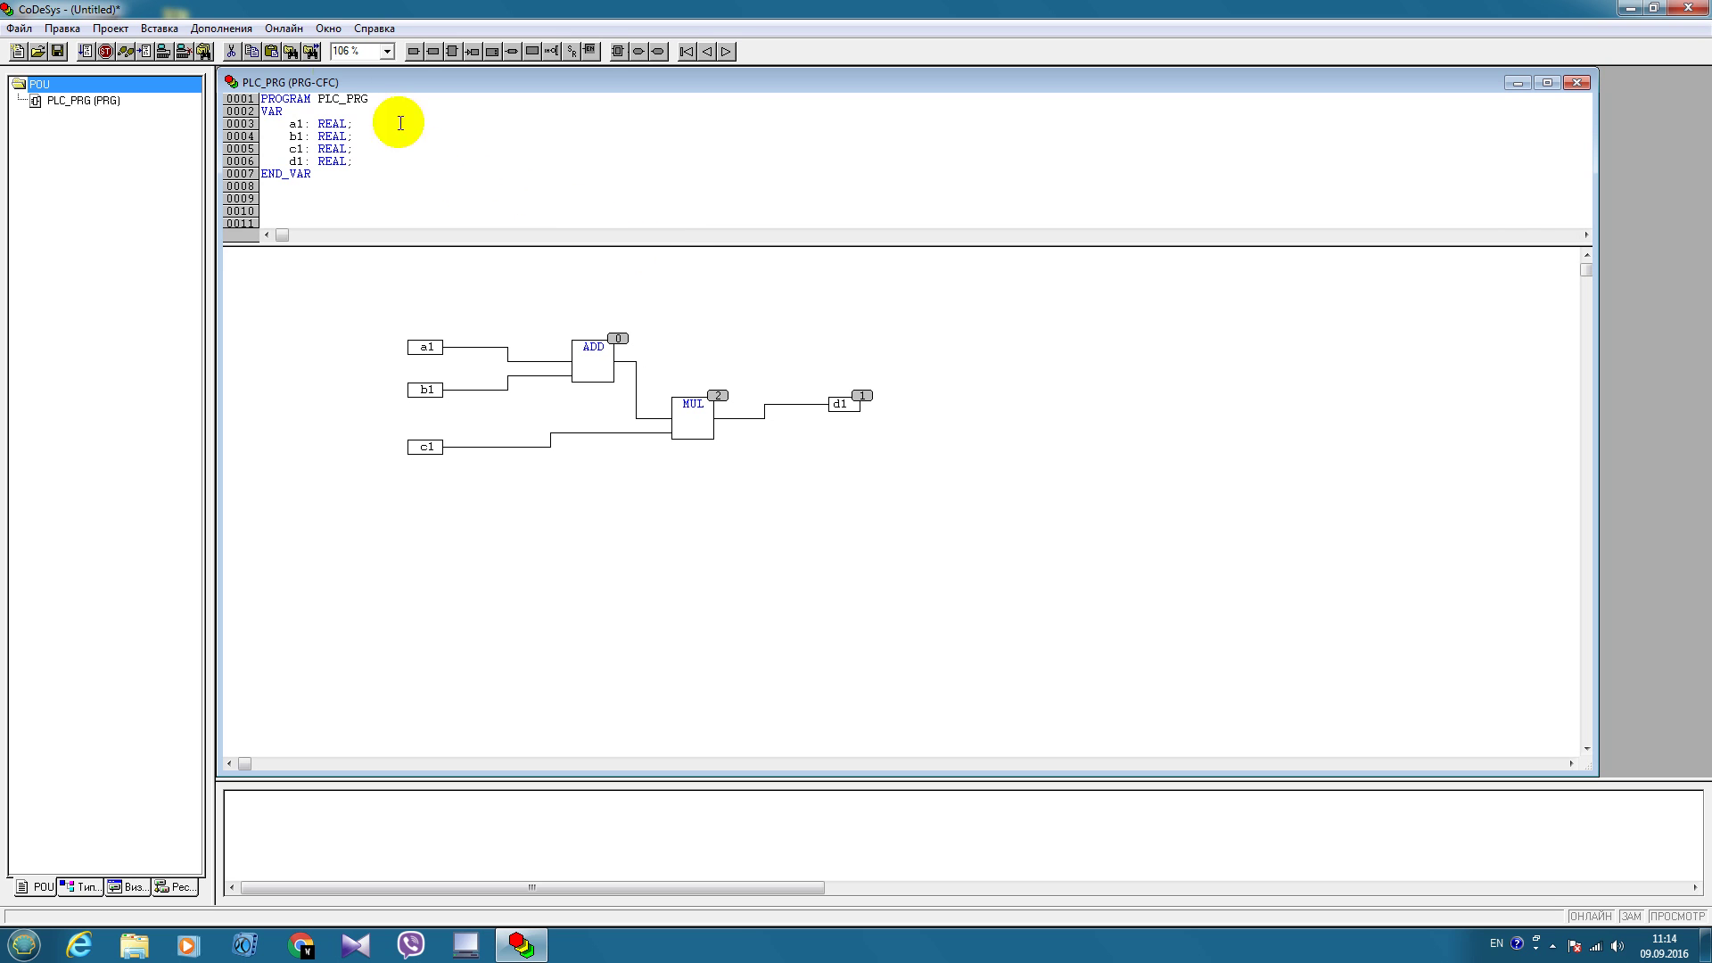
click(283, 29)
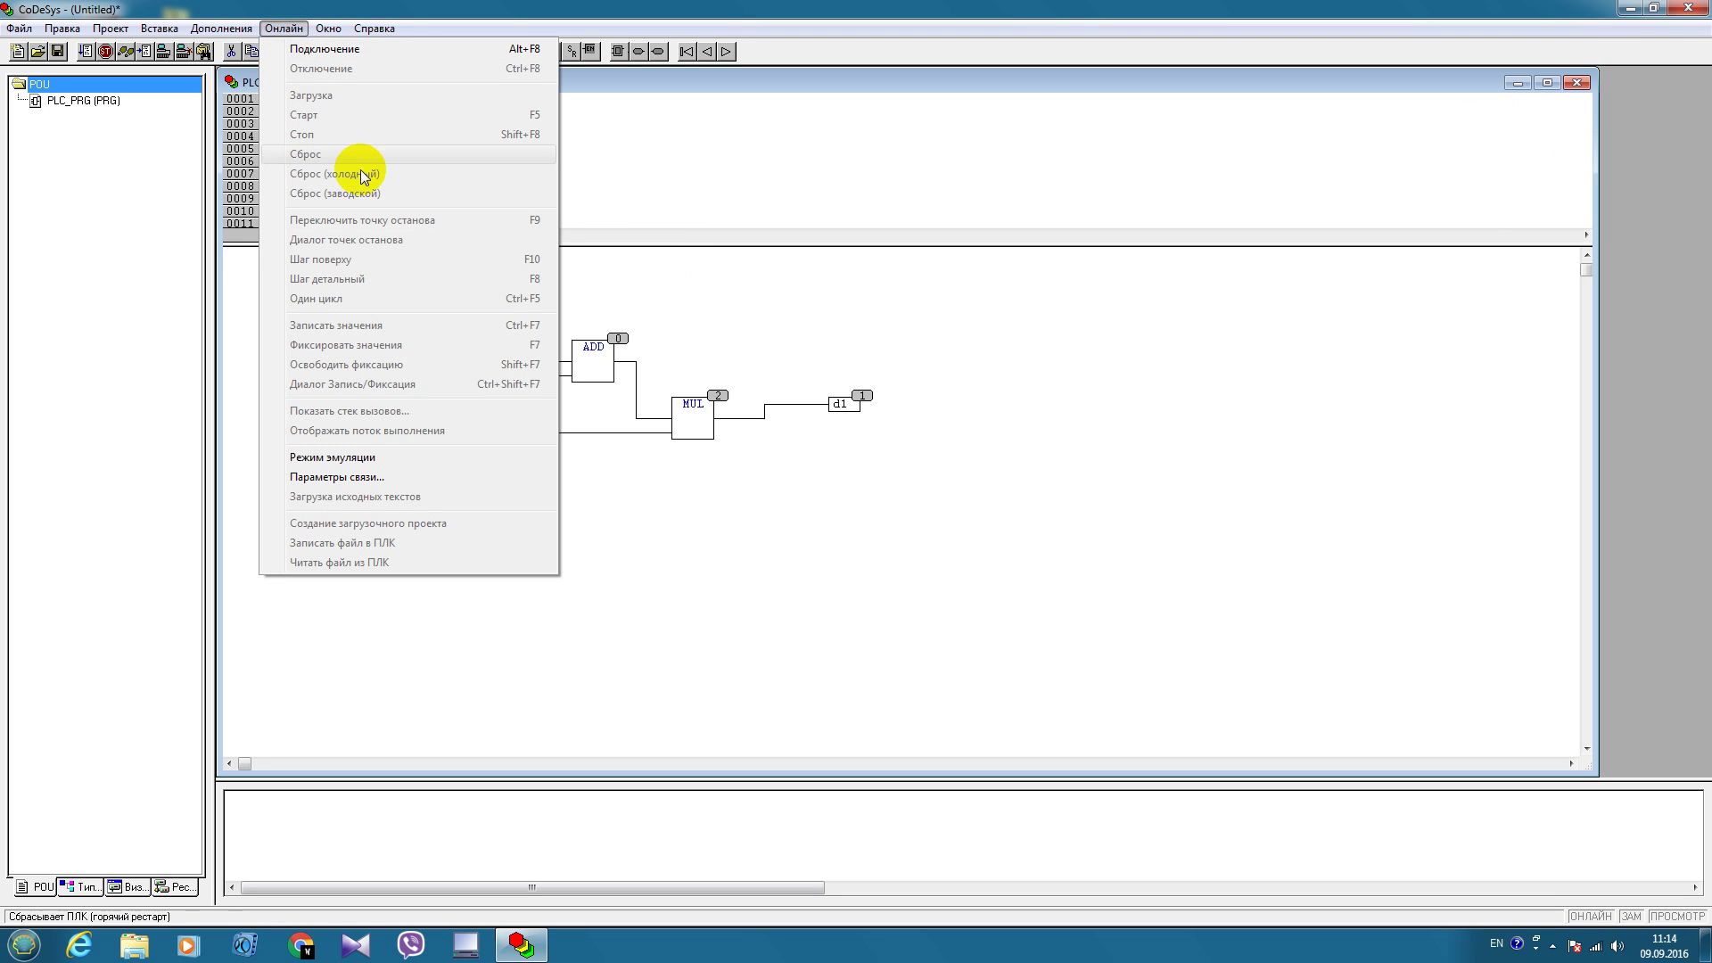
click(363, 460)
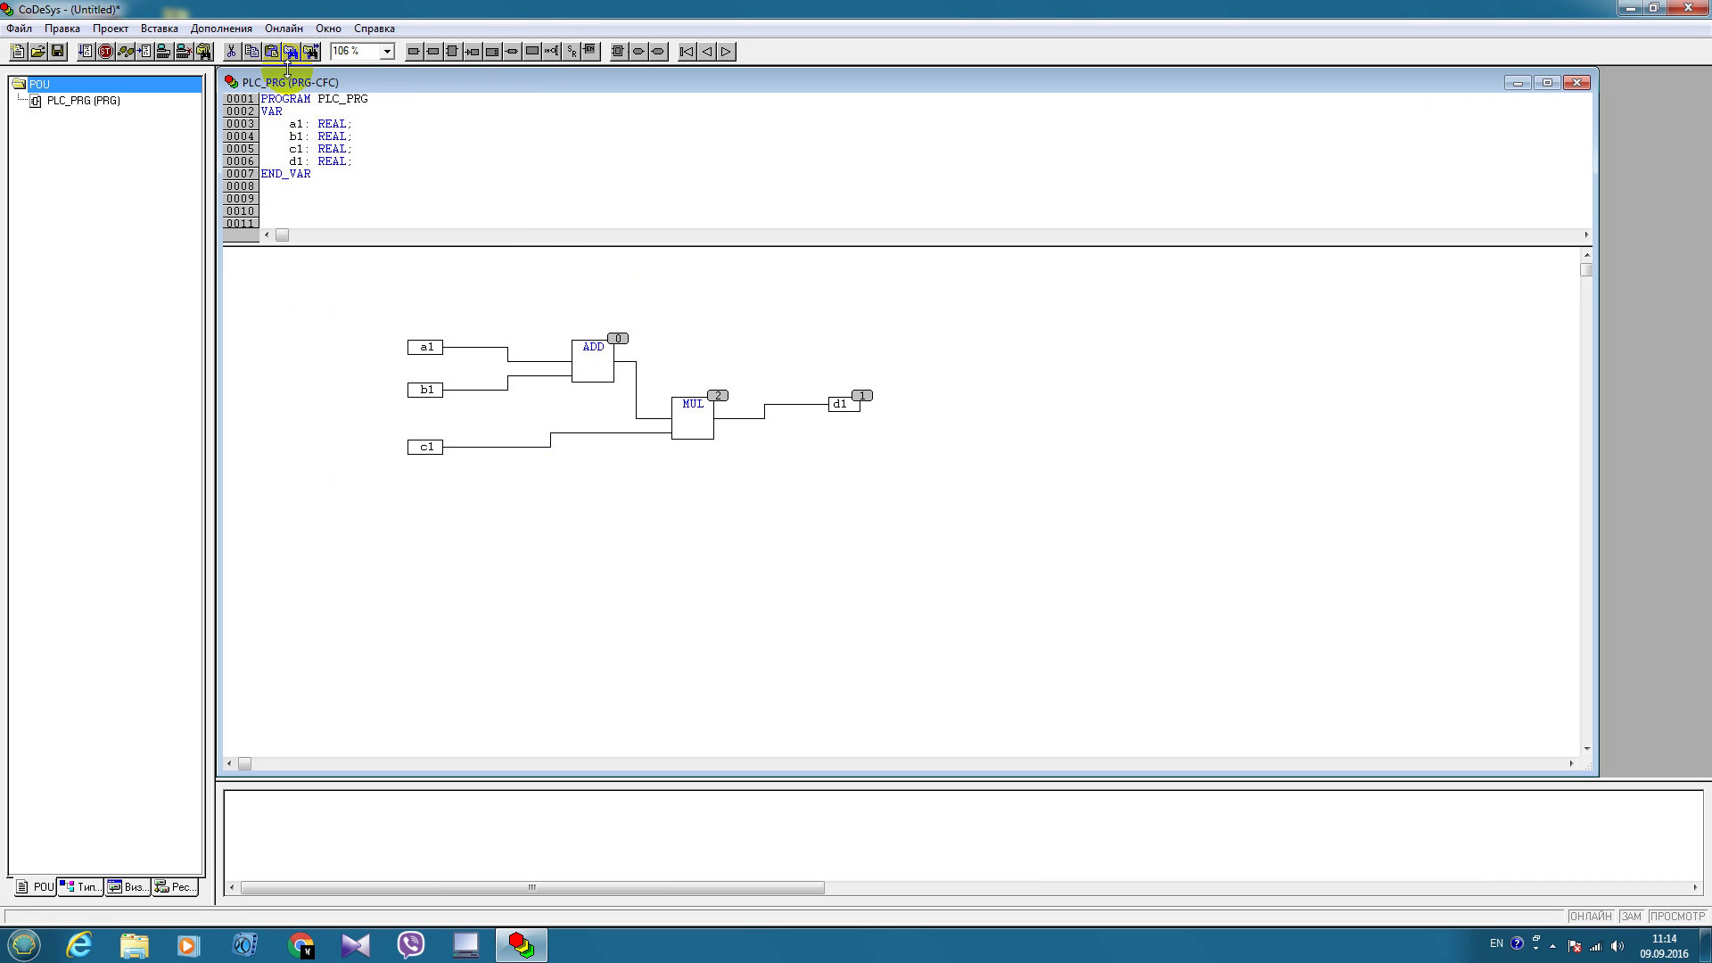
Log in to the simulated controller and run the program
click(282, 28)
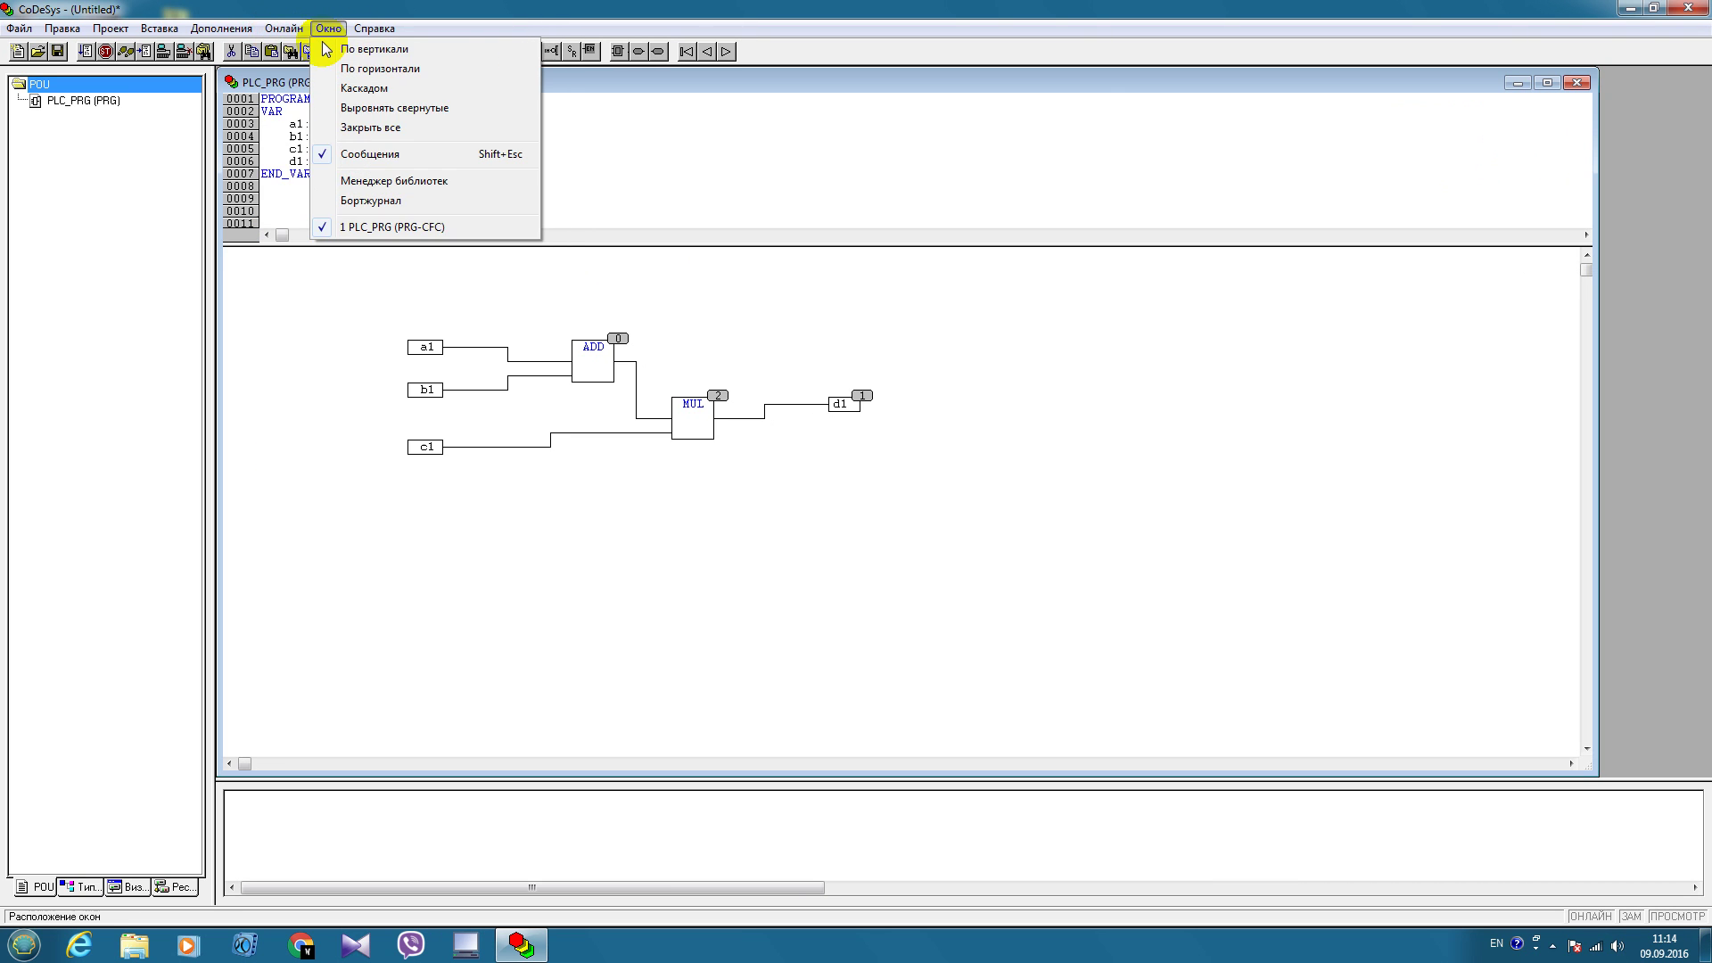
click(324, 49)
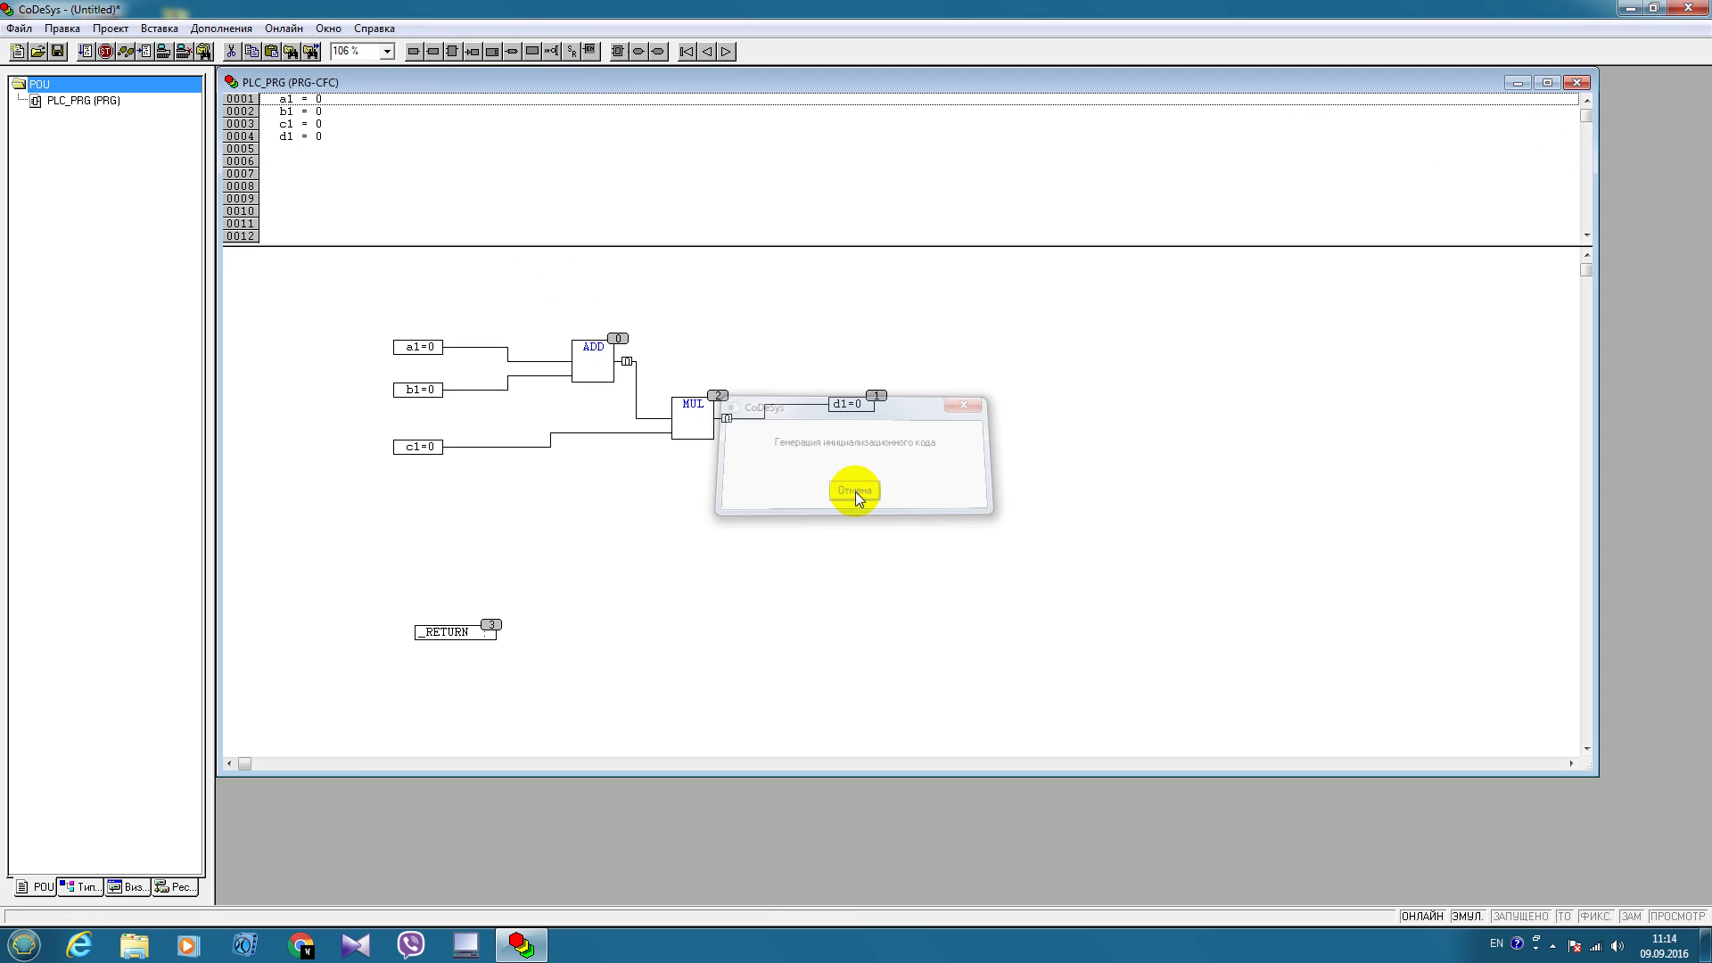
key(Return)
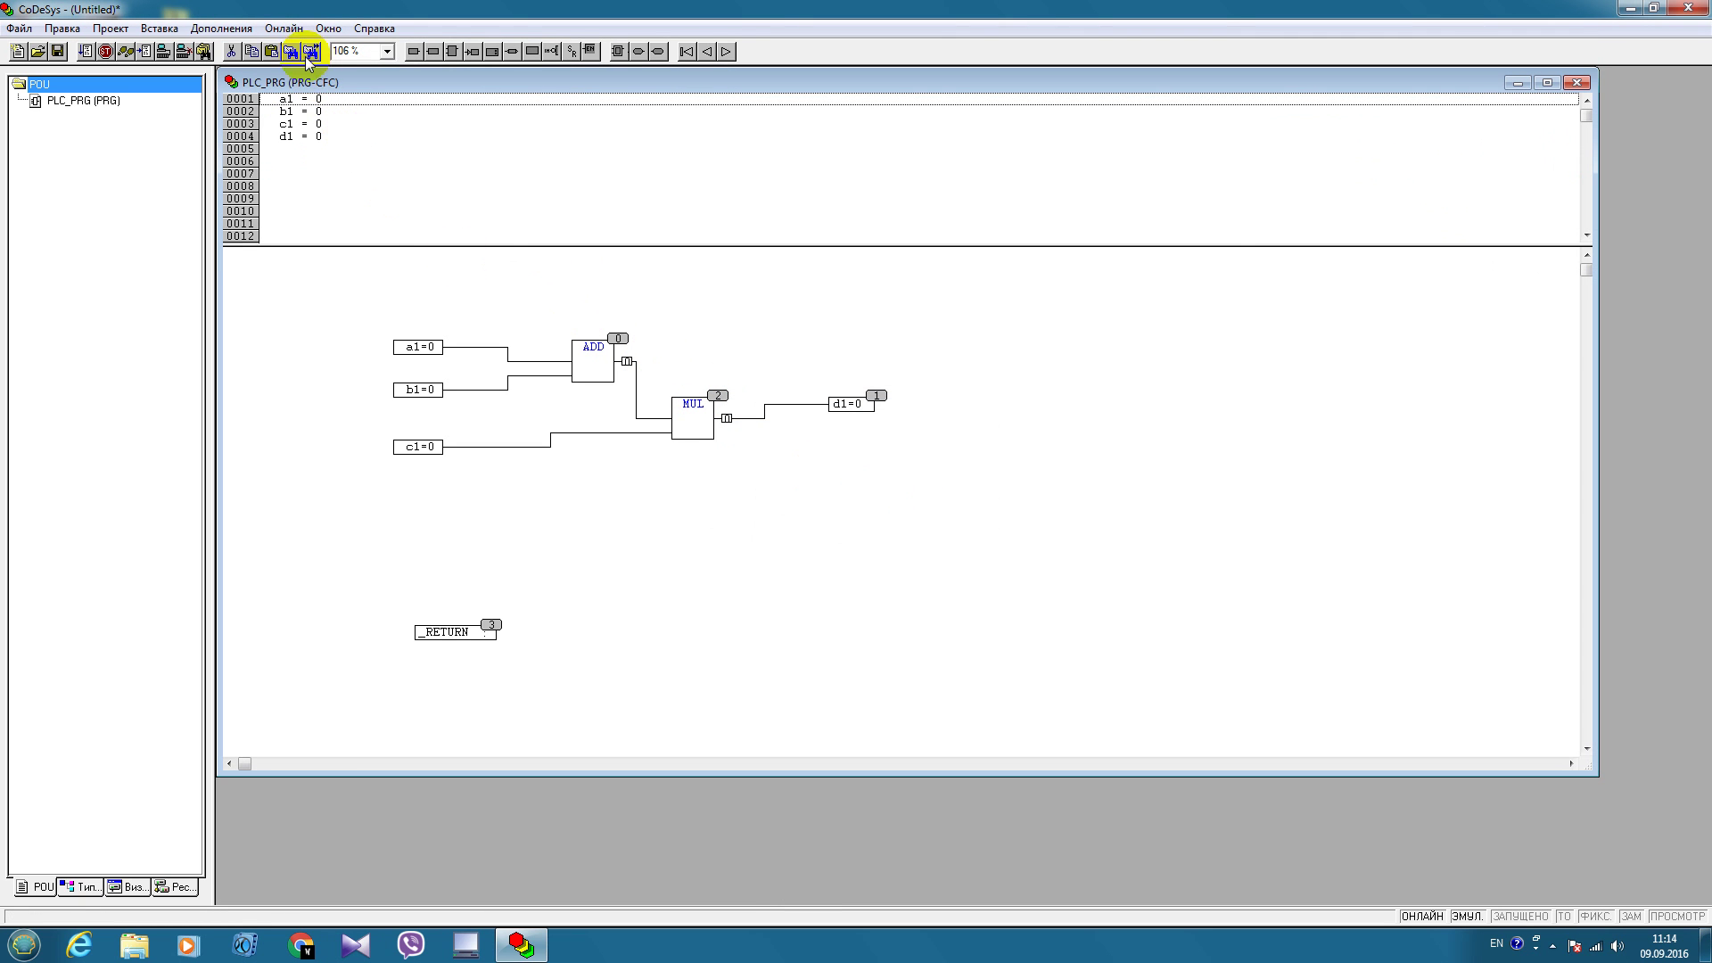
click(287, 27)
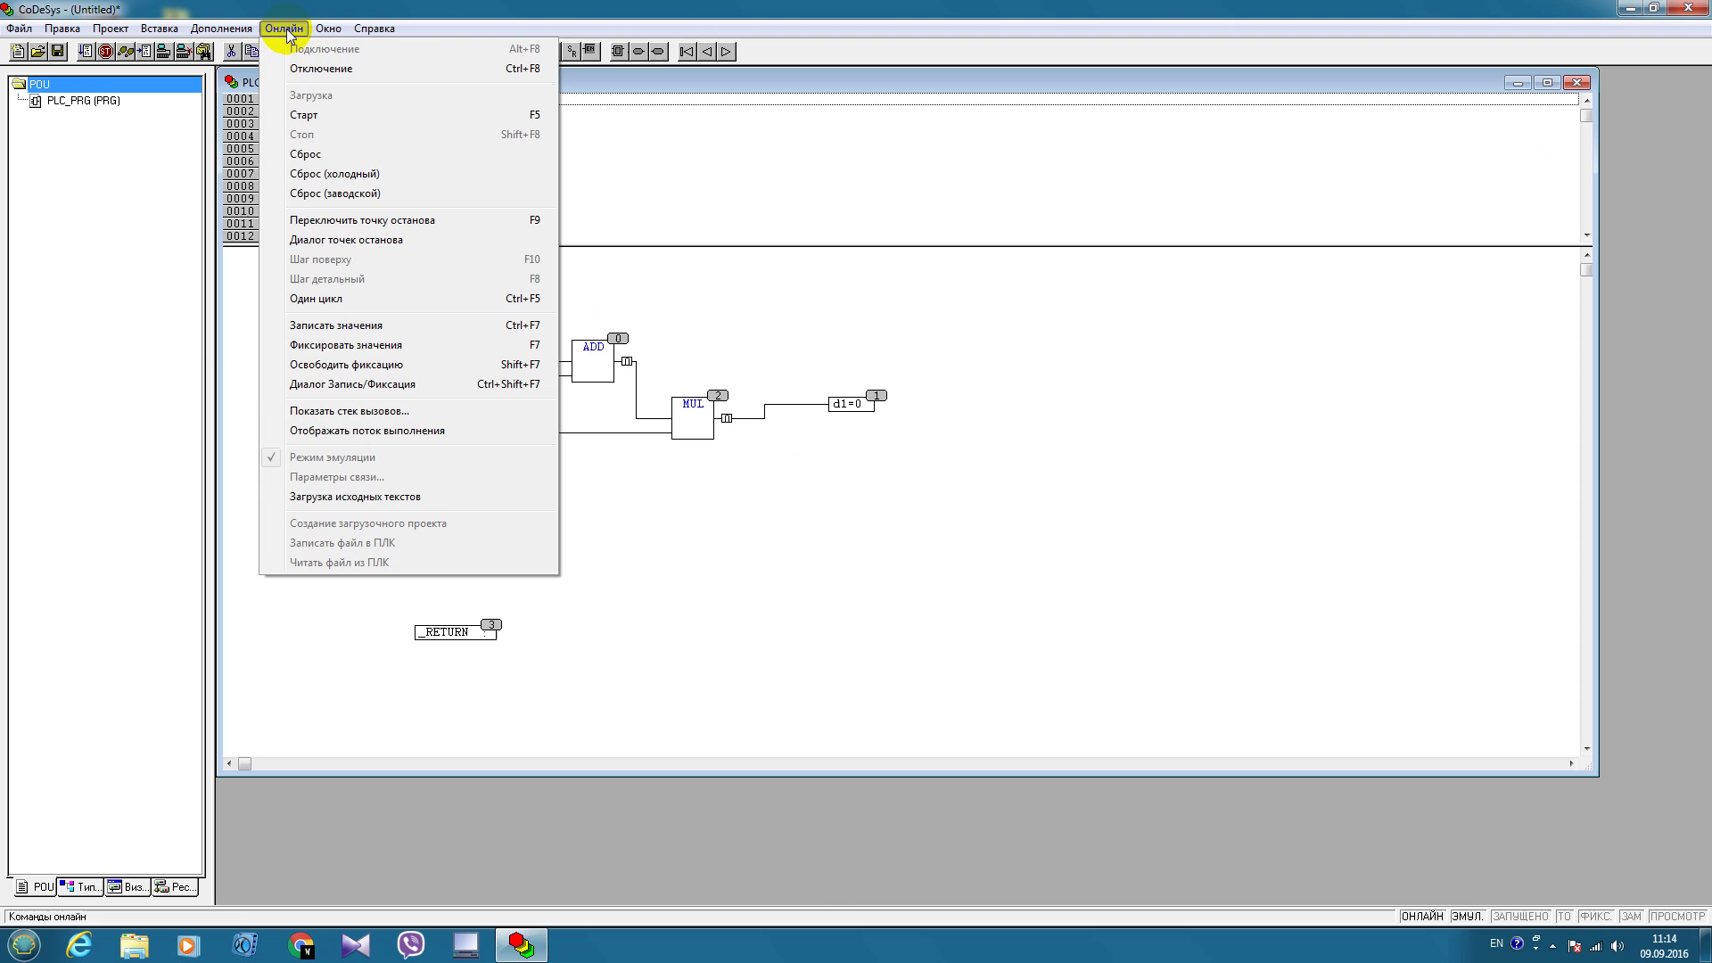
click(333, 114)
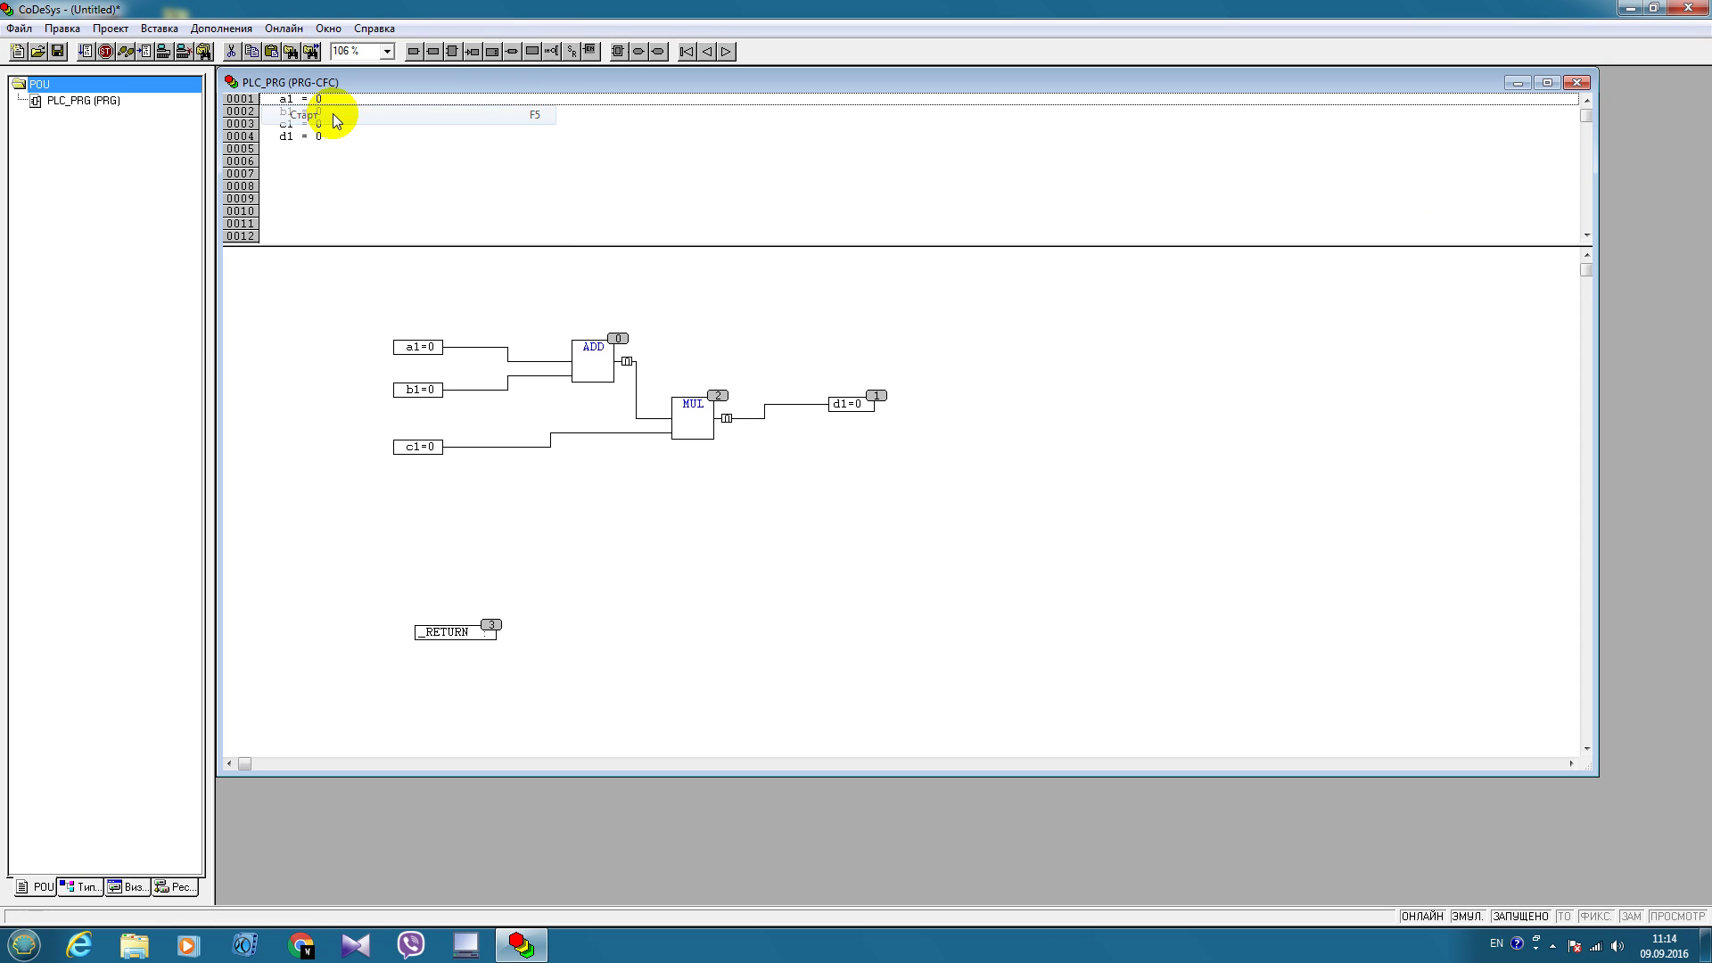
Write new values 27.8 to a1 and 14.5 to b1
double_click(399, 346)
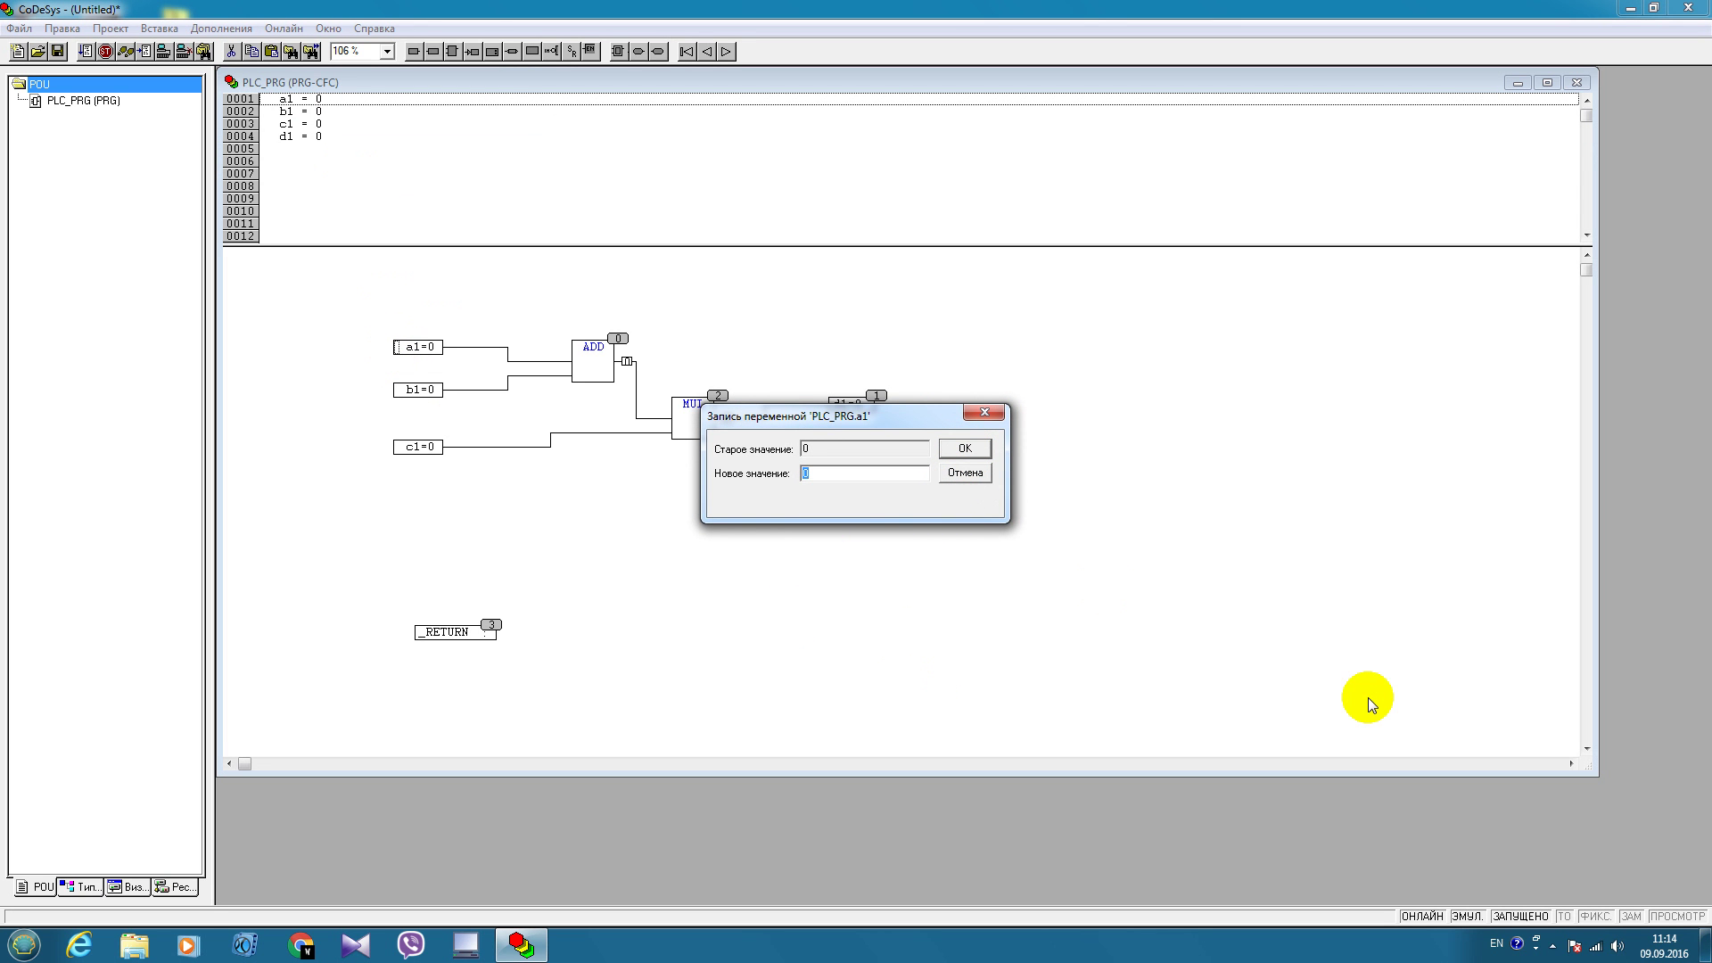
text(27.8)
click(962, 449)
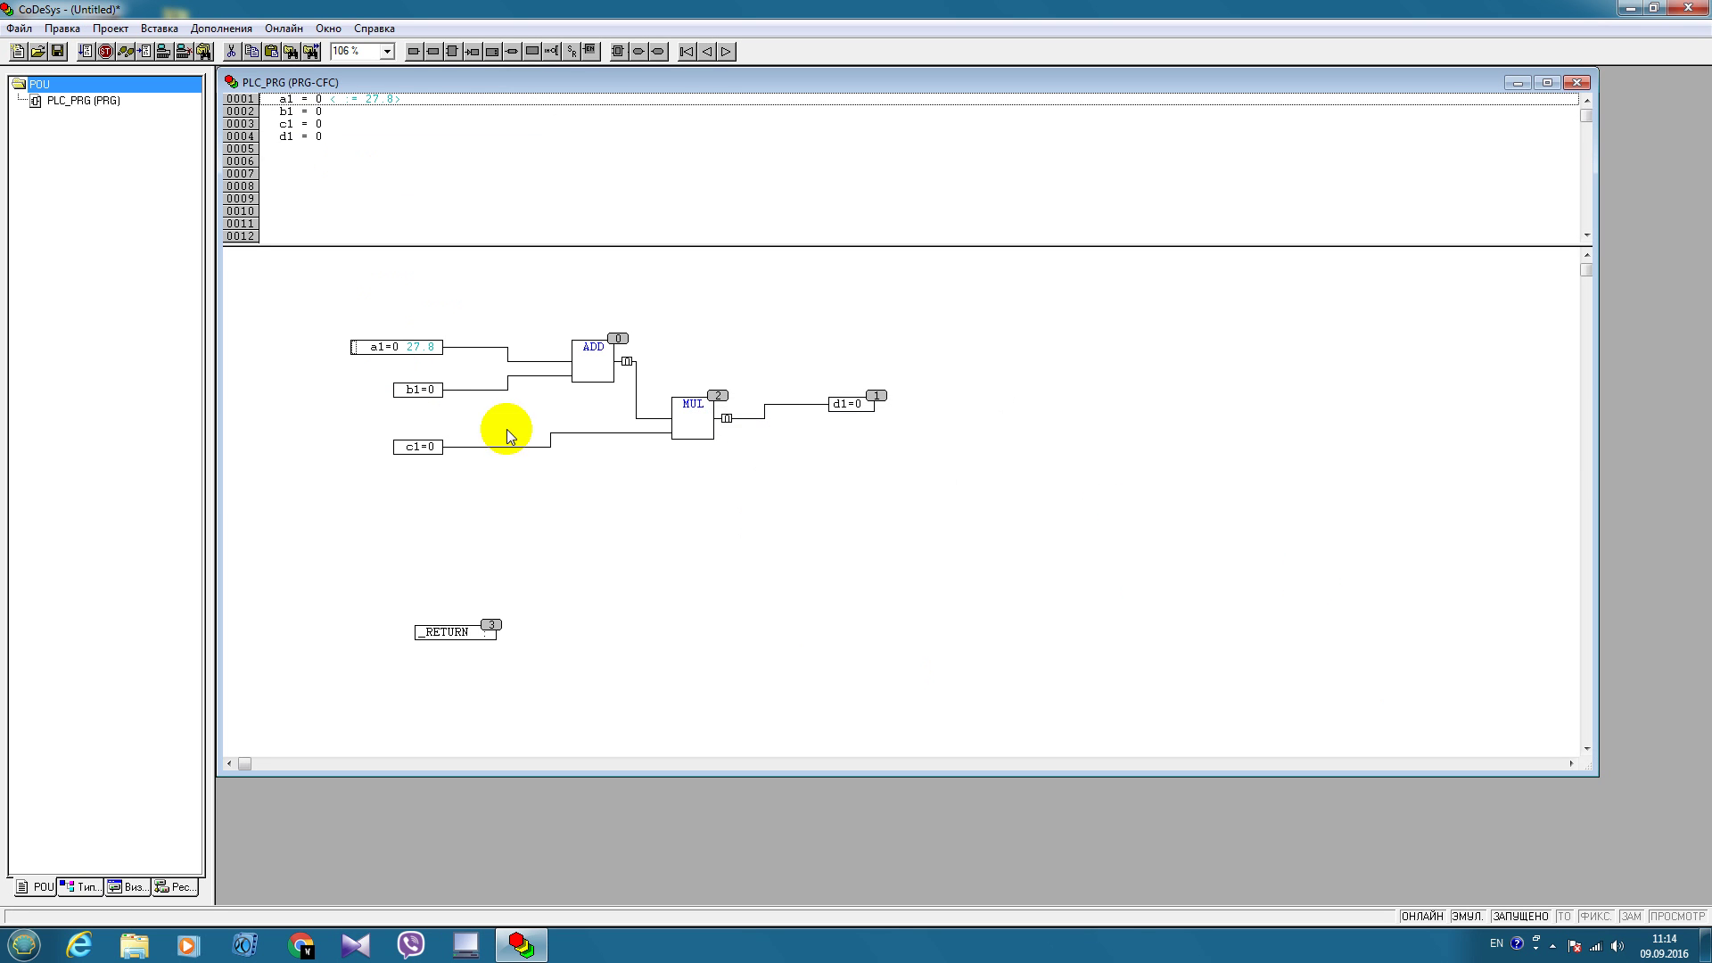
double_click(413, 389)
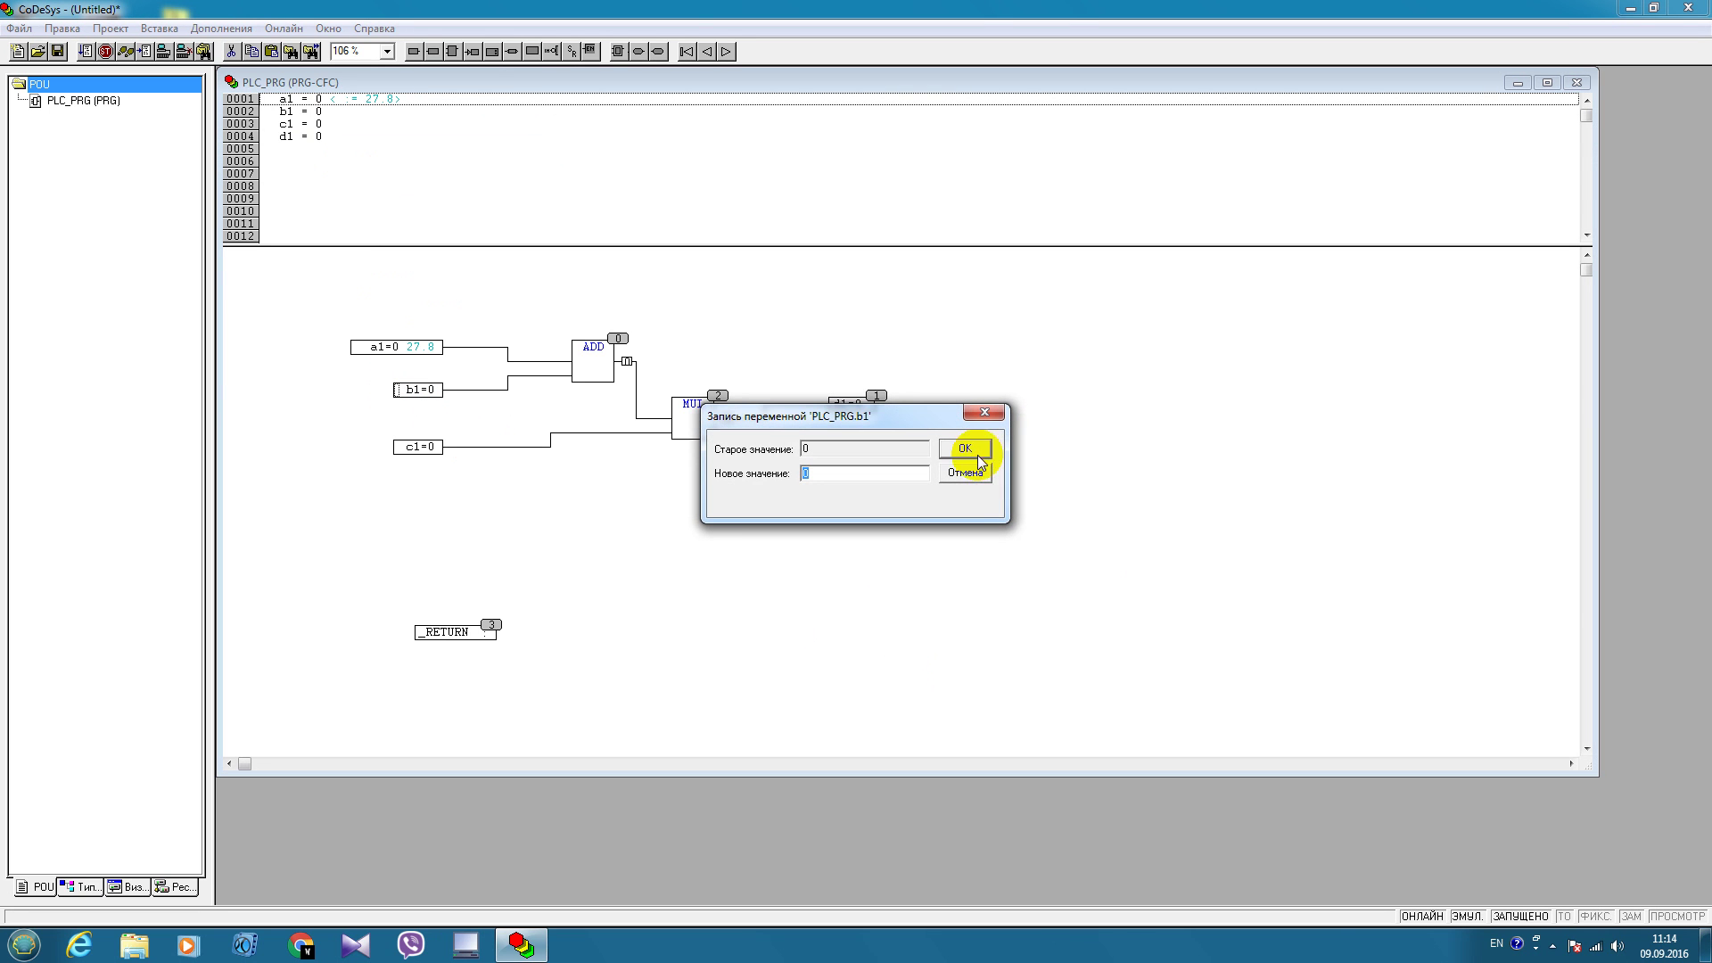
text(14)
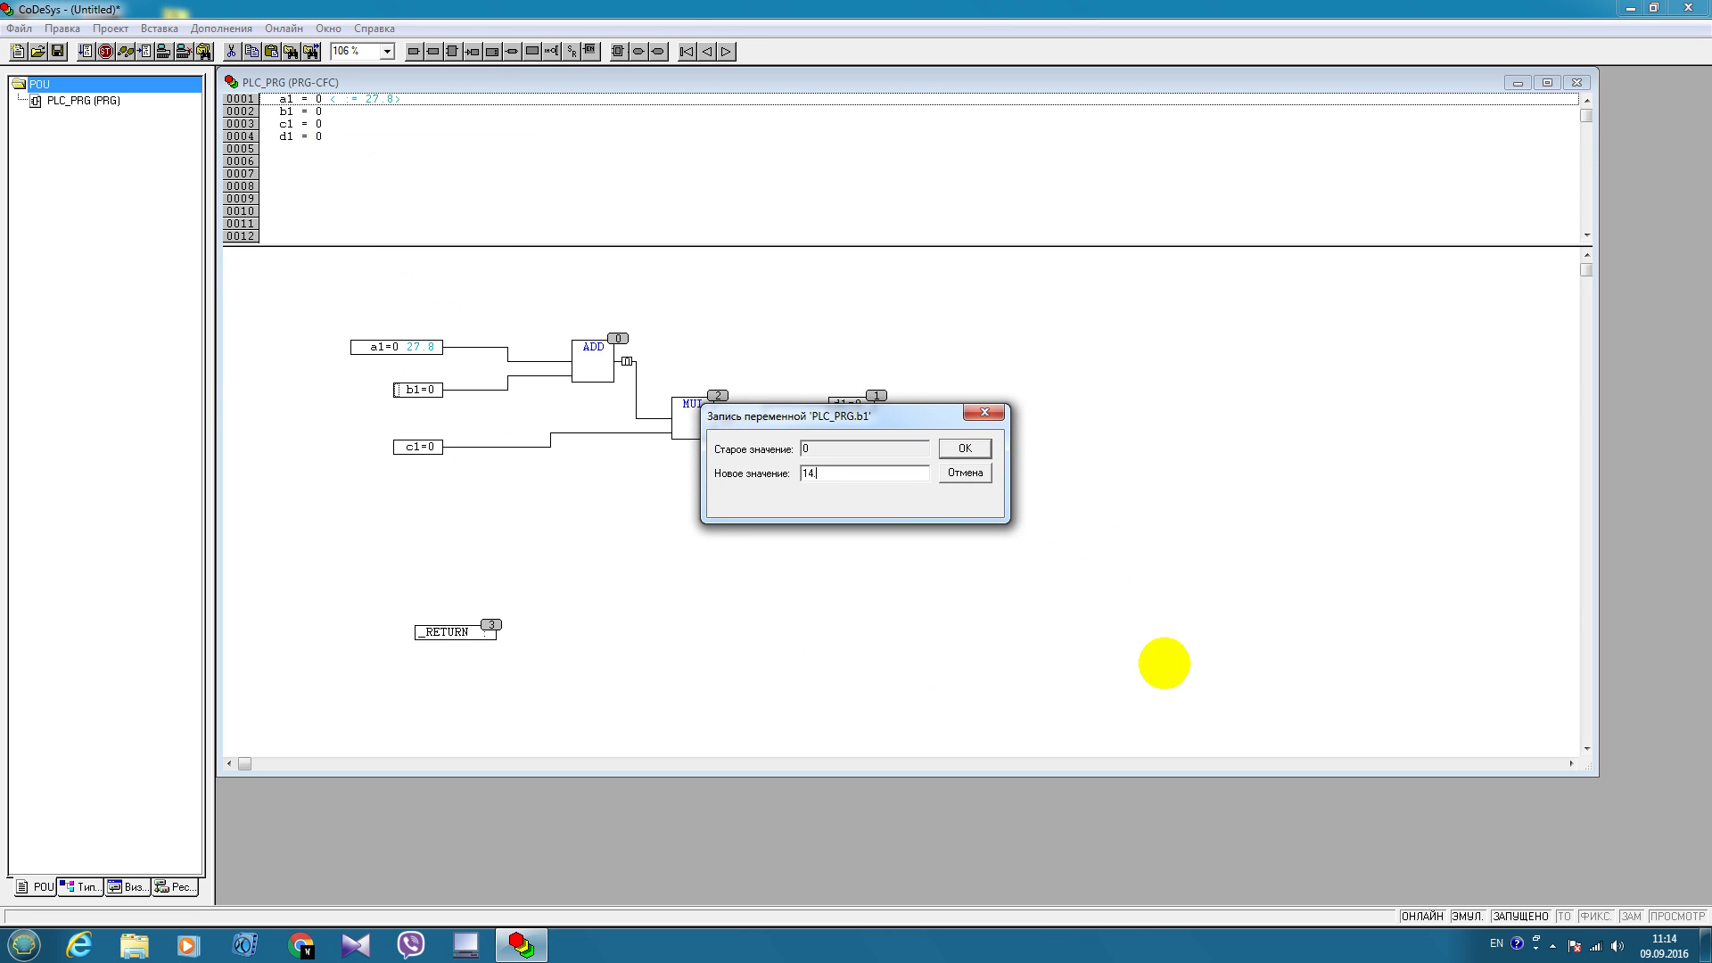
text(.5)
click(965, 449)
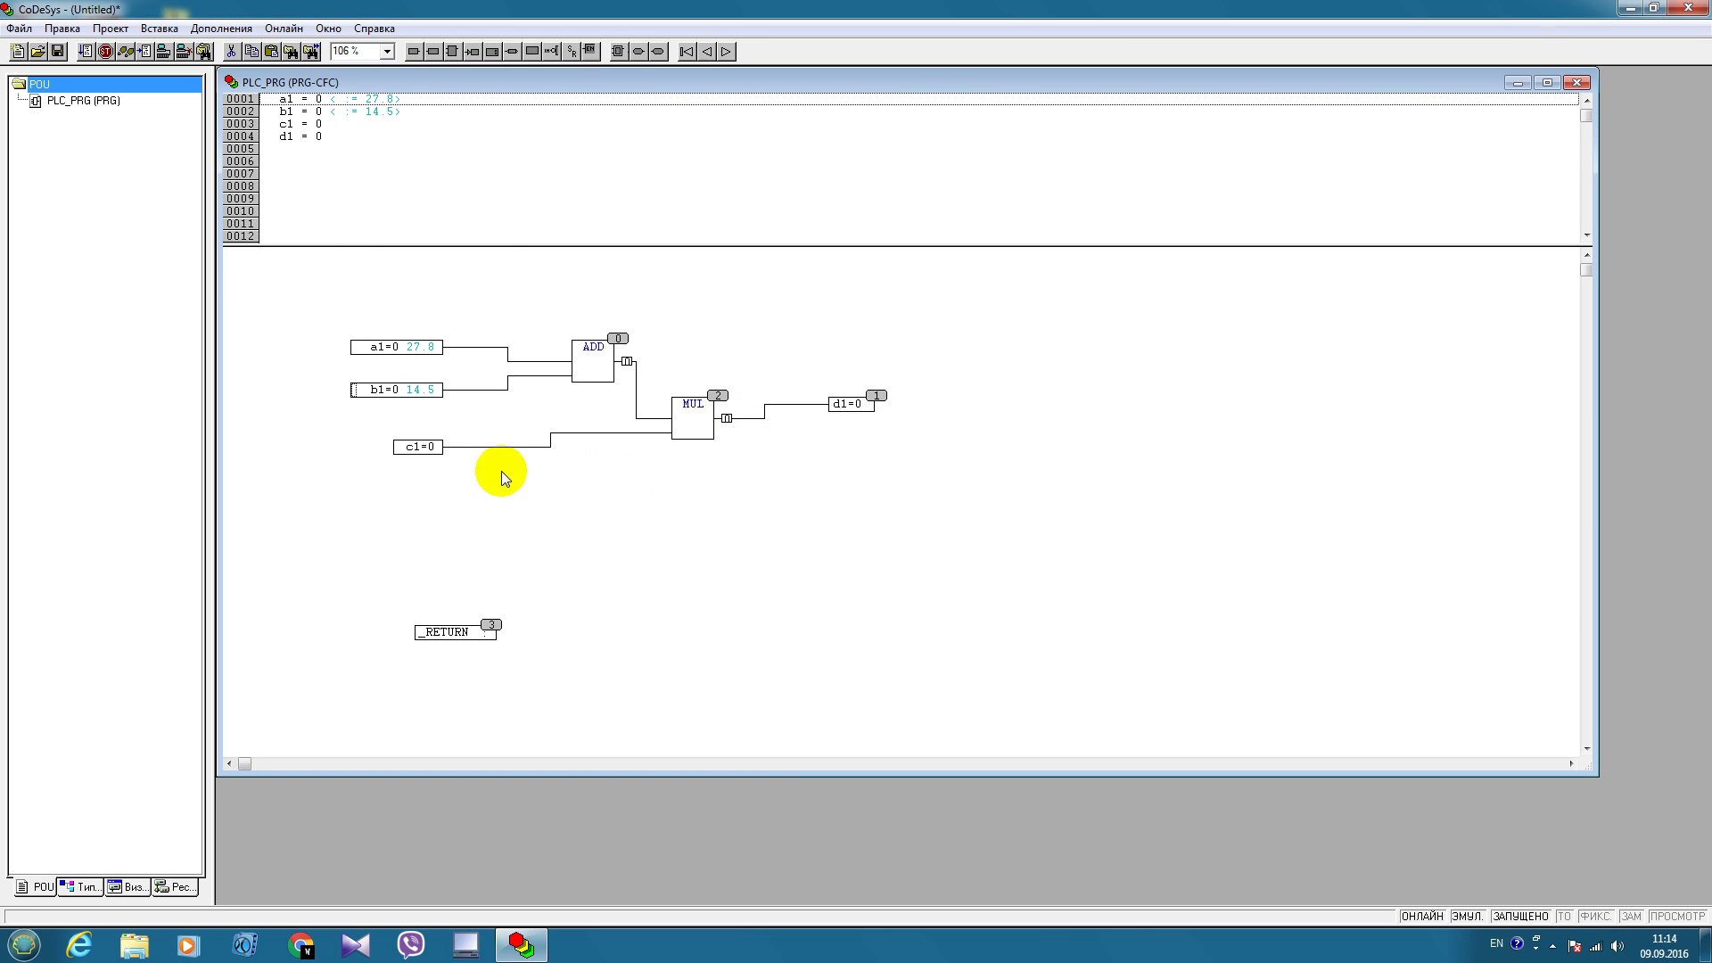
Write the new value 45.3 to c1
click(399, 447)
double_click(399, 450)
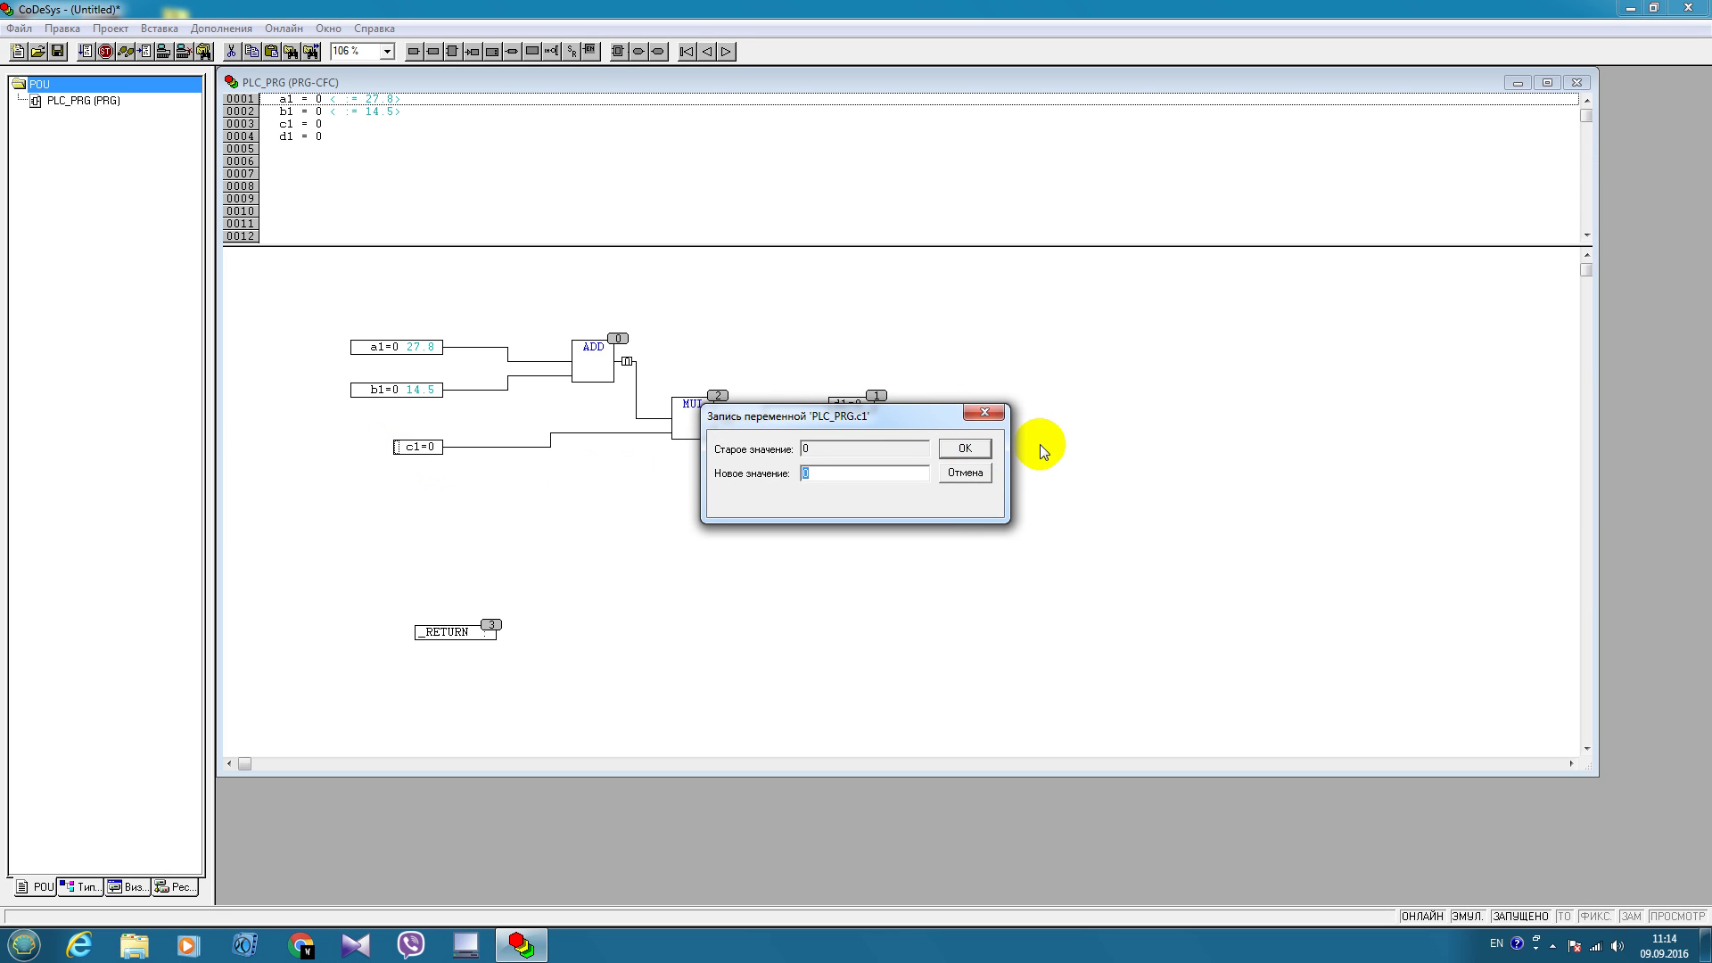
text(45)
text(.3)
click(976, 449)
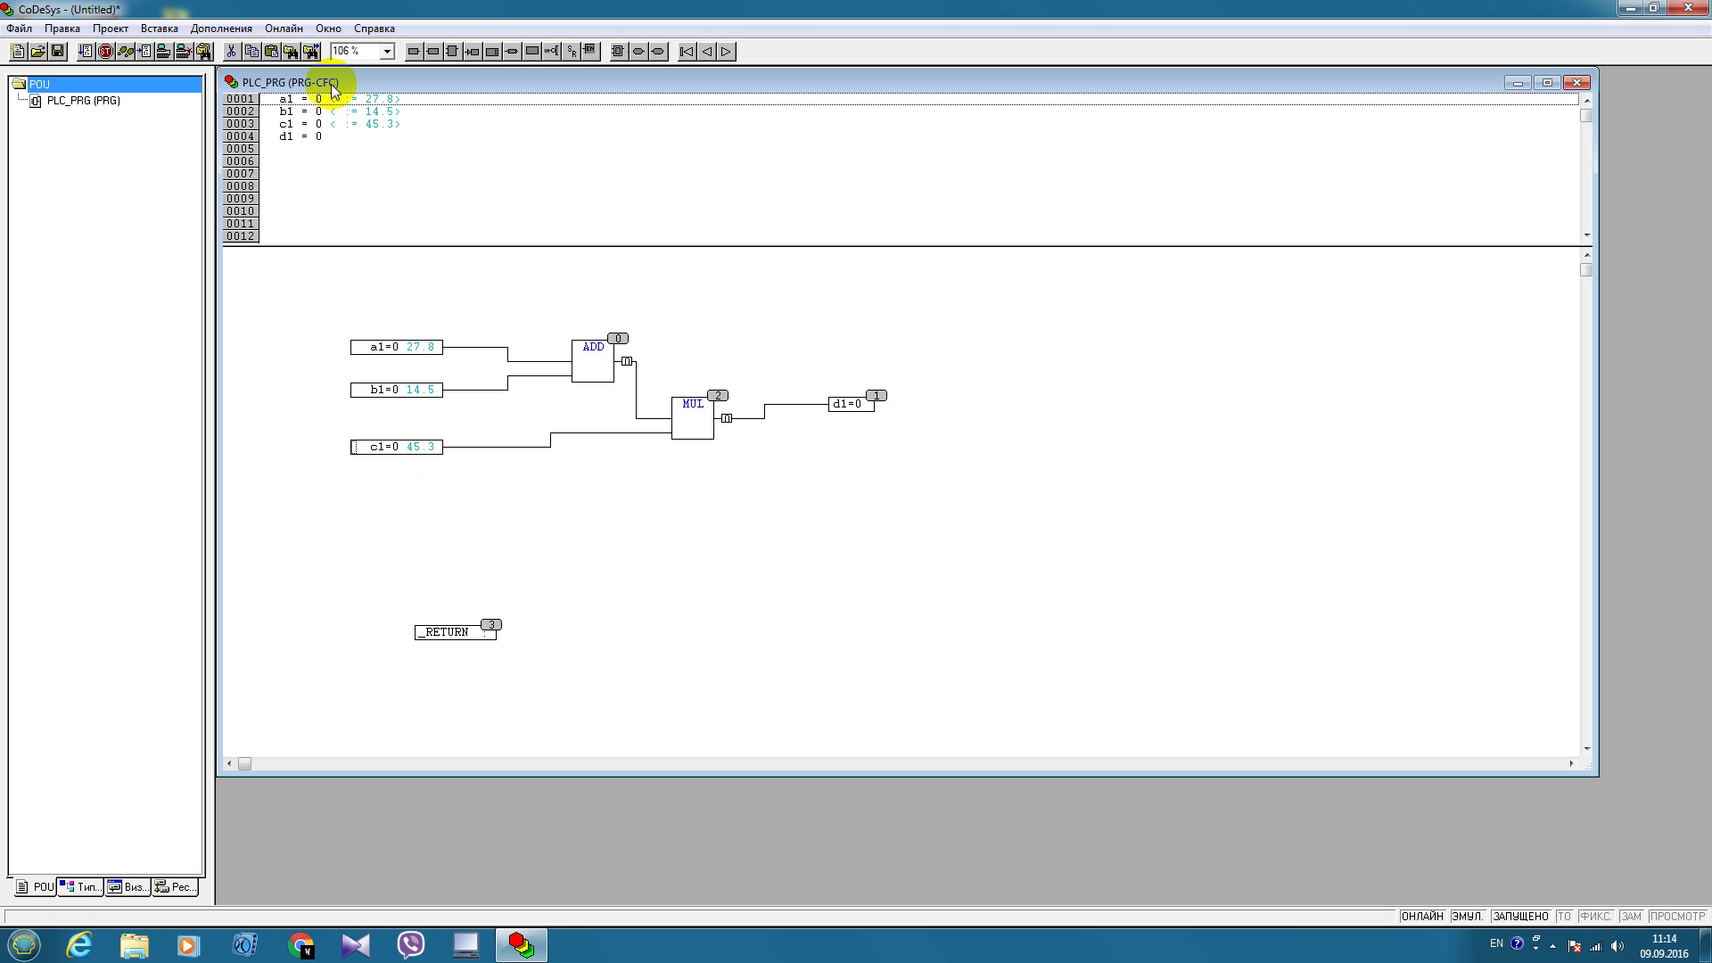
Write the prepared a1, b1, c1 values to the controller so d1 reads 1916.19
click(289, 29)
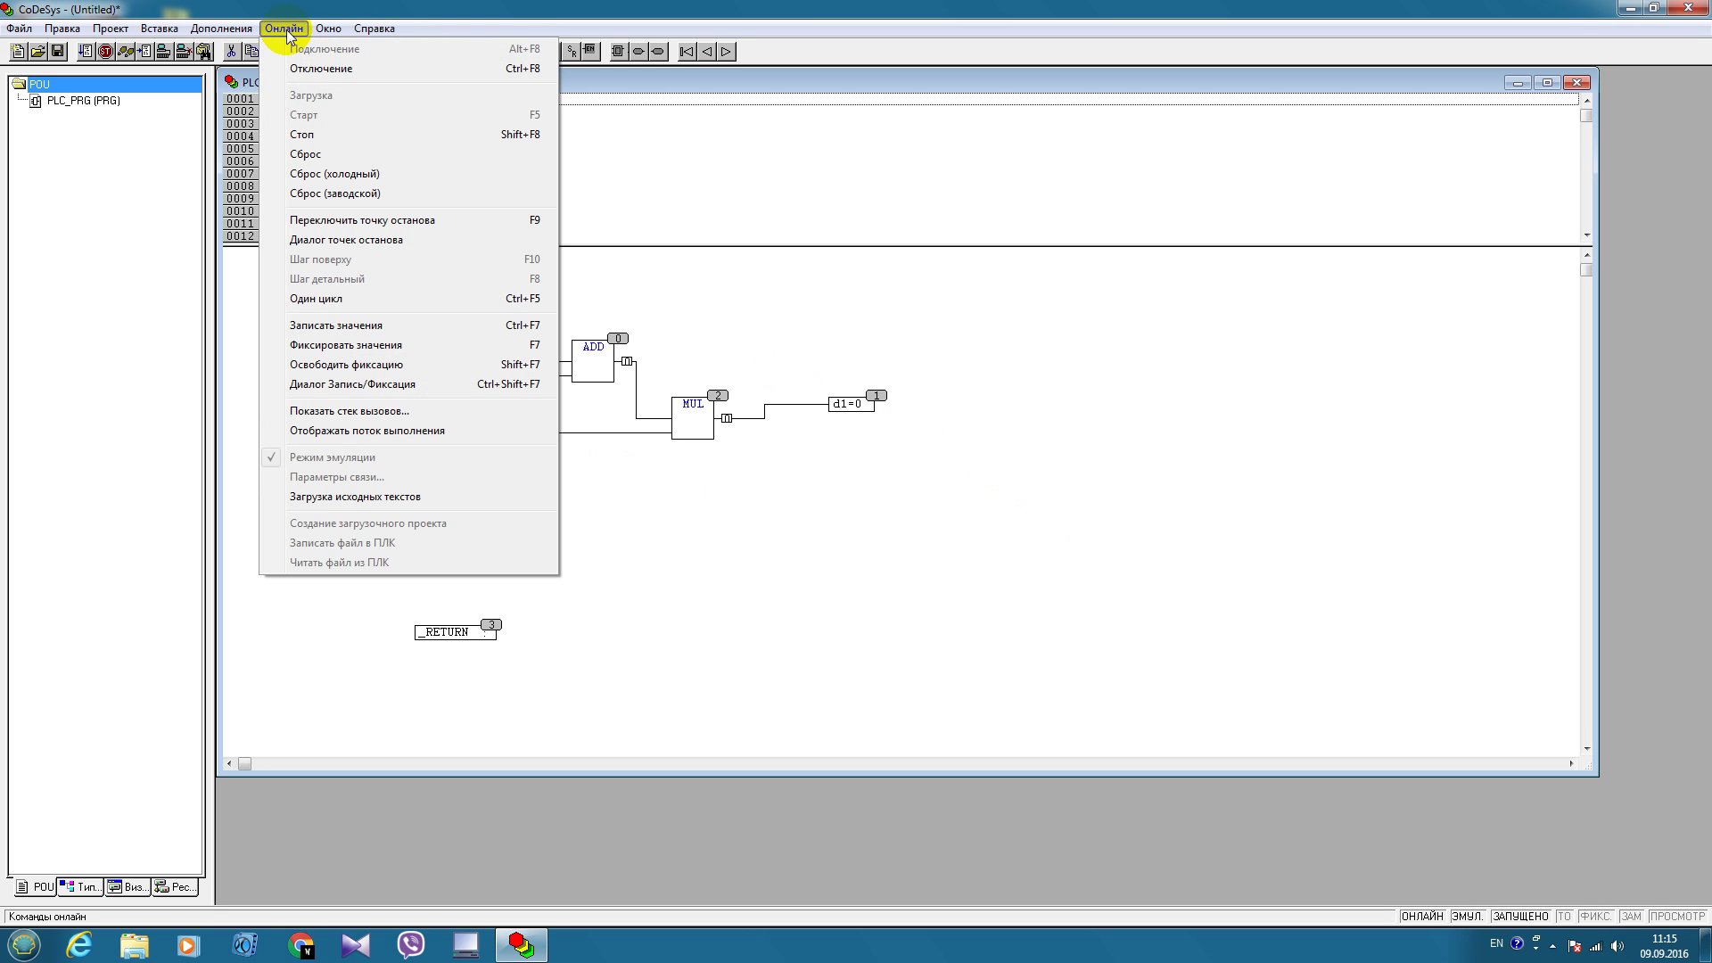
click(376, 326)
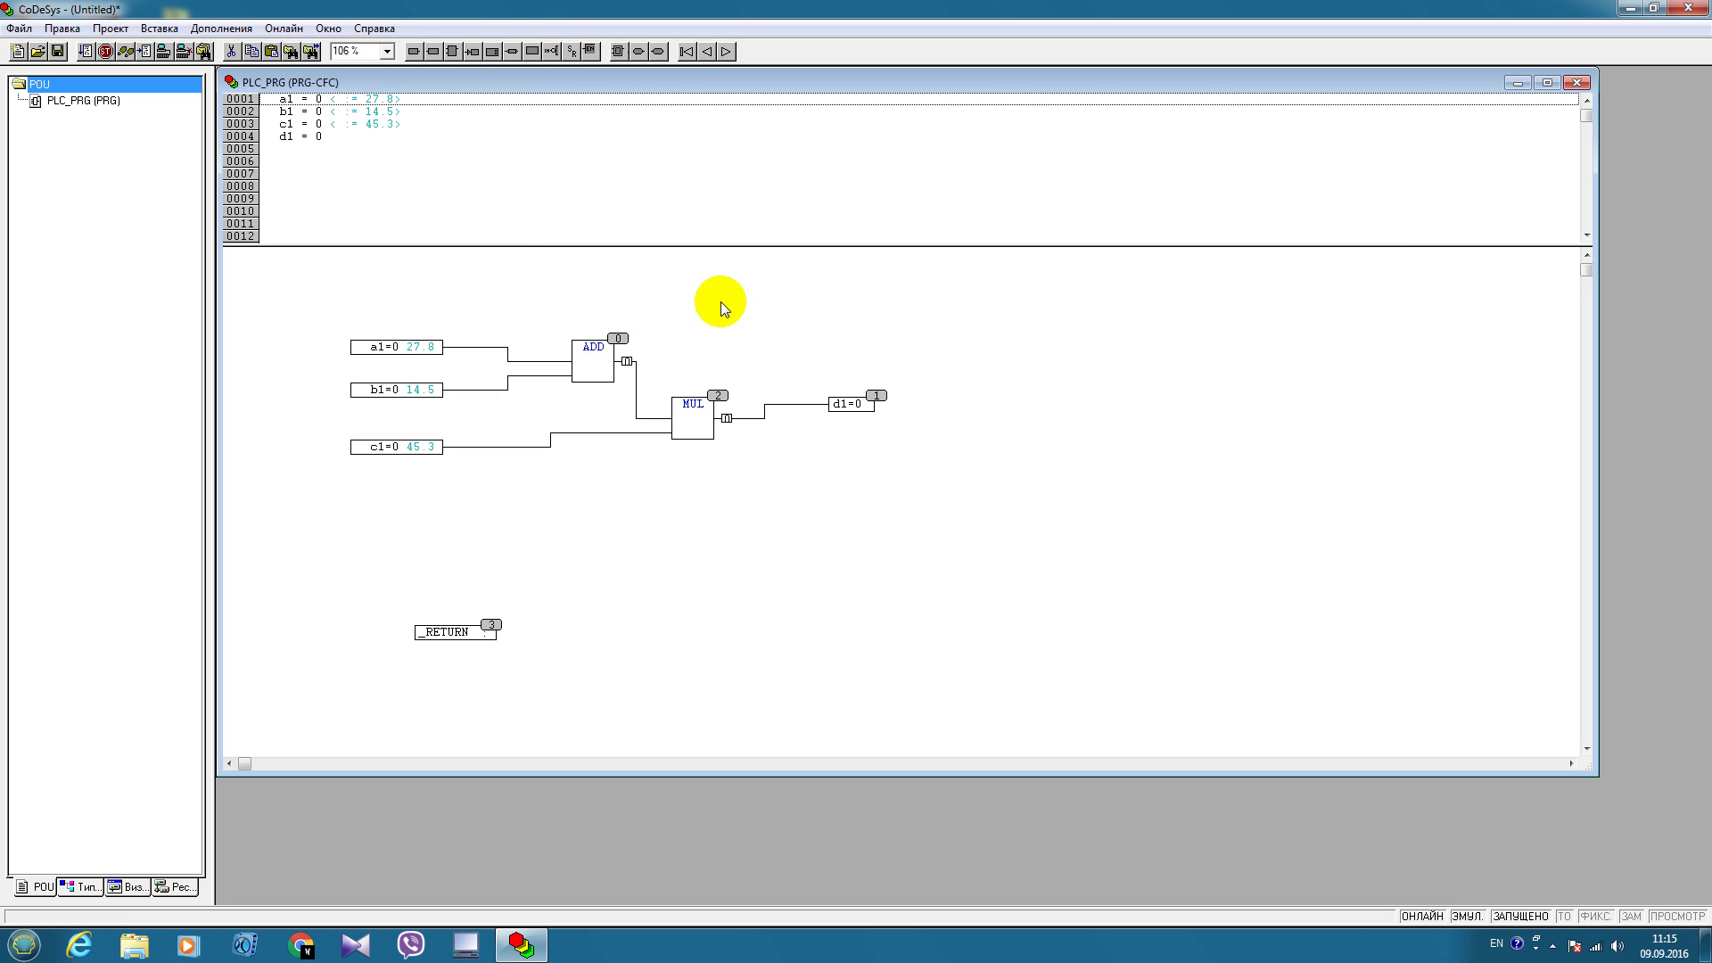
key(ctrl+F7)
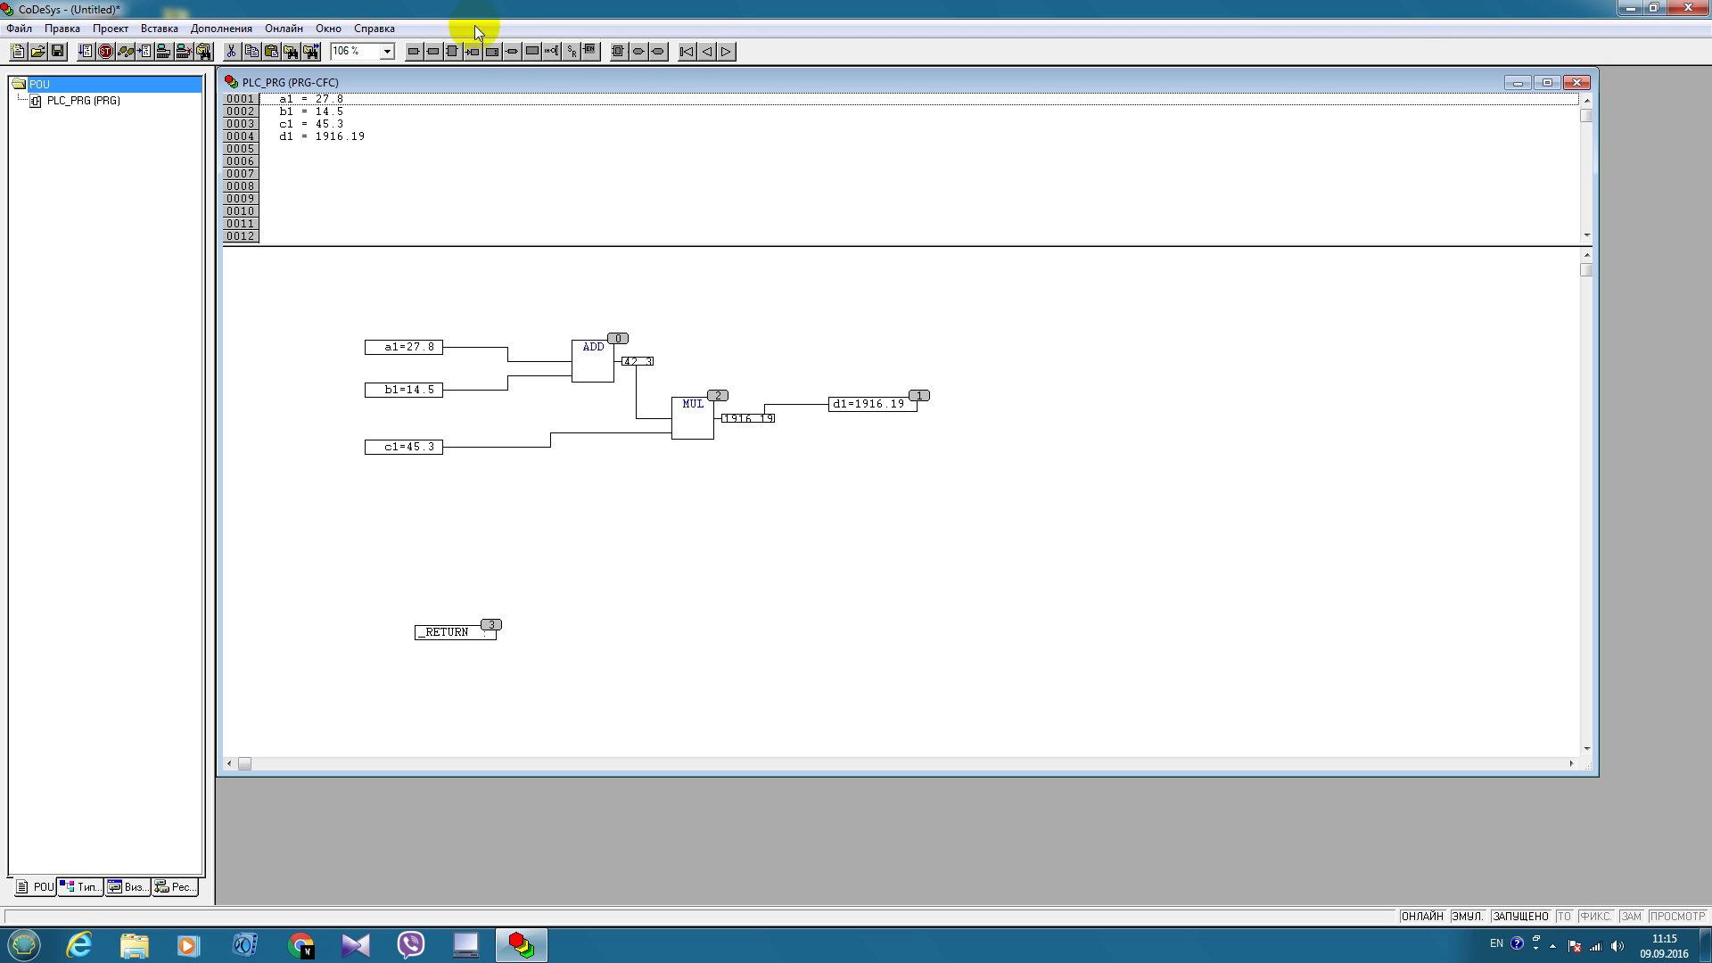
Go offline and insert a SIN block below the ADD/MUL network
click(284, 27)
click(287, 66)
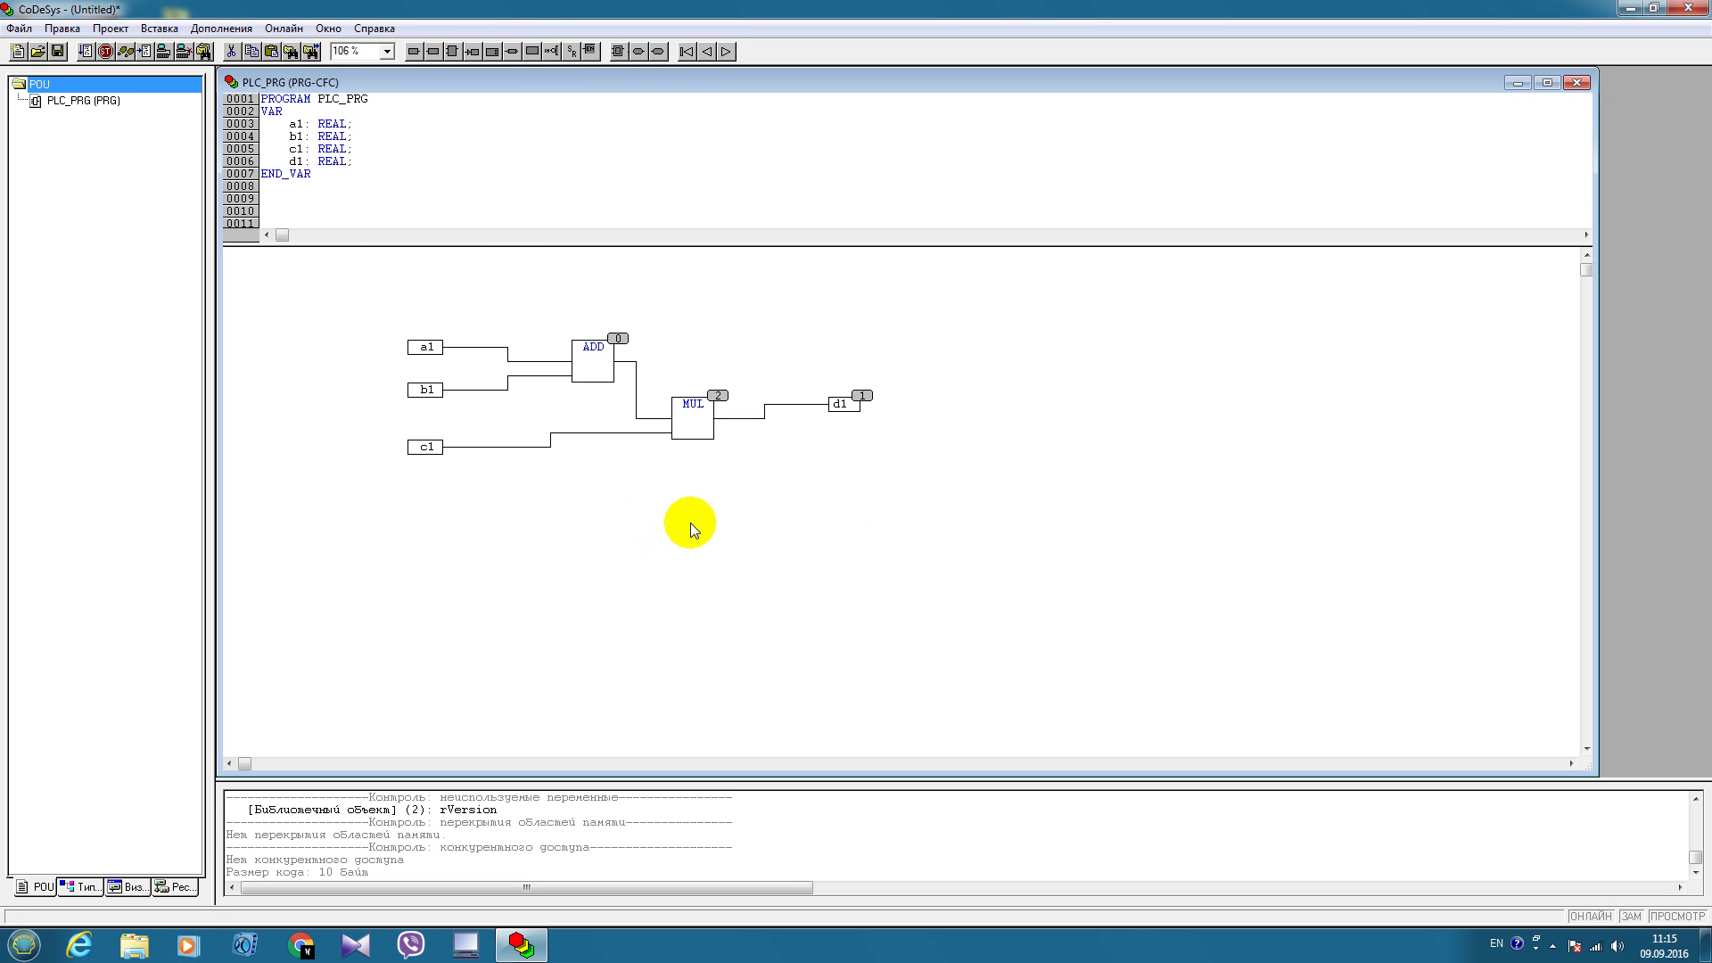
key(ctrl+b)
drag(691, 524, 683, 513)
click(679, 507)
text(sin)
key(Return)
Add a COS block beside SIN, then add a 'square' box and delete it
click(820, 509)
key(ctrl+b)
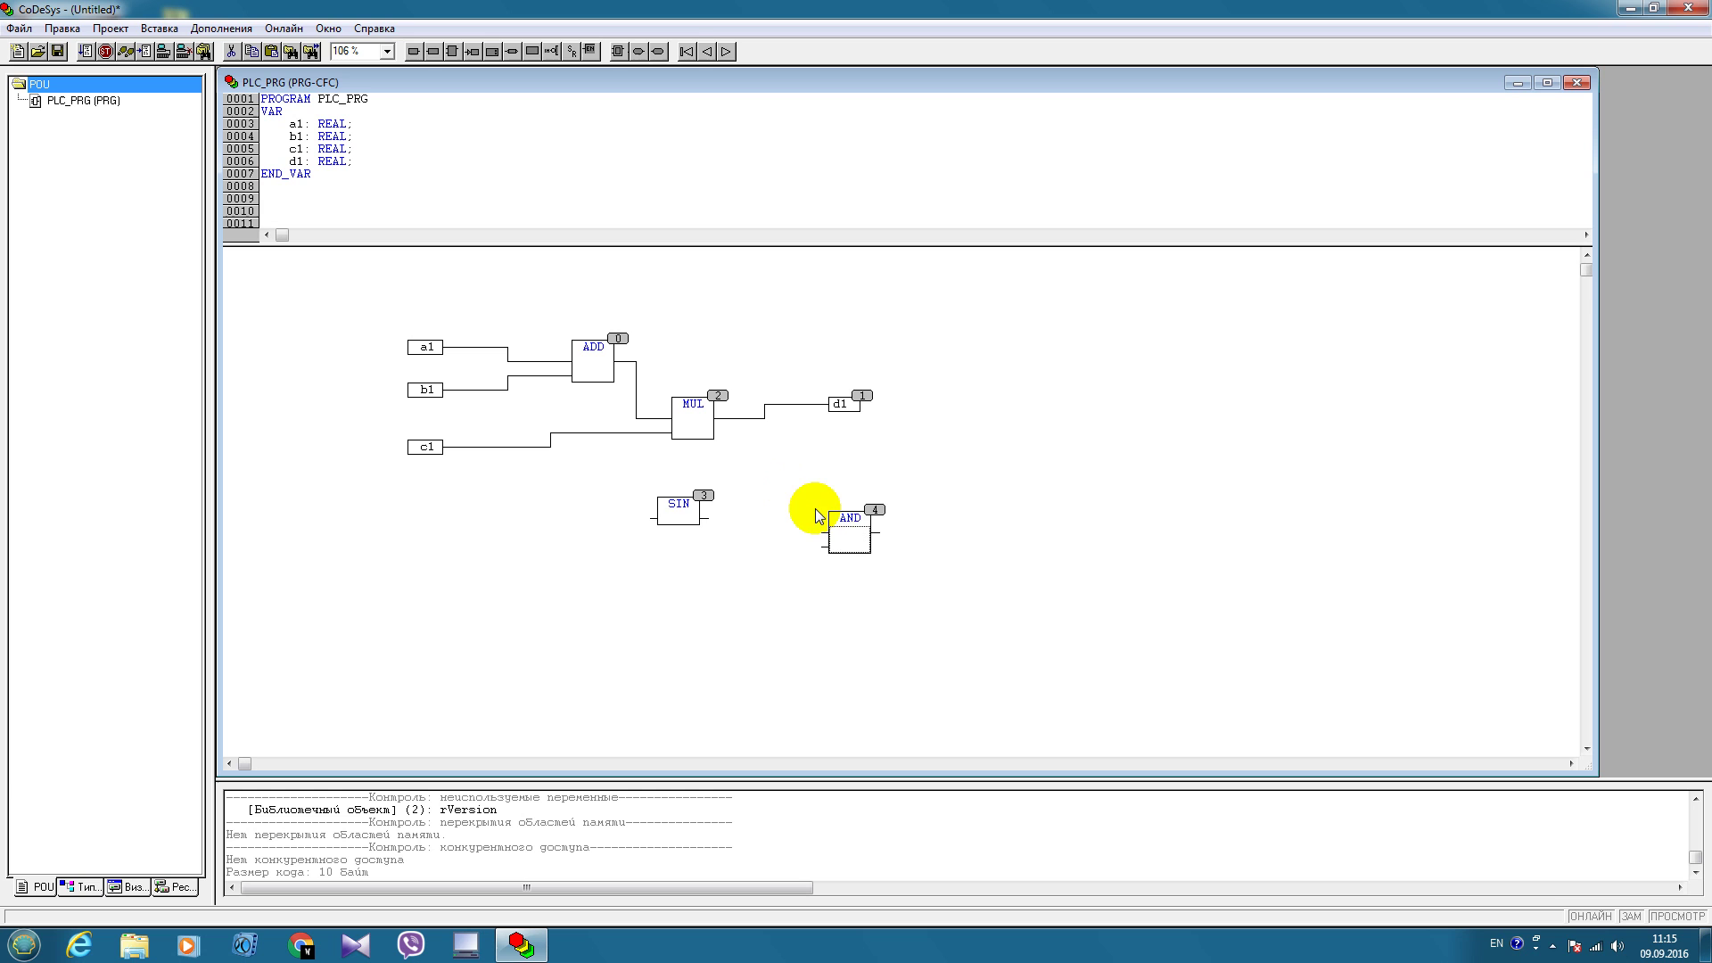
text(cos)
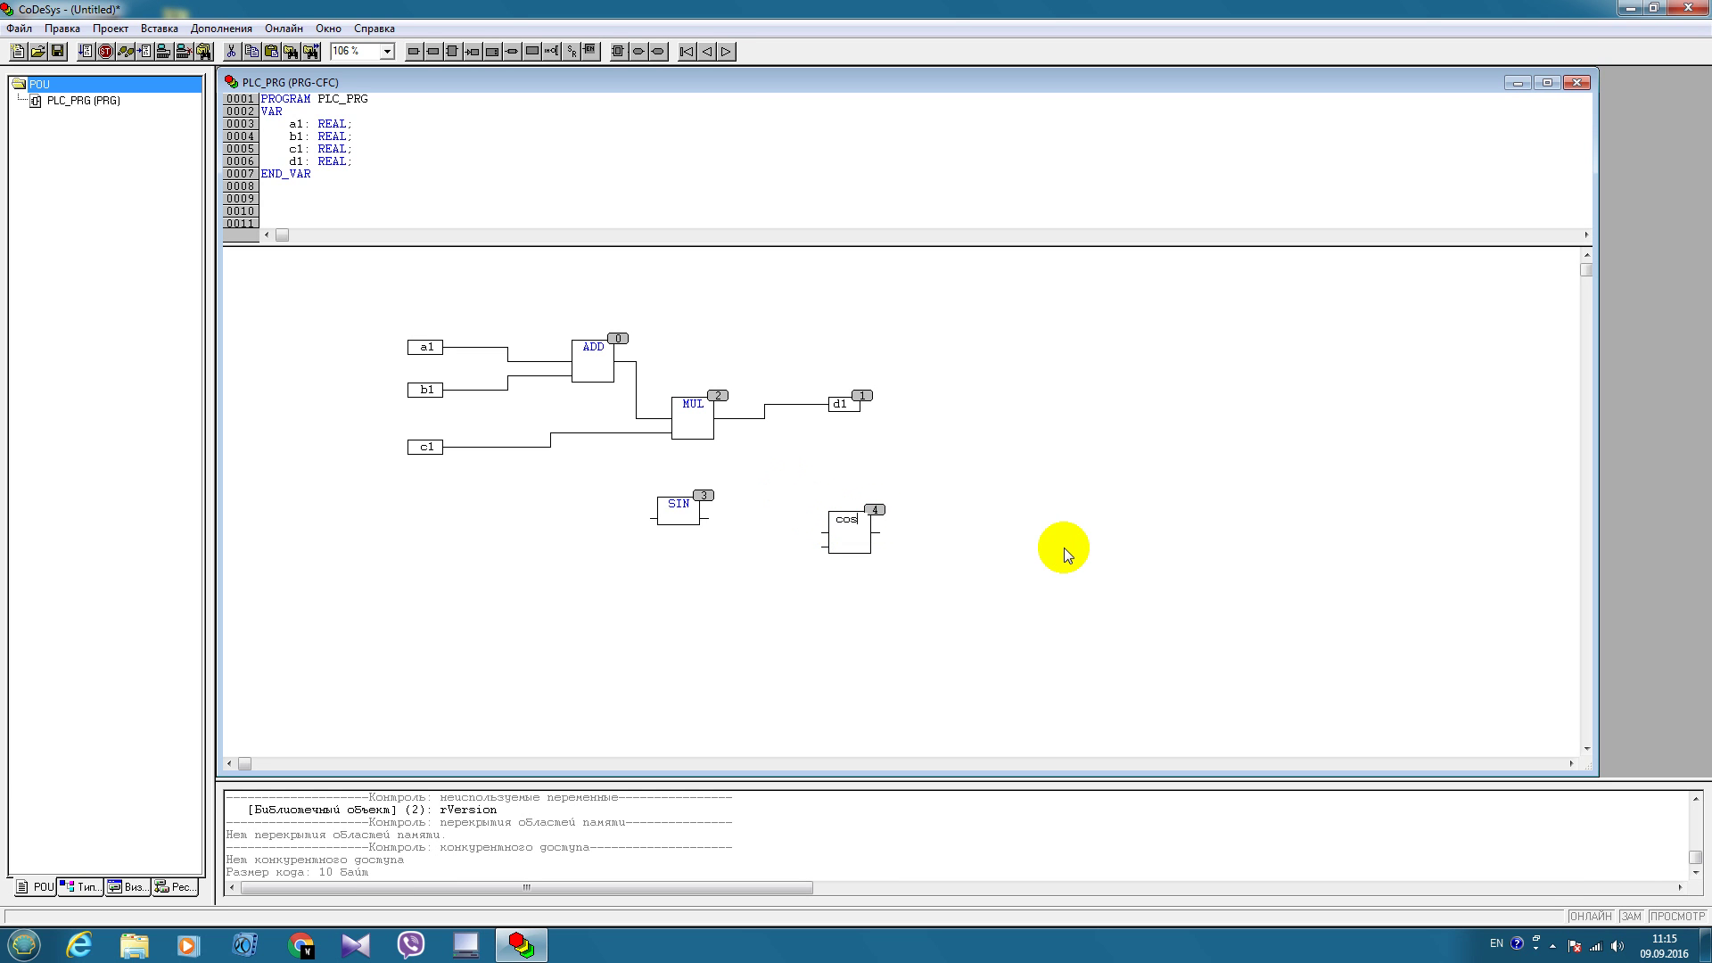
key(Return)
click(983, 429)
key(ctrl+b)
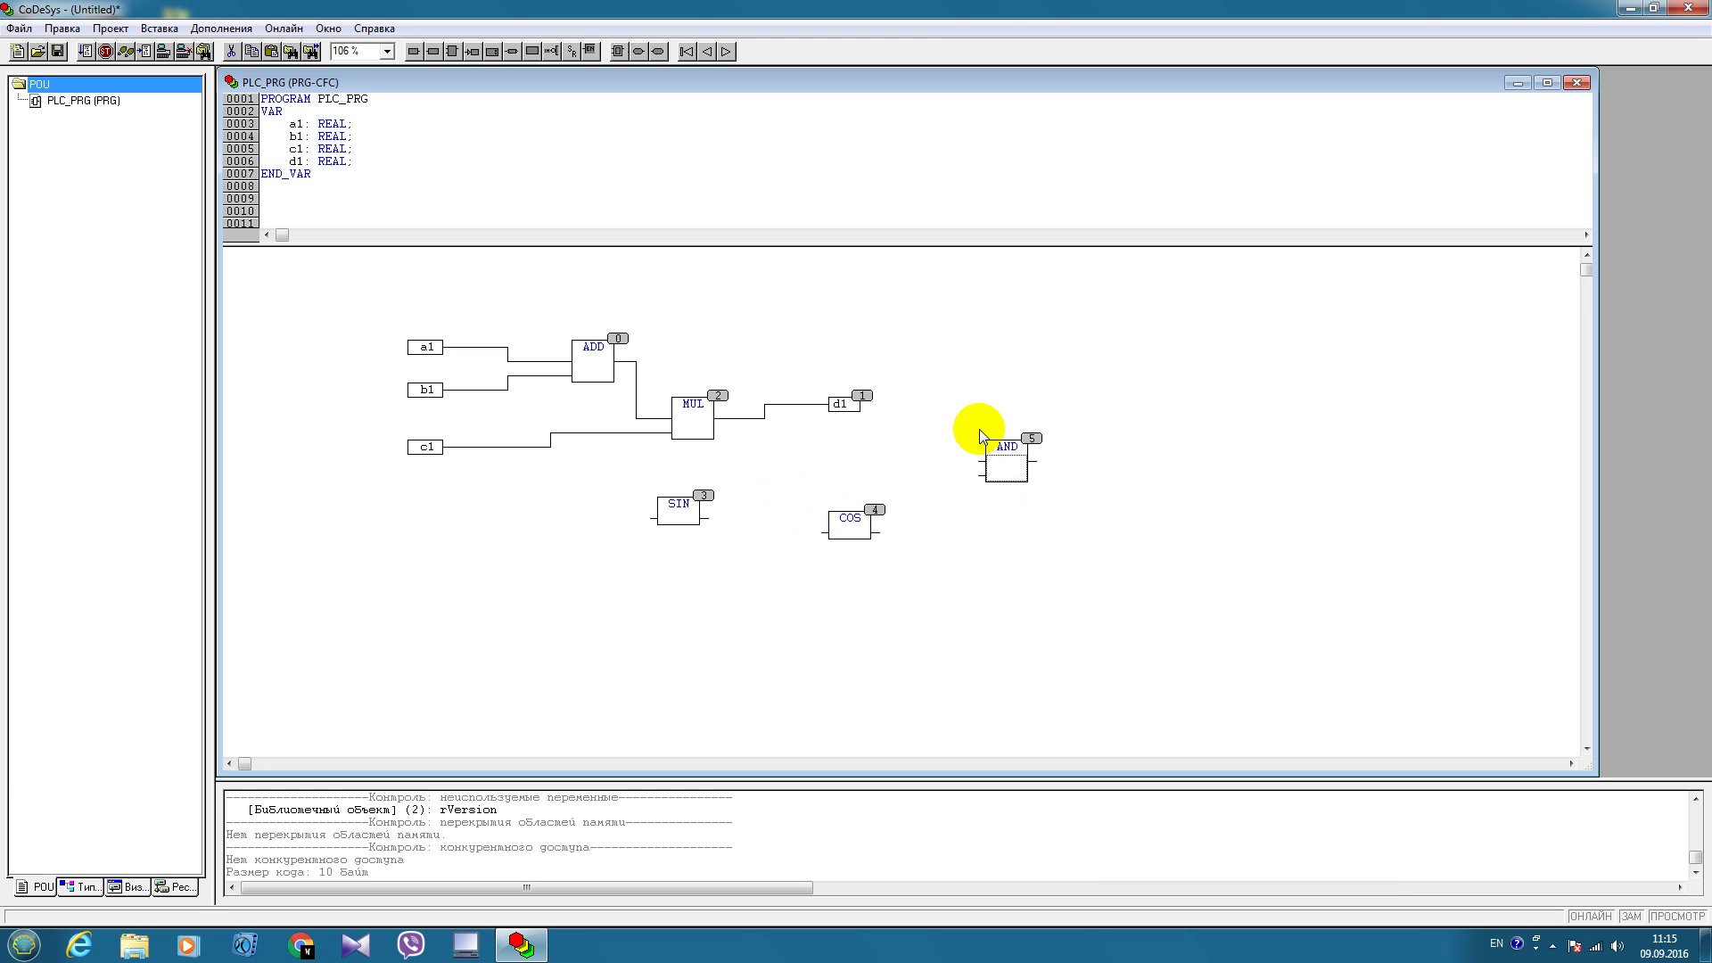
text(sq)
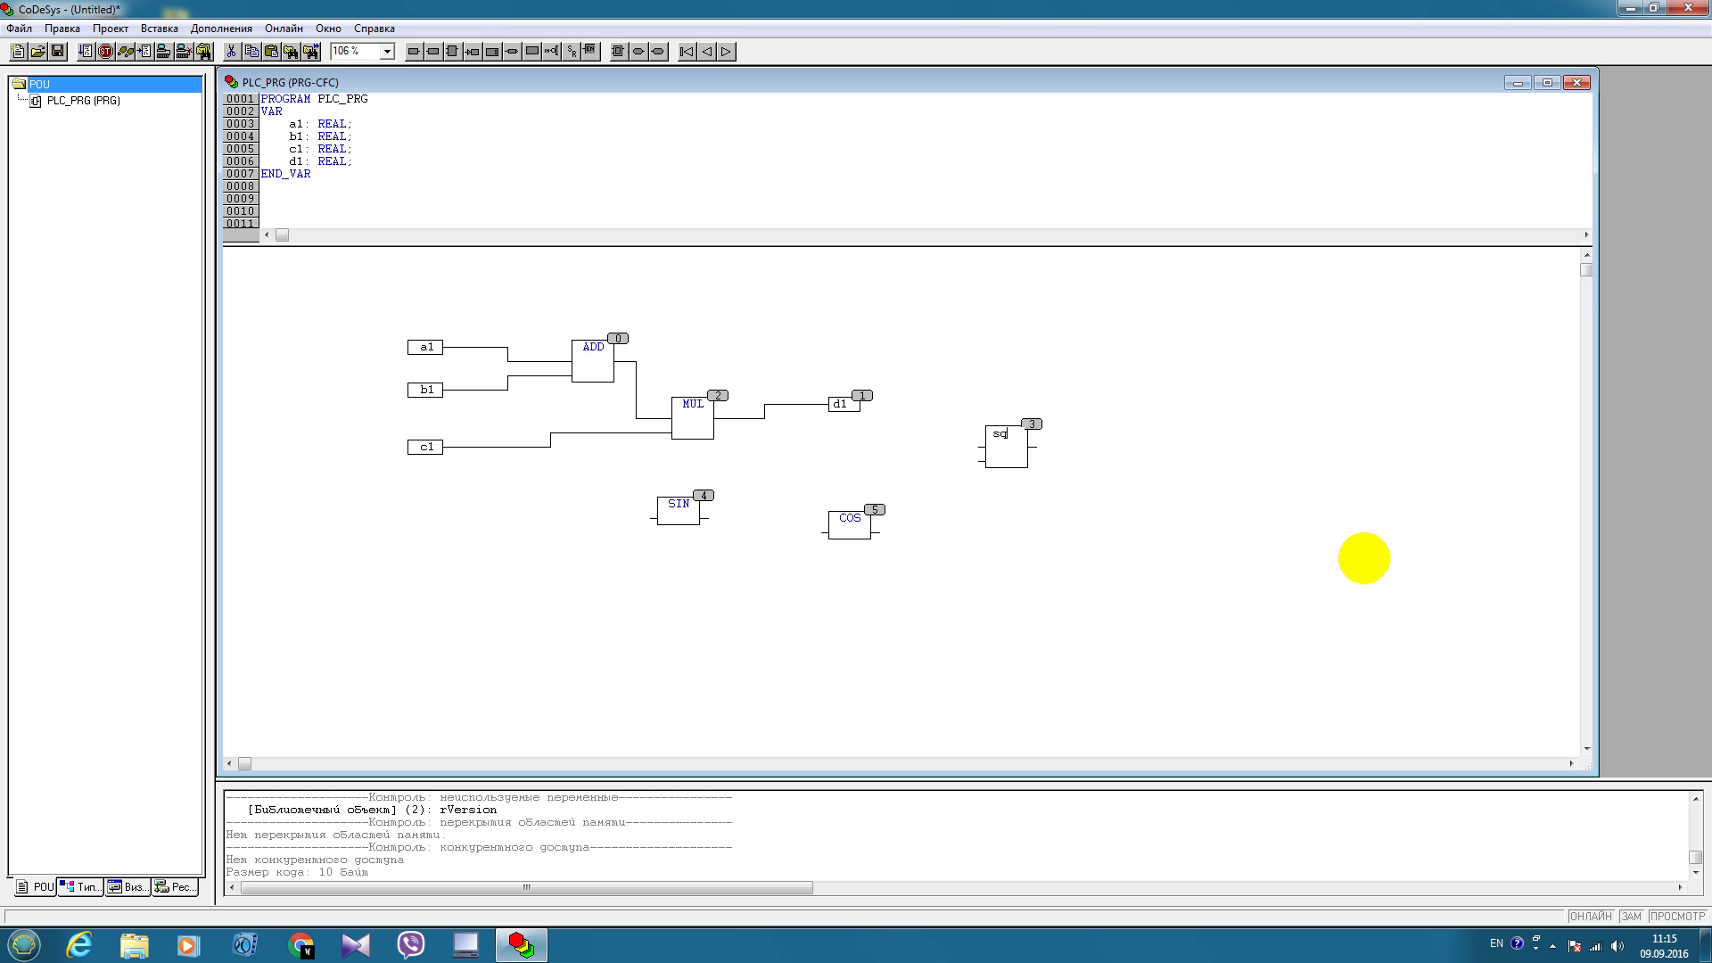
text(uare)
key(Return)
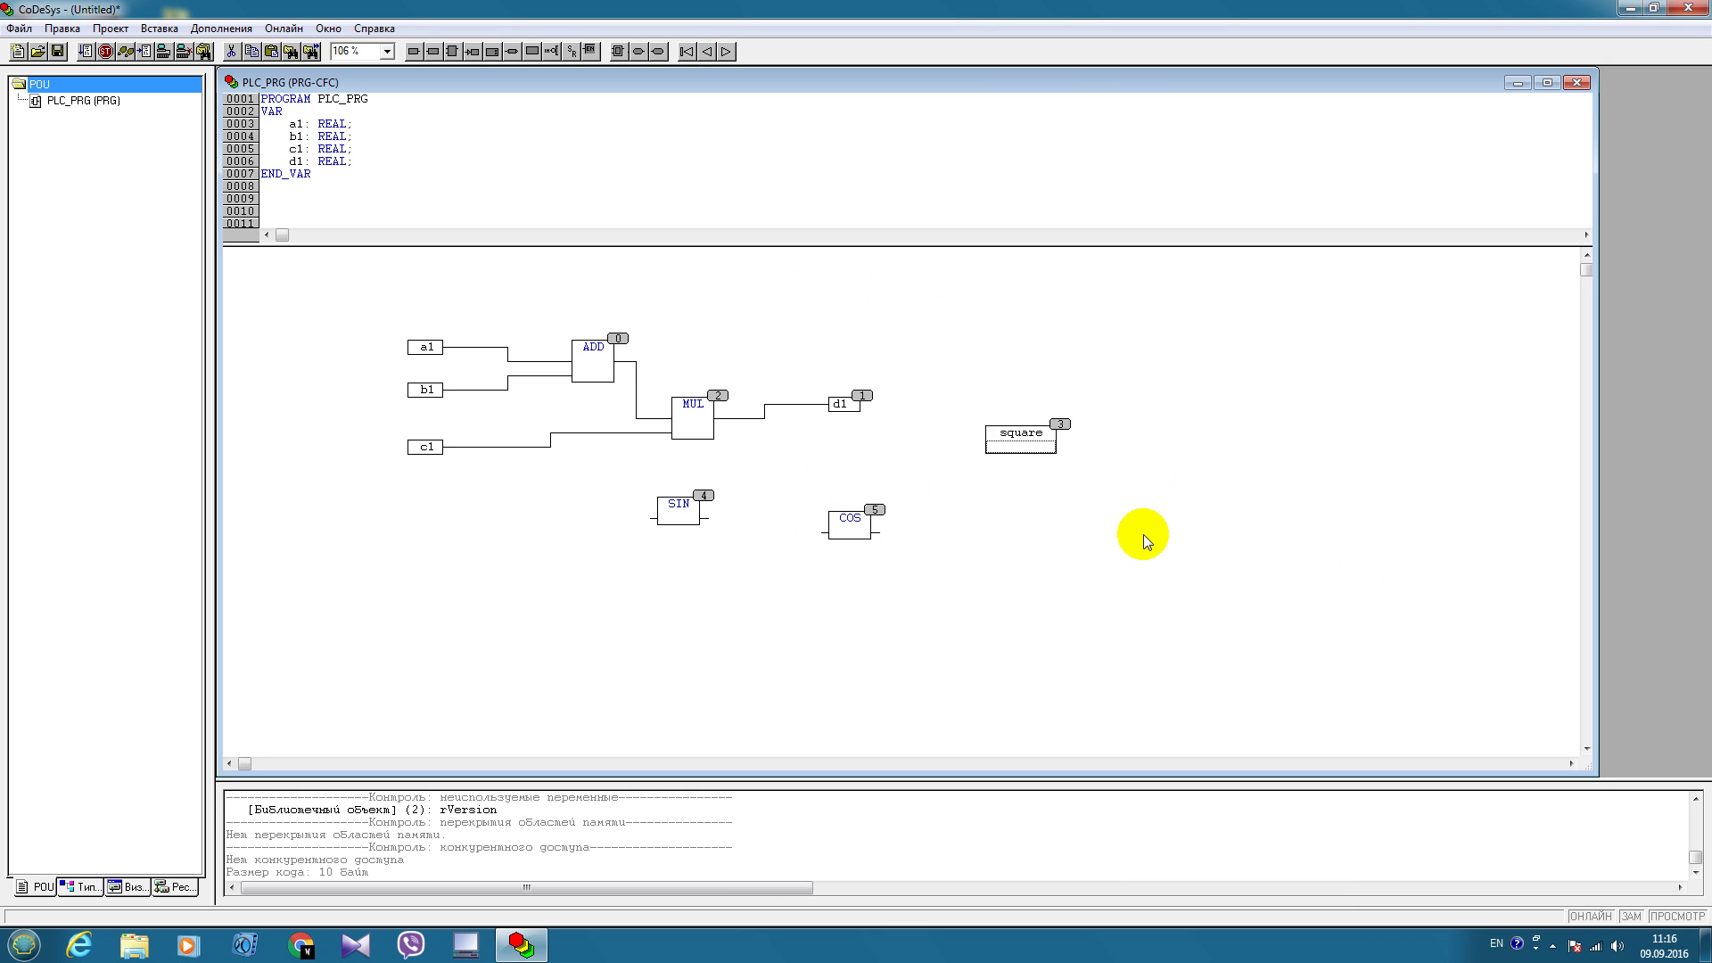
key(Delete)
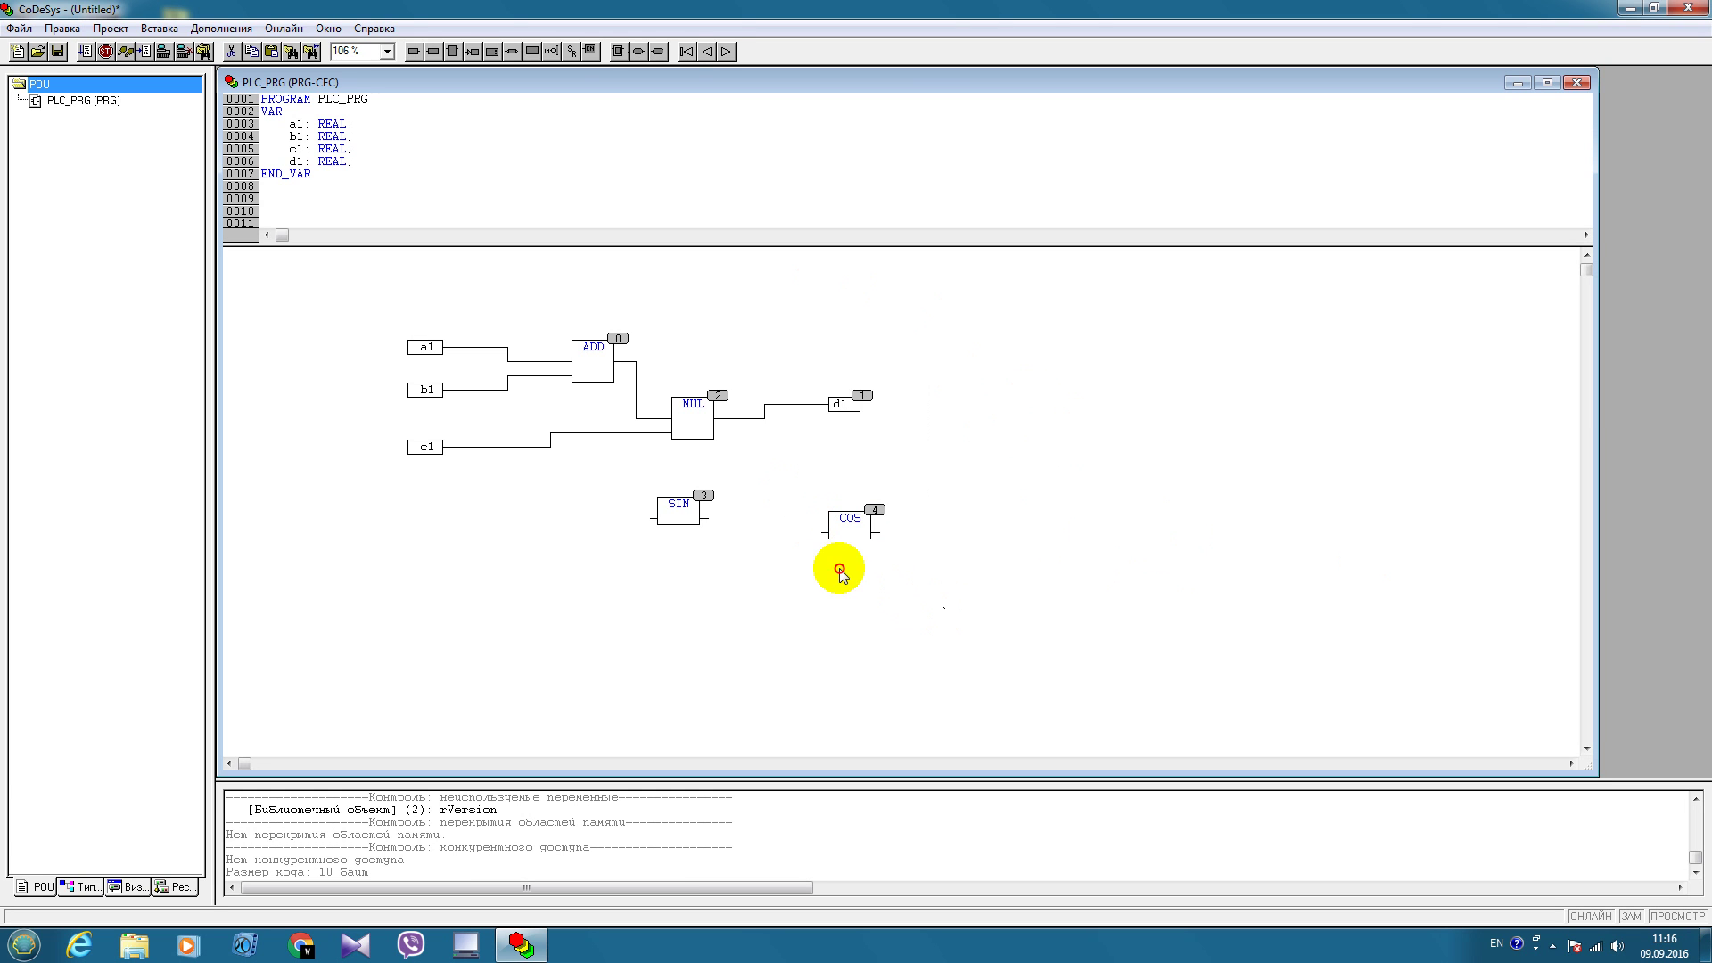
Box-select every block and connection in the PLC_PRG CFC diagram and delete them
drag(942, 608, 356, 283)
key(Delete)
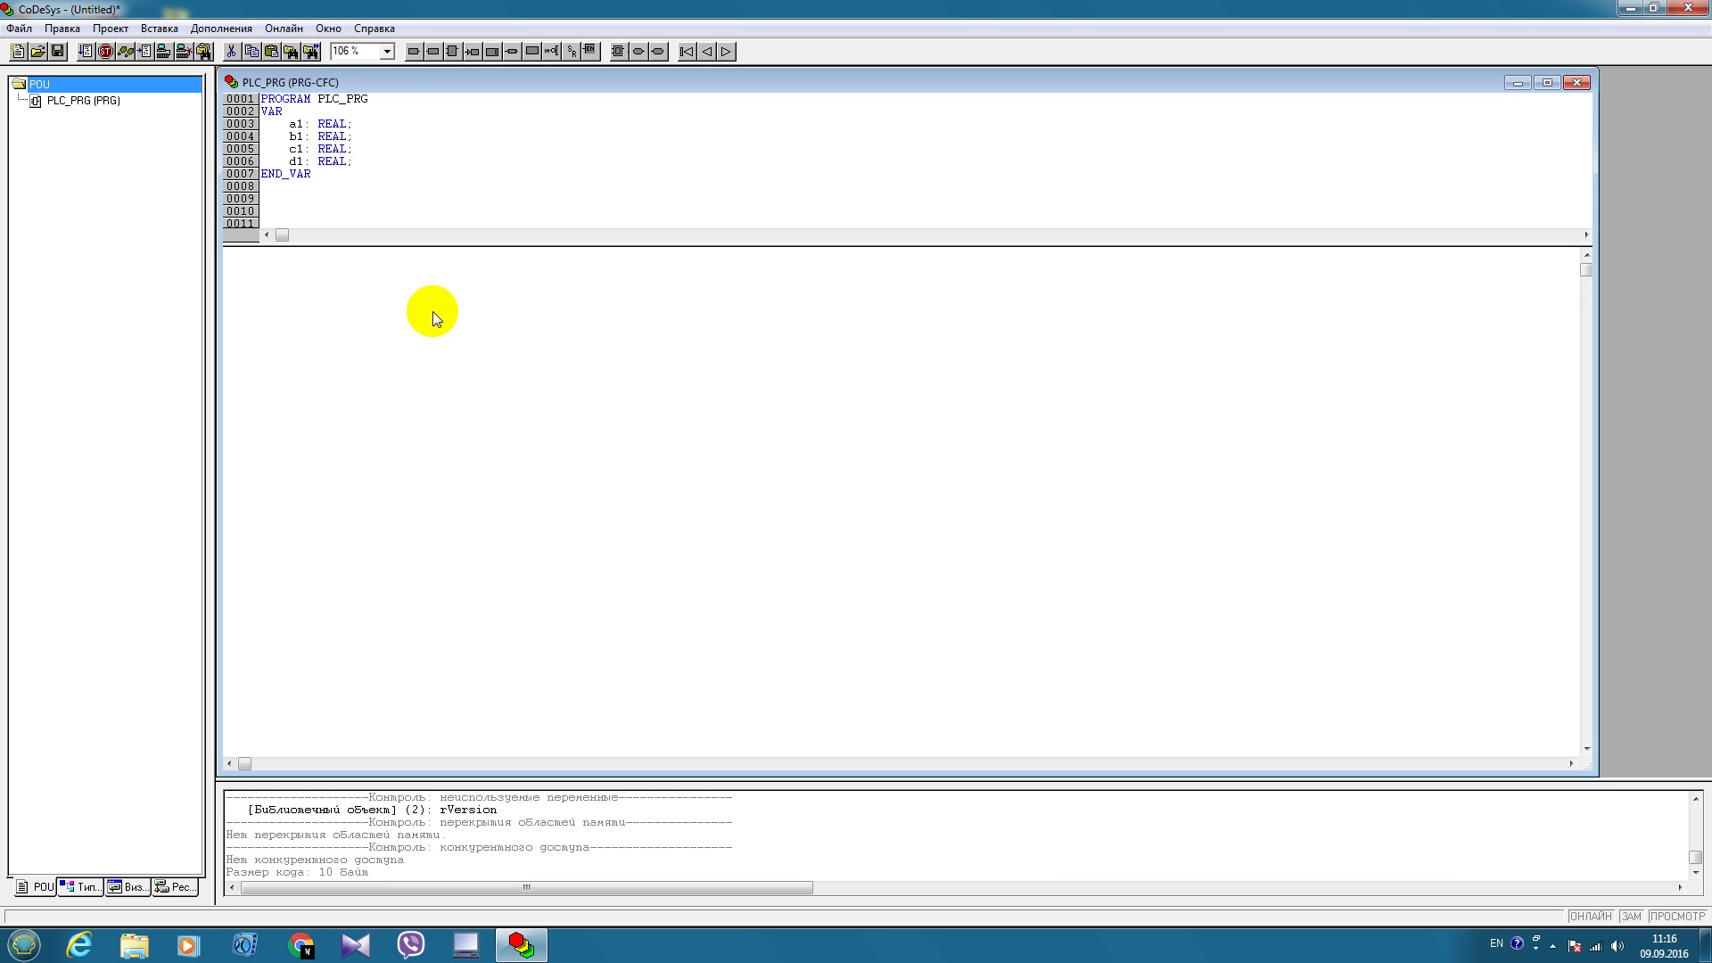
Place three input boxes stacked down the left of the diagram
click(483, 301)
click(474, 365)
click(411, 51)
click(481, 467)
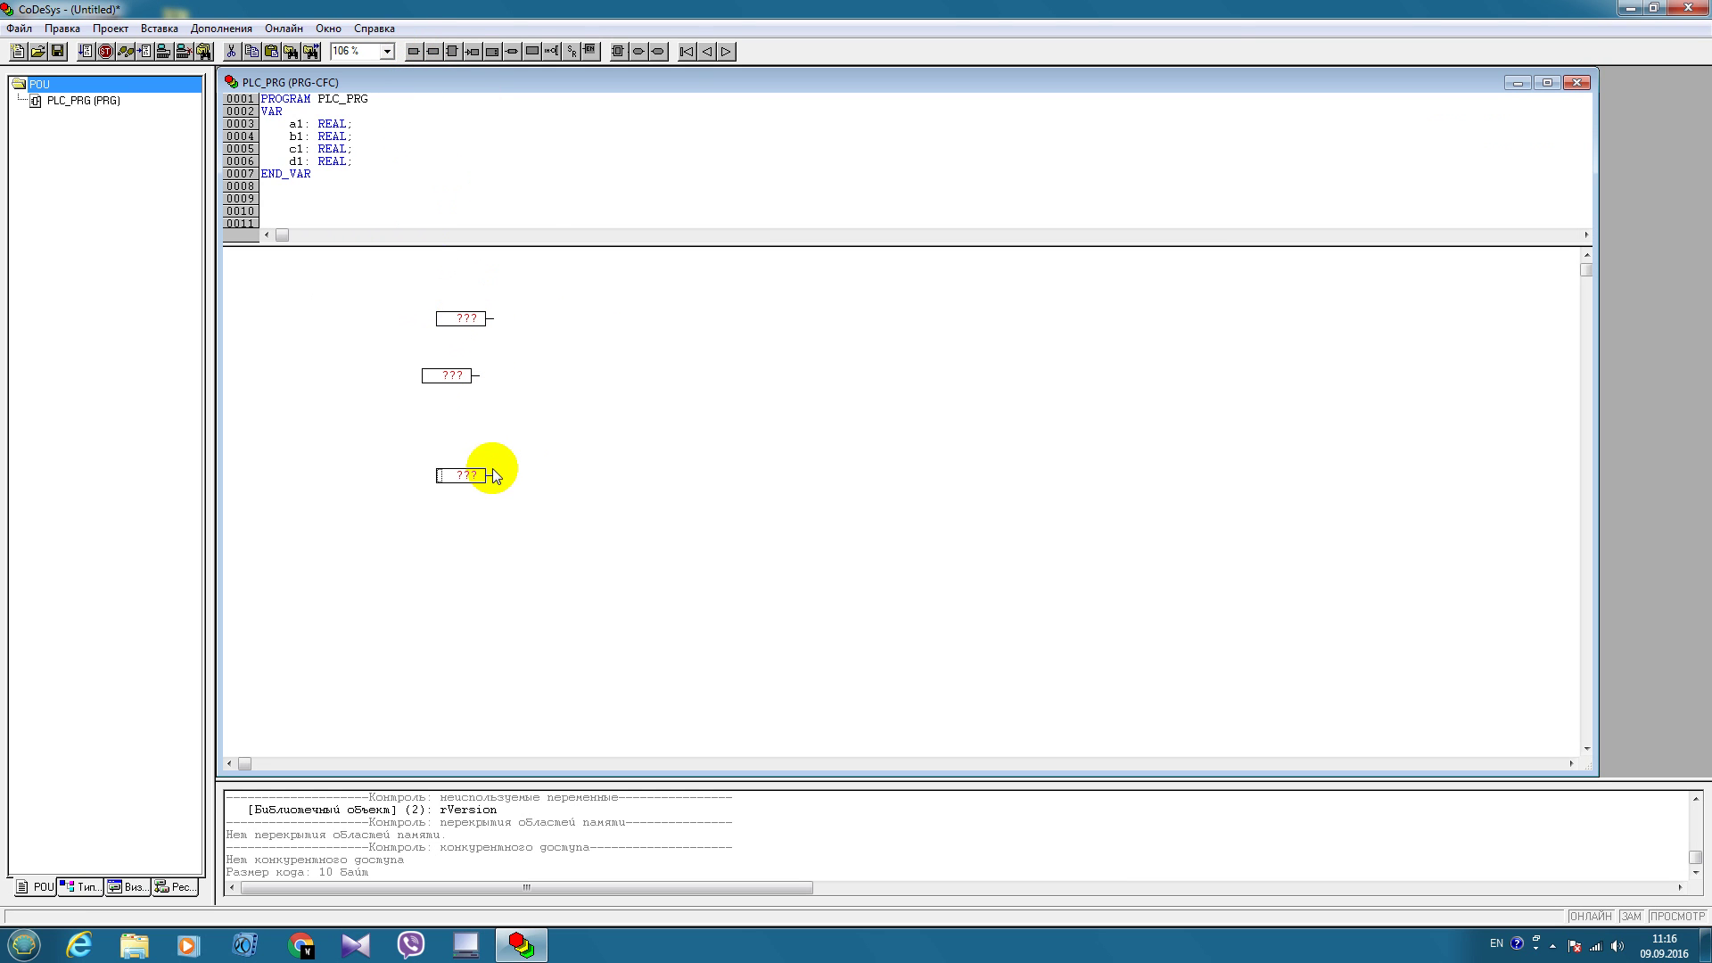
Place two AND blocks and an output box to the right of the inputs
key(ctrl+b)
click(630, 315)
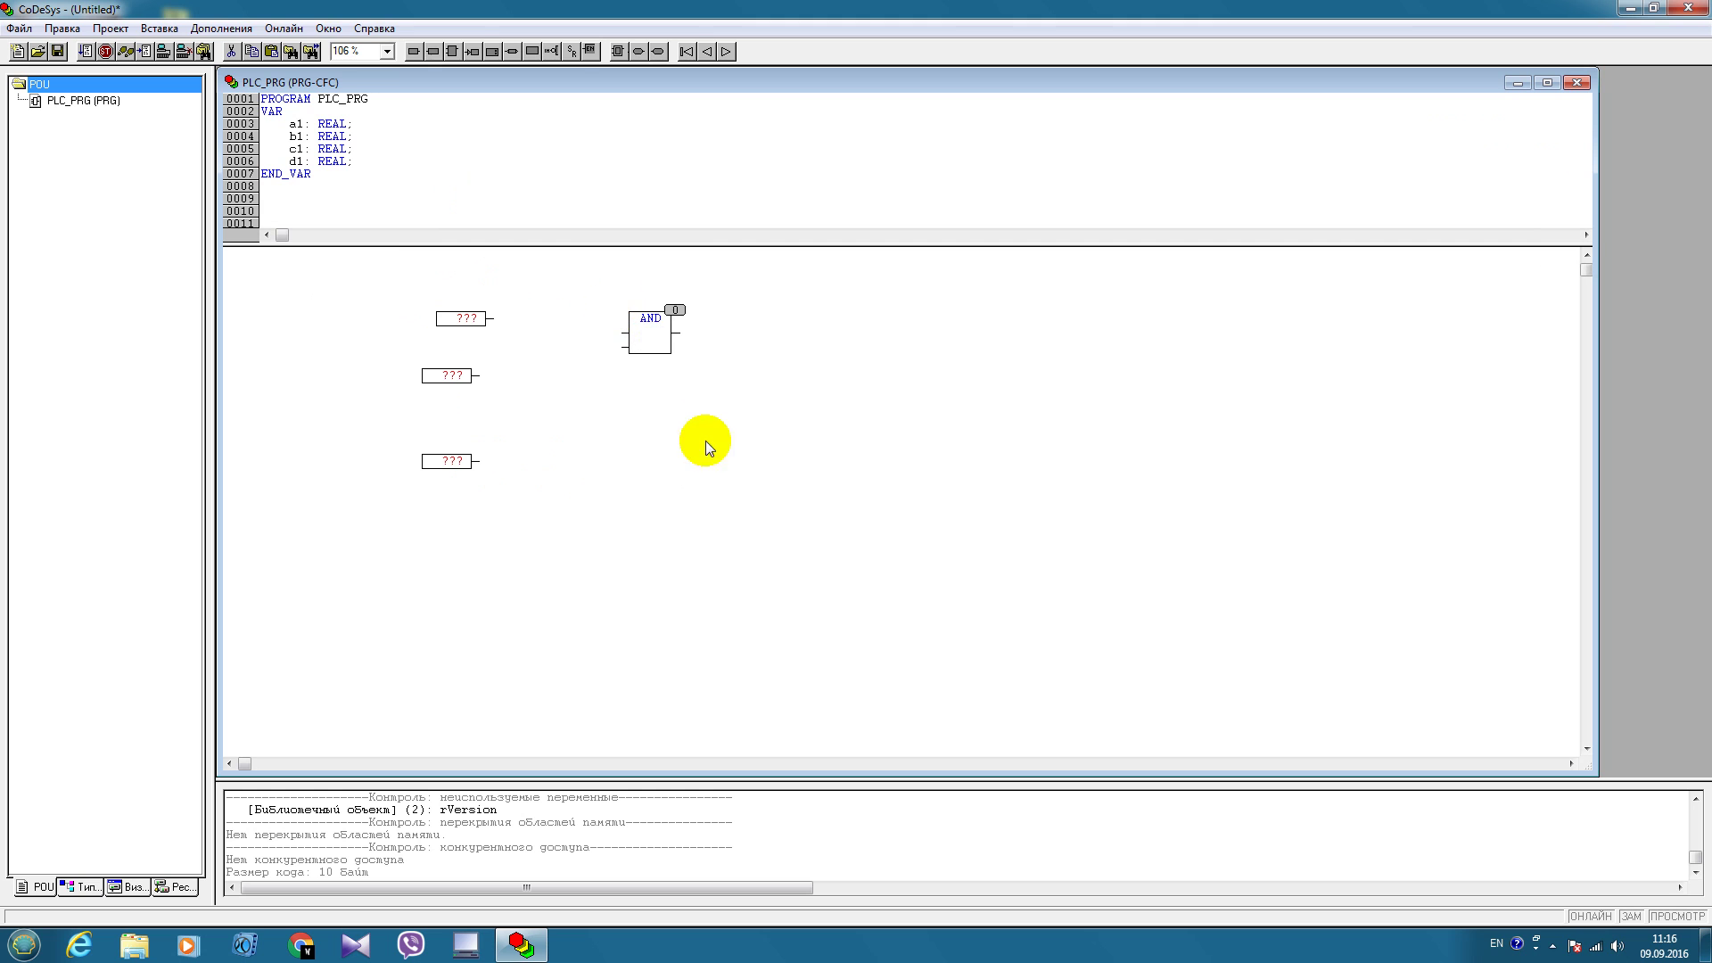
key(ctrl+b)
click(699, 441)
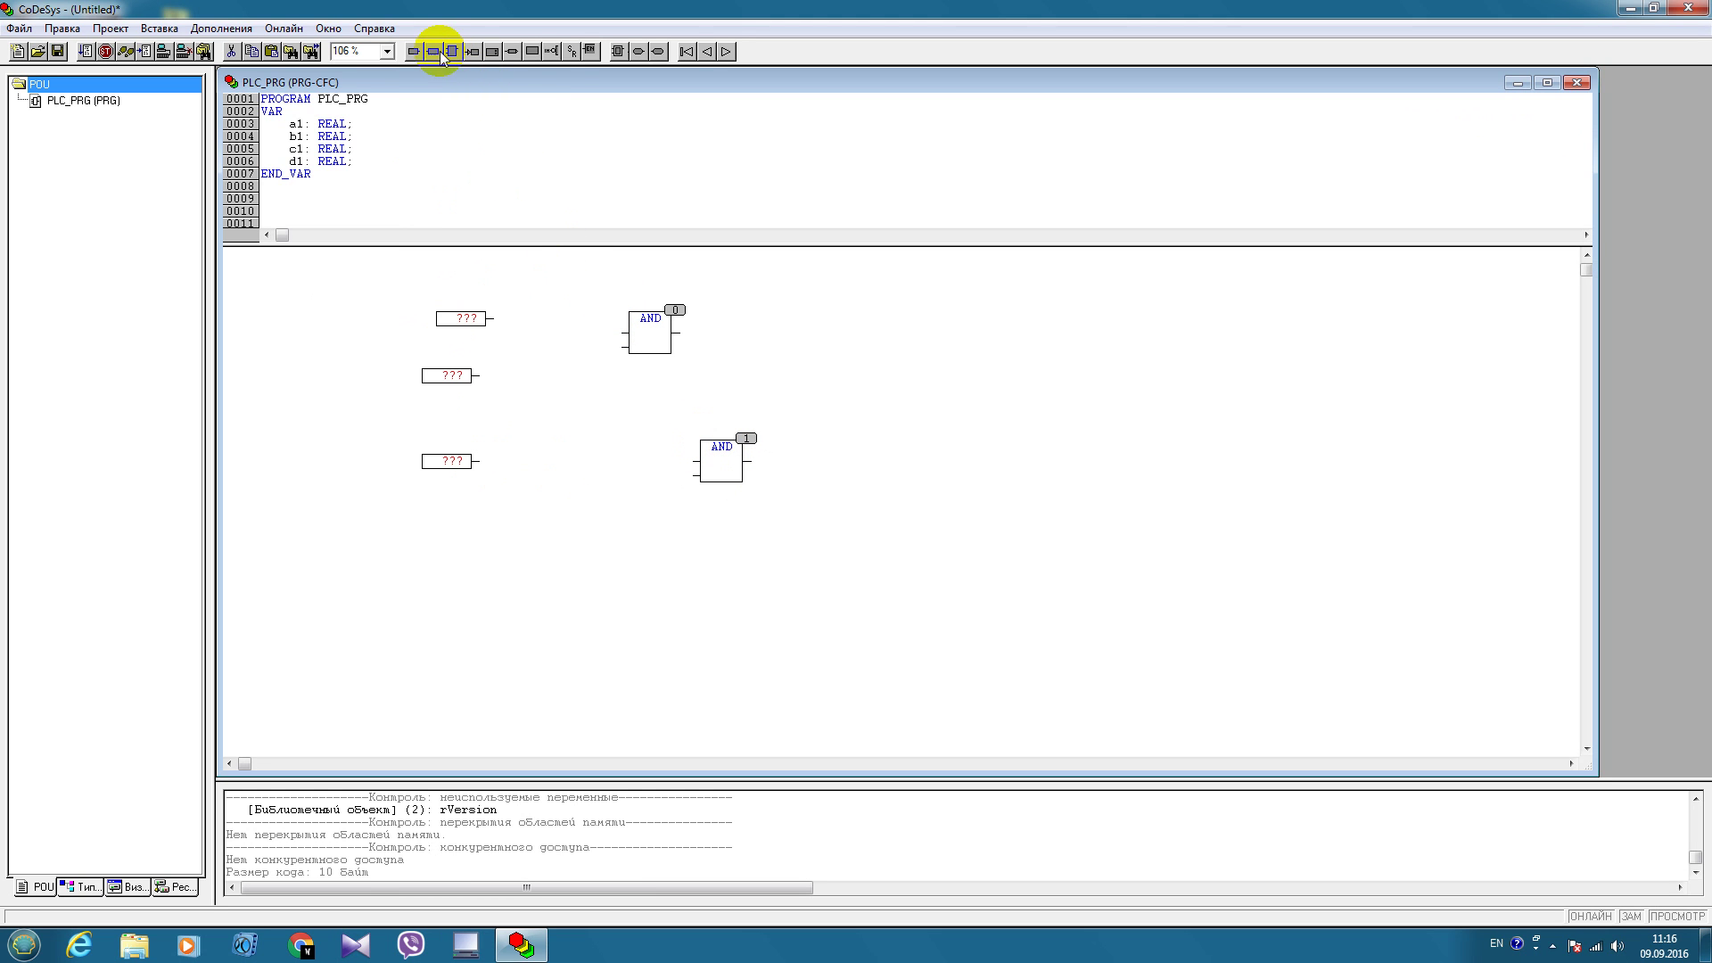
click(868, 403)
click(465, 319)
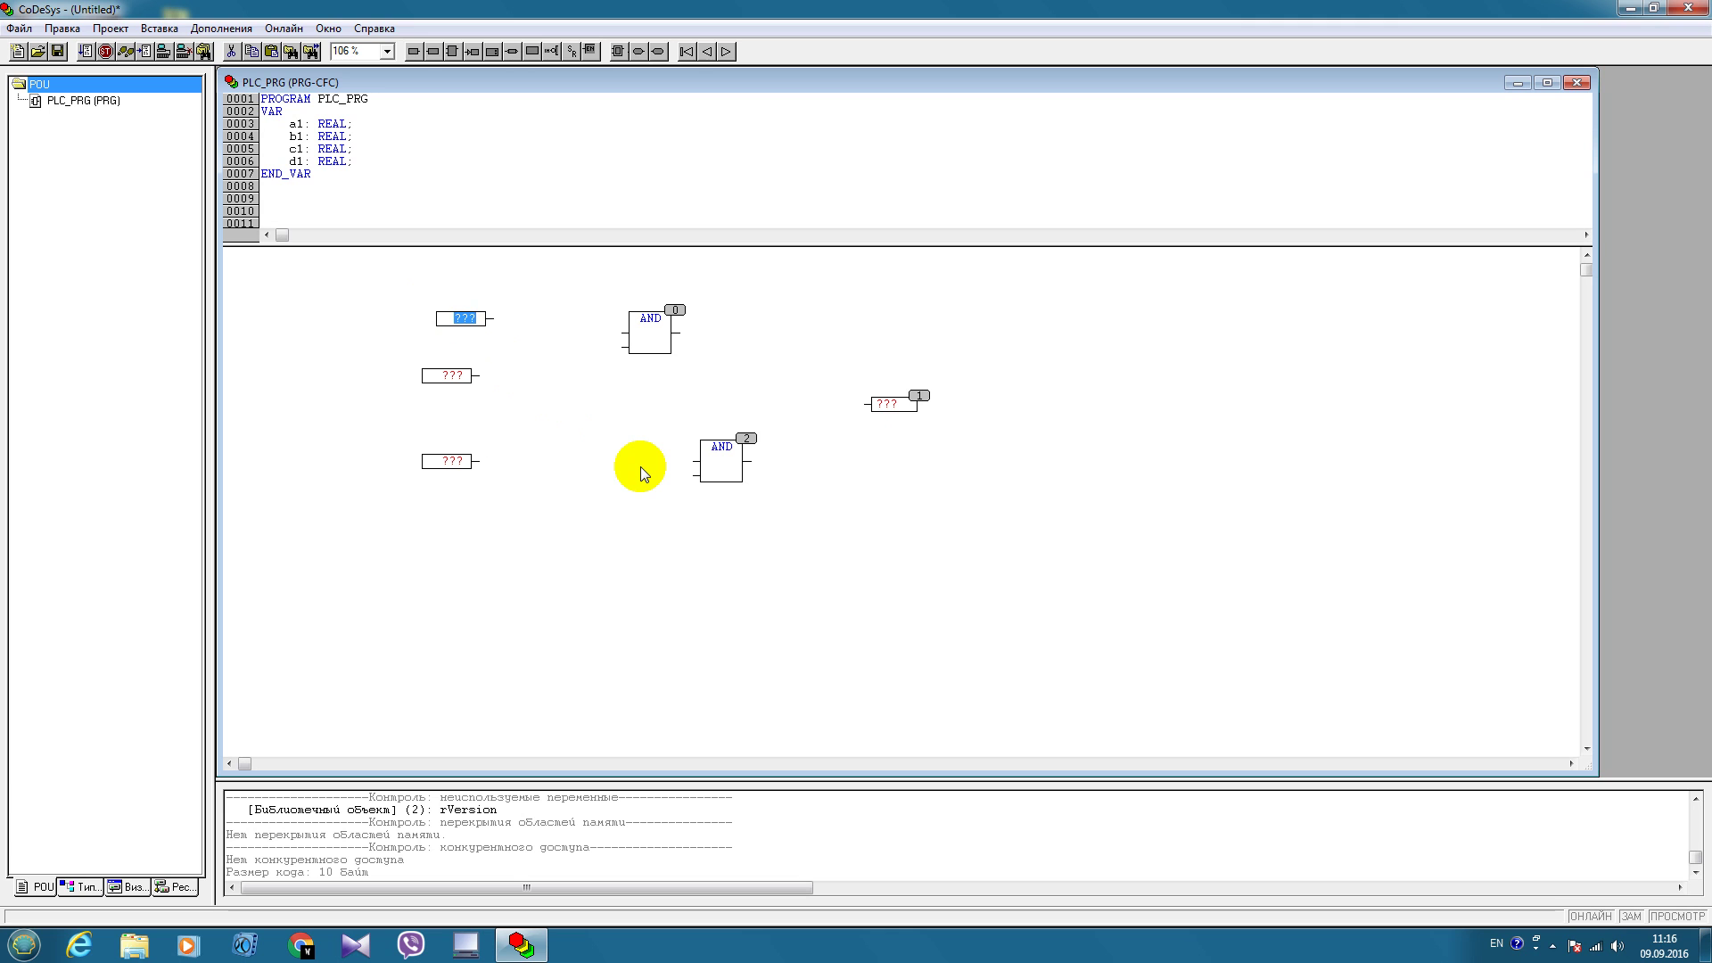
text(s1)
Name the first two inputs s1 and s2, declaring both as BOOL
key(Return)
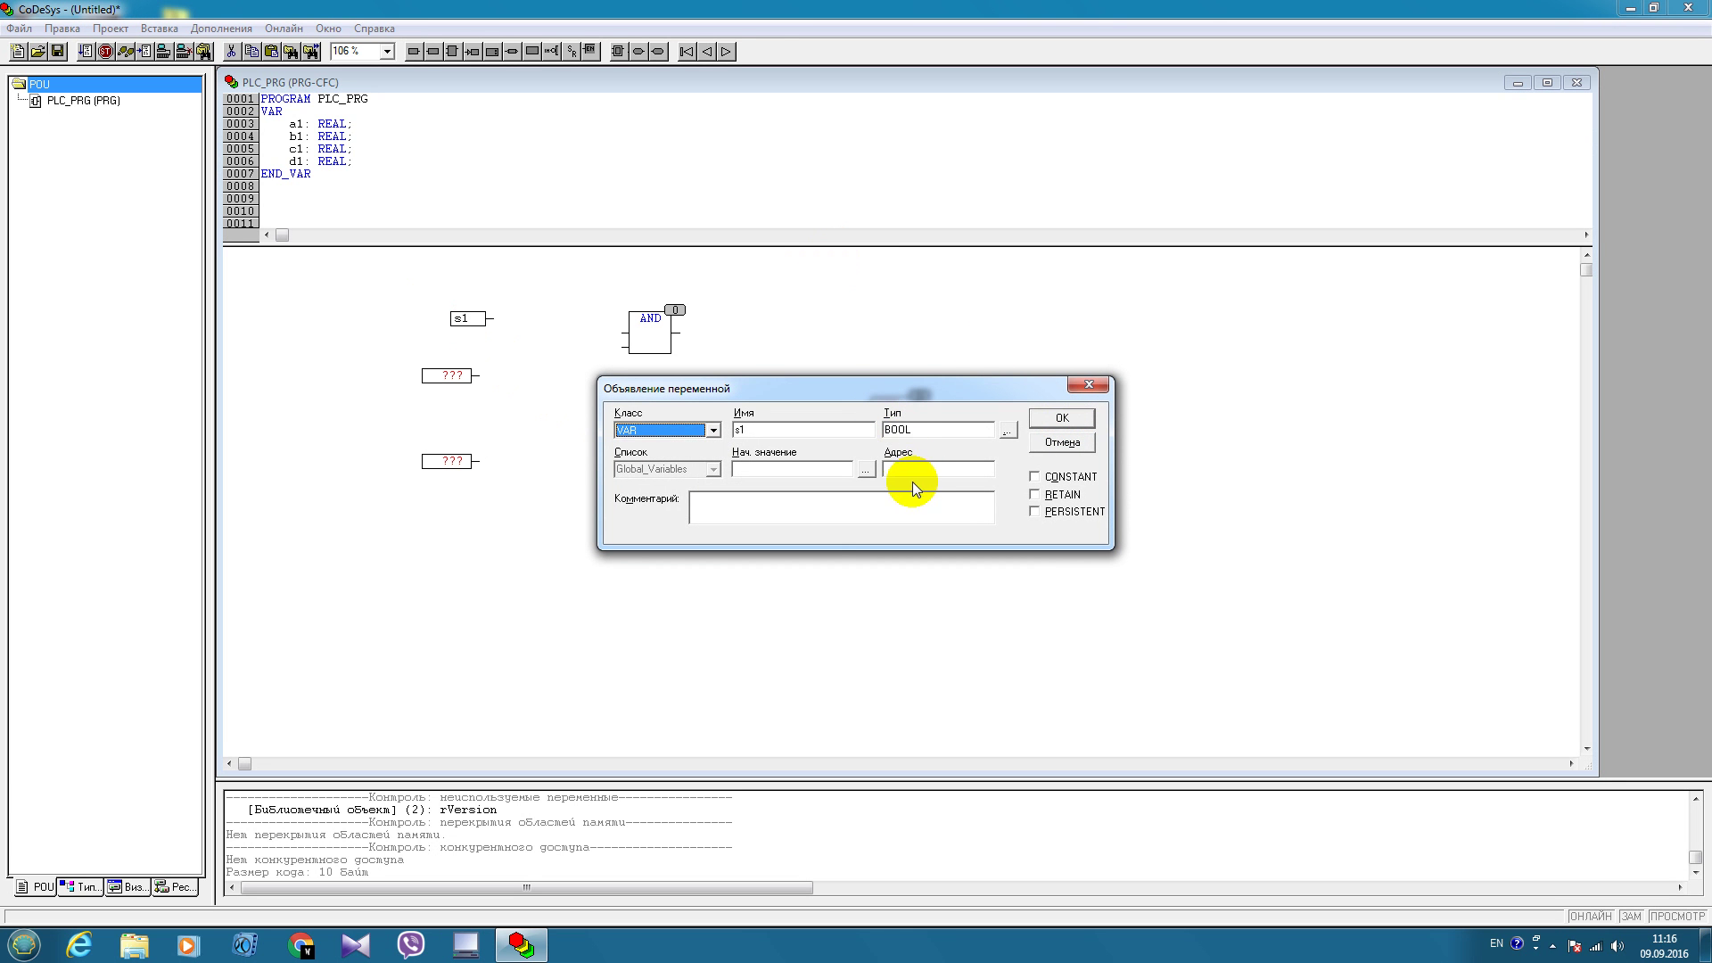
double_click(909, 435)
click(1057, 419)
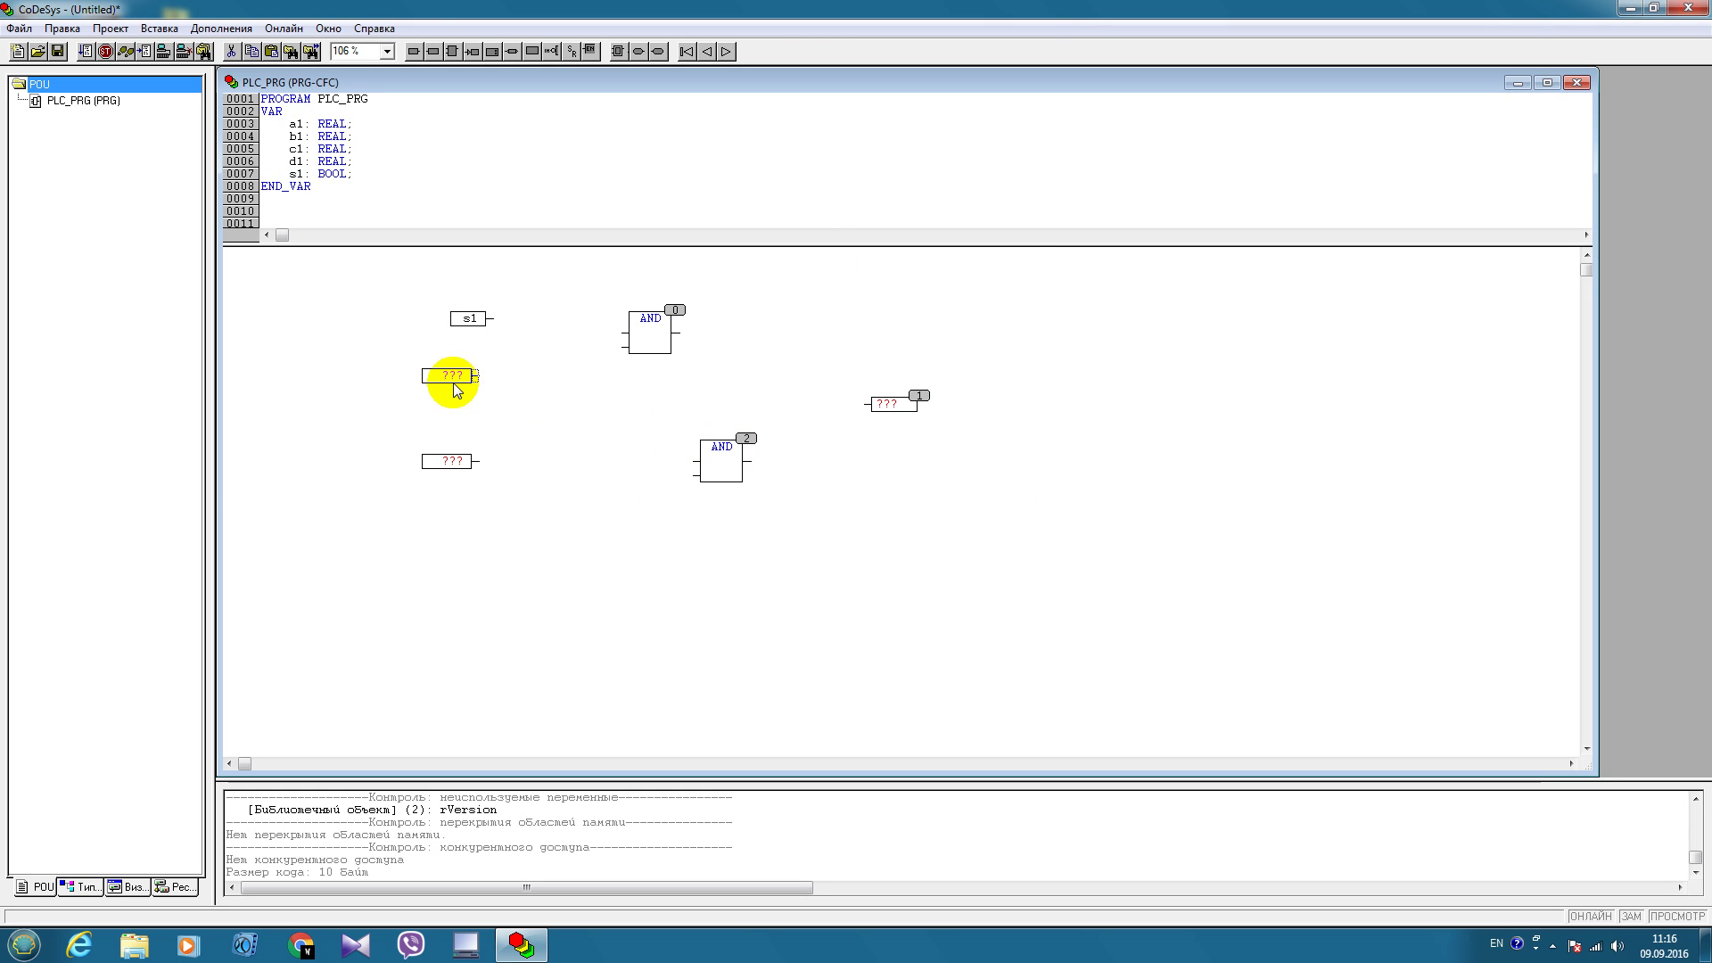
click(450, 370)
text(s2)
key(Return)
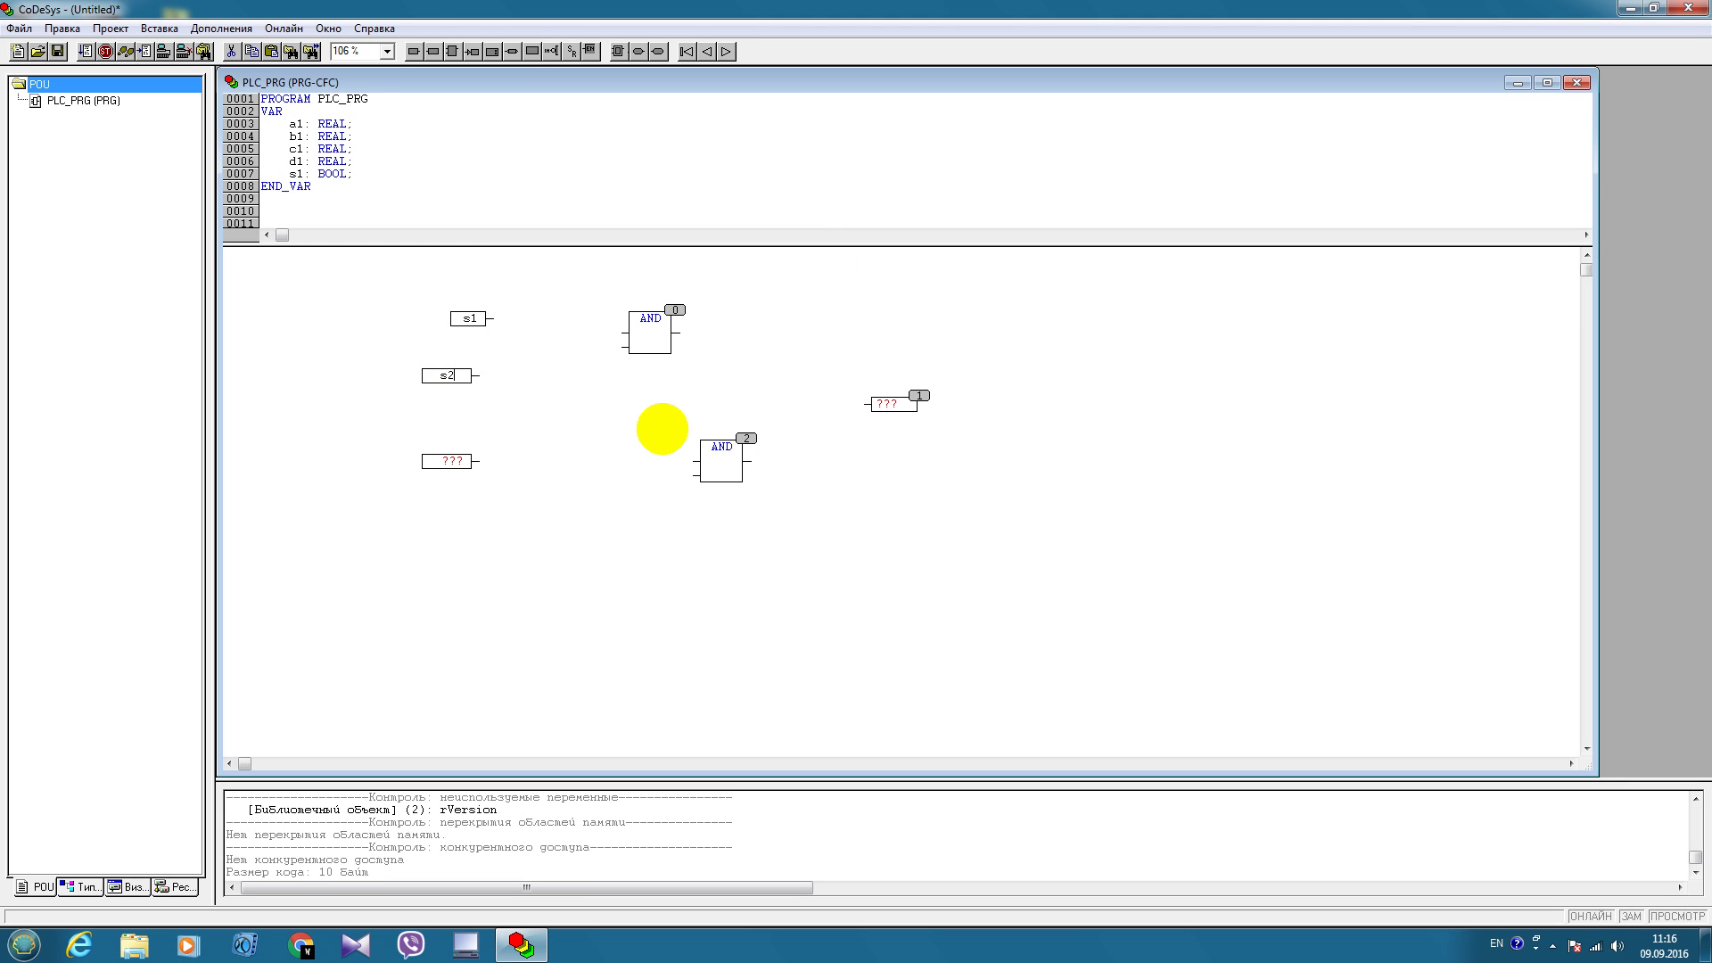
click(1064, 417)
Name the third input s3 as BOOL and rename the upper AND block to OR
click(448, 461)
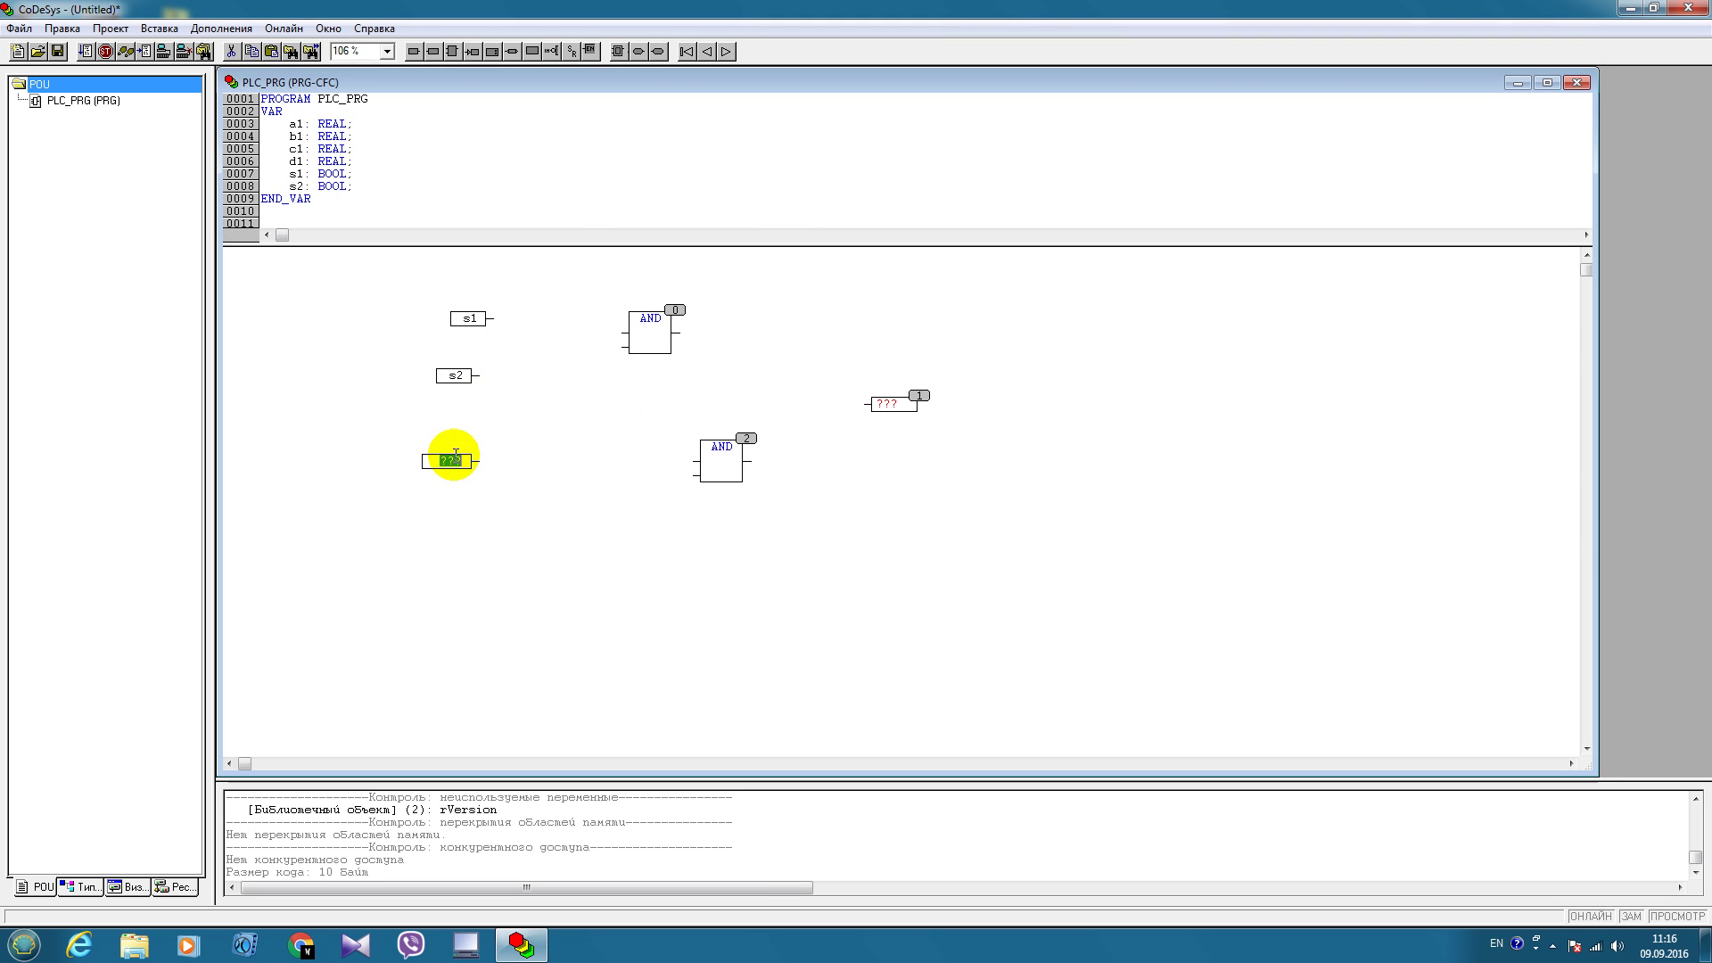
text(s3)
key(Return)
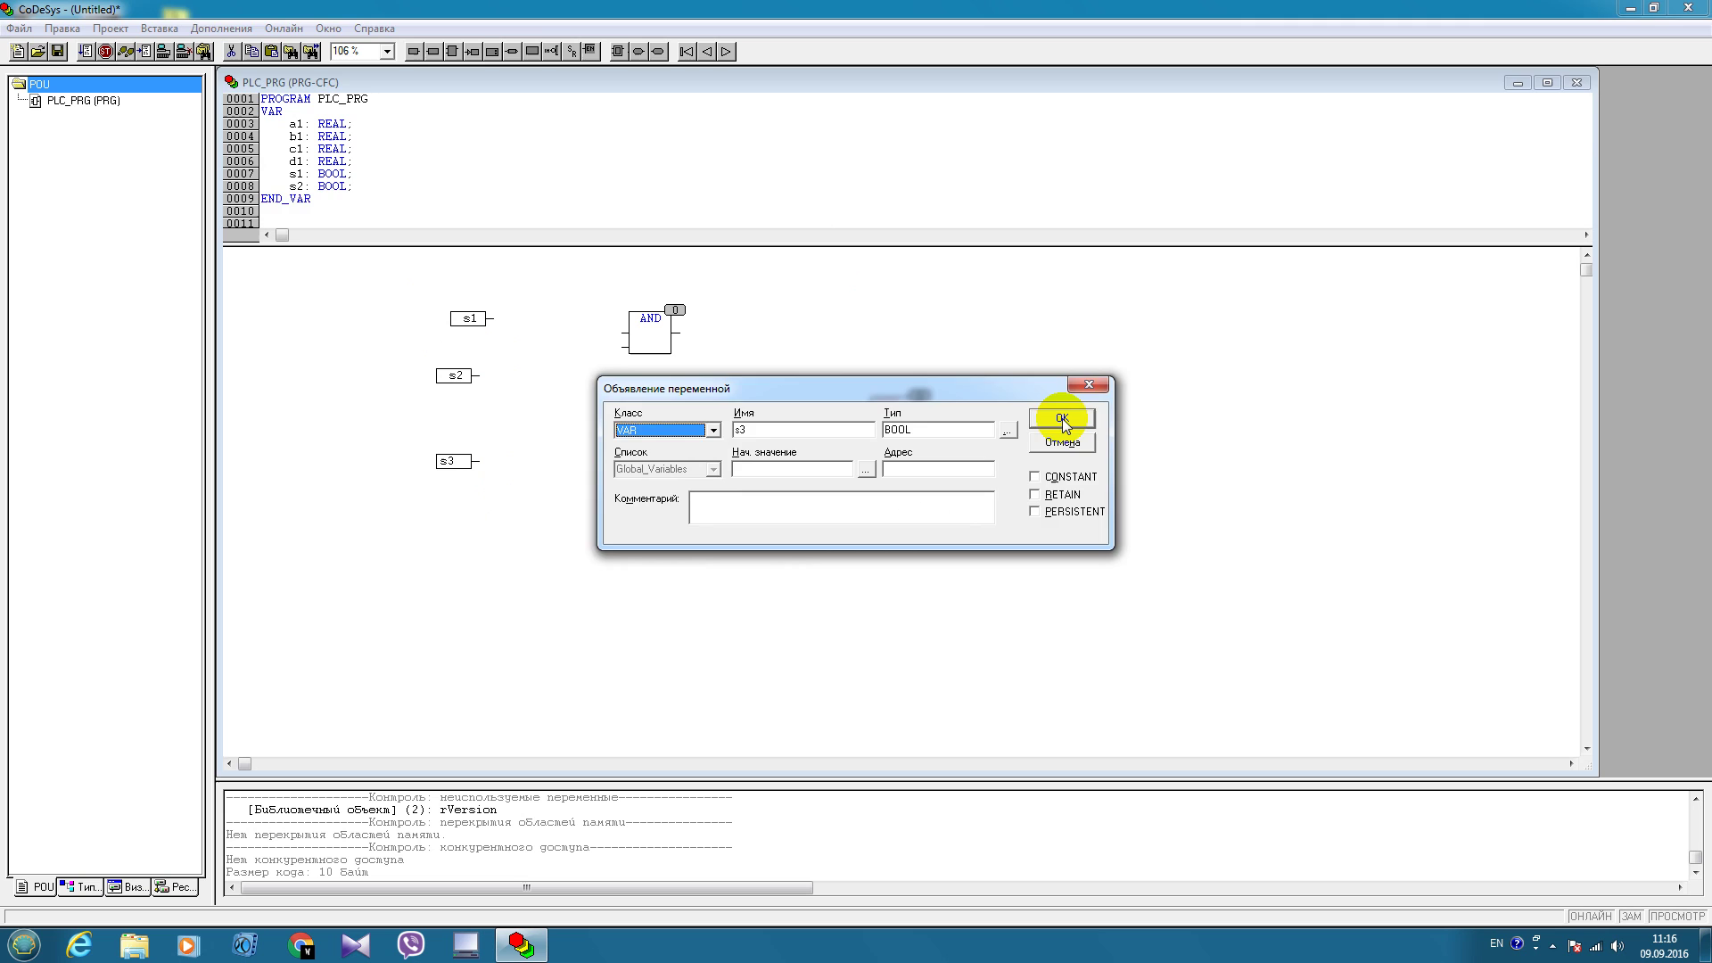
click(1062, 418)
click(722, 455)
key(ctrl+b)
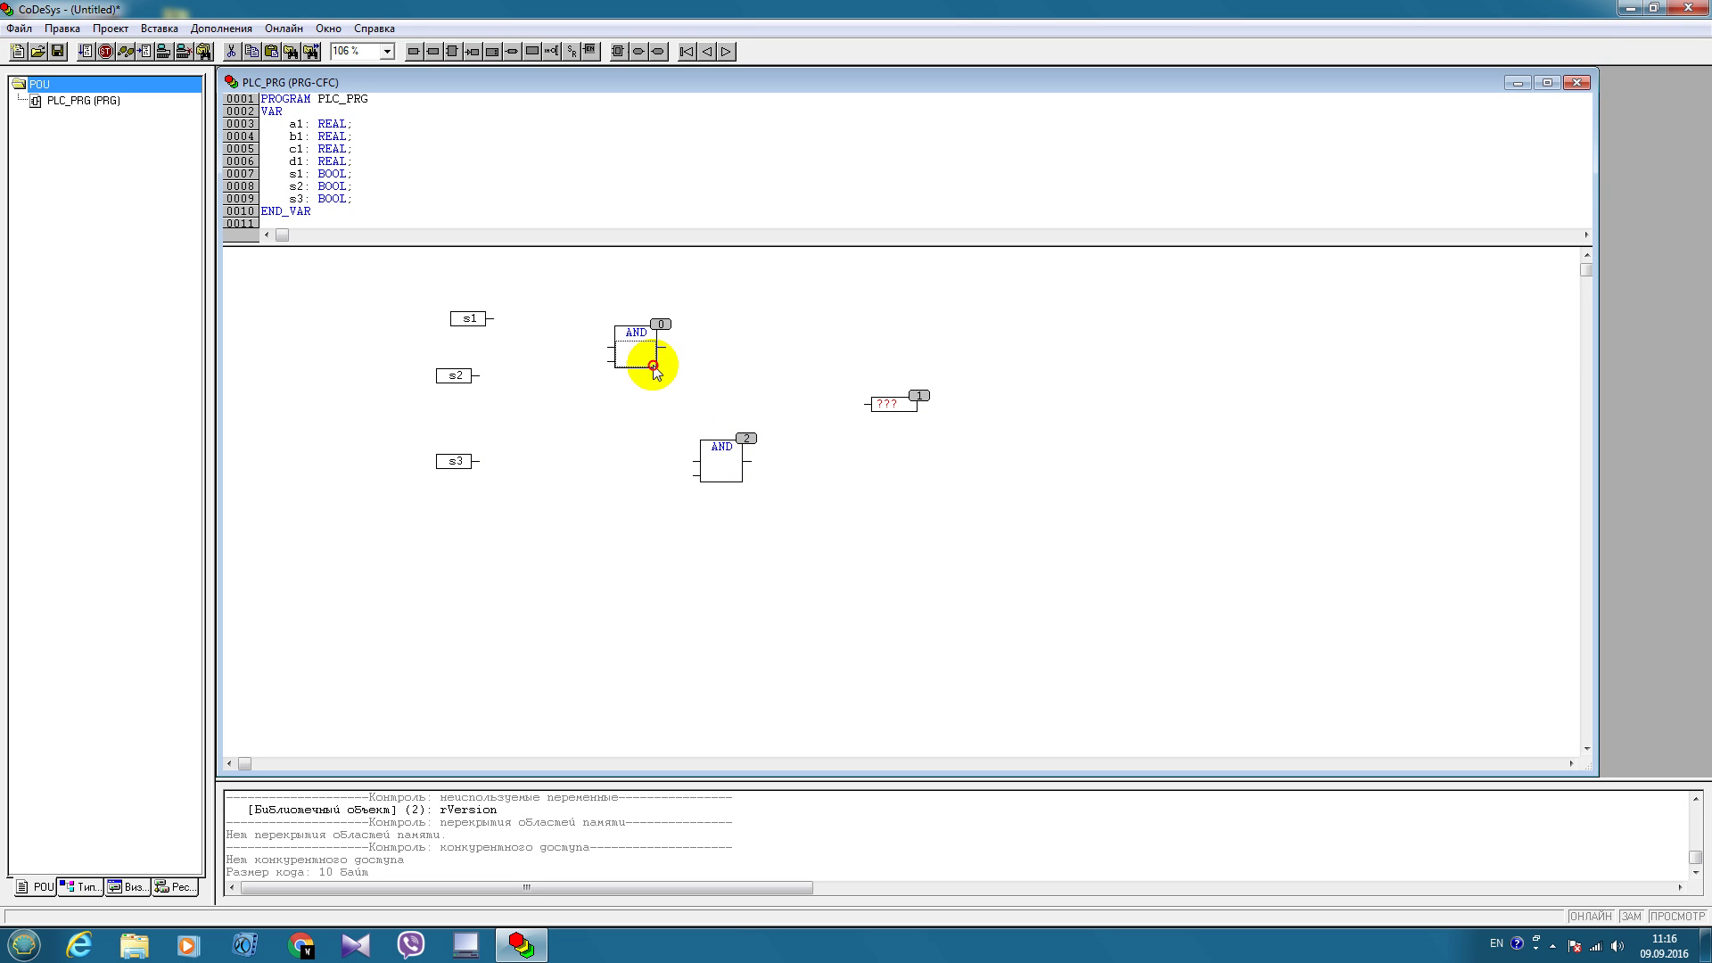
click(641, 335)
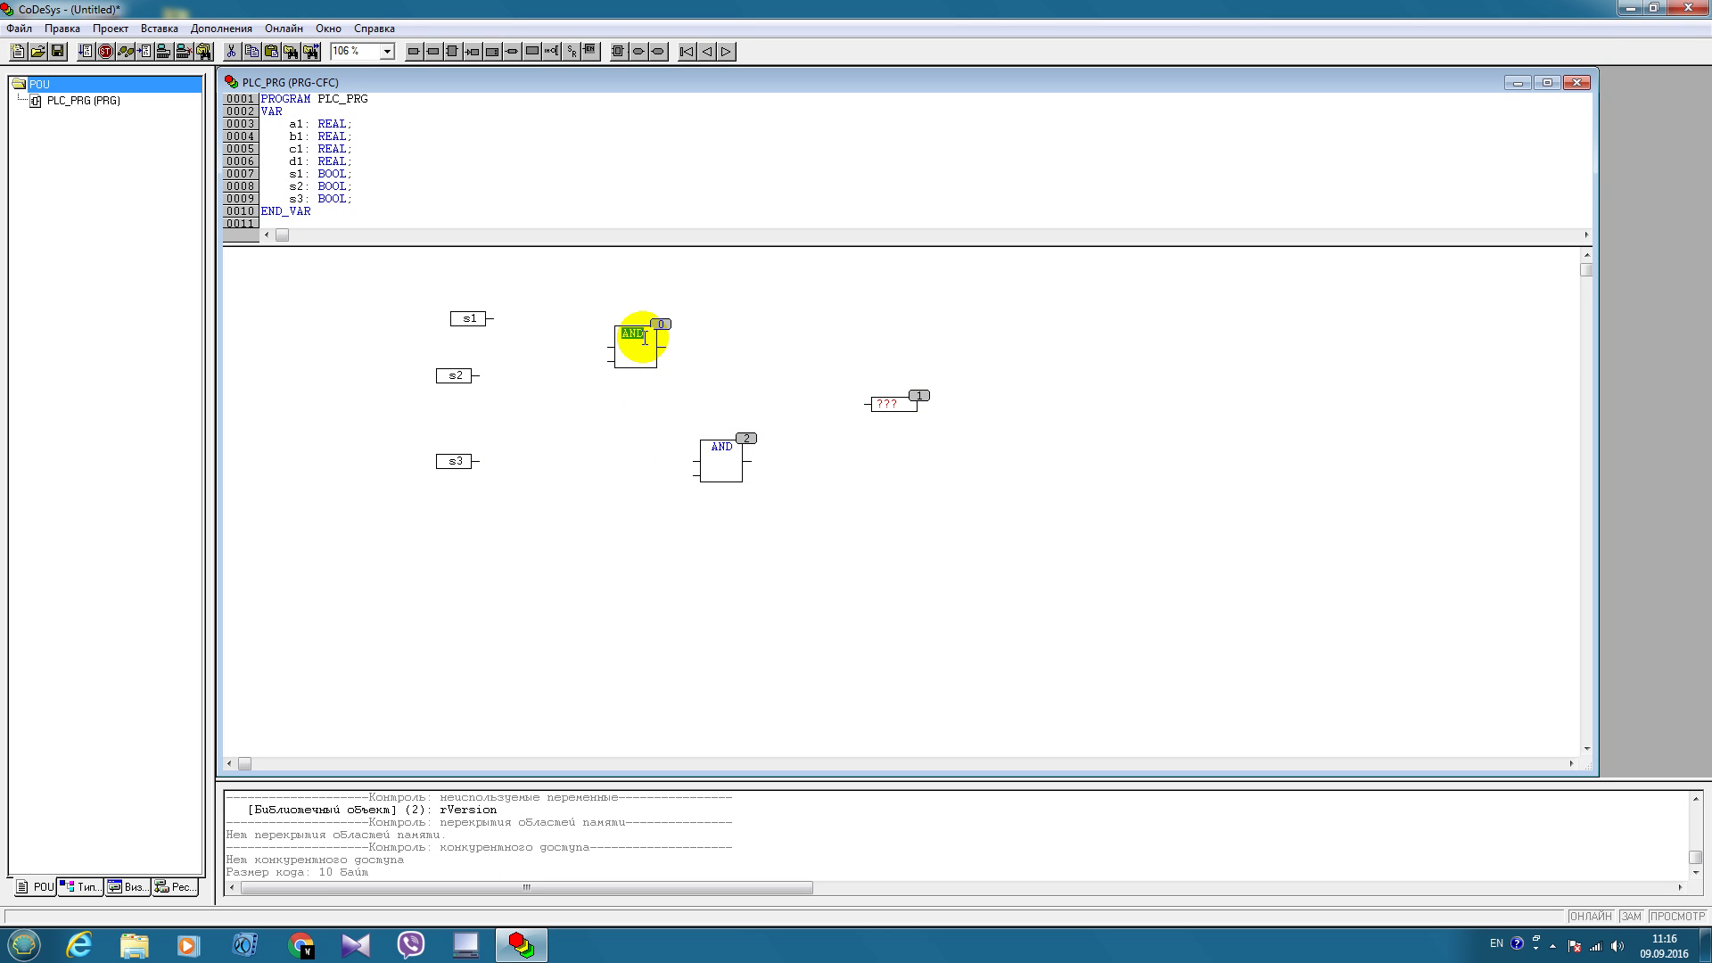
text(OR)
key(Return)
Reposition the AND and OR blocks and wire s1 and s2 into OR
mouse_move(735, 455)
mouse_down()
mouse_move(750, 441)
mouse_move(692, 427)
mouse_up()
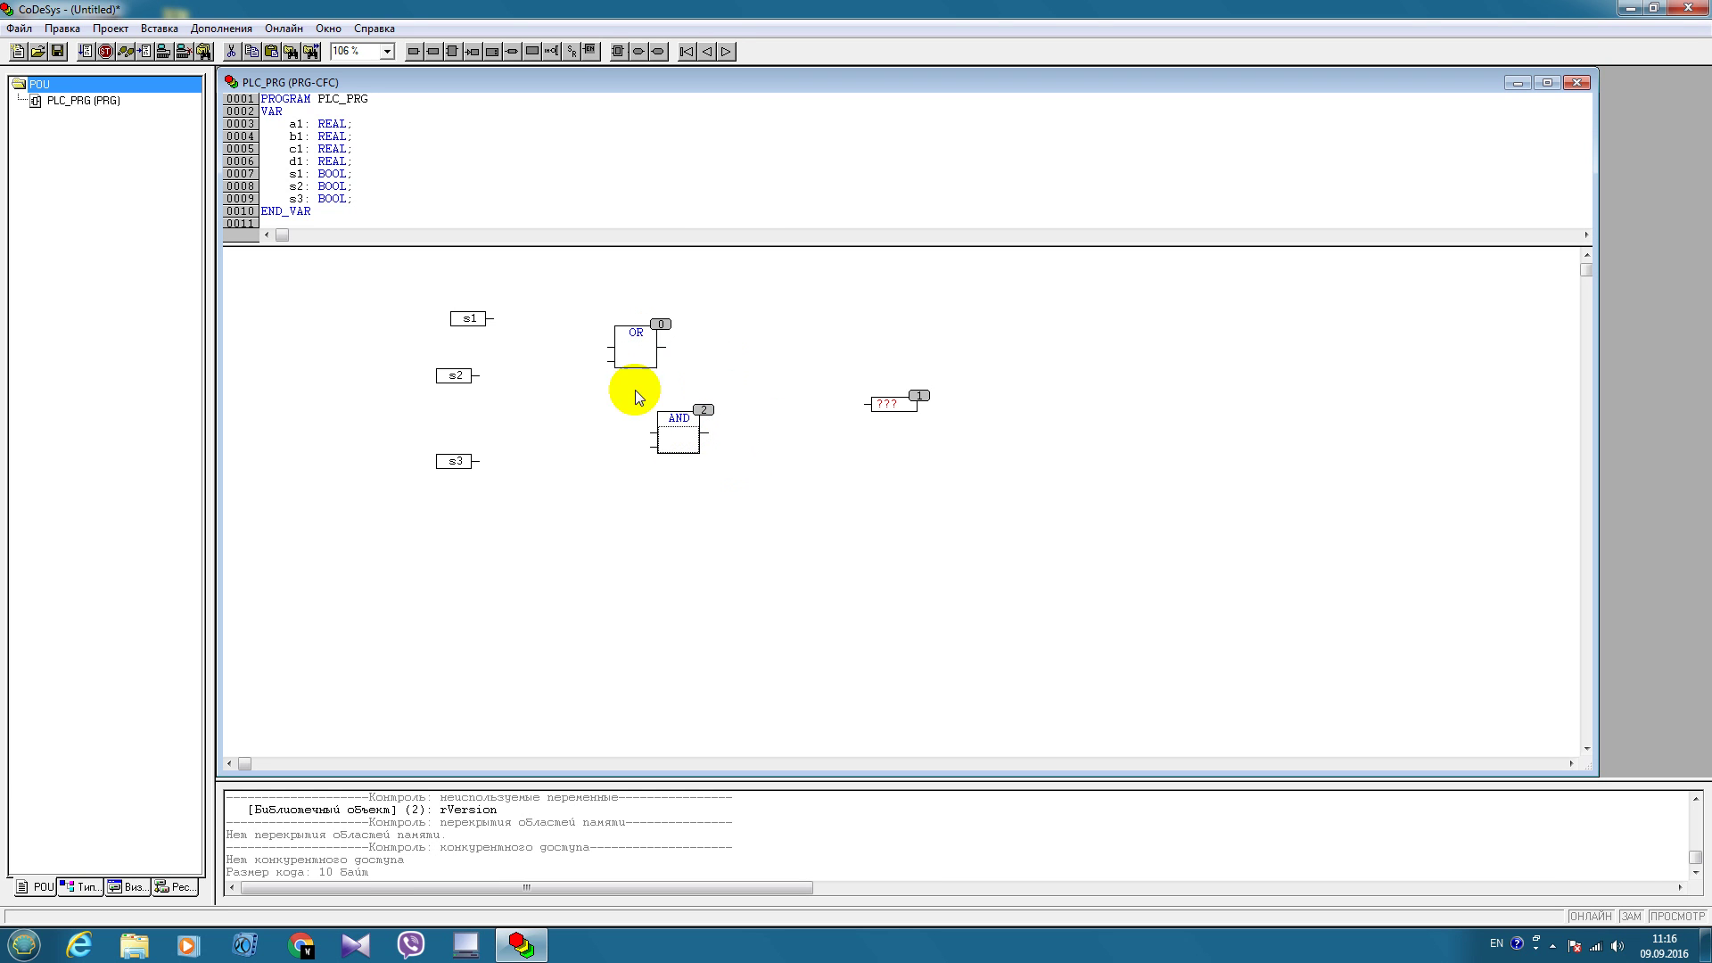
drag(644, 347, 630, 331)
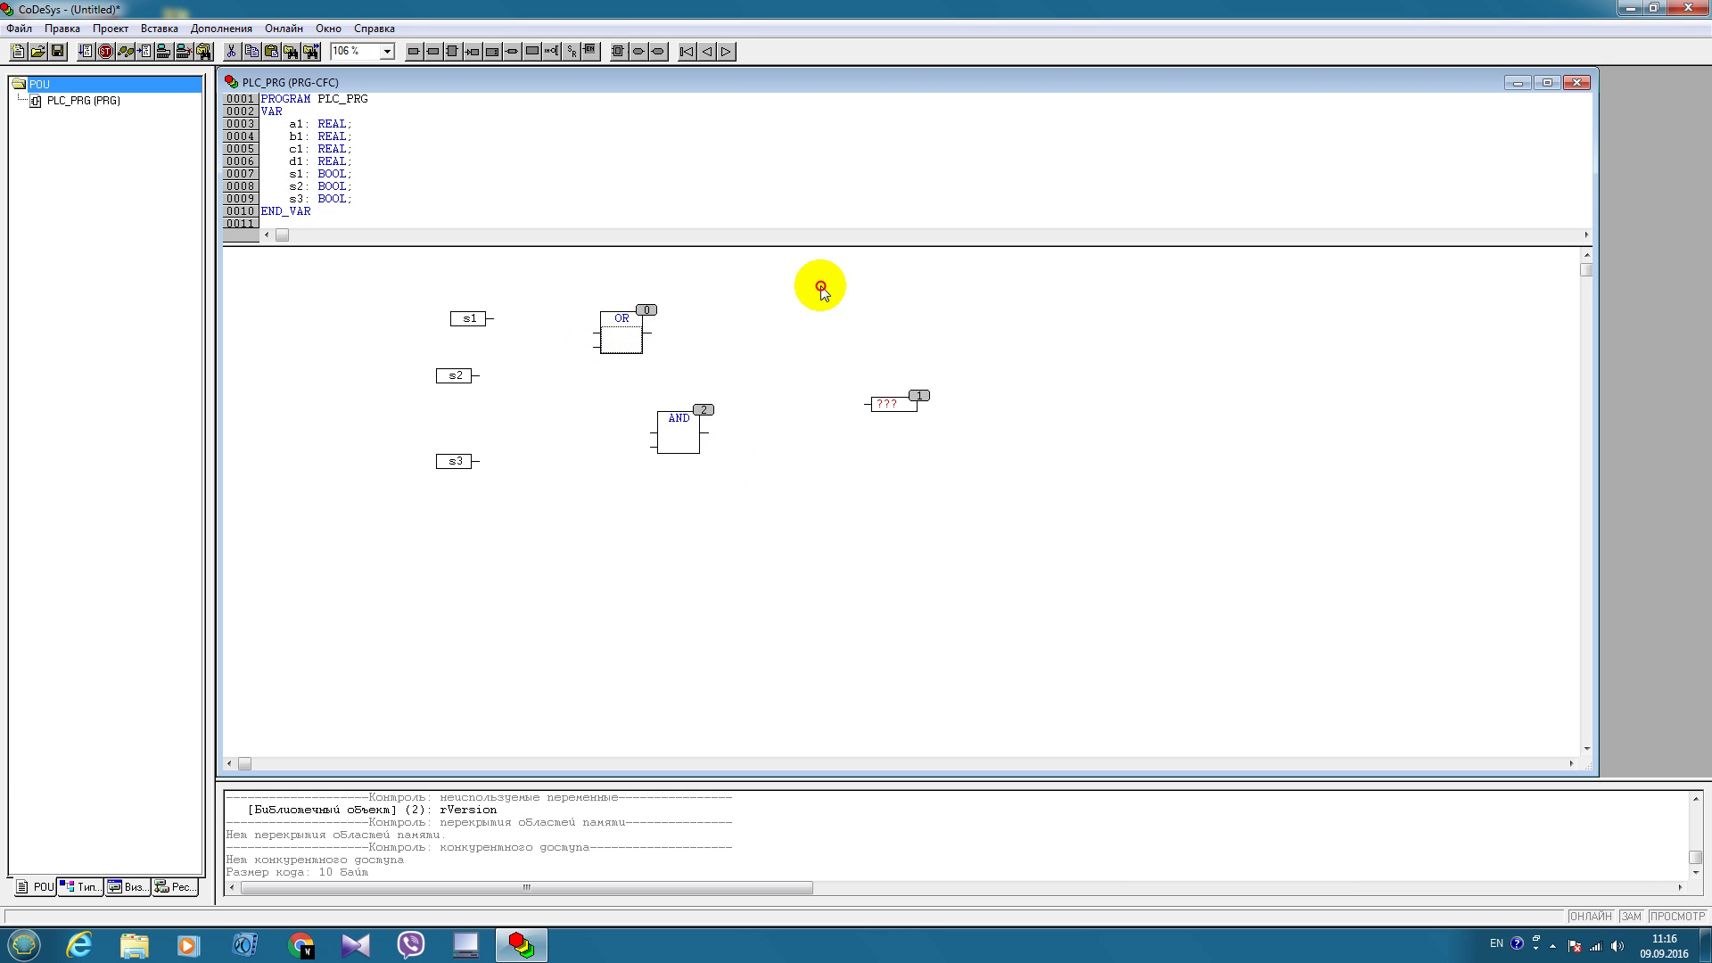
drag(497, 324, 600, 333)
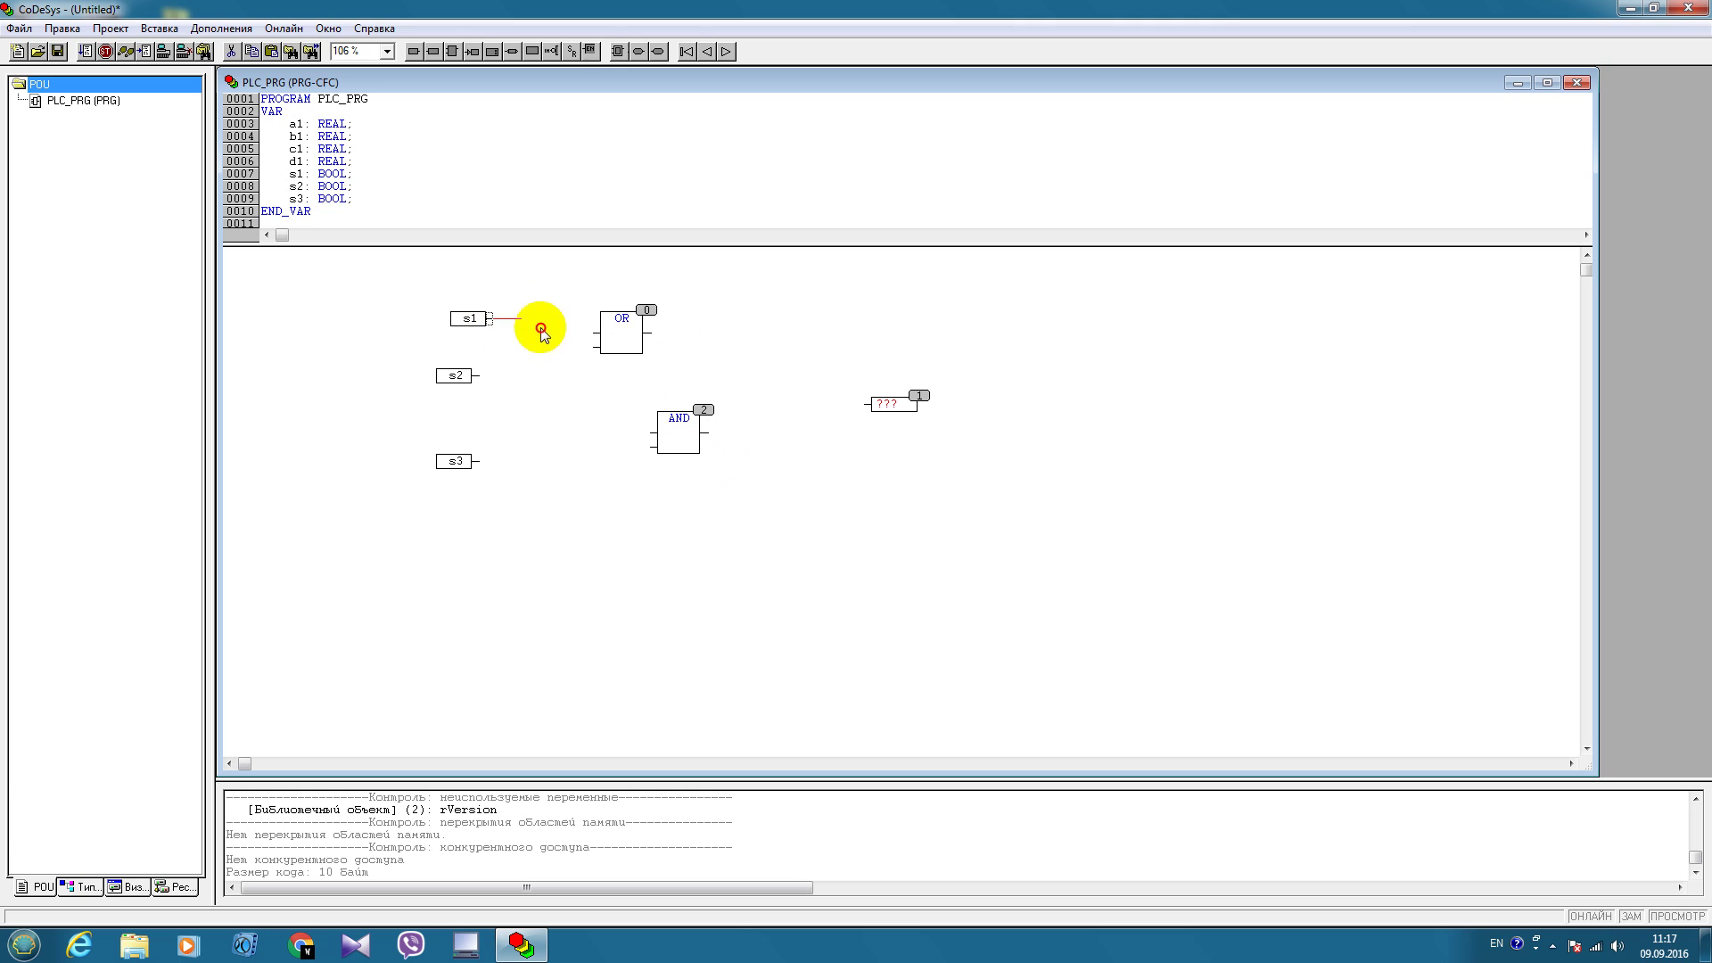
drag(478, 378, 548, 438)
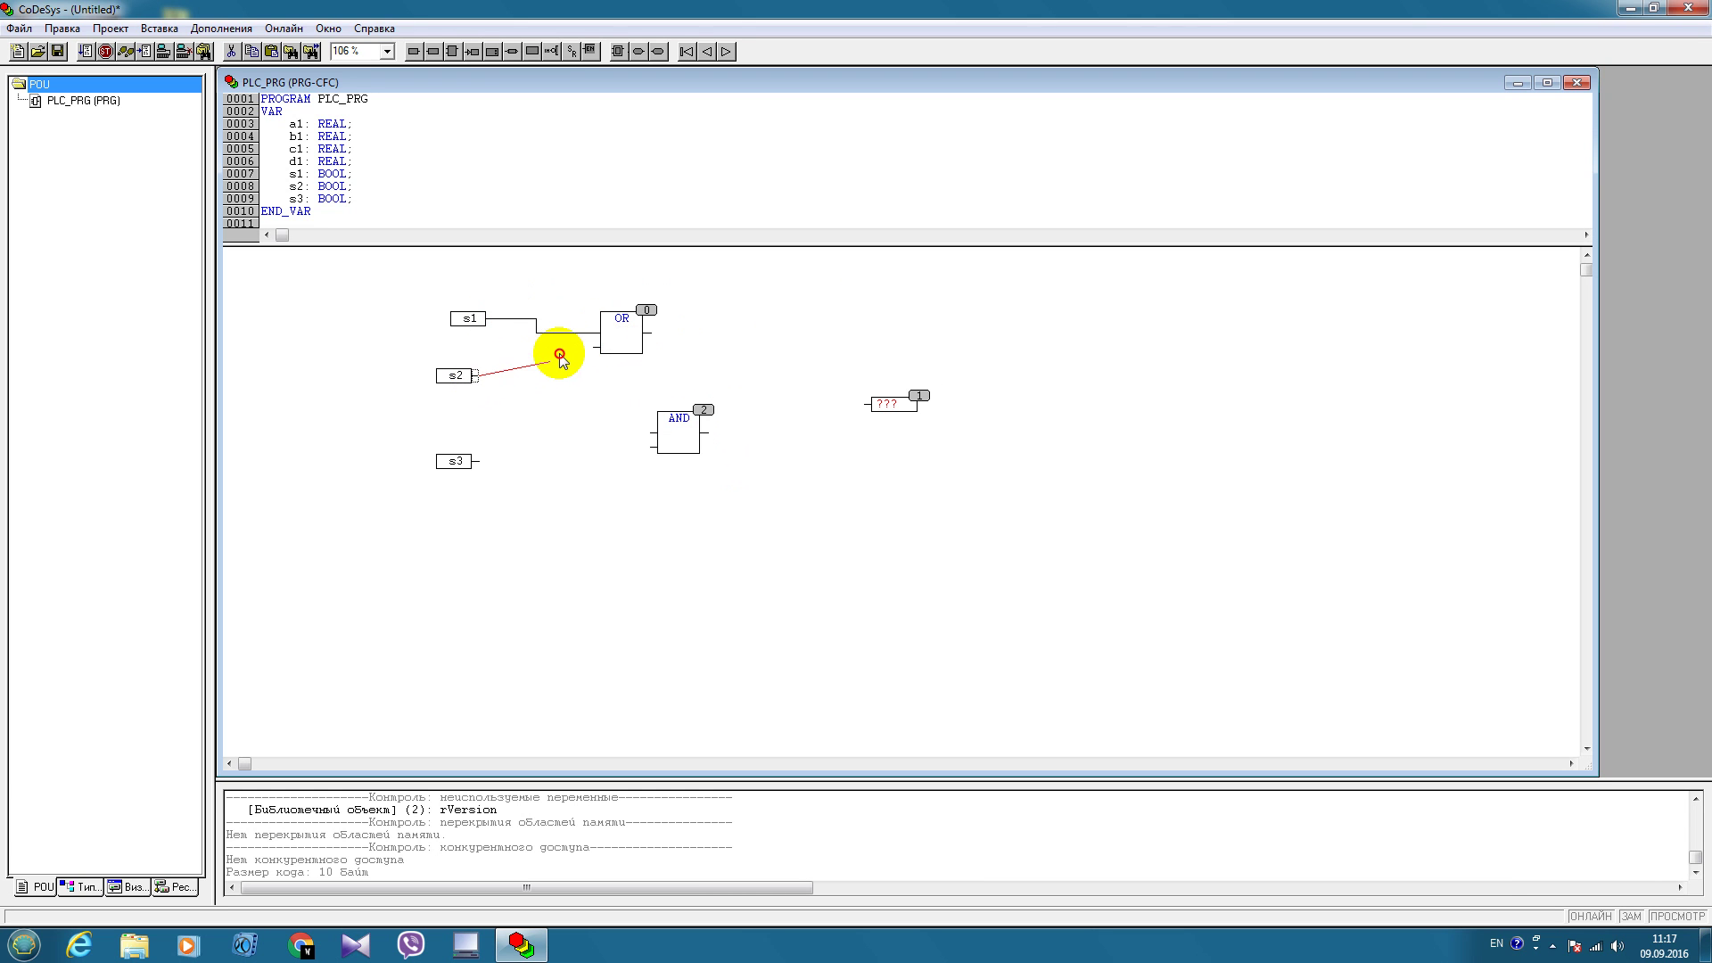
drag(475, 375, 603, 342)
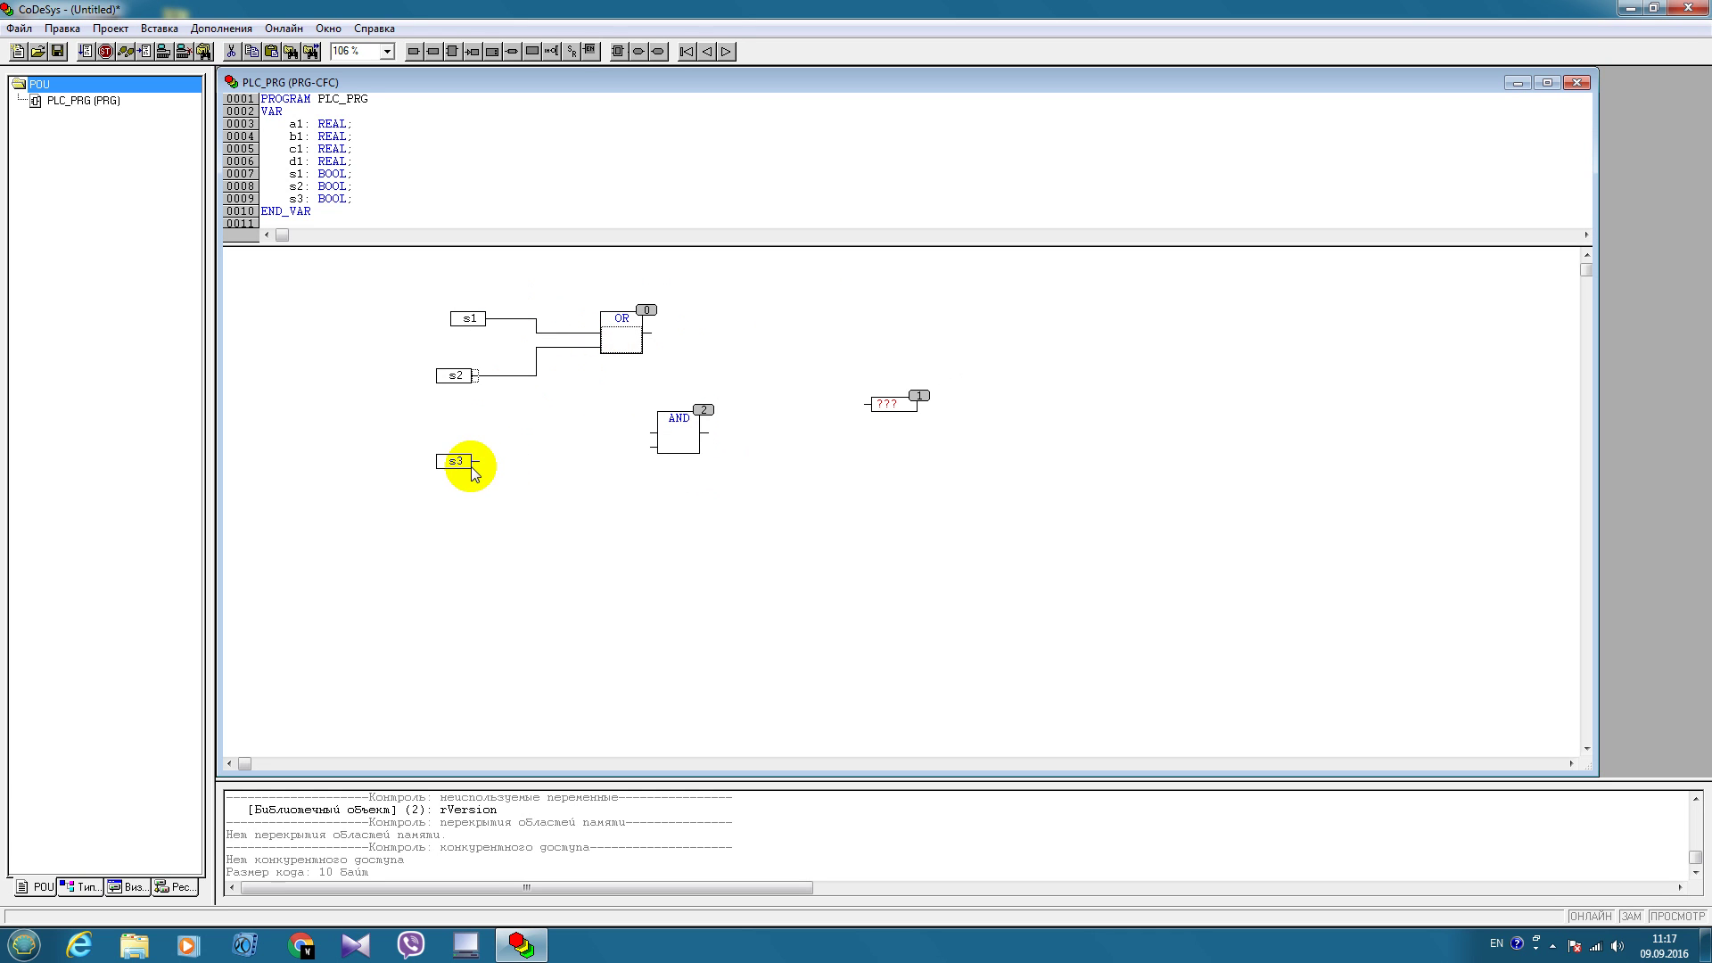
Wire s3 and the OR result into AND, and AND into the output
drag(478, 460, 655, 447)
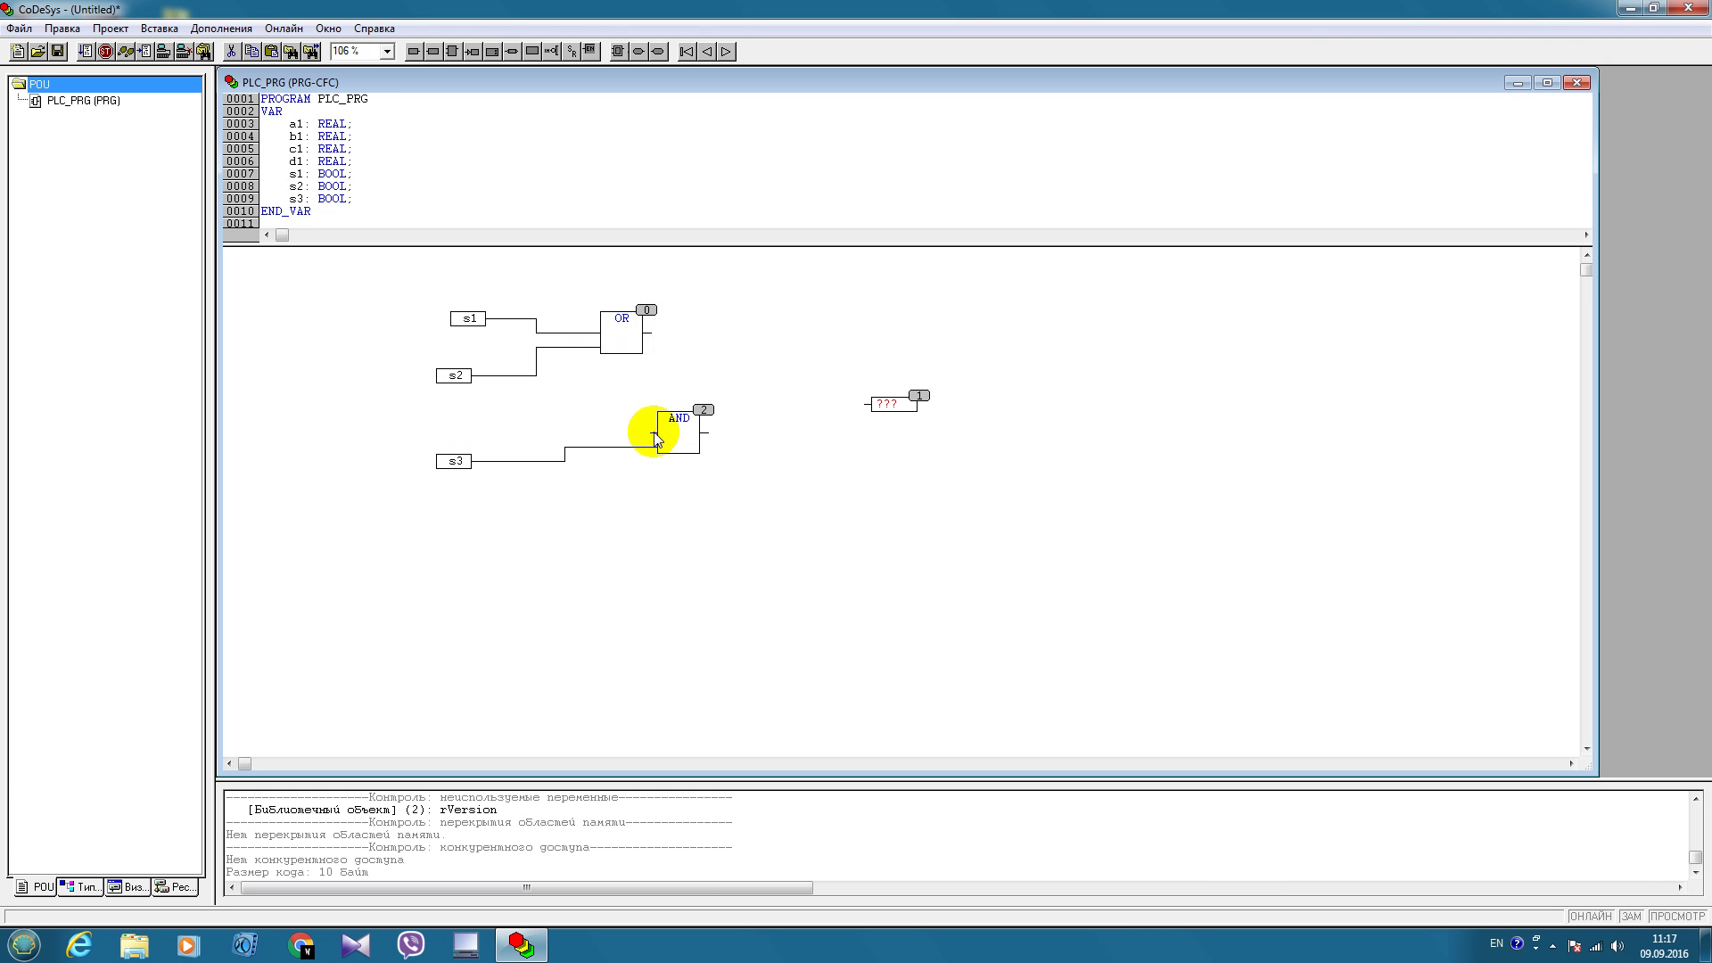
drag(654, 435, 646, 329)
click(678, 419)
click(680, 419)
drag(680, 424, 737, 366)
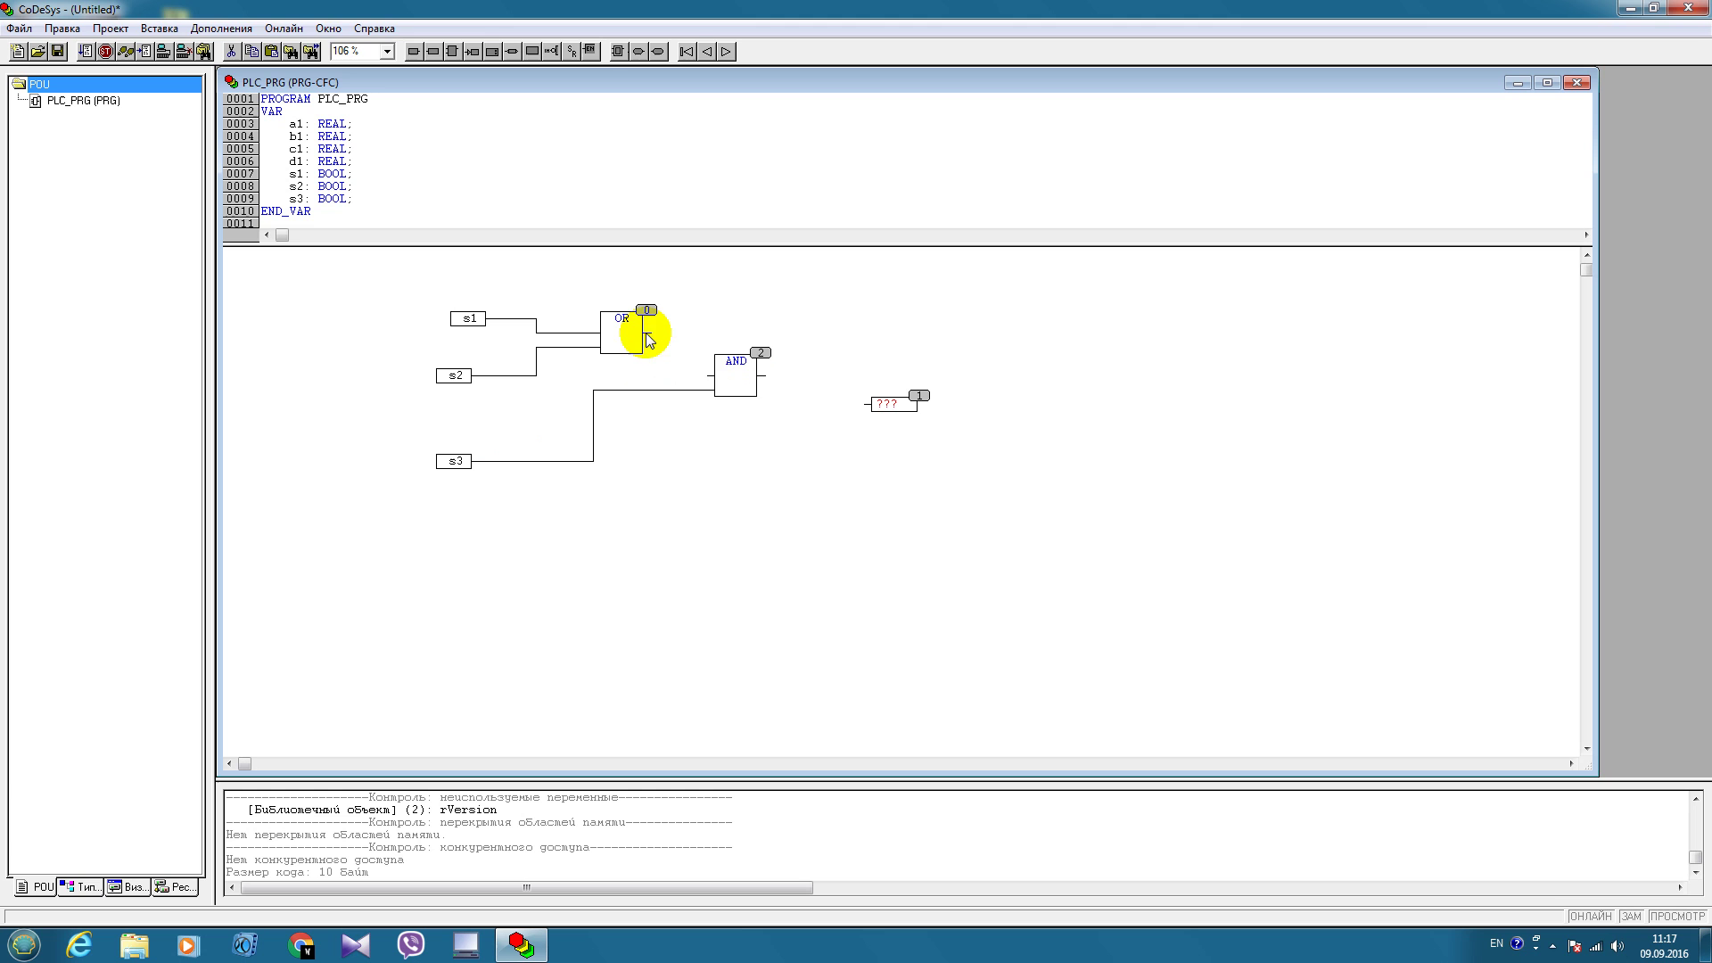
mouse_move(646, 332)
mouse_down()
mouse_move(712, 375)
mouse_move(865, 404)
mouse_move(756, 374)
mouse_up()
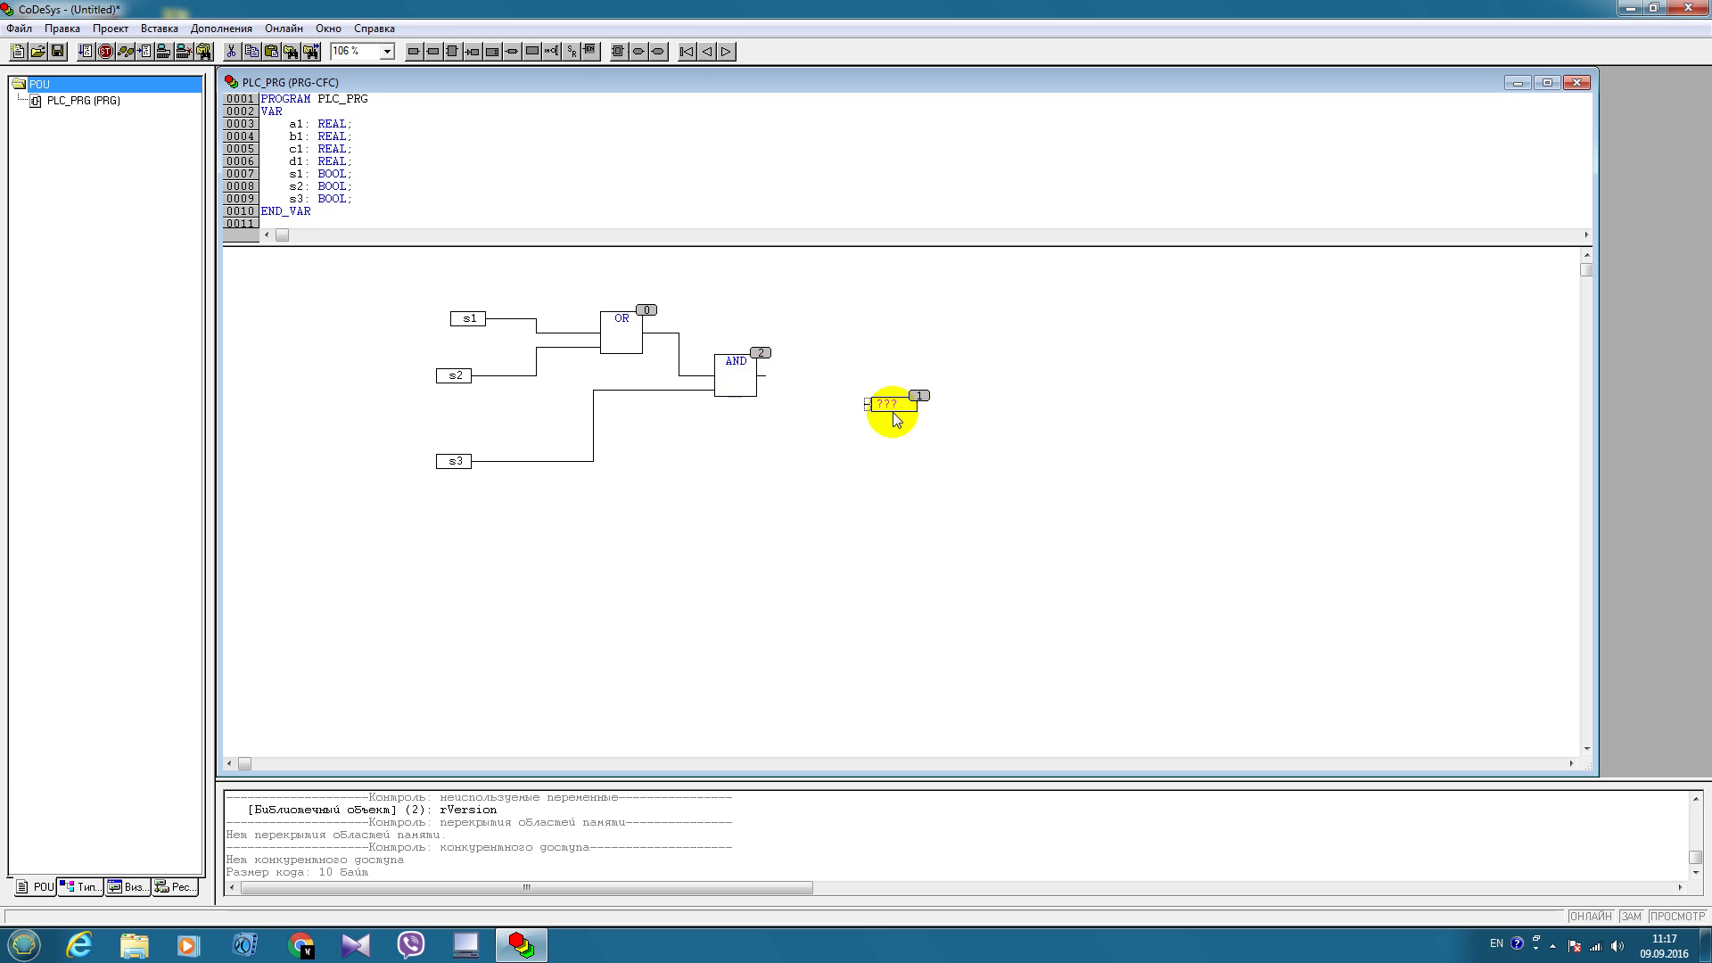
drag(865, 404, 763, 384)
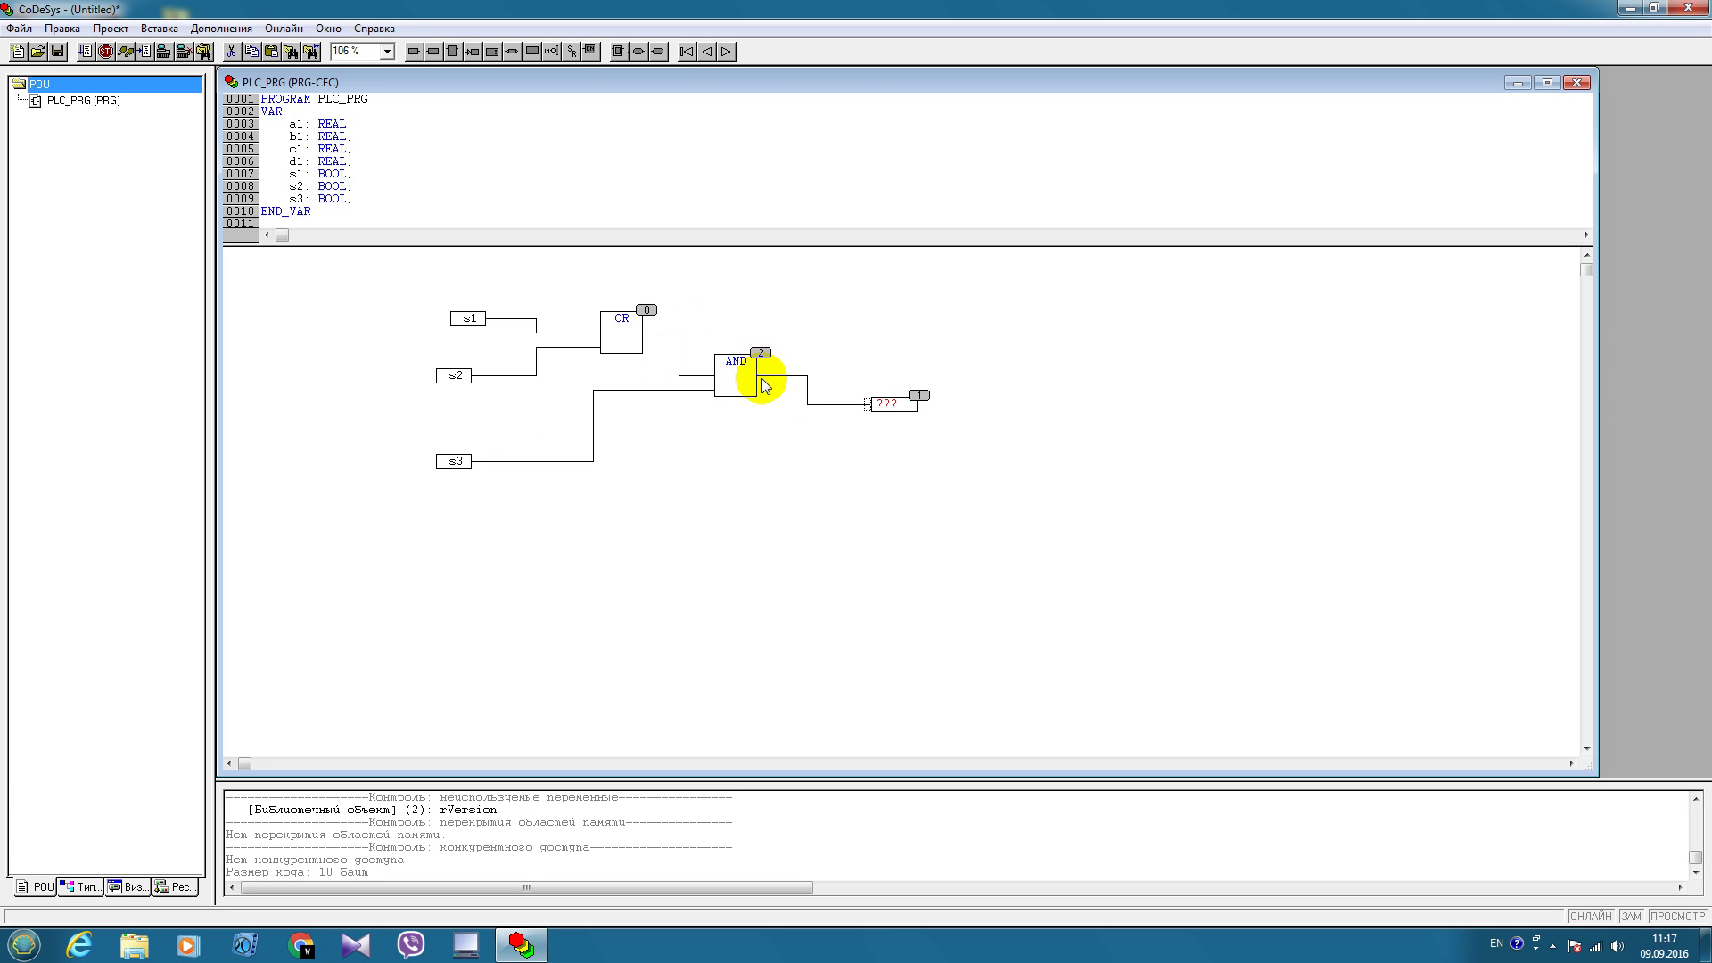
Name the output s4, declare it BOOL, and dismiss the update notification
click(883, 402)
text(s)
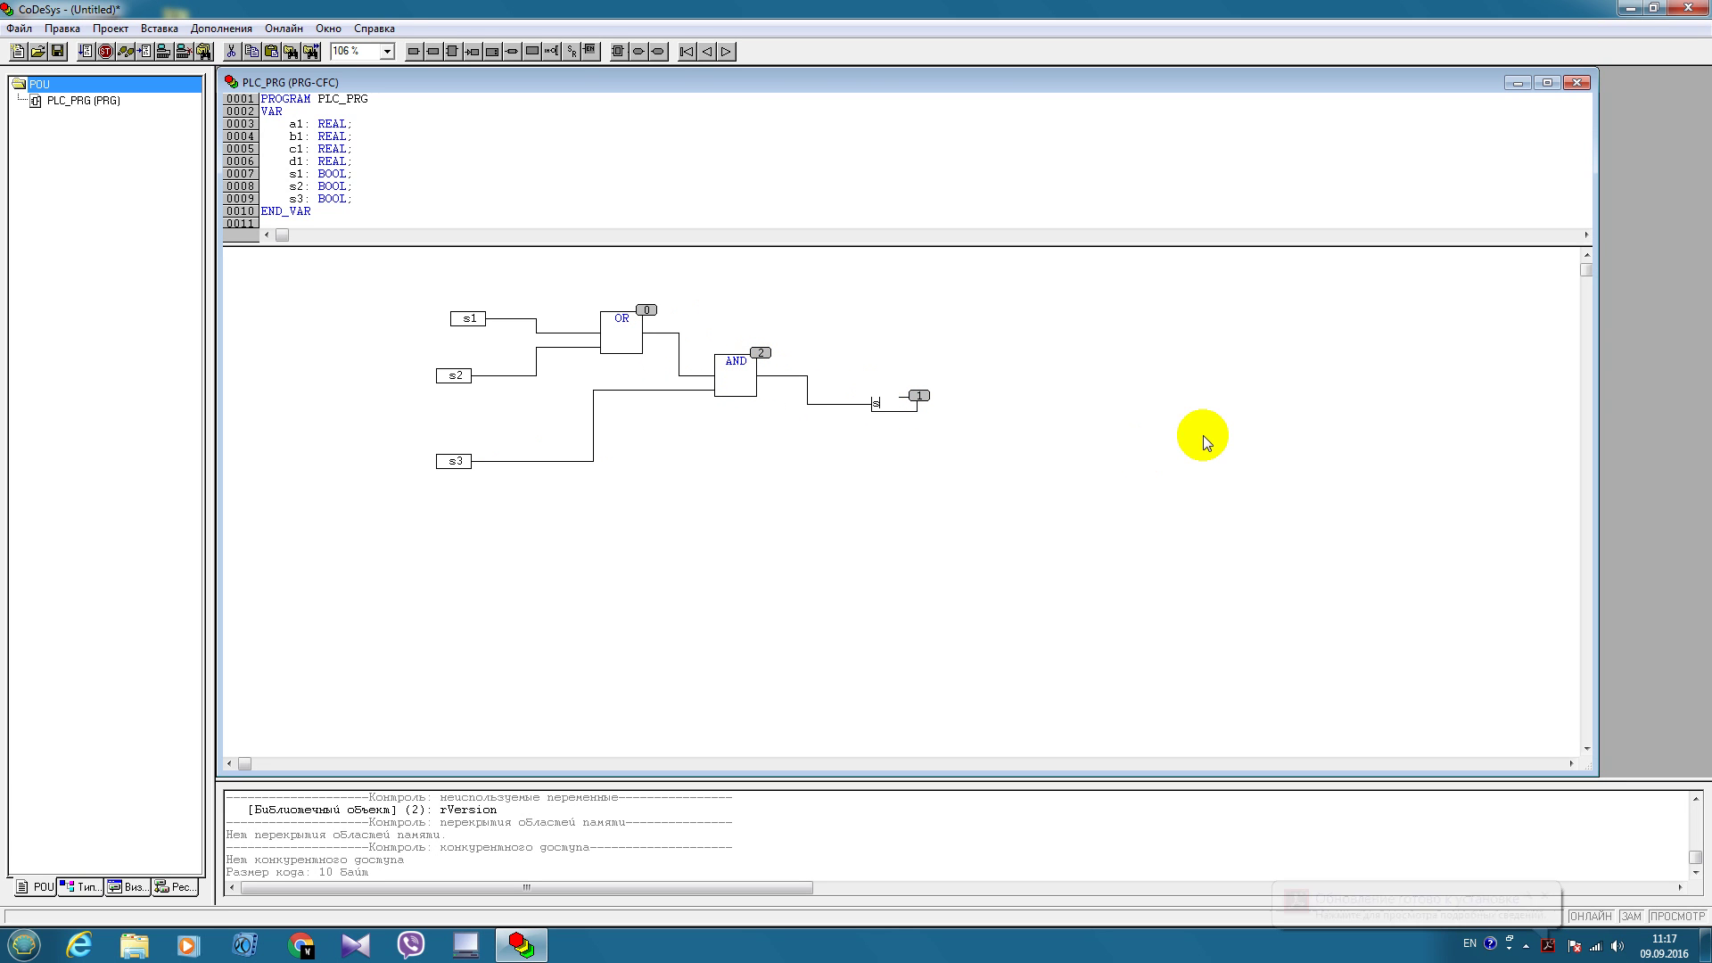
text(4)
key(Return)
click(1062, 419)
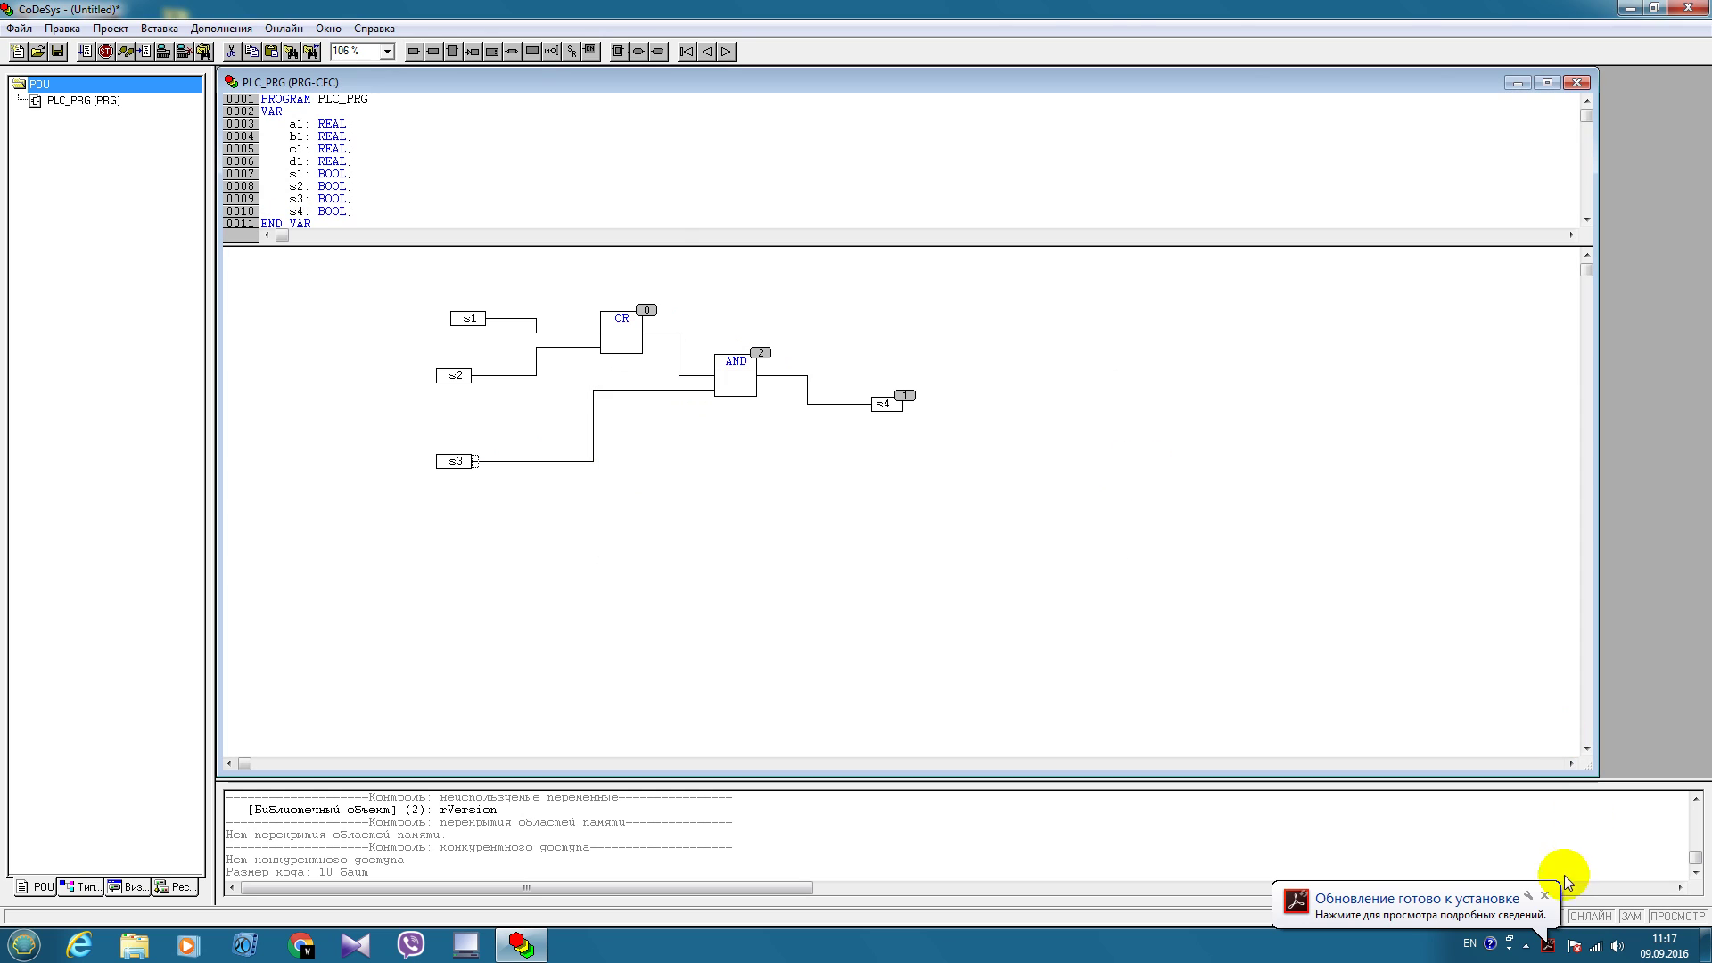
click(1546, 895)
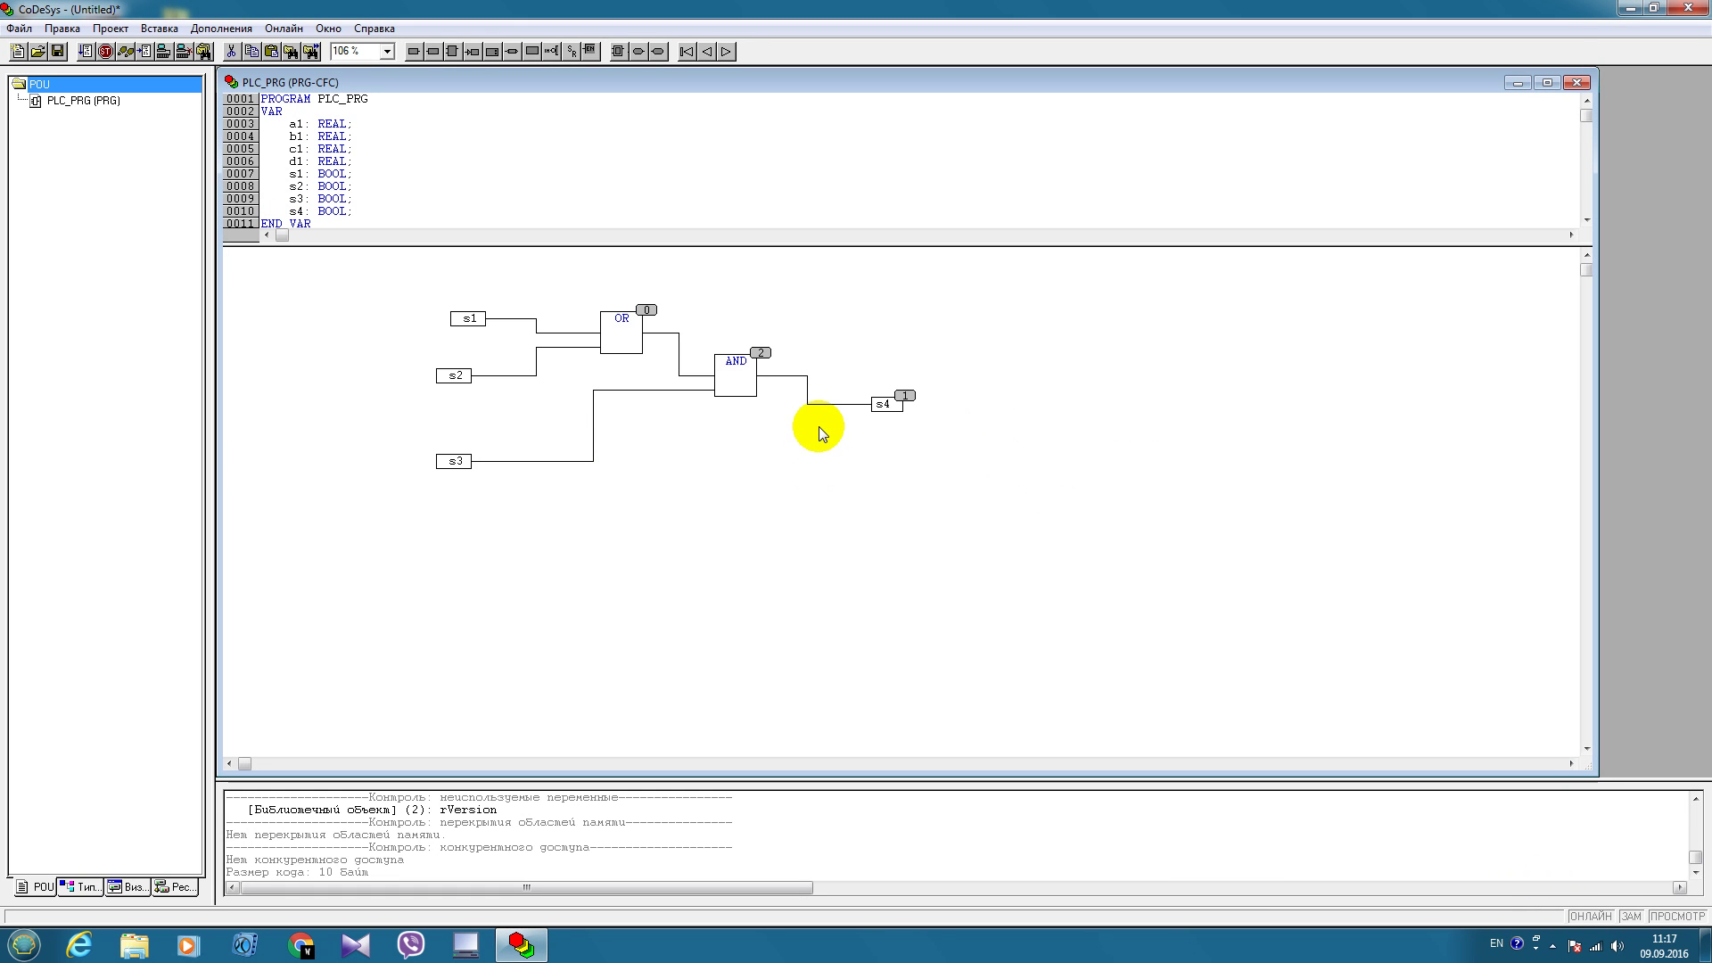
Log in to the simulated controller and start the program with F5
click(282, 28)
click(280, 44)
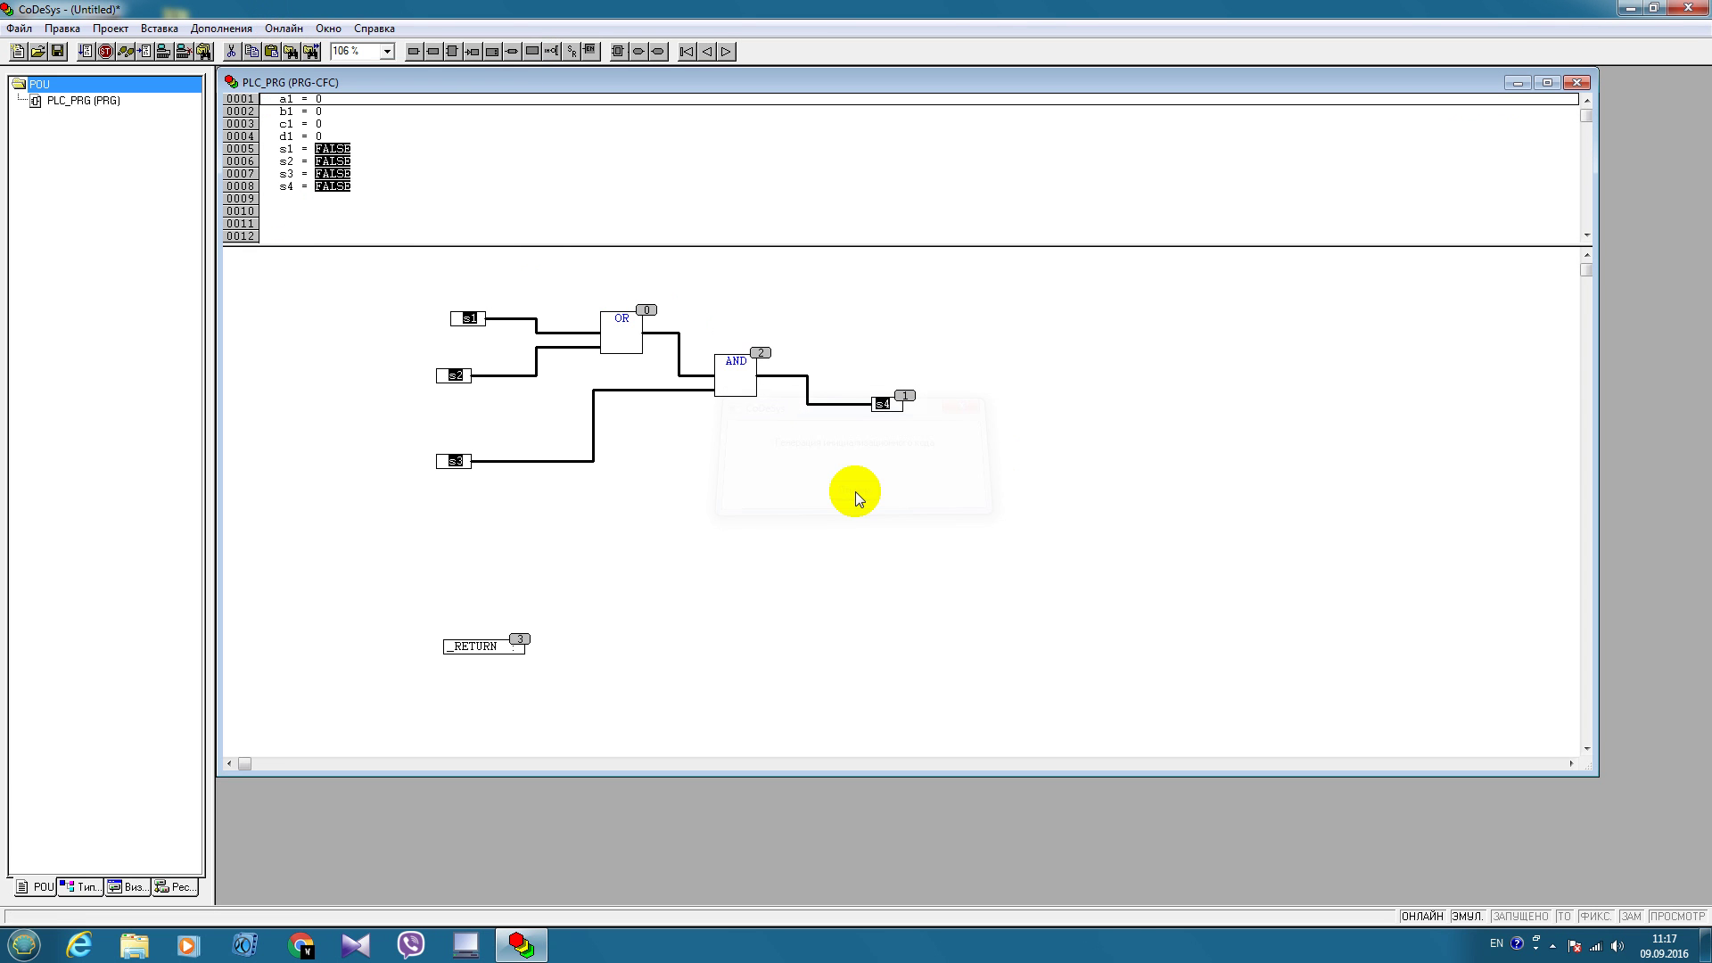
key(F5)
Write TRUE to s1 and s3 so s4 reads TRUE
double_click(456, 320)
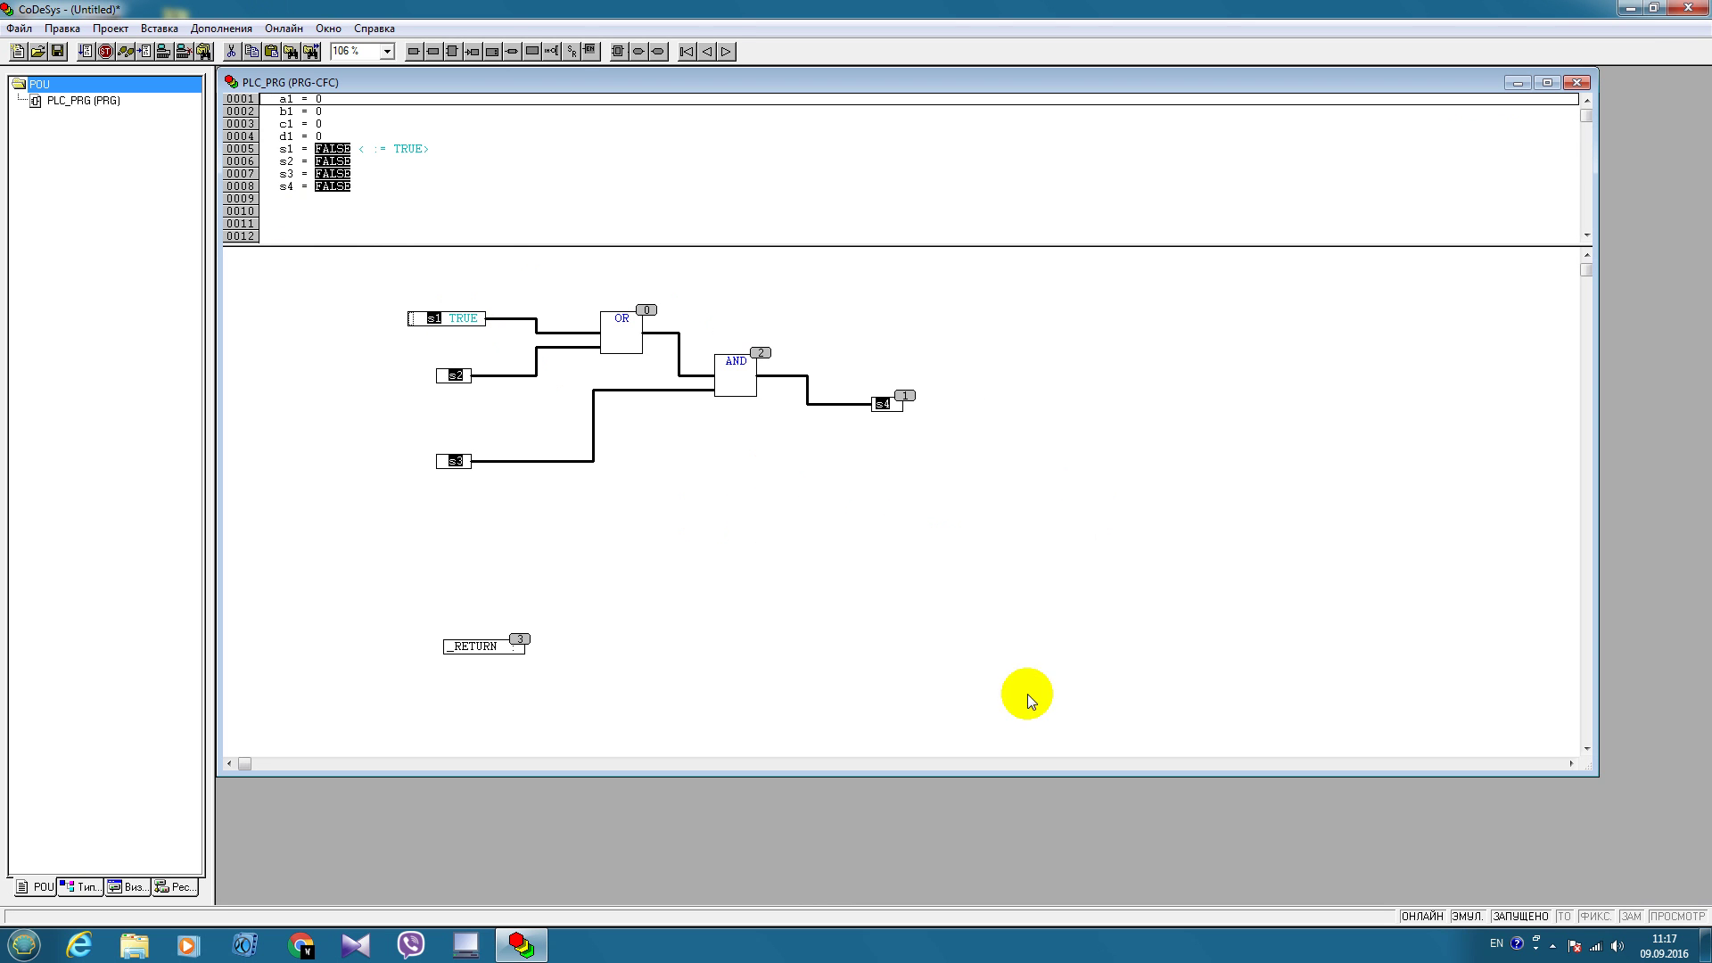
key(ctrl+F7)
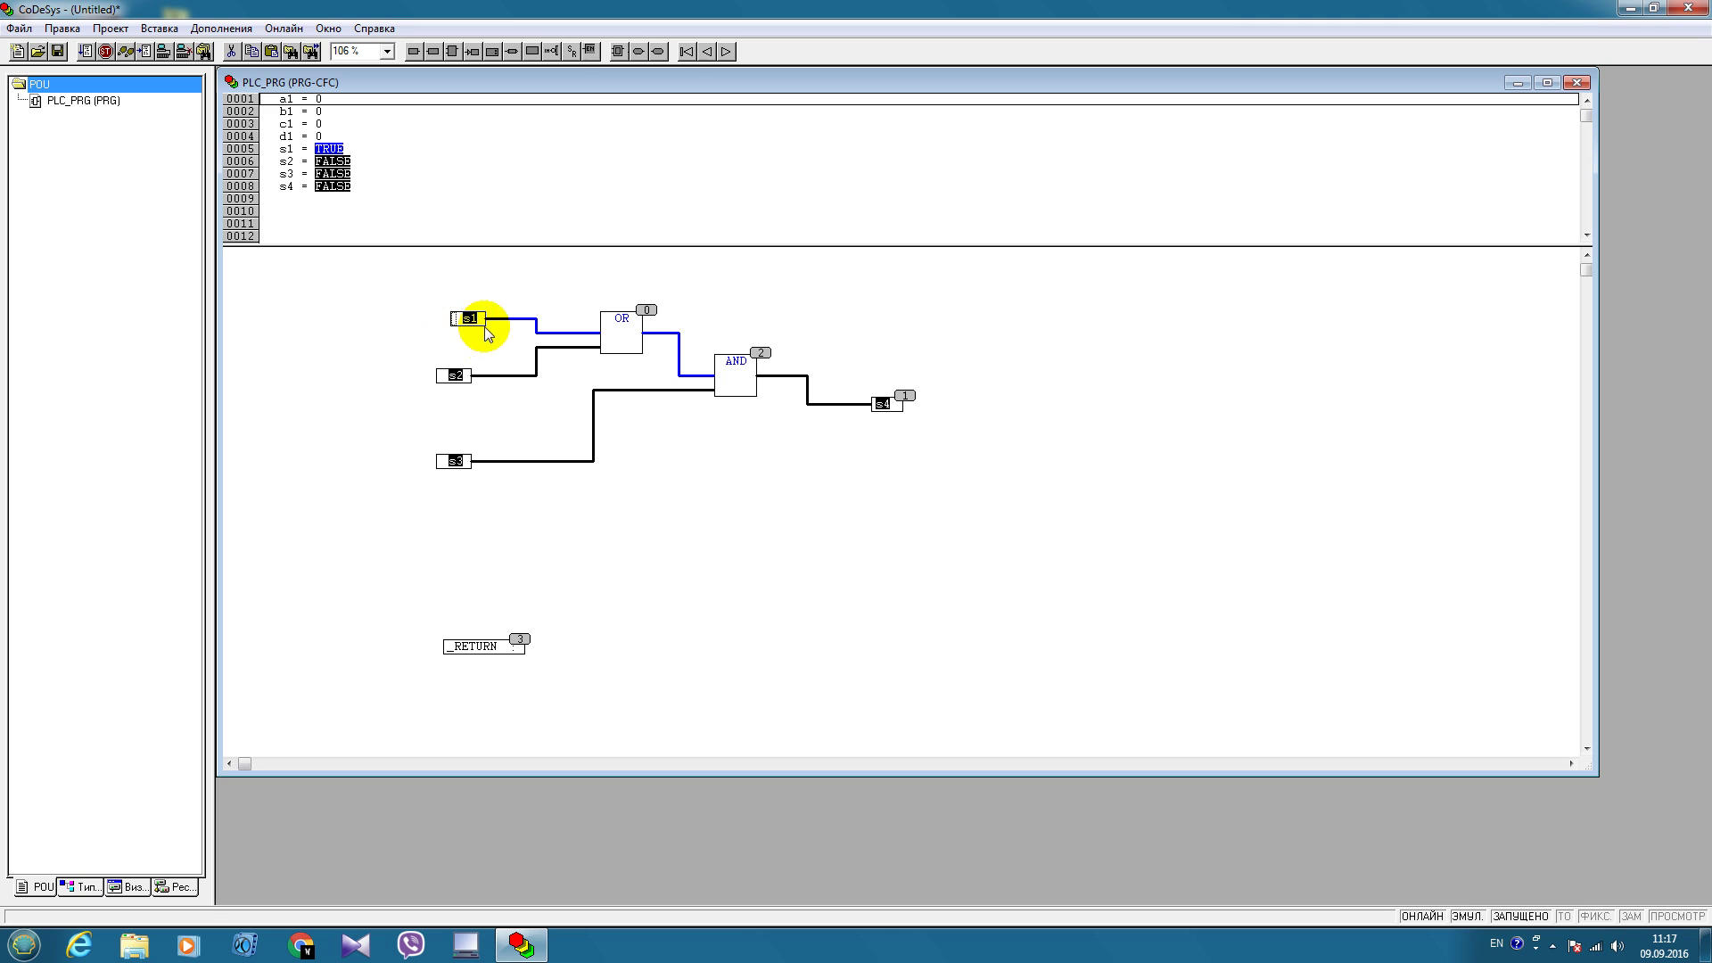
double_click(452, 462)
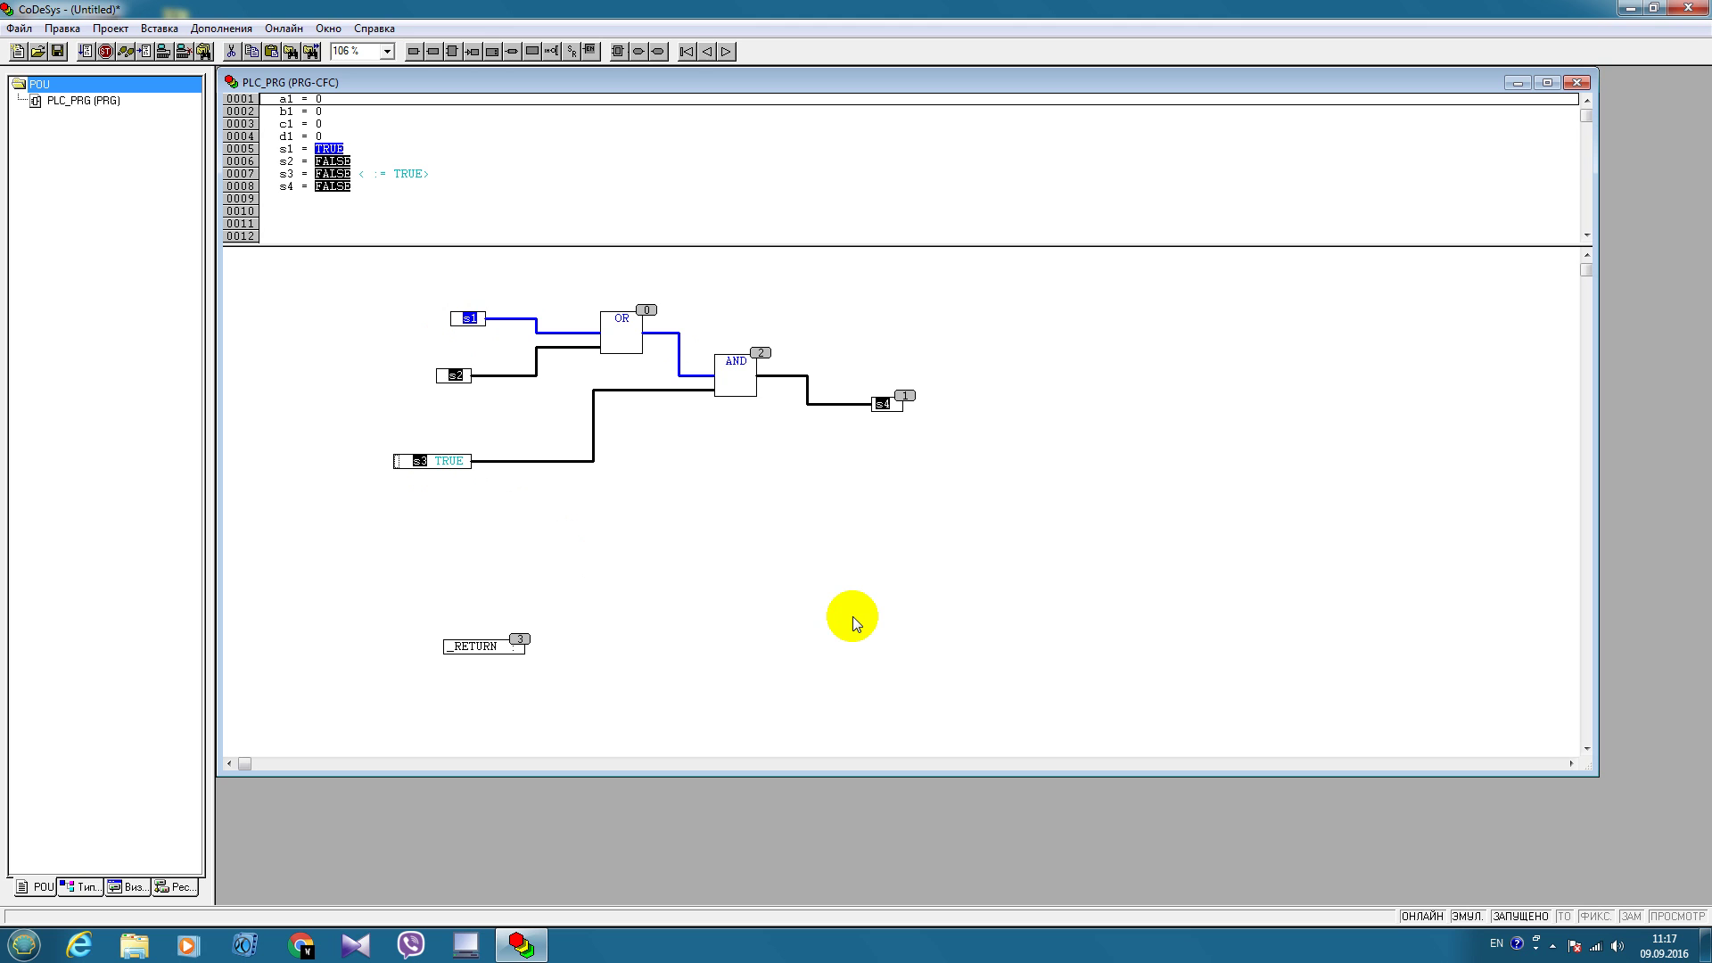
key(ctrl+F7)
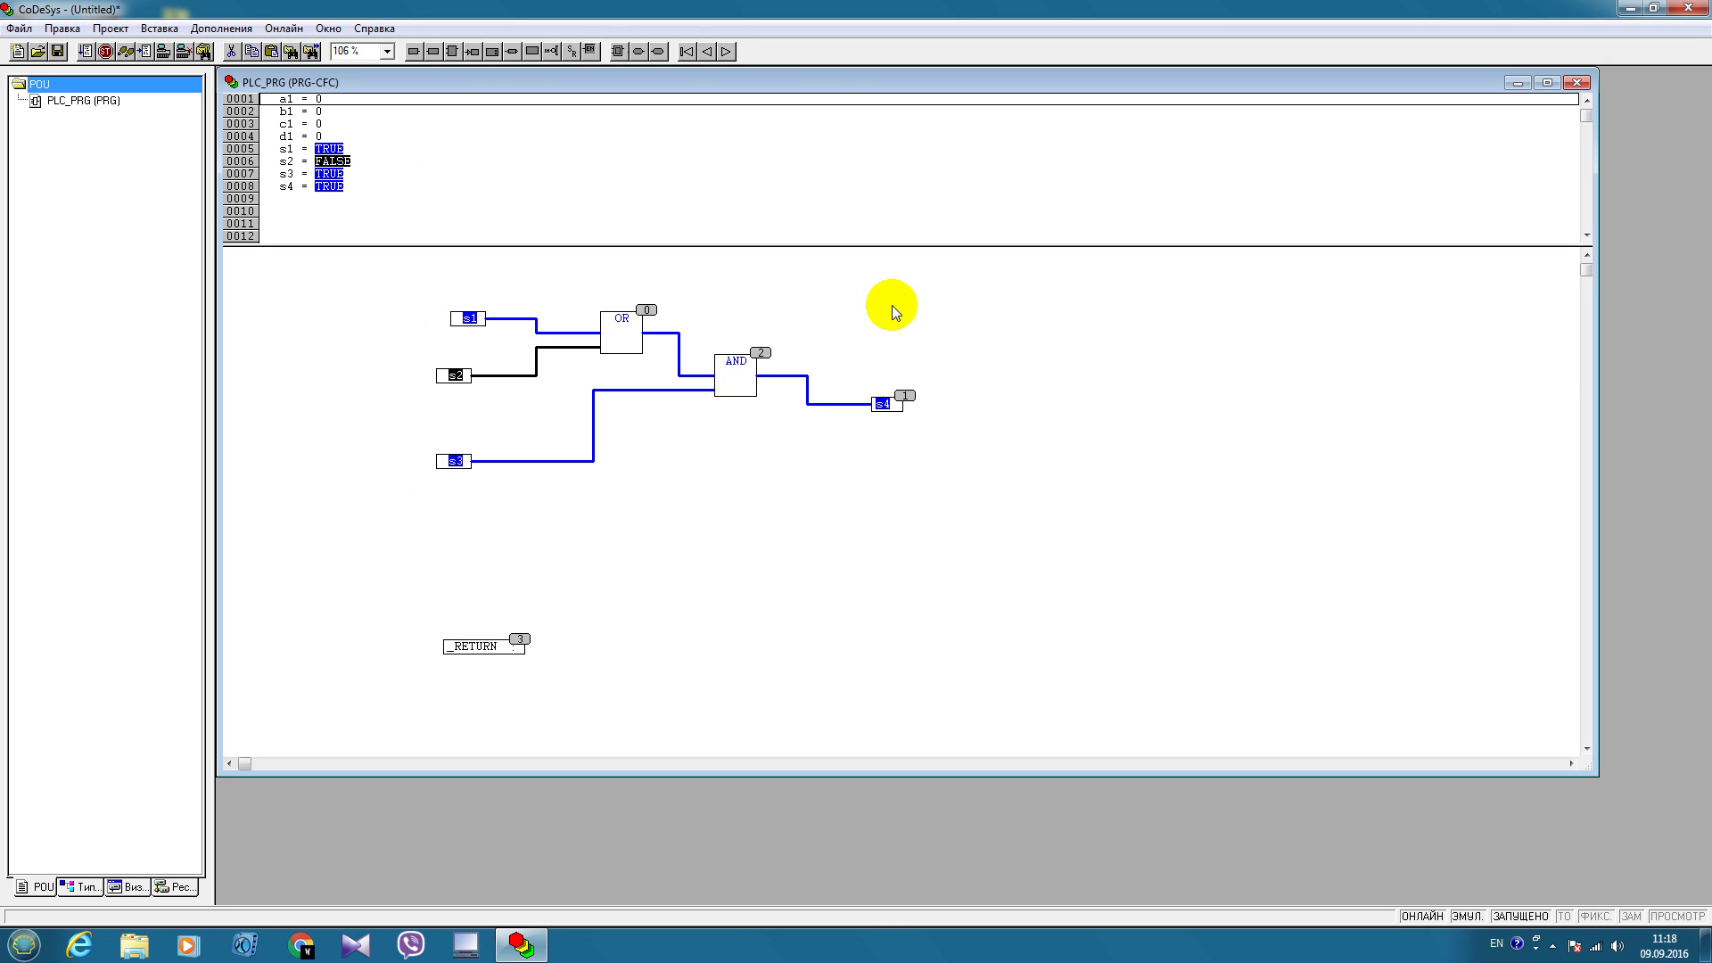
Log out of the controller and select all elements of the OR/AND diagram
click(286, 28)
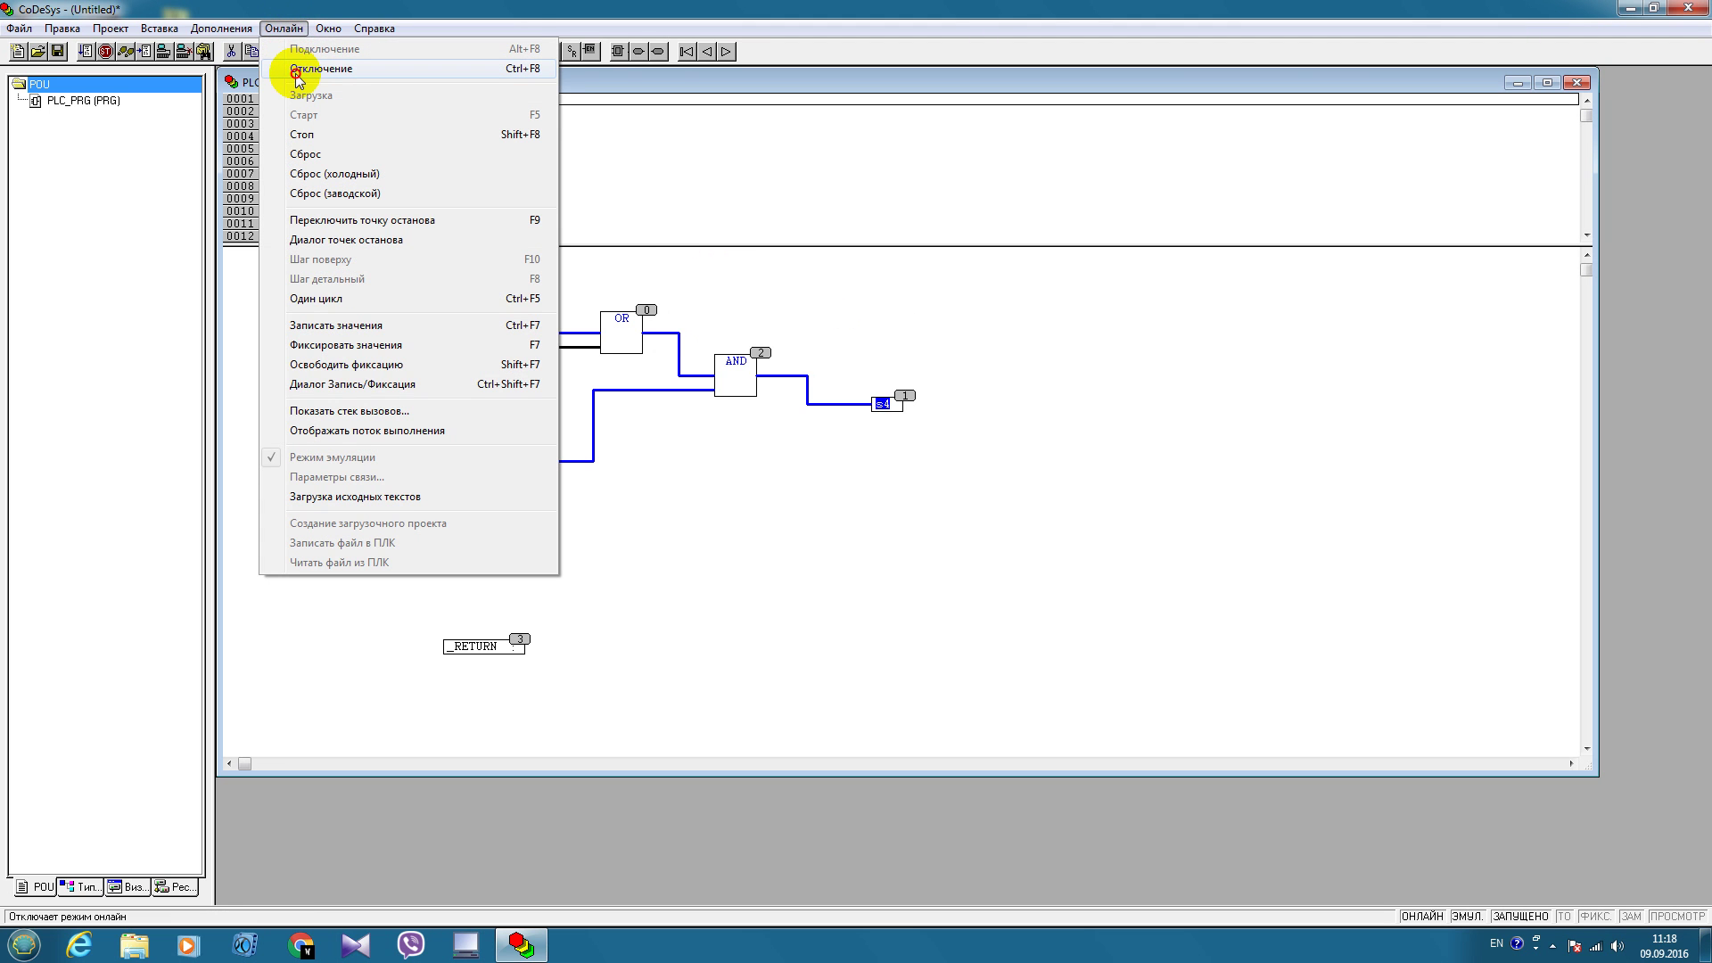
click(297, 71)
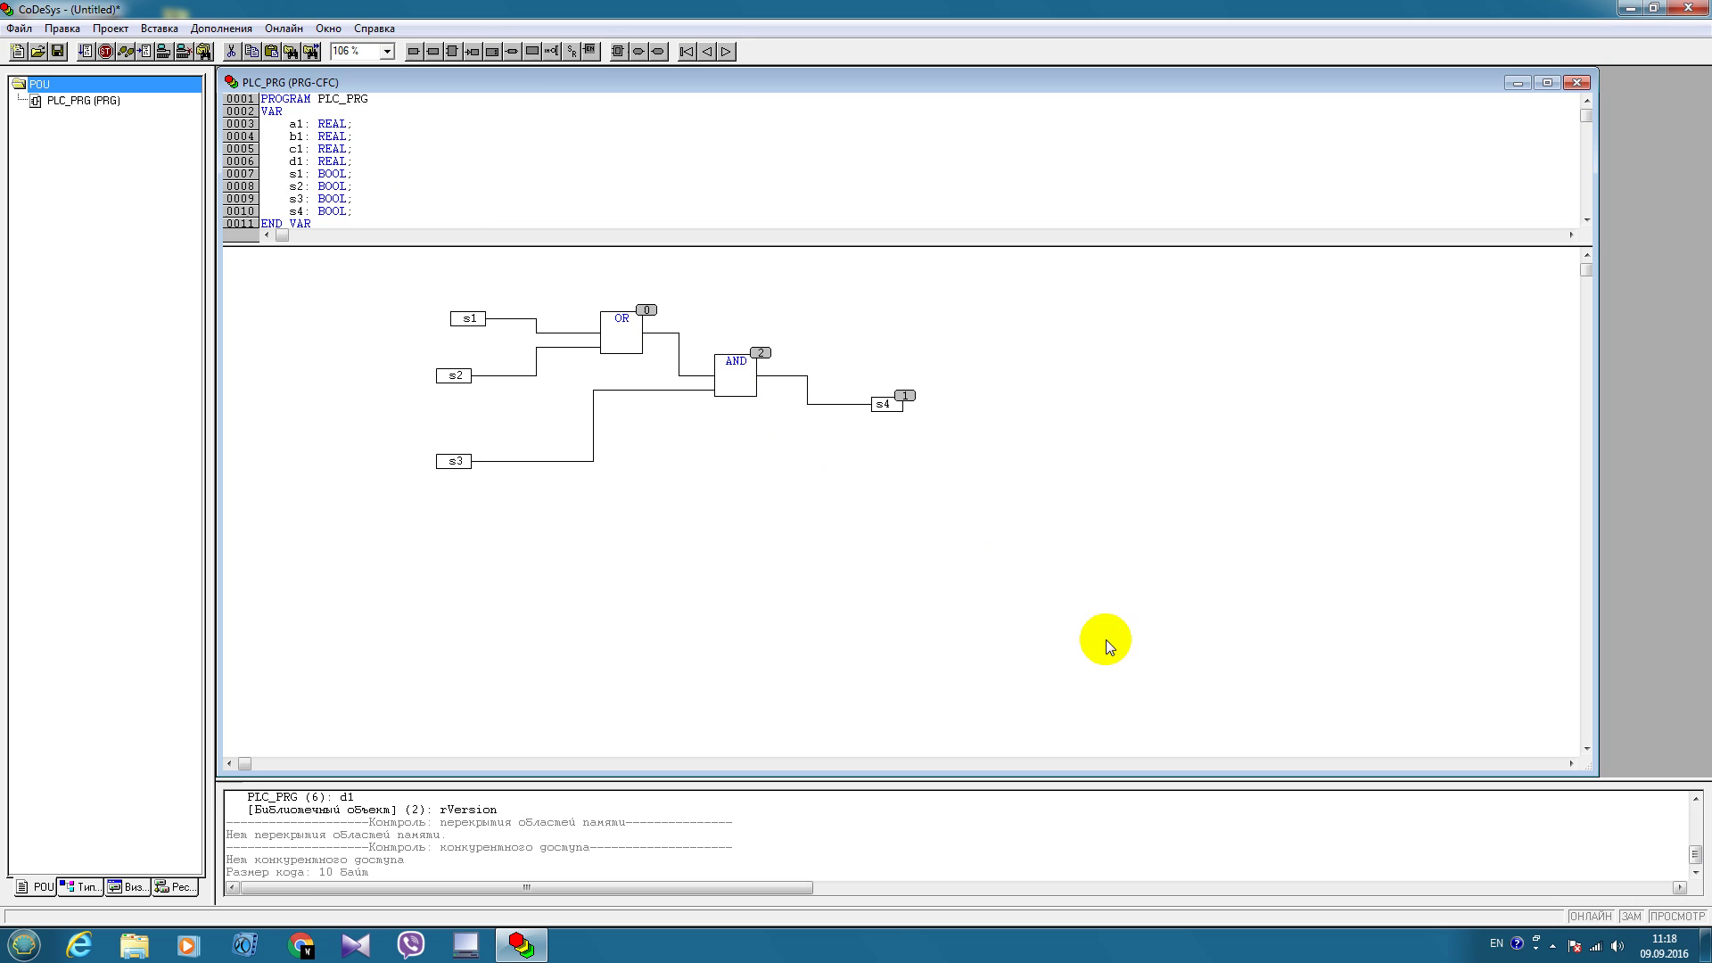
drag(1030, 606, 364, 272)
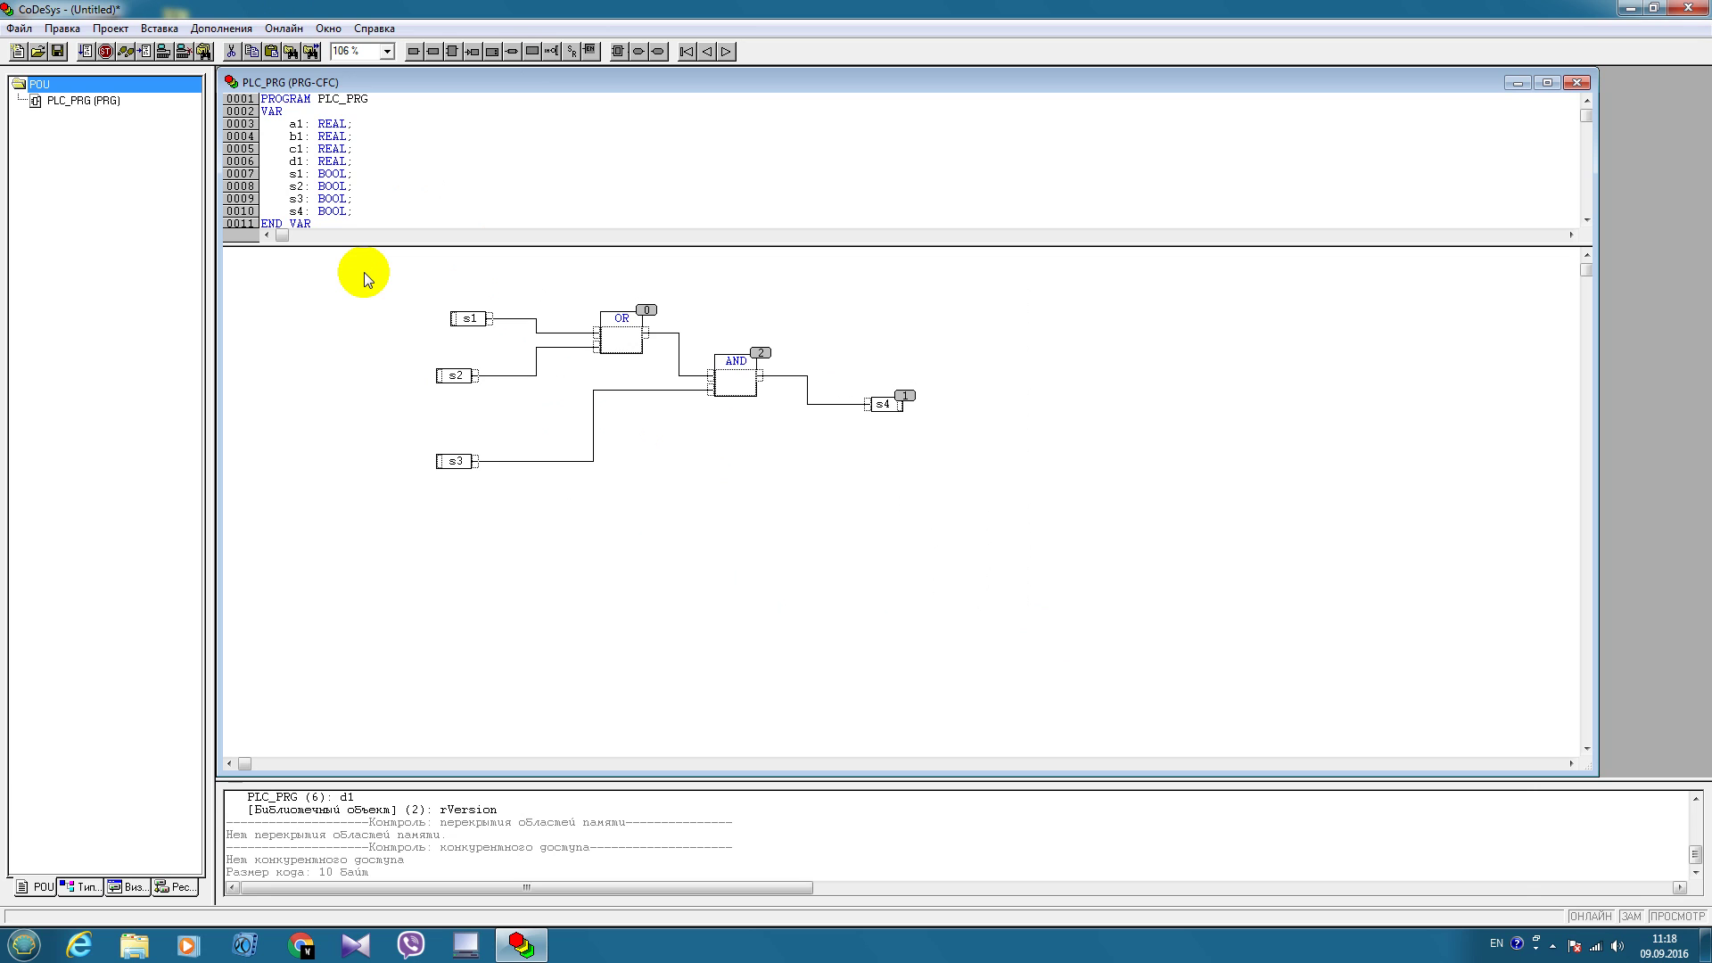
Delete the OR/AND diagram and add a single BOOL input named start
key(Delete)
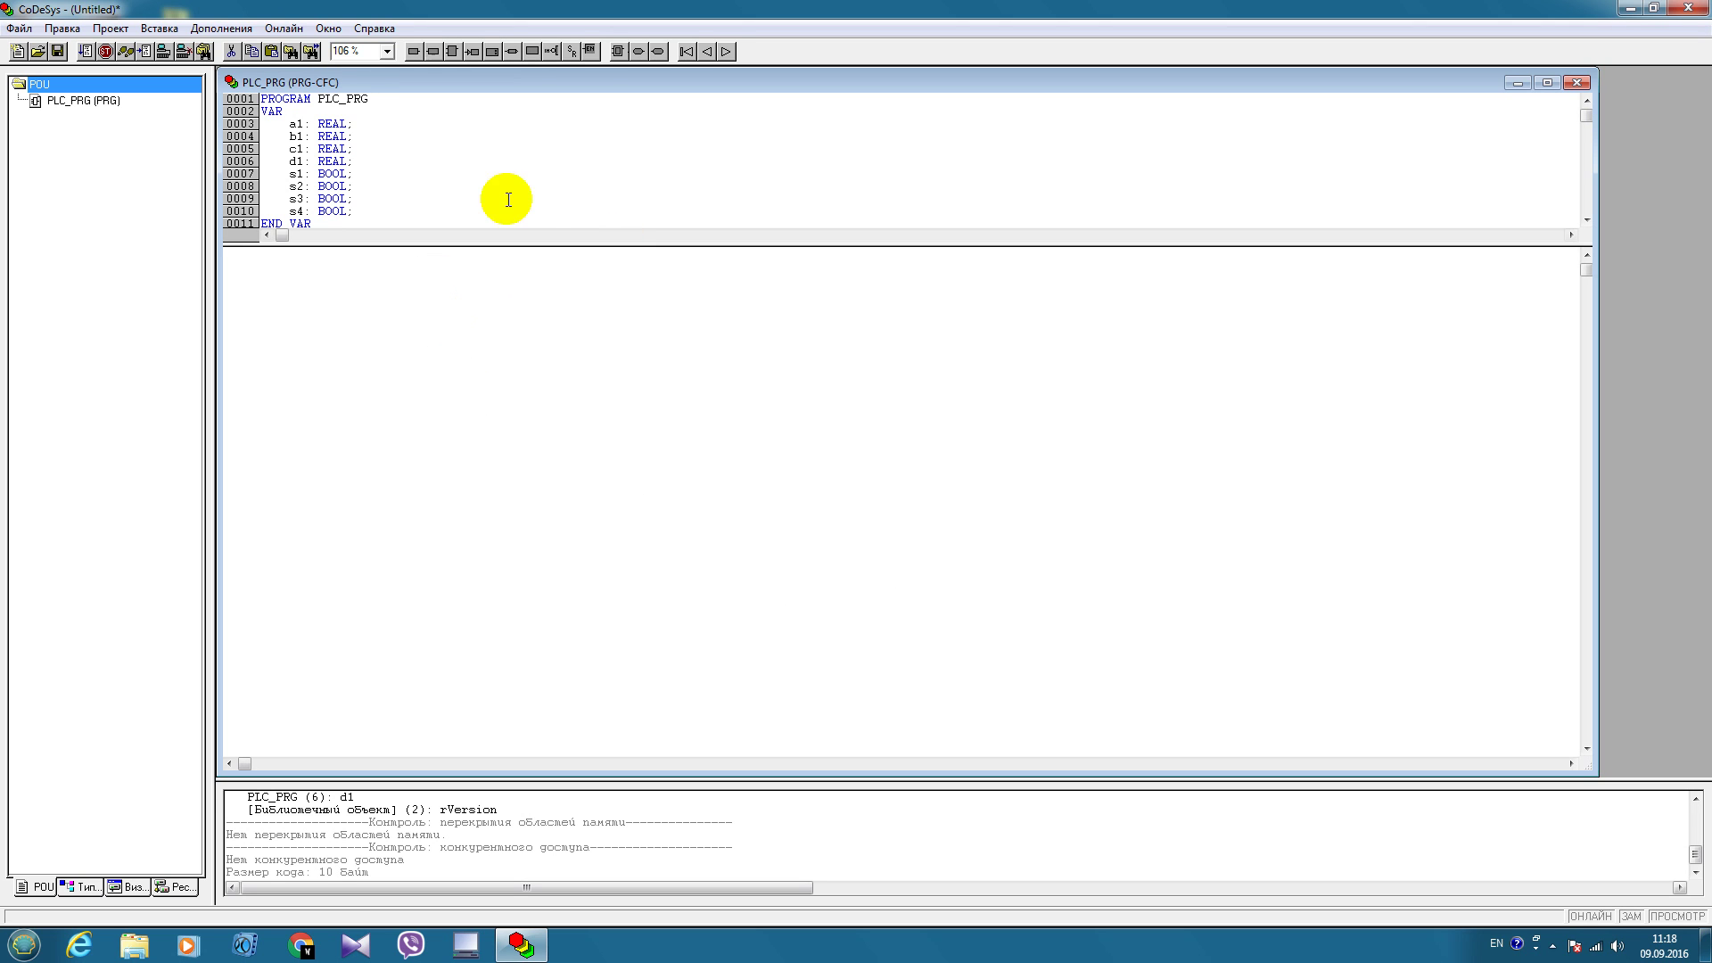
click(413, 51)
click(422, 378)
text(start)
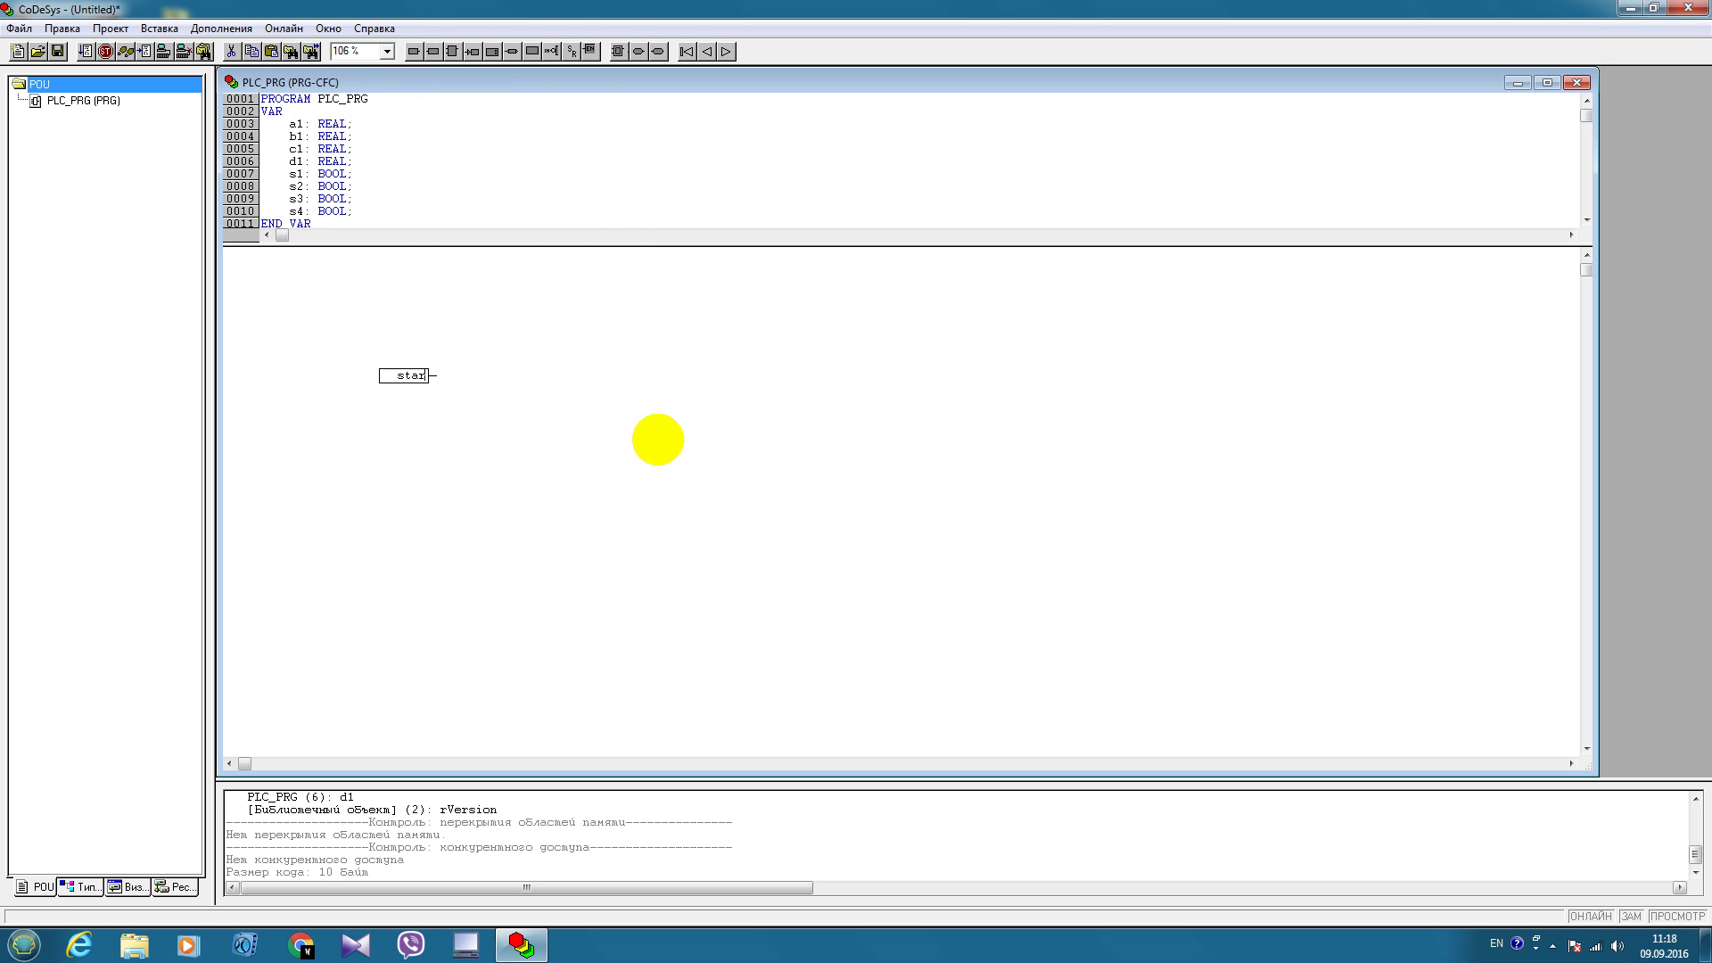
click(658, 441)
click(1063, 418)
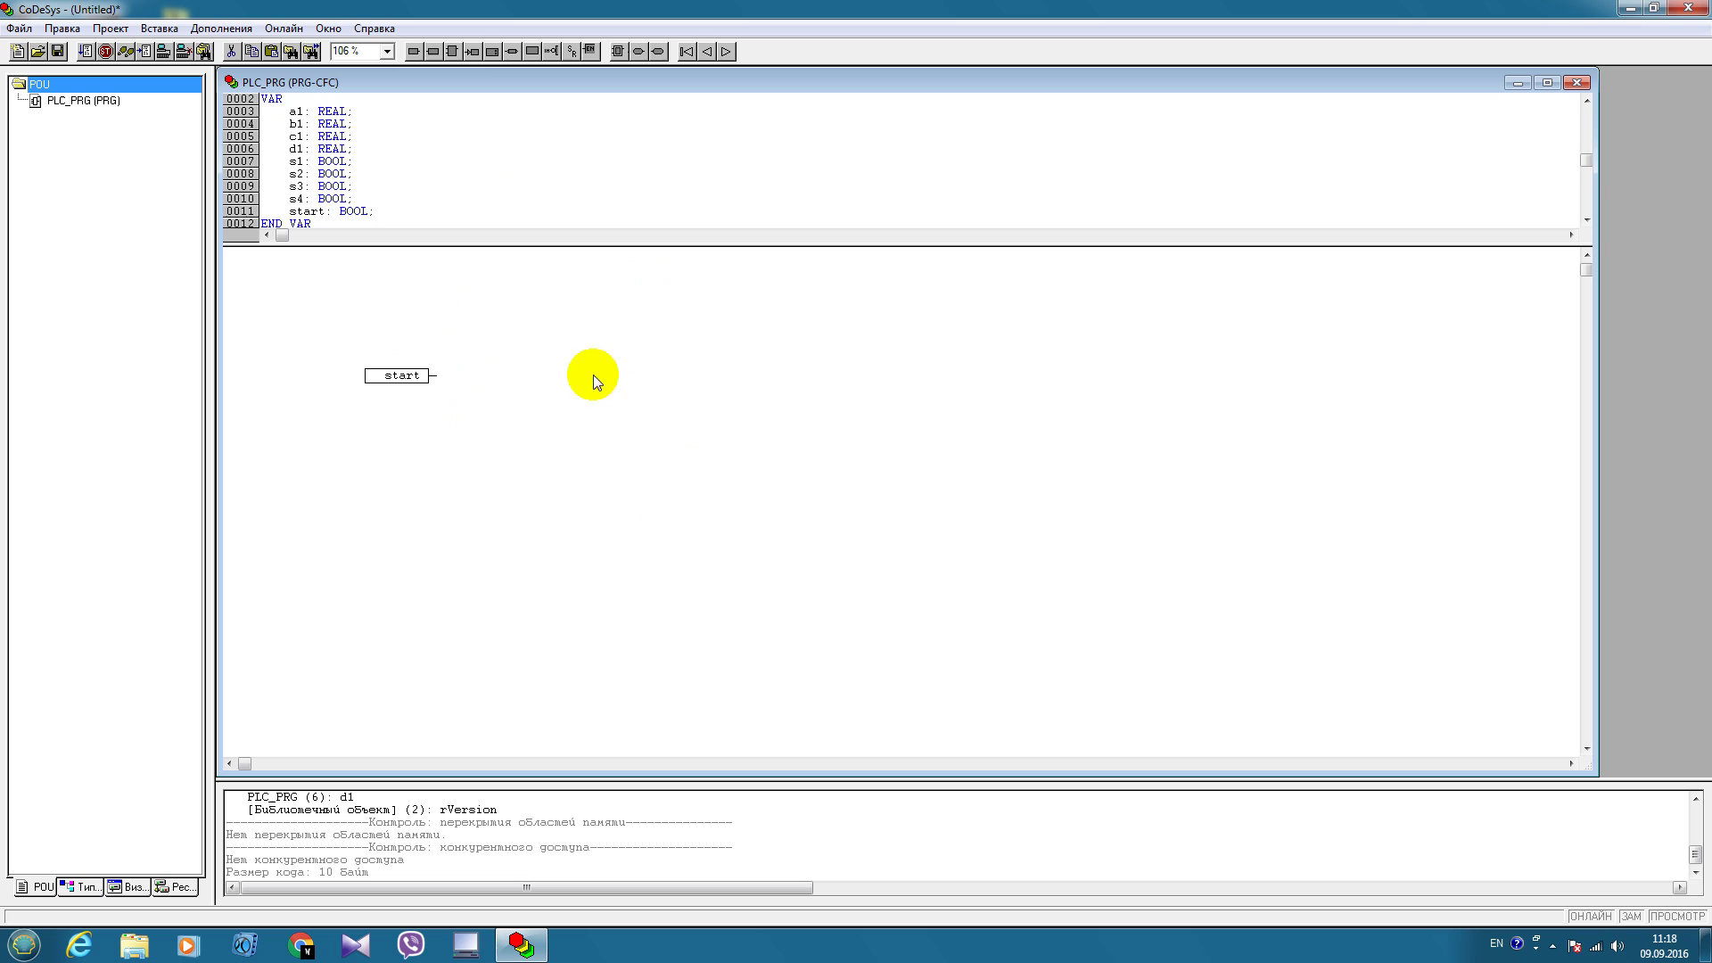
Insert a TON timer block right of start, named T1 and declared as a TON instance
key(ctrl+b)
drag(603, 372, 523, 343)
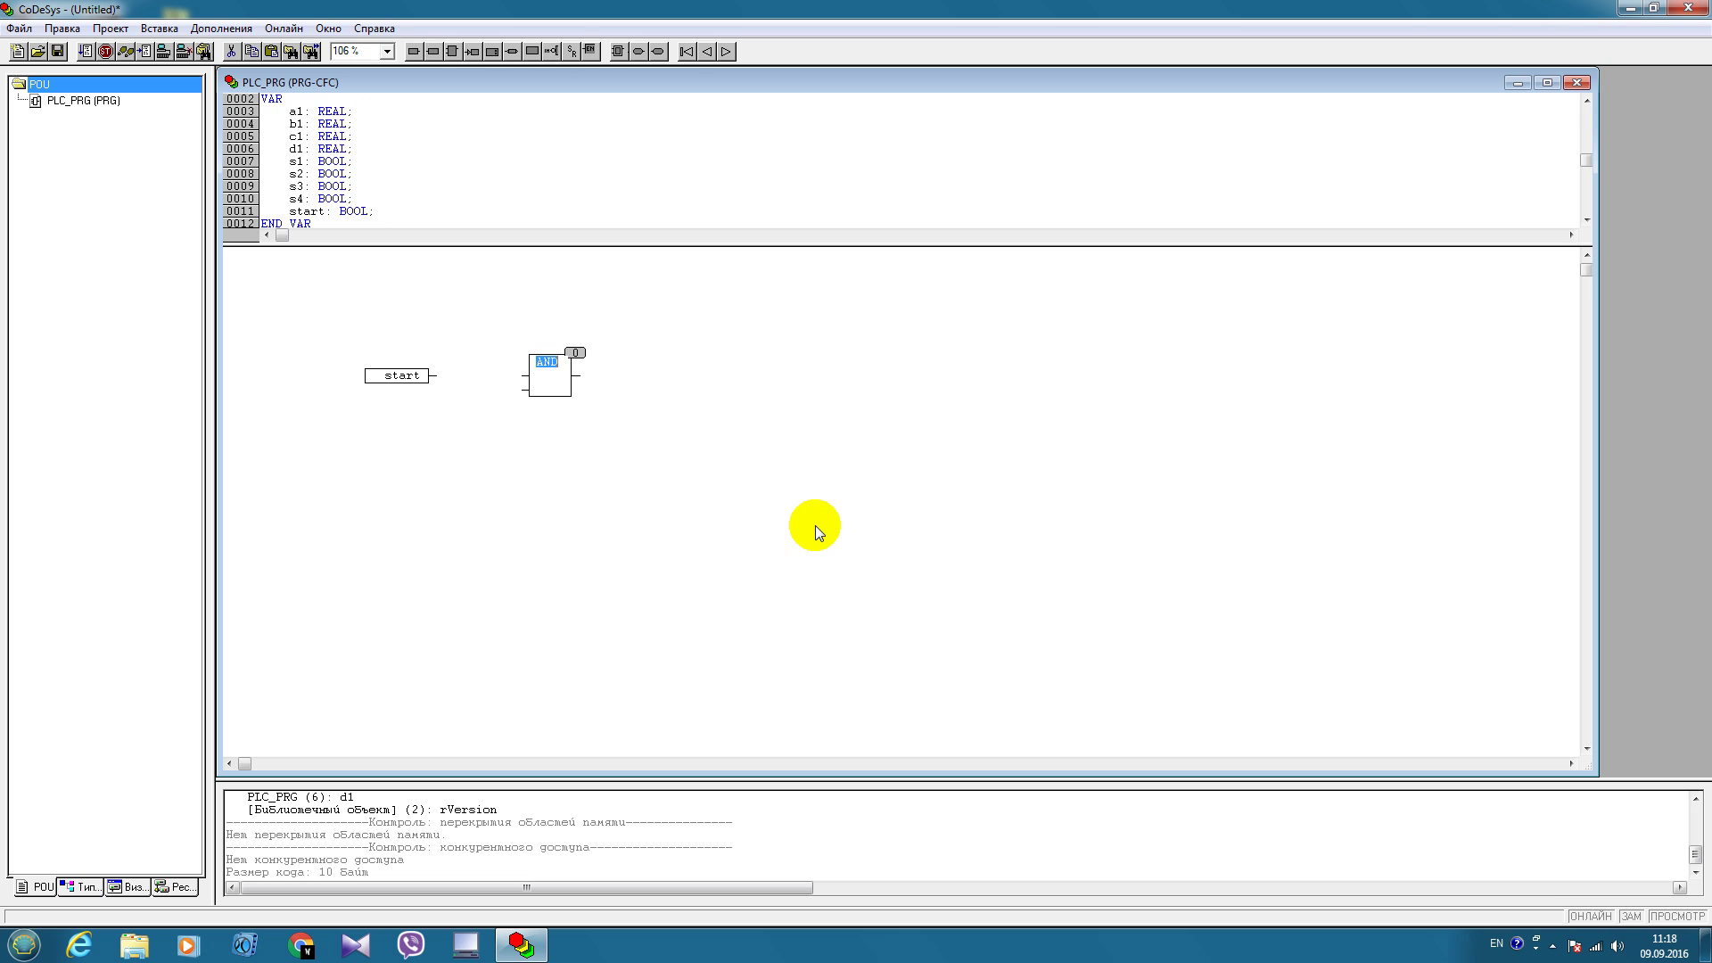
text(T)
text(ON)
key(Return)
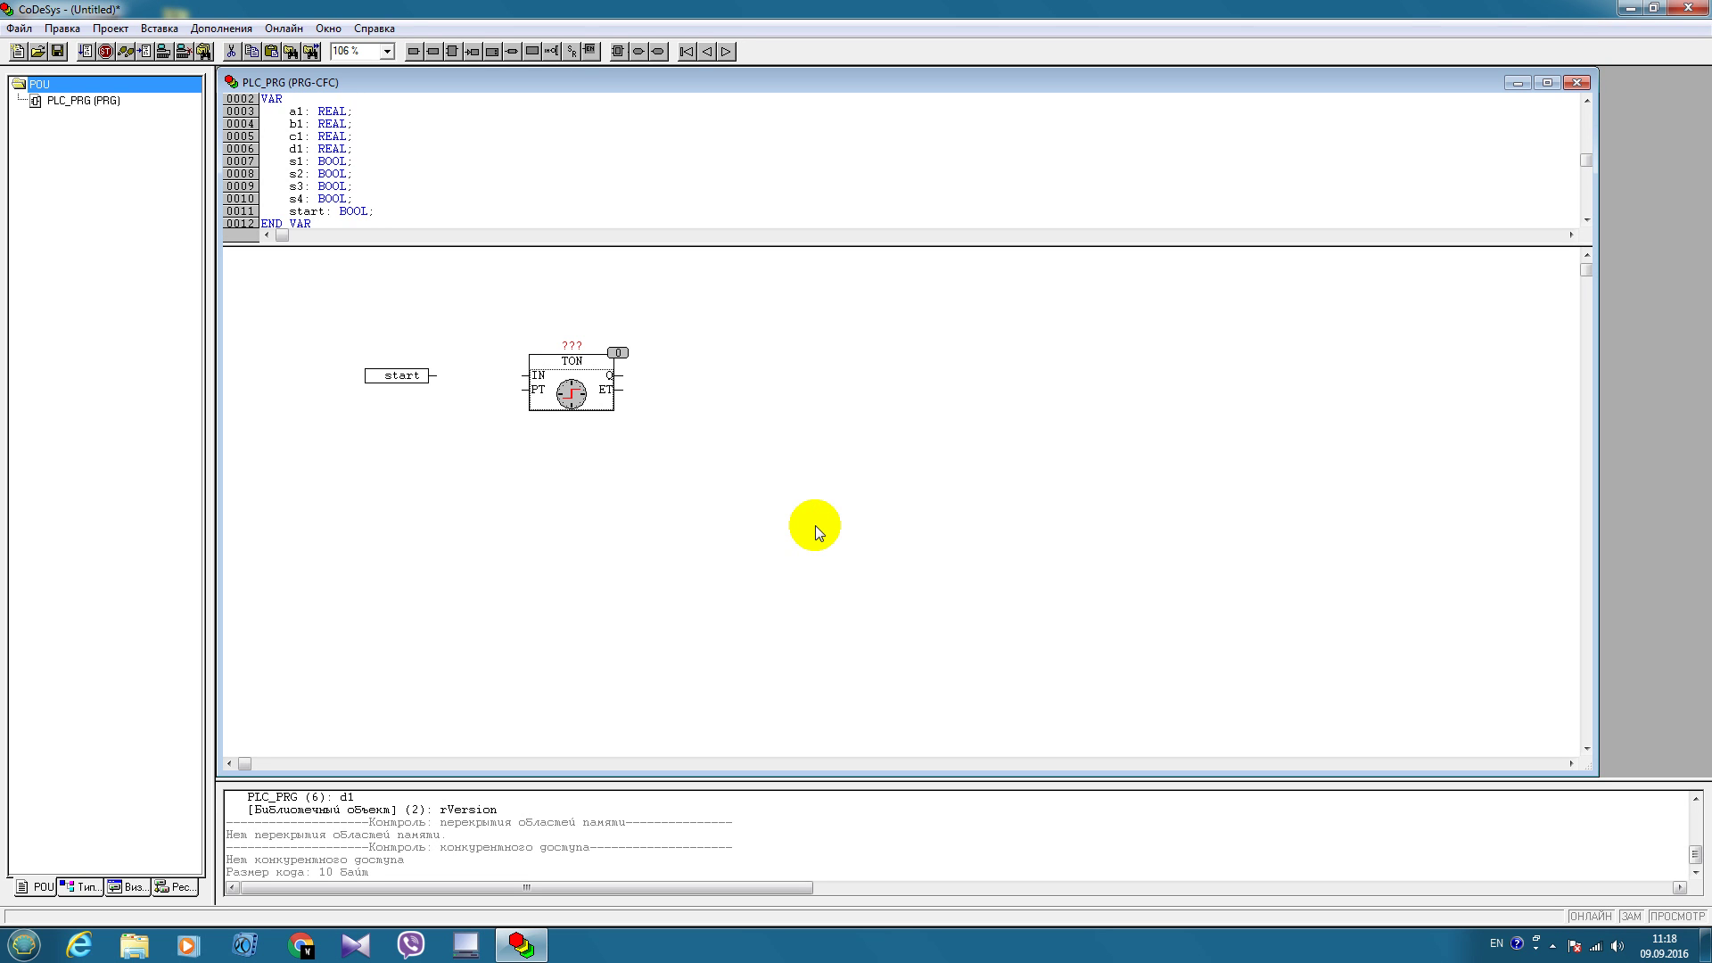
click(571, 345)
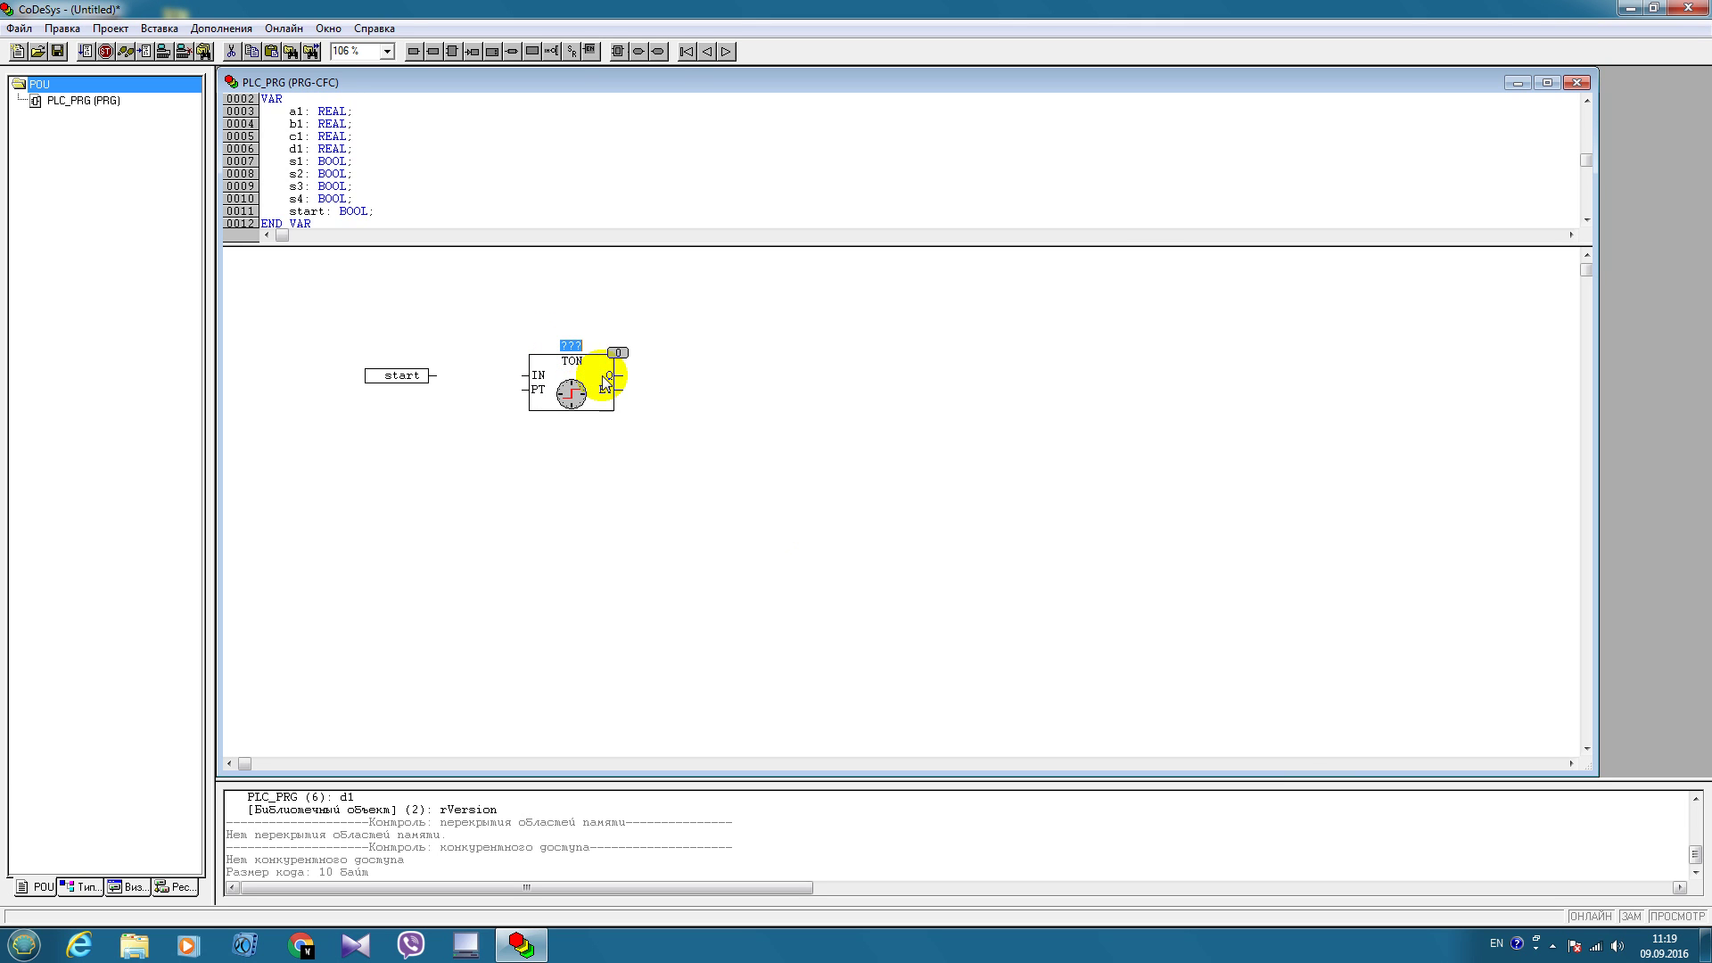
text(T1)
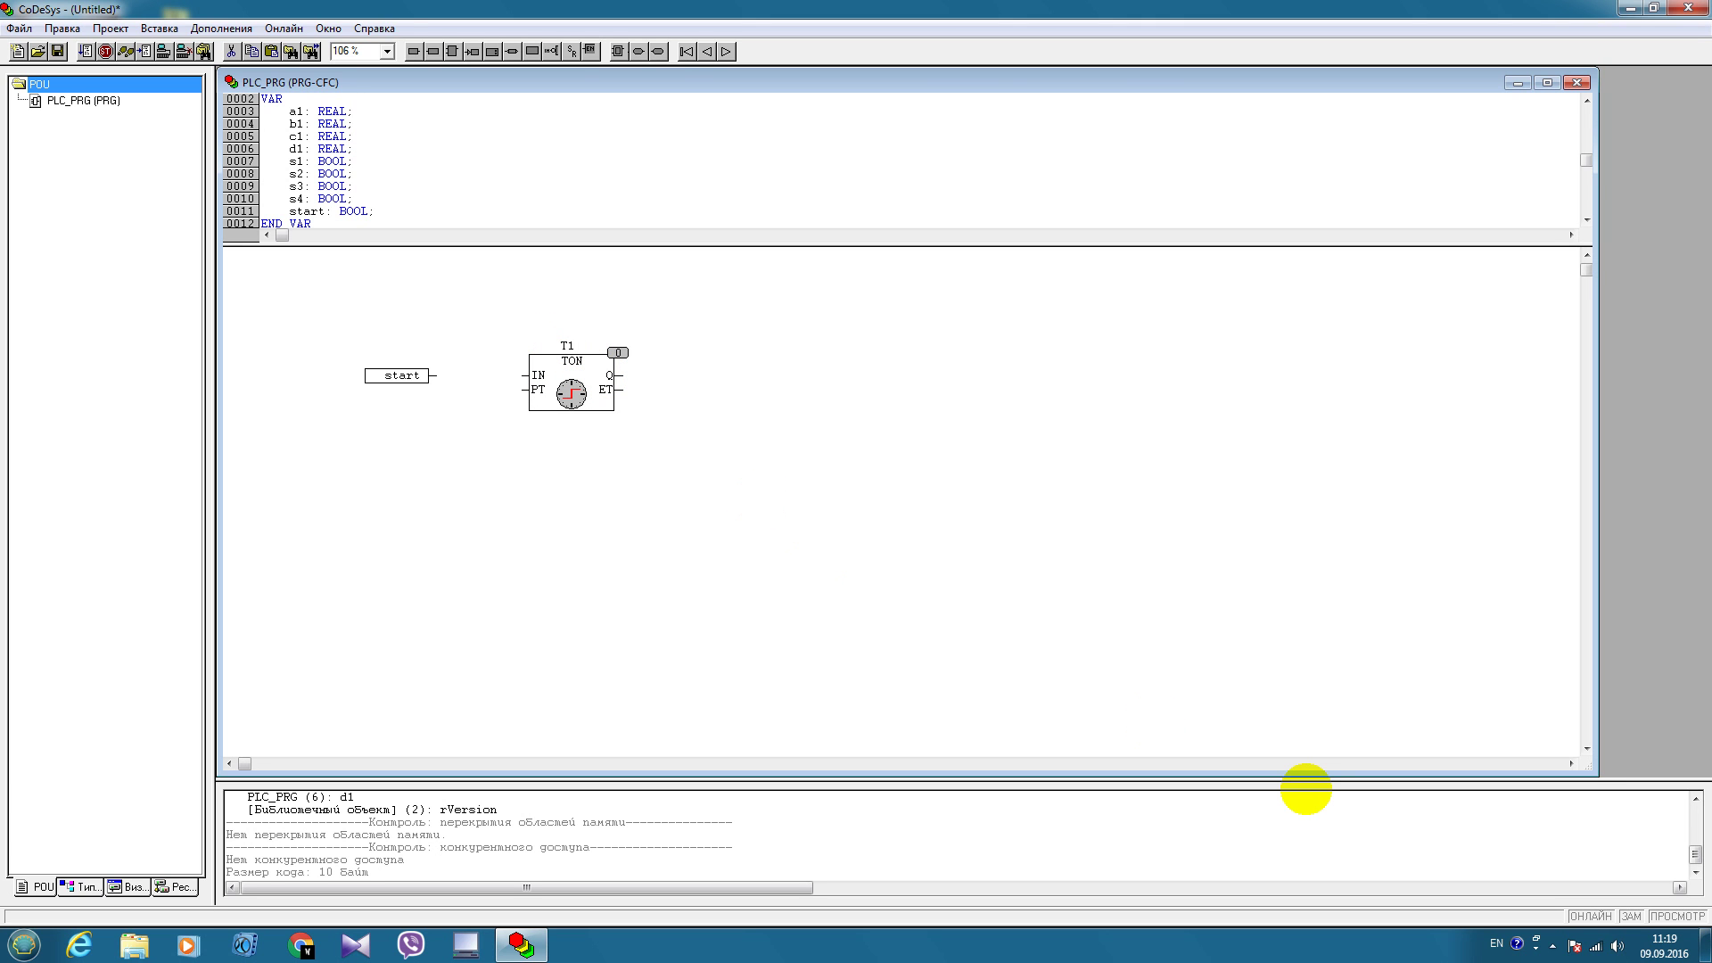
key(Return)
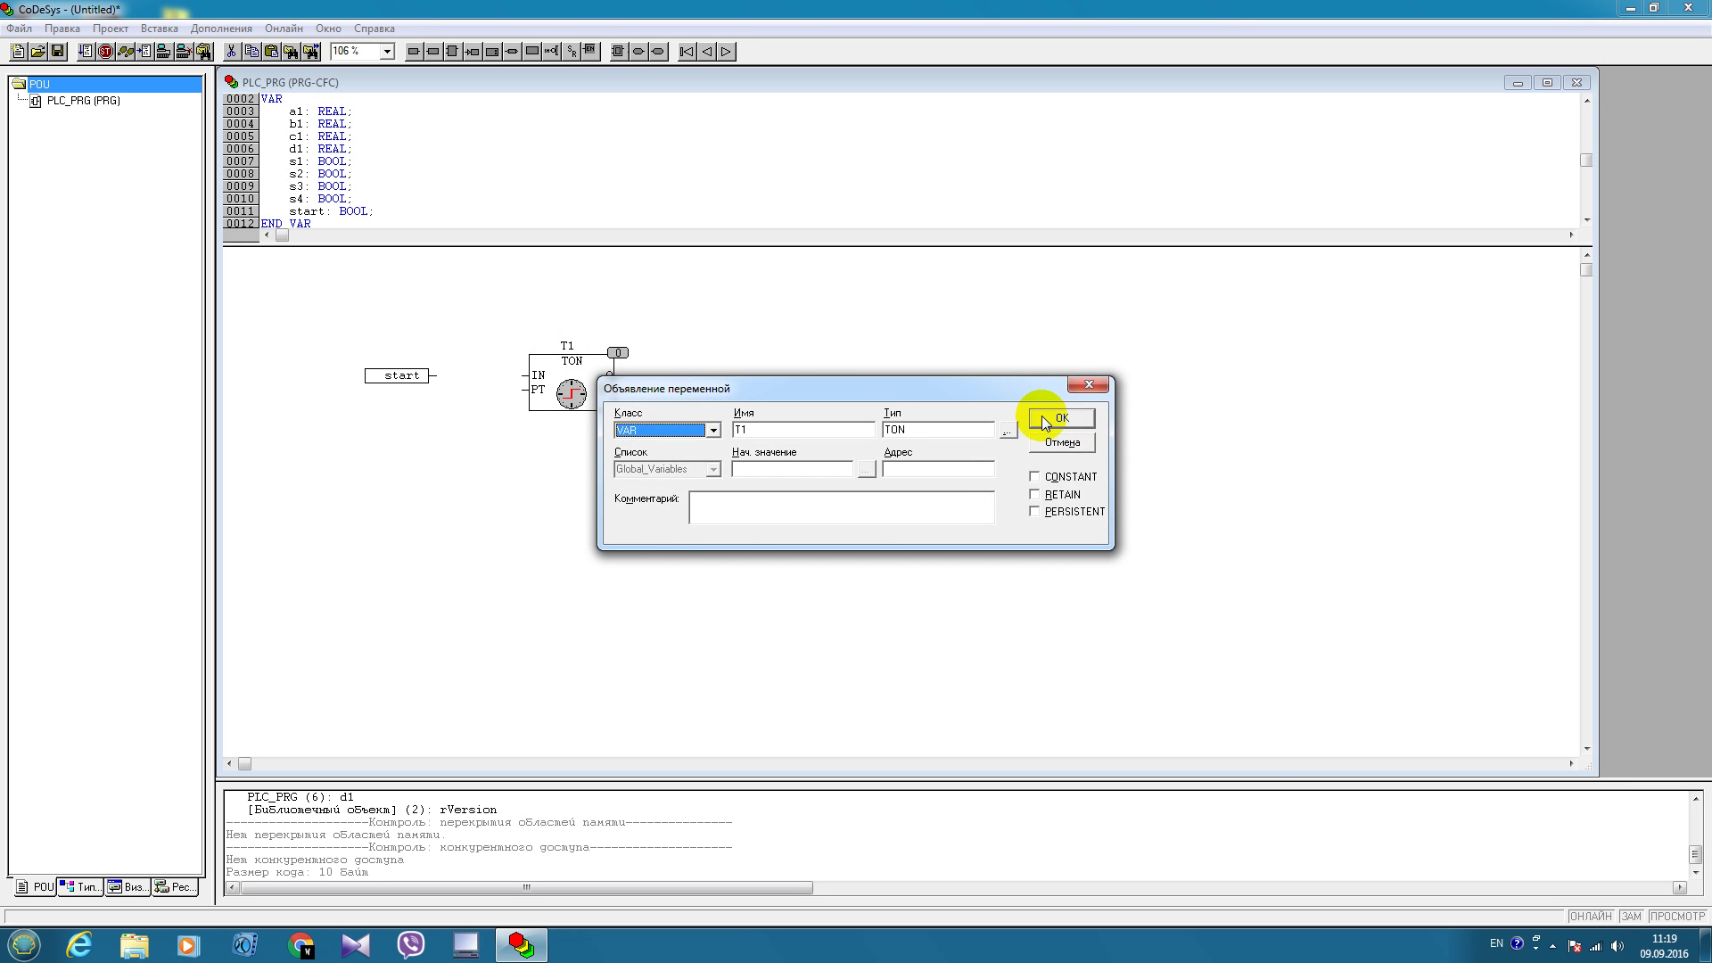
click(1044, 420)
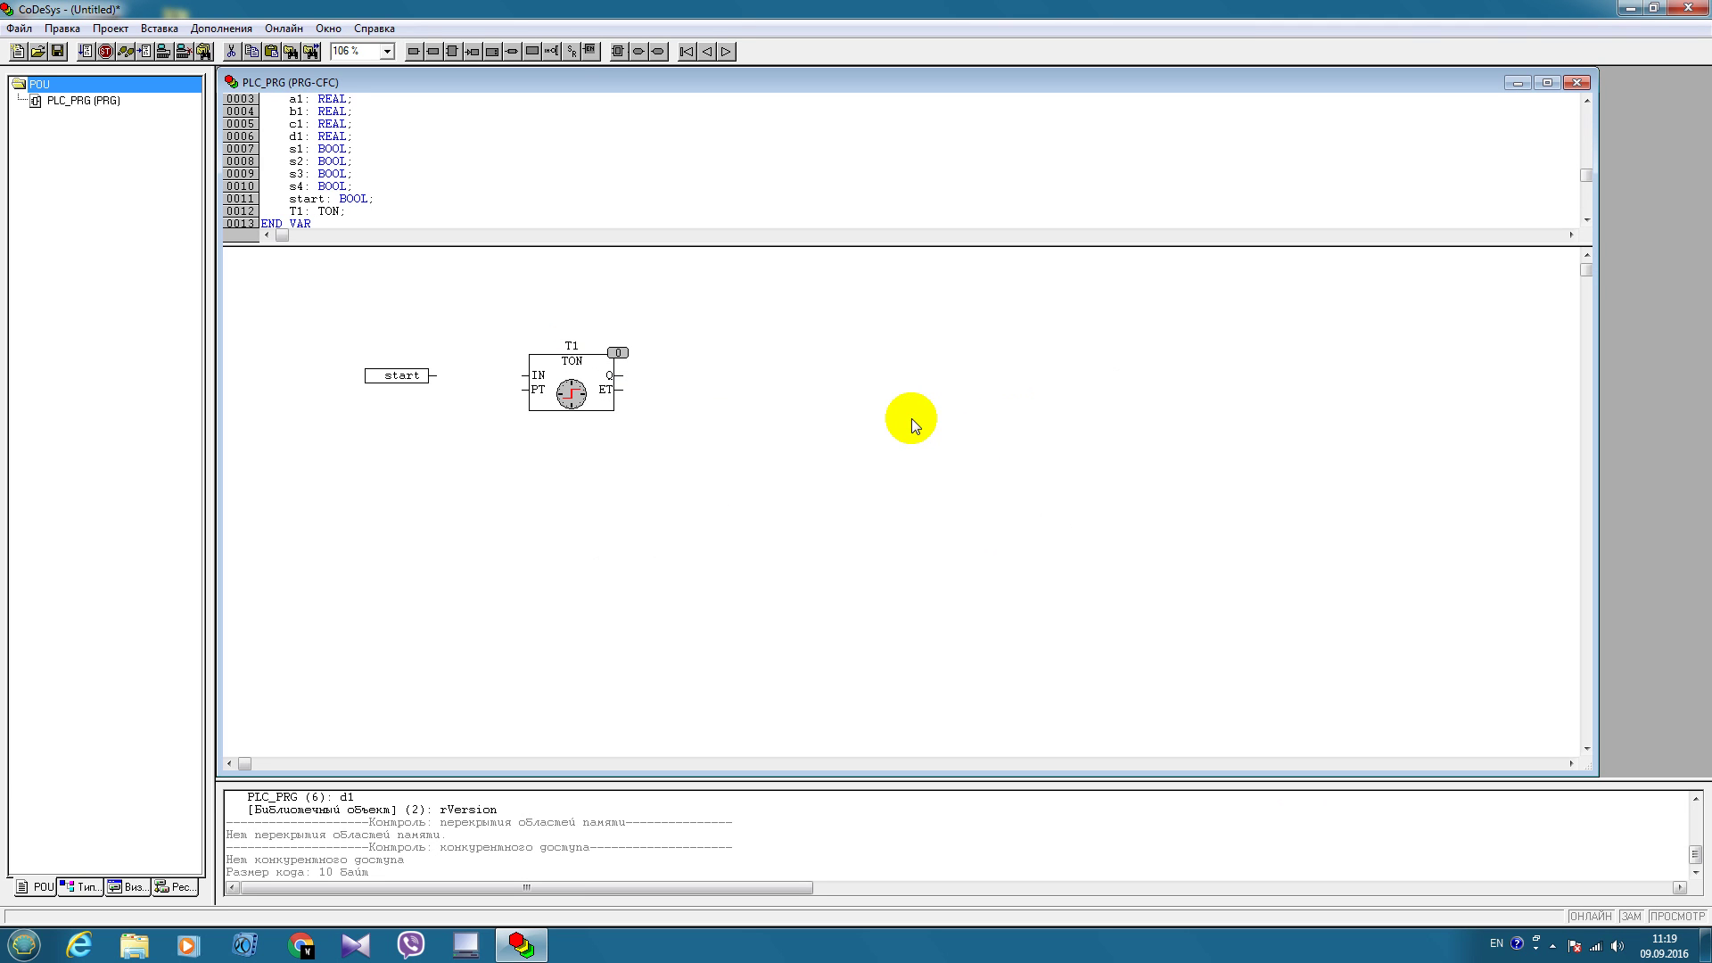
Add an output named Motor1 right of the timer, declared as BOOL
key(ctrl+a)
mouse_move(961, 379)
mouse_down()
mouse_move(729, 377)
mouse_move(745, 377)
mouse_up()
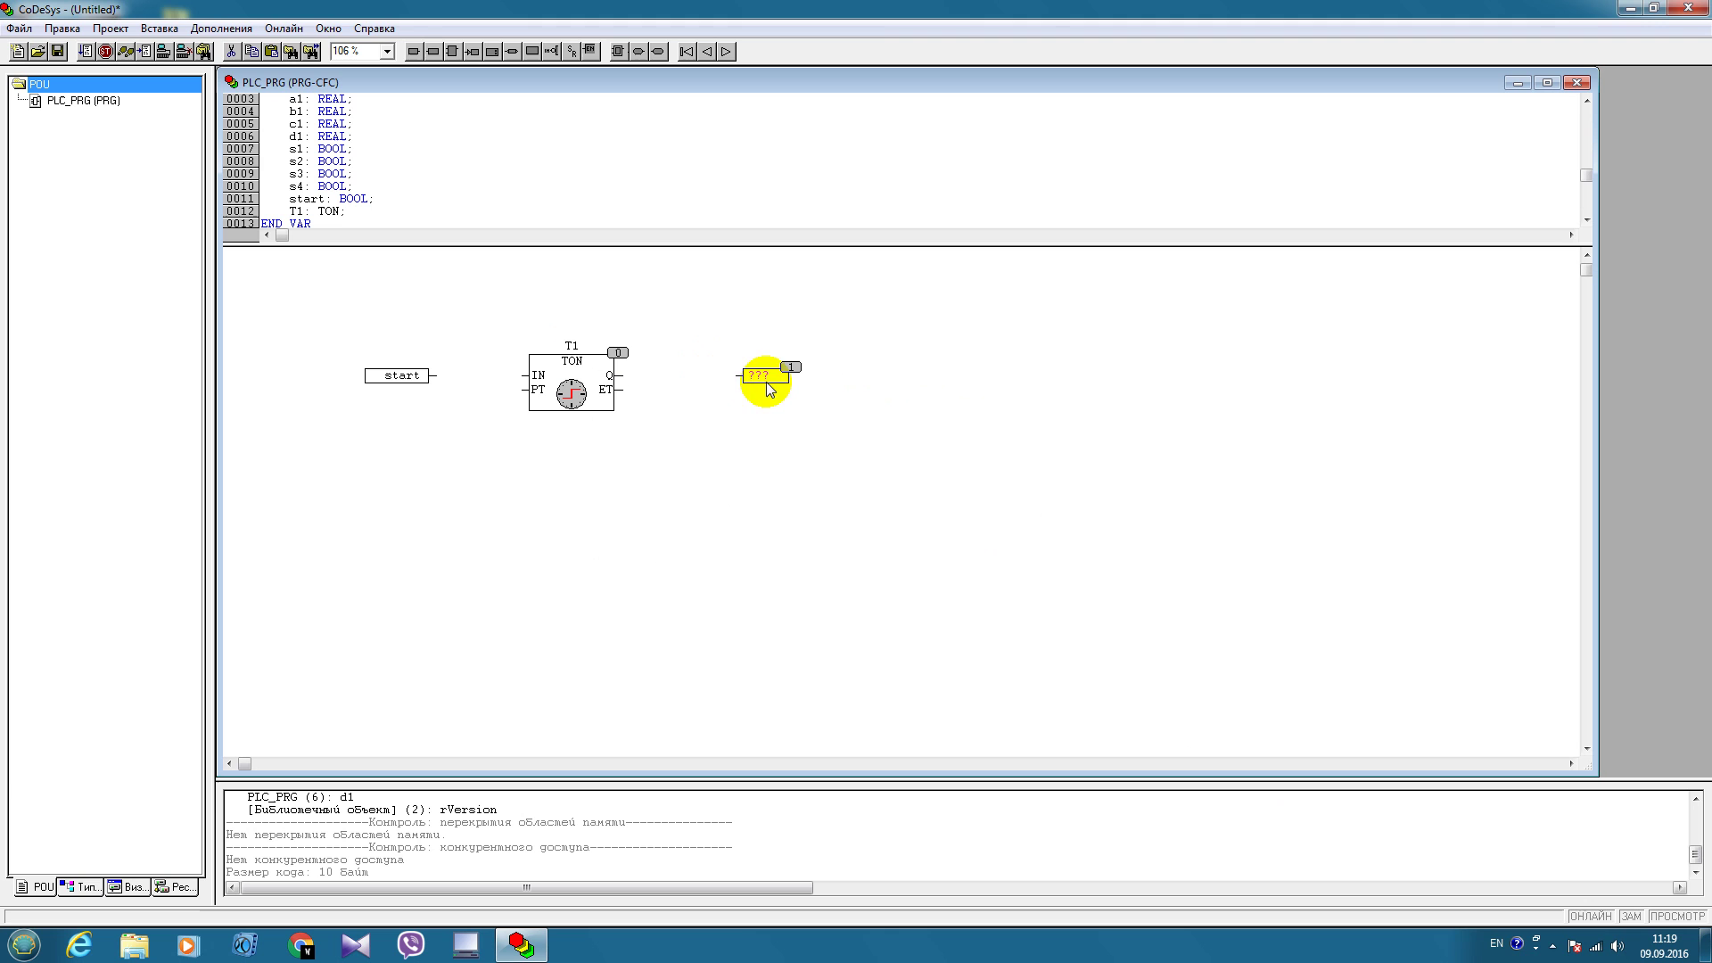
text(mo)
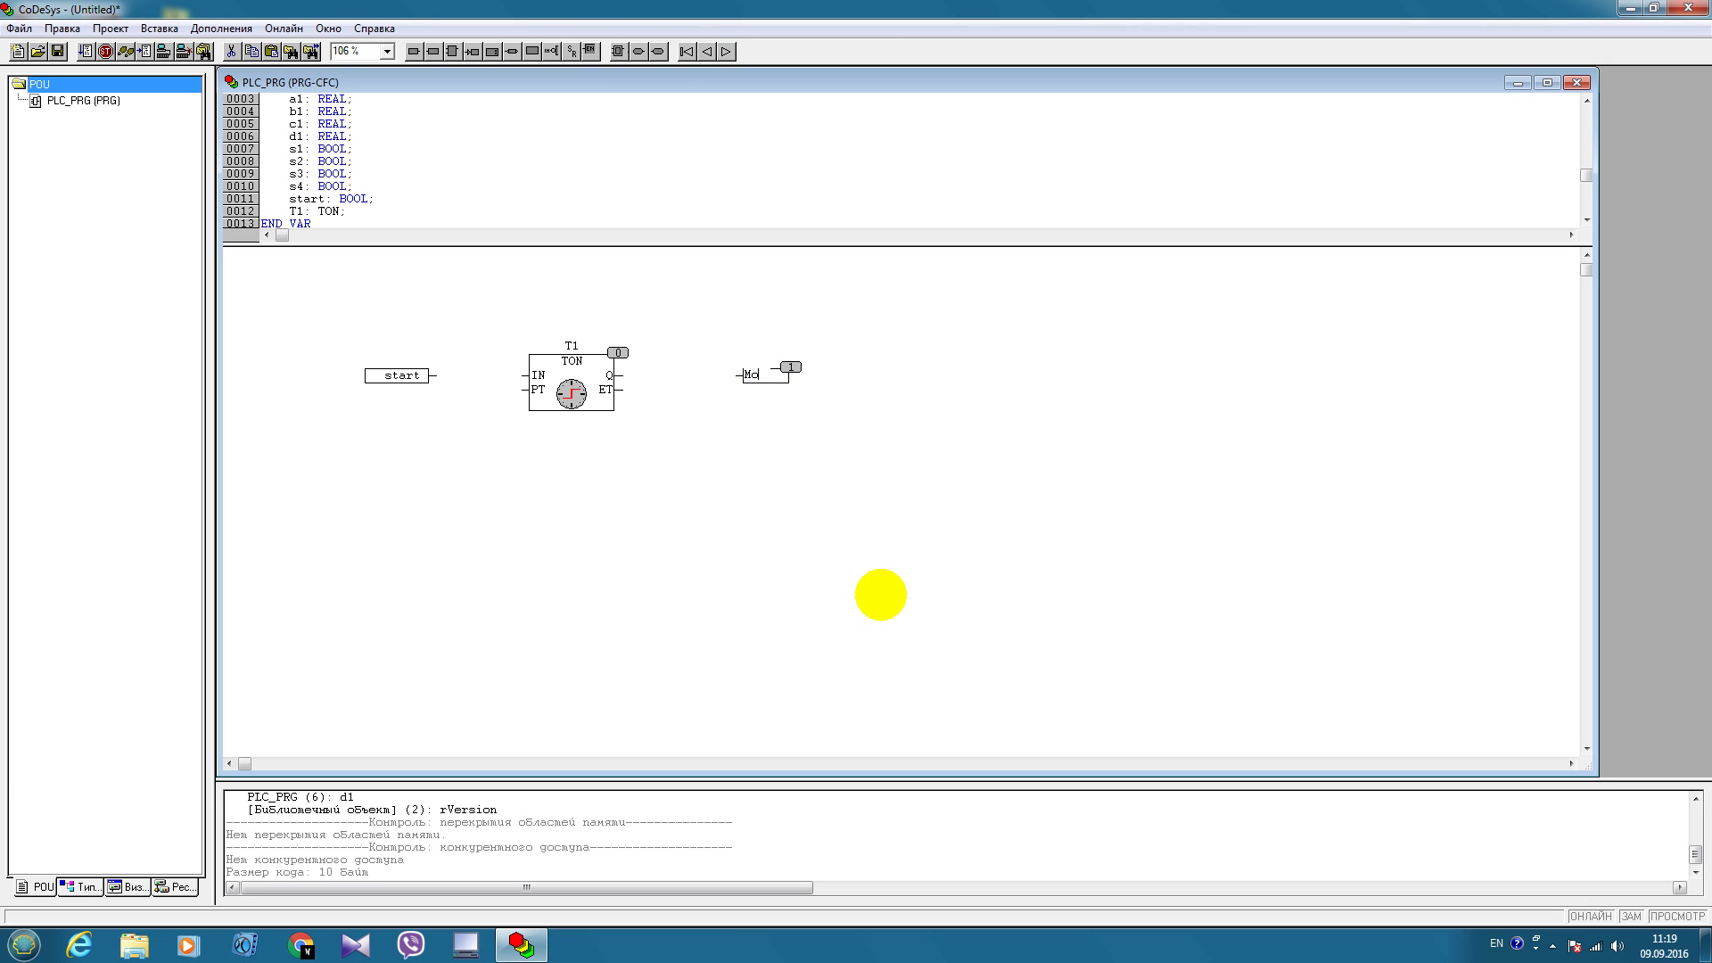
text(tor1)
key(Return)
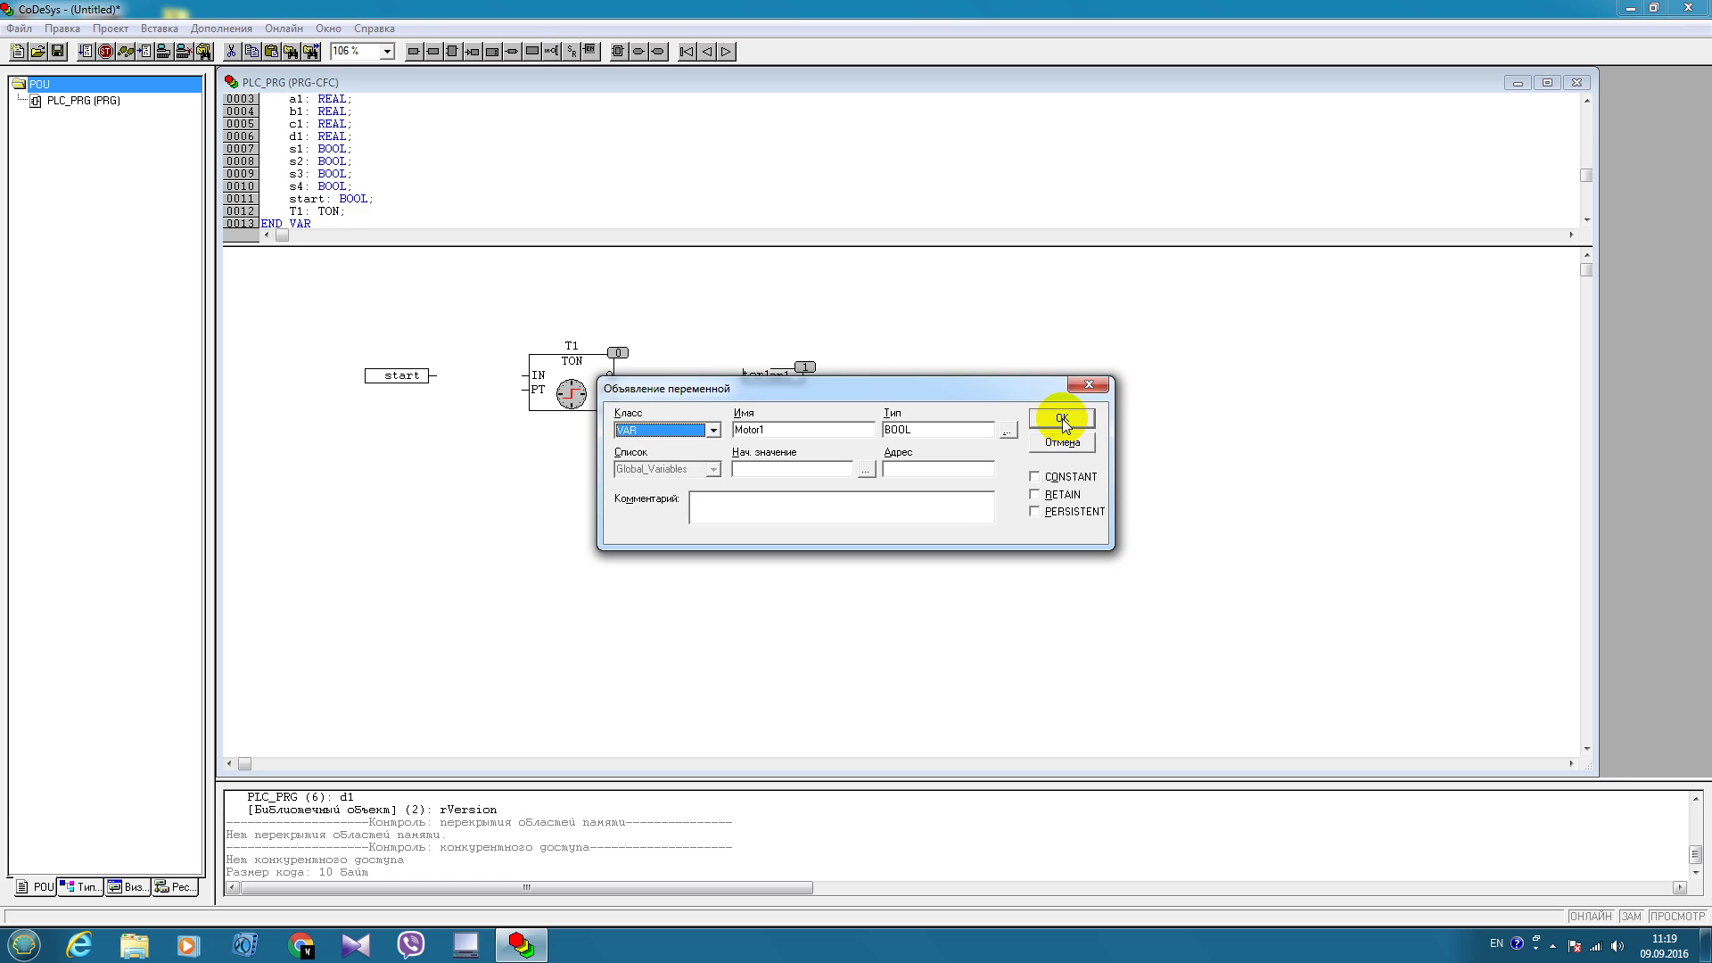
click(1062, 419)
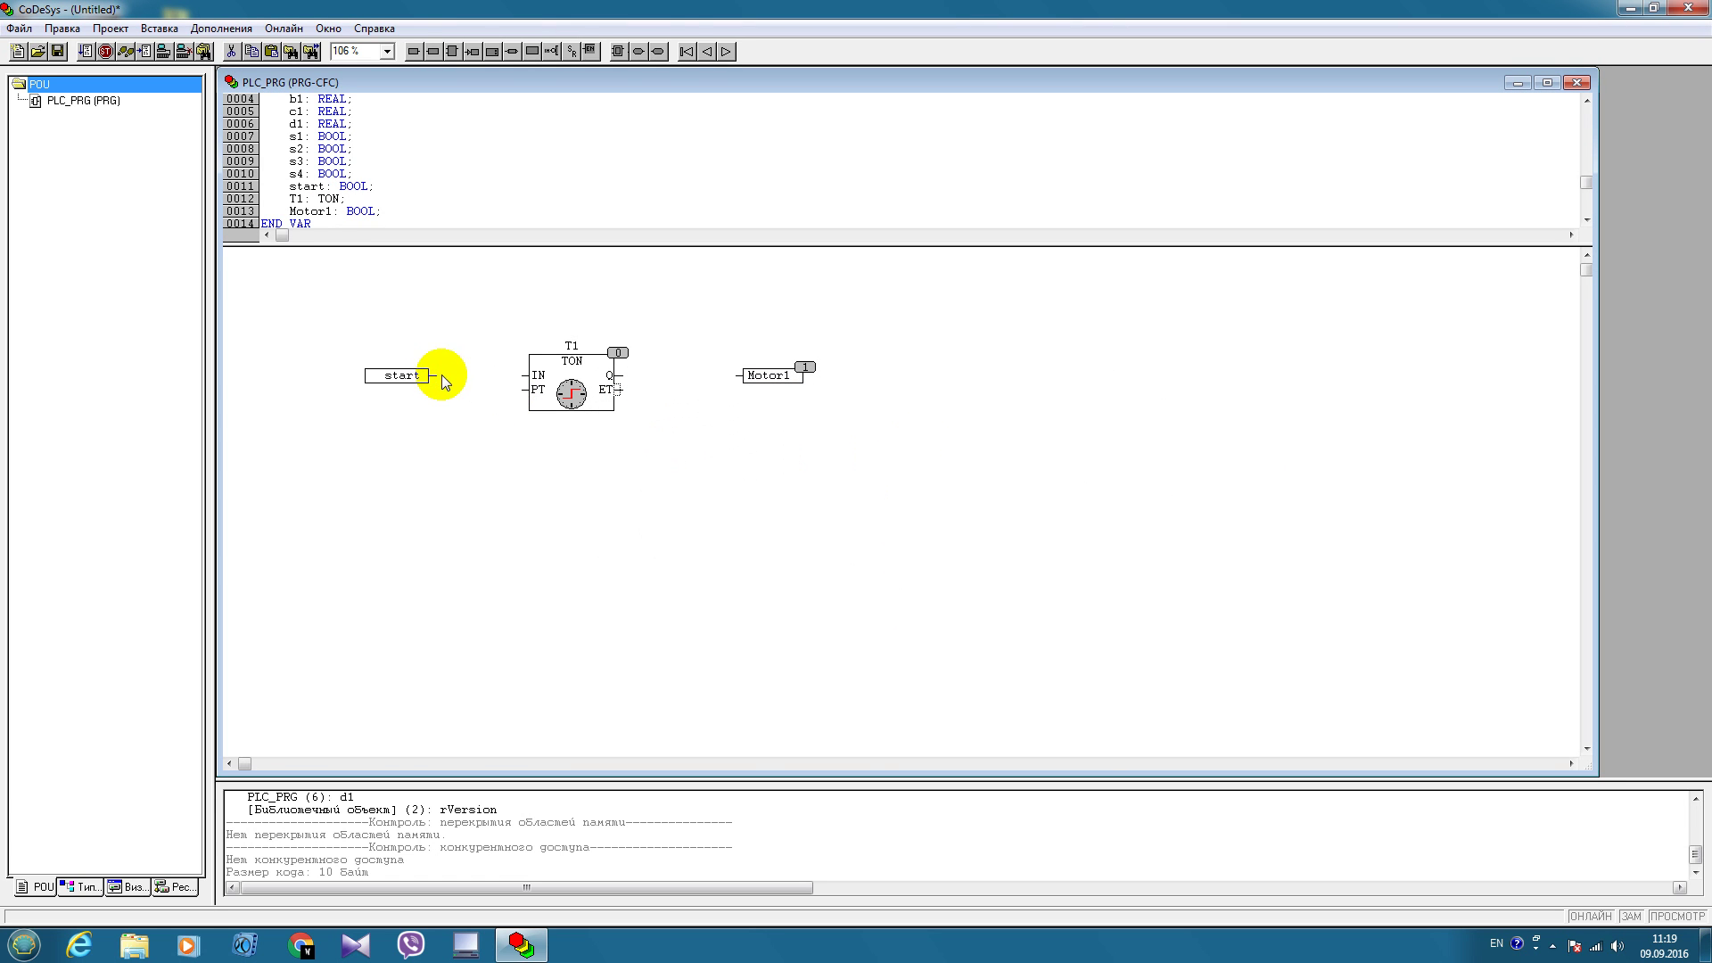
Wire start into T1's IN input and T1's Q output into Motor1
drag(443, 375, 523, 374)
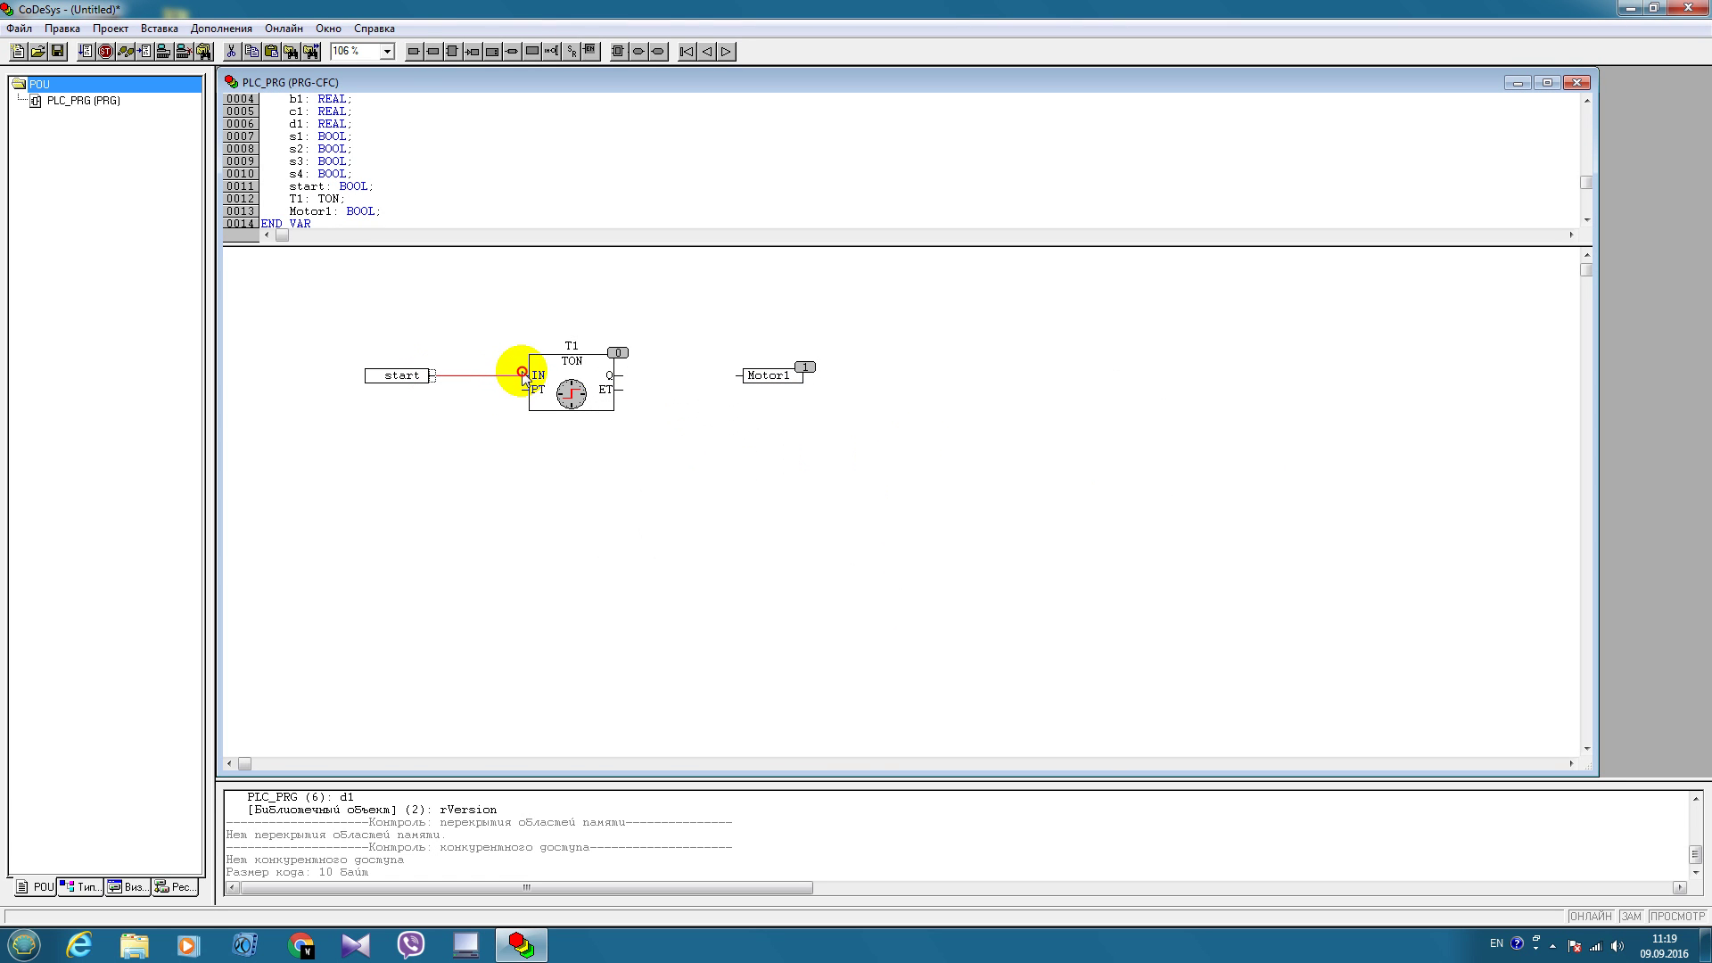
drag(617, 374, 739, 380)
click(742, 379)
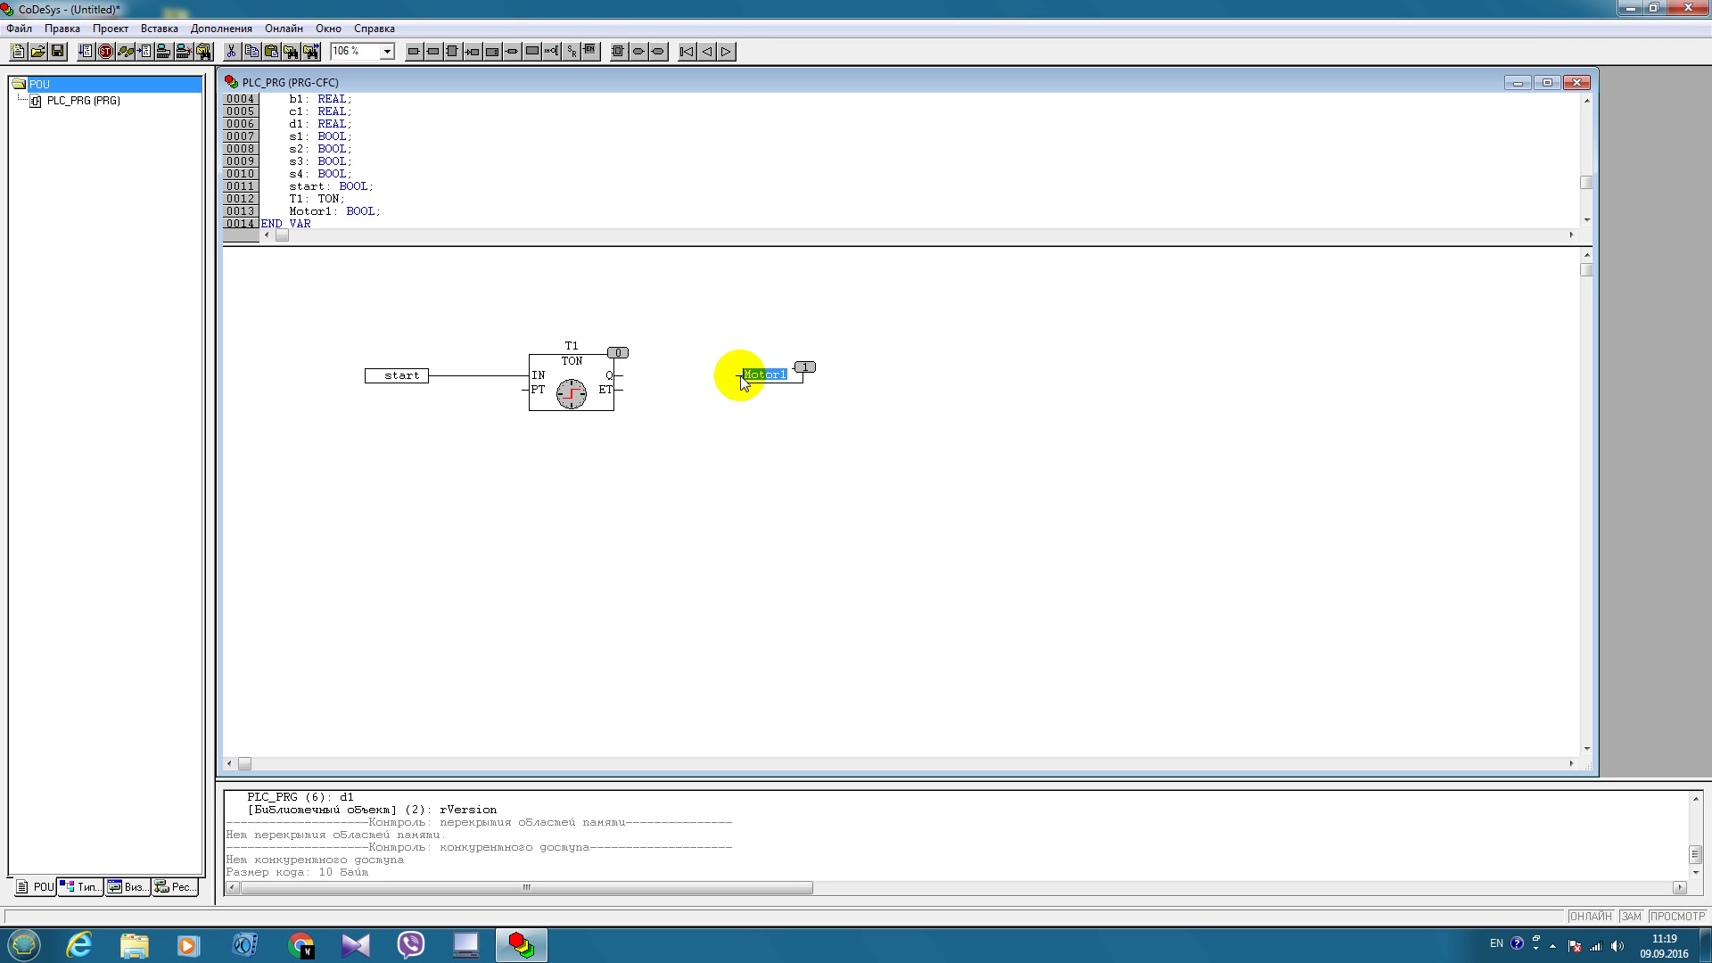
drag(743, 381, 618, 374)
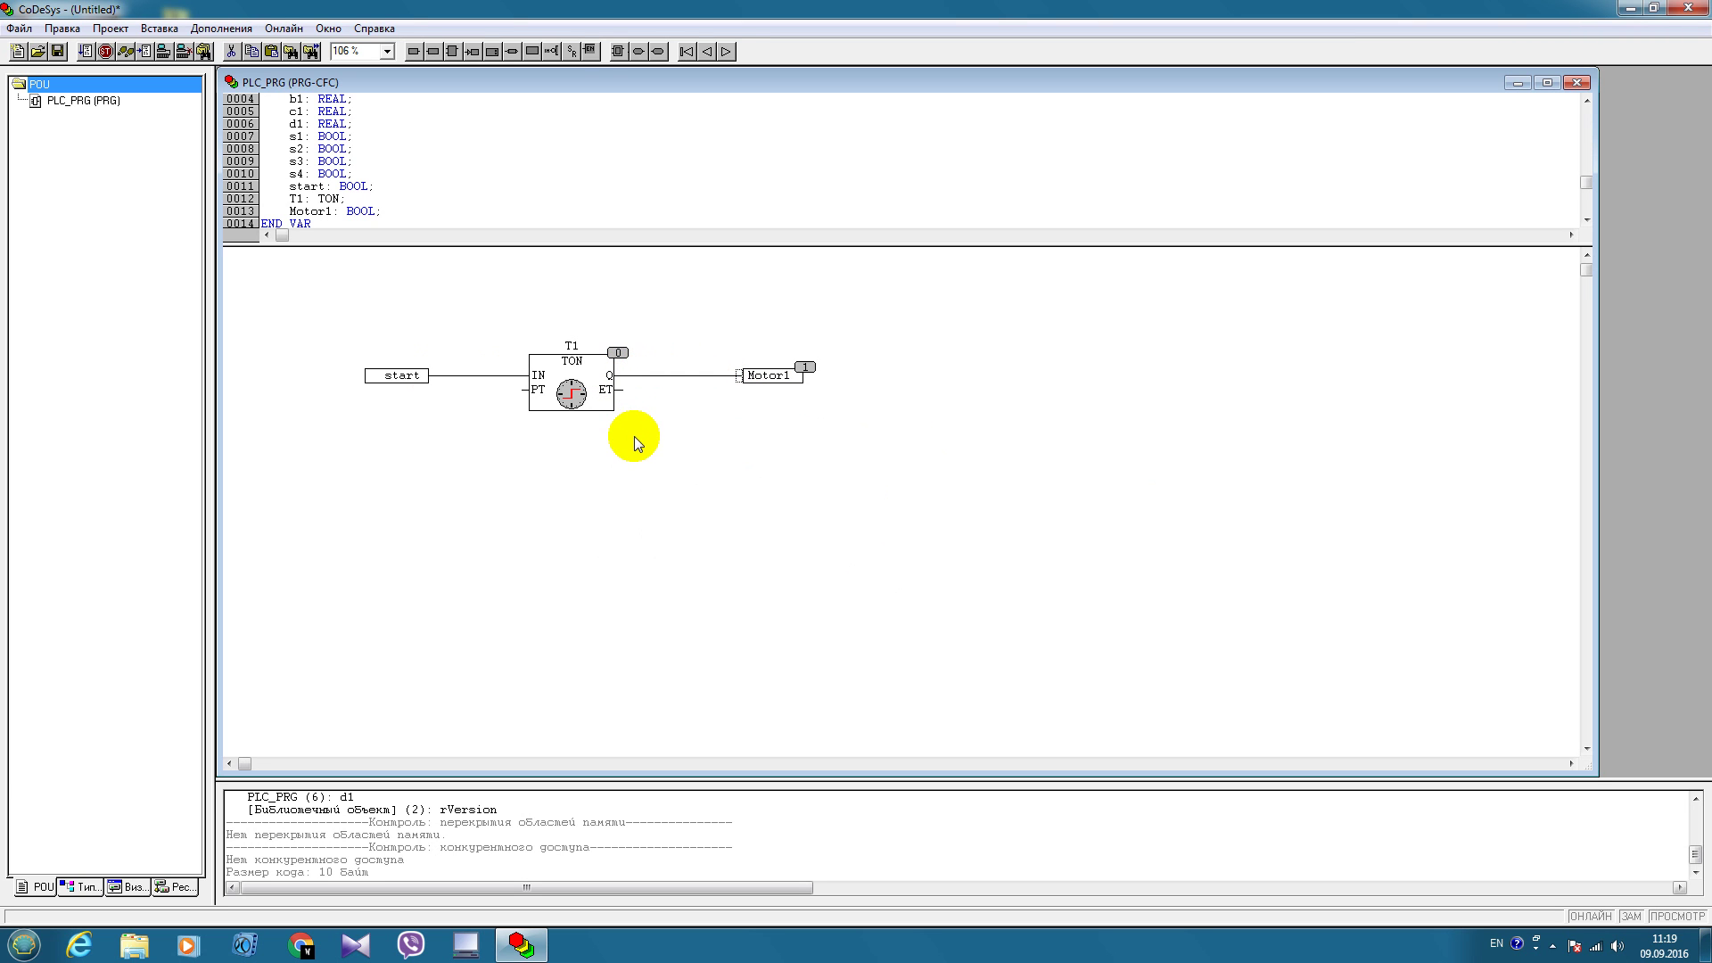
click(635, 442)
Add a T#5s constant input below start and wire it into T1's PT input
key(ctrl+e)
drag(399, 533, 447, 430)
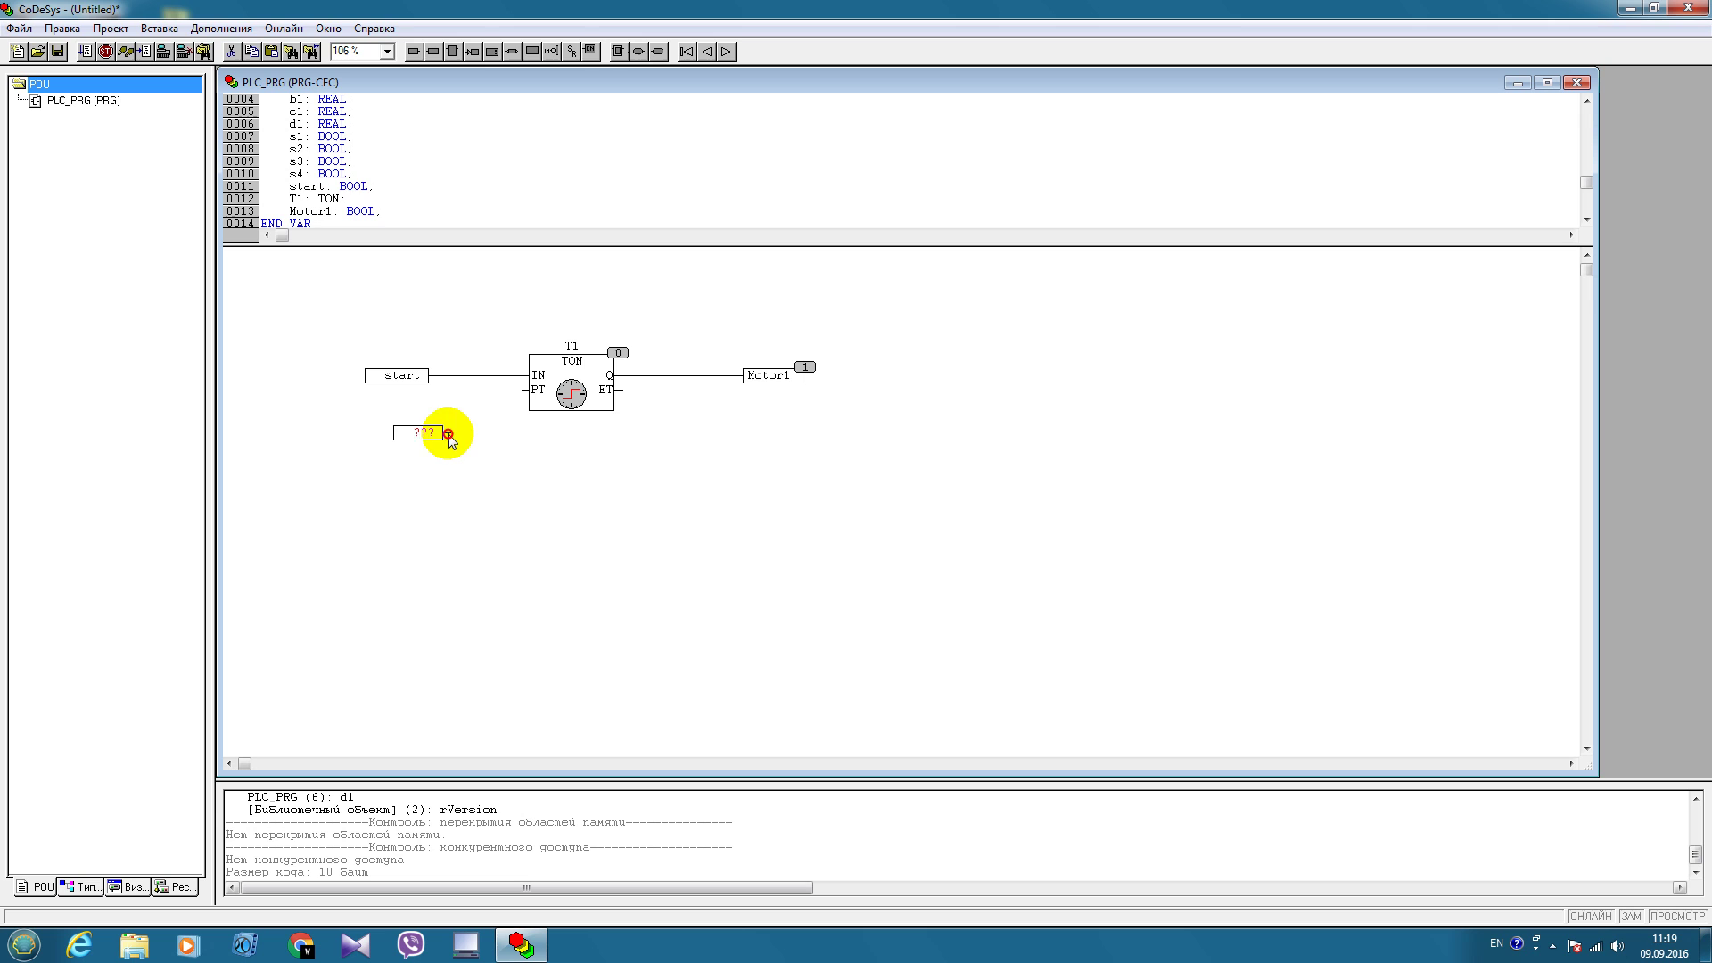
click(425, 434)
text(T)
text(5)
text(5s)
key(Return)
click(495, 475)
drag(449, 436, 526, 394)
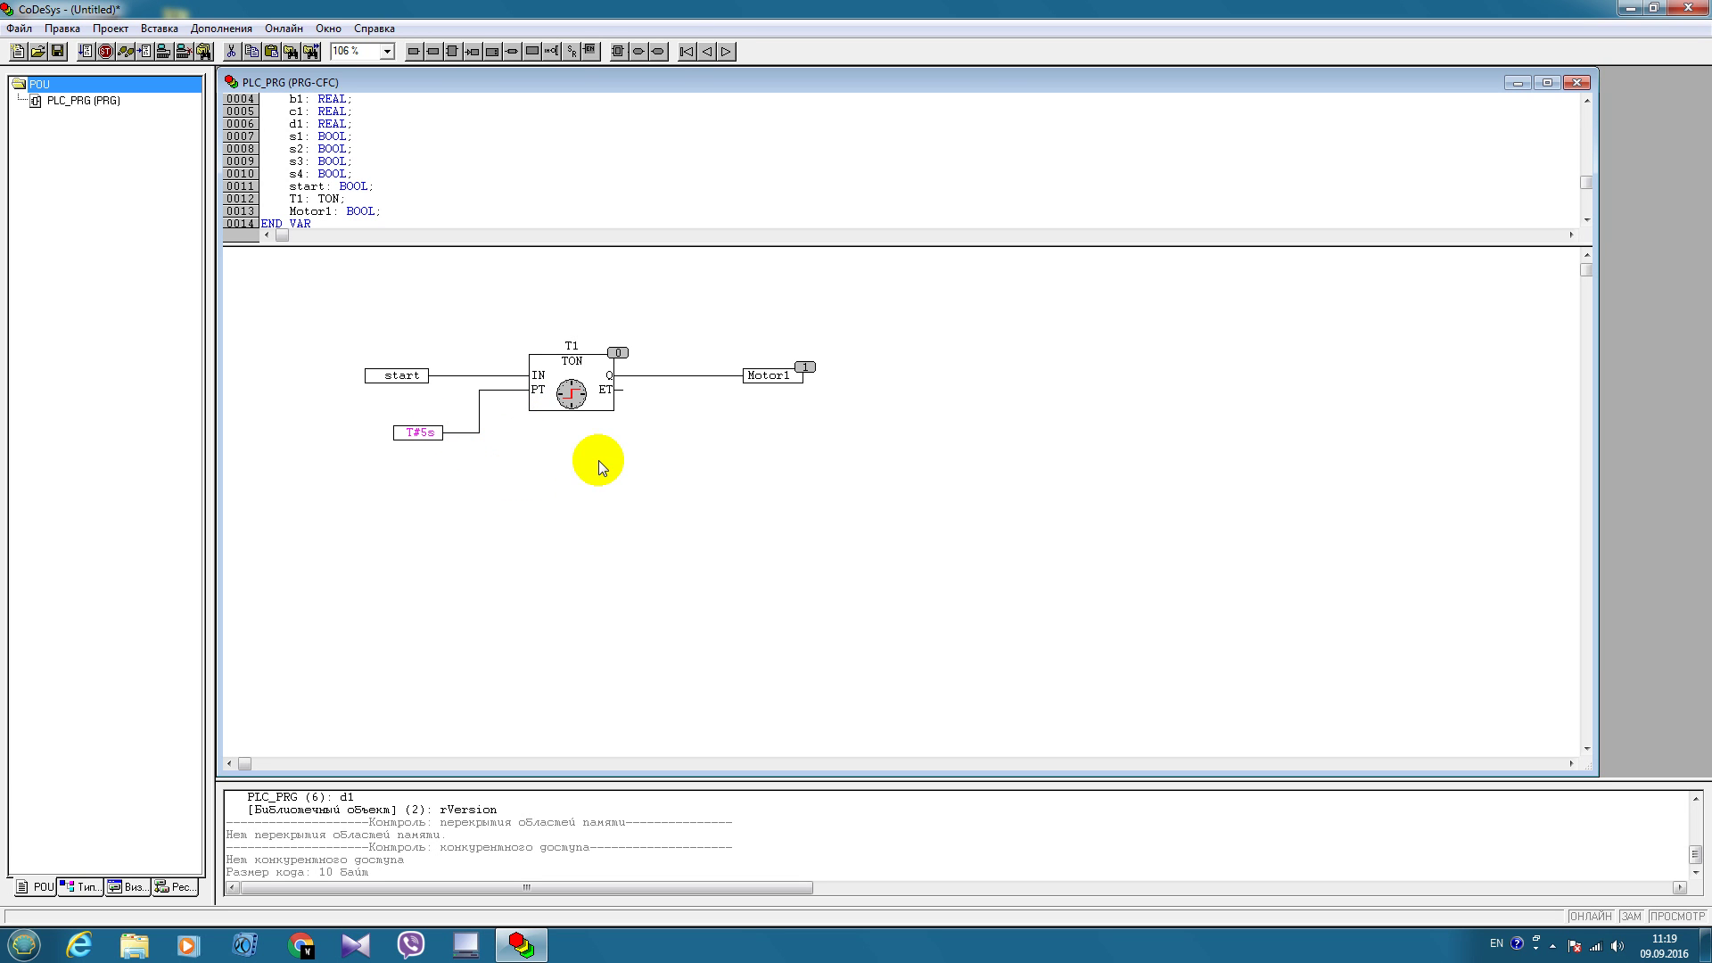
Log in to the simulation, run it, write start TRUE so Motor1 turns TRUE, then log out
click(283, 29)
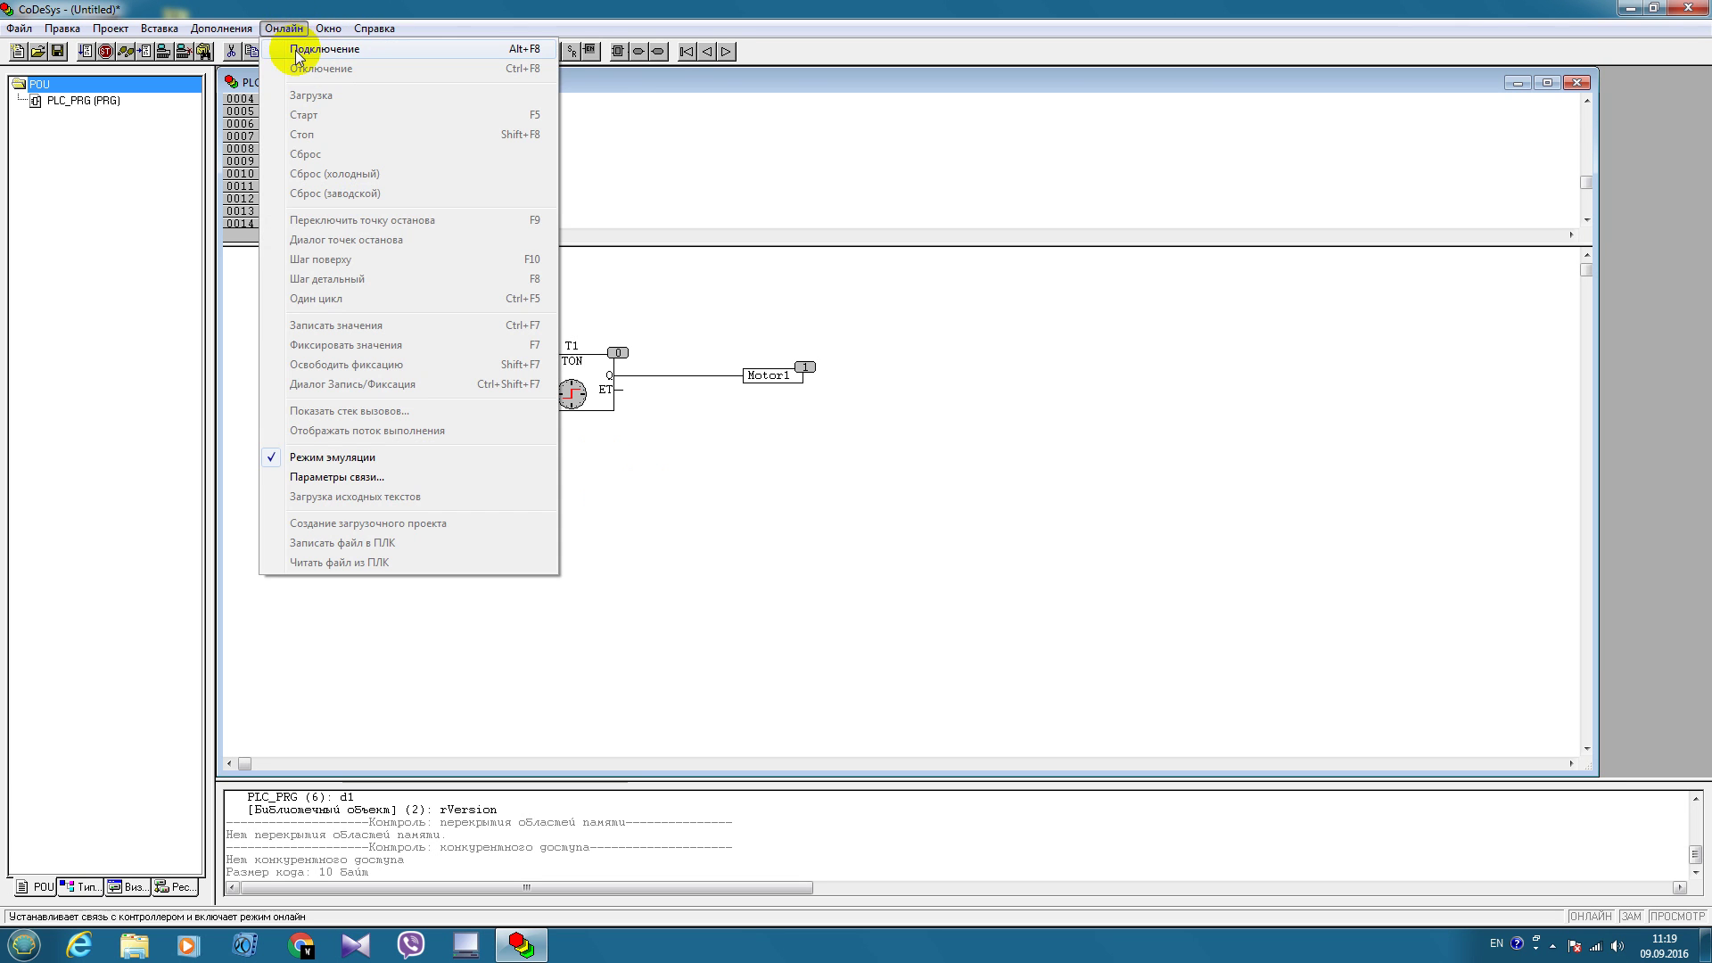
click(294, 37)
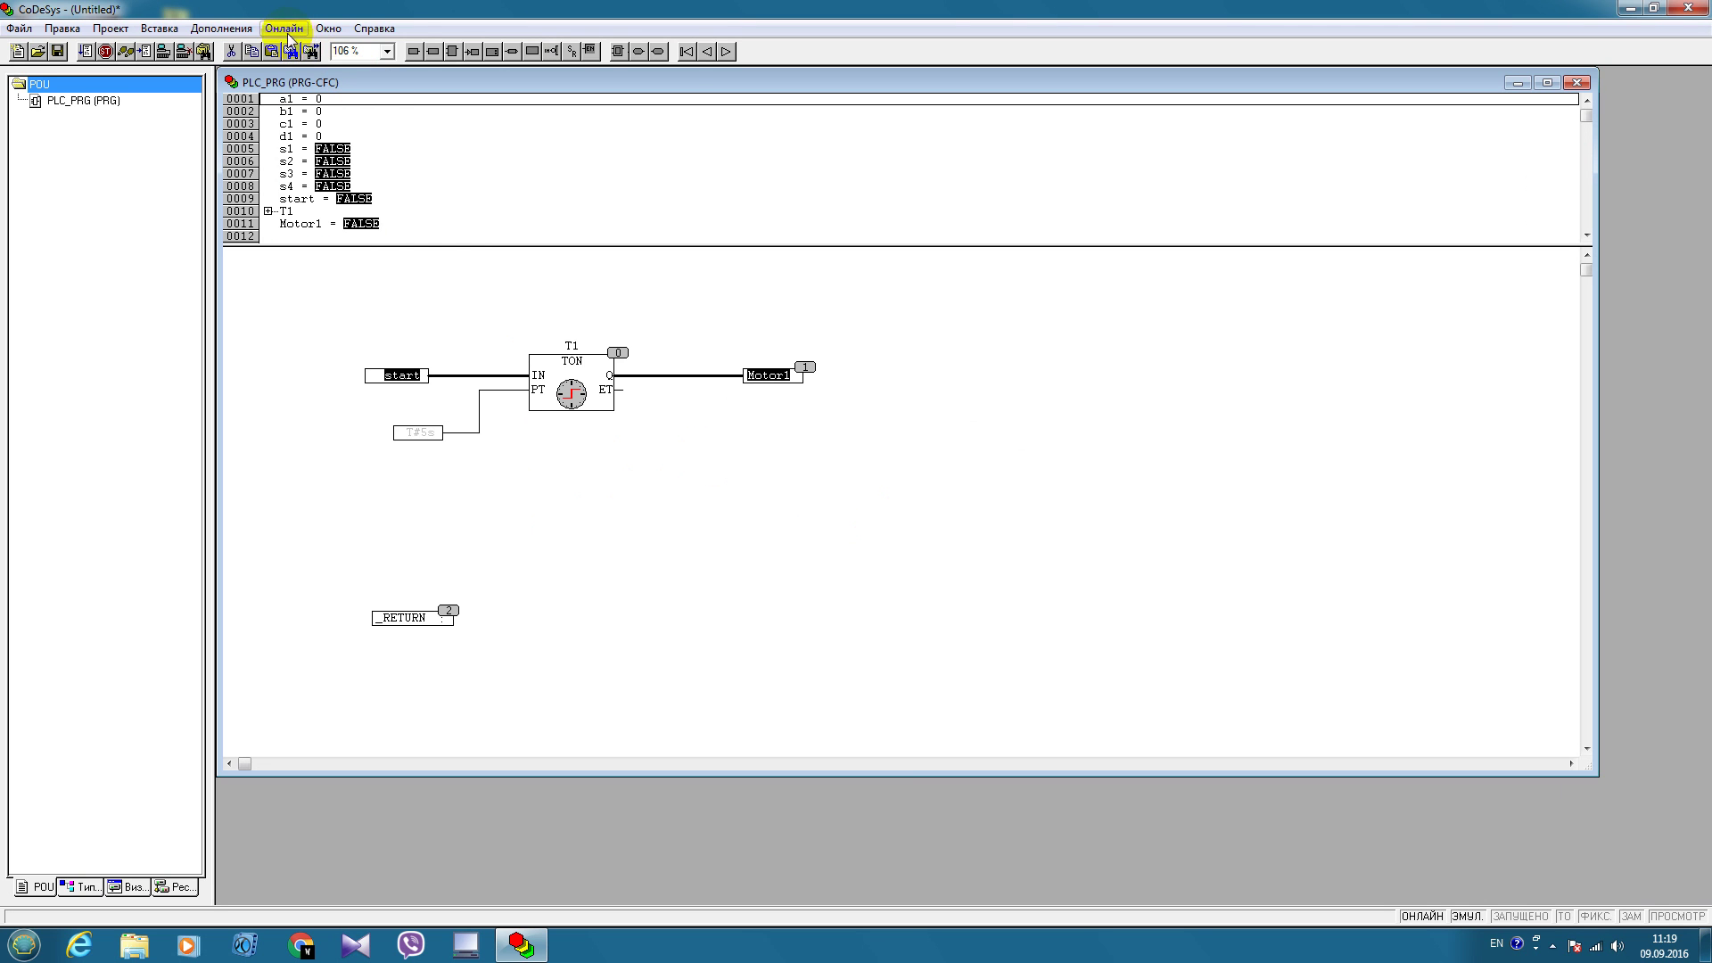
key(F5)
double_click(371, 379)
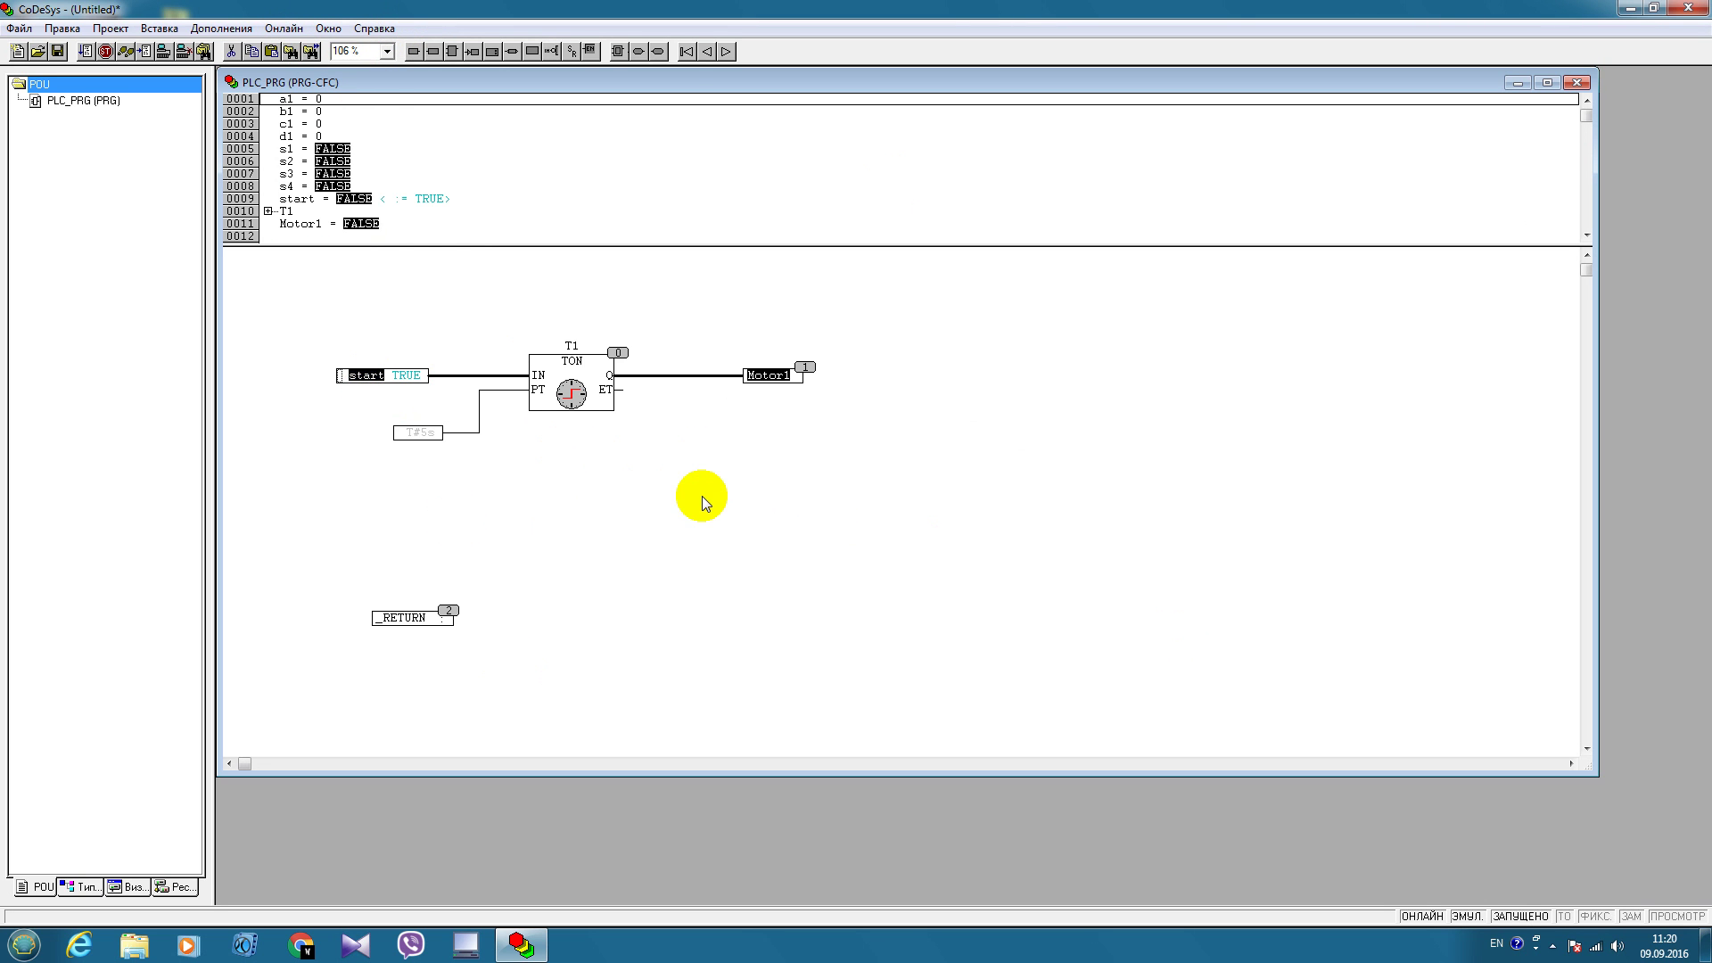
key(ctrl+F7)
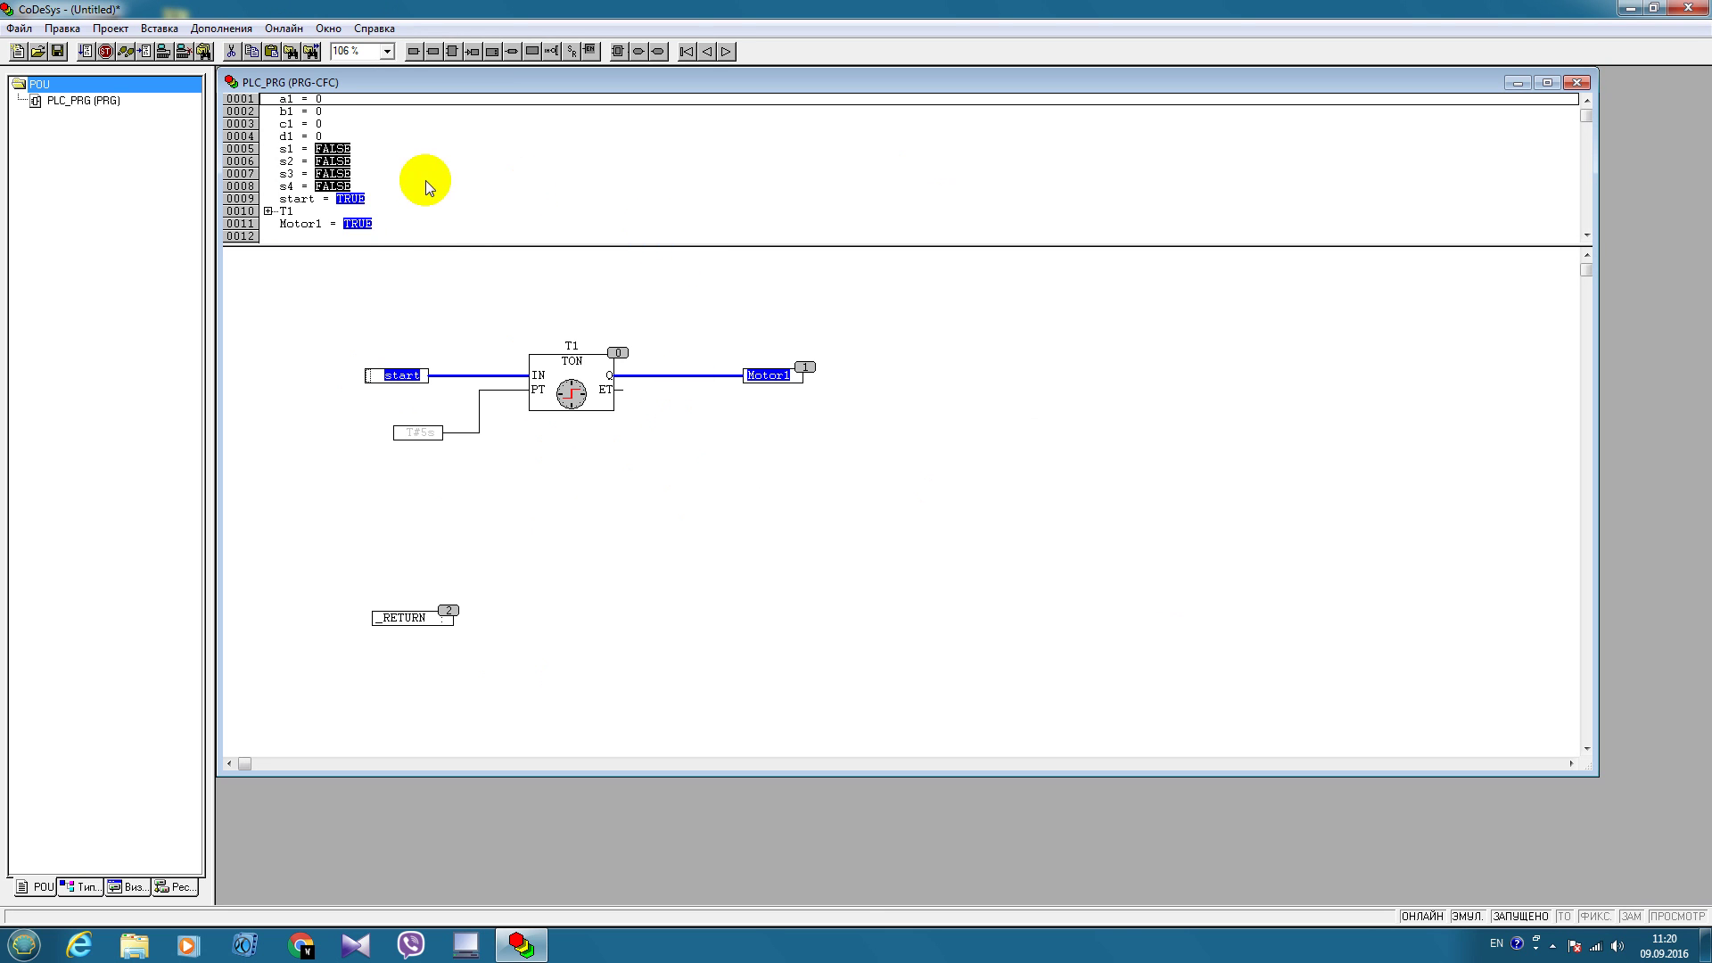
click(298, 29)
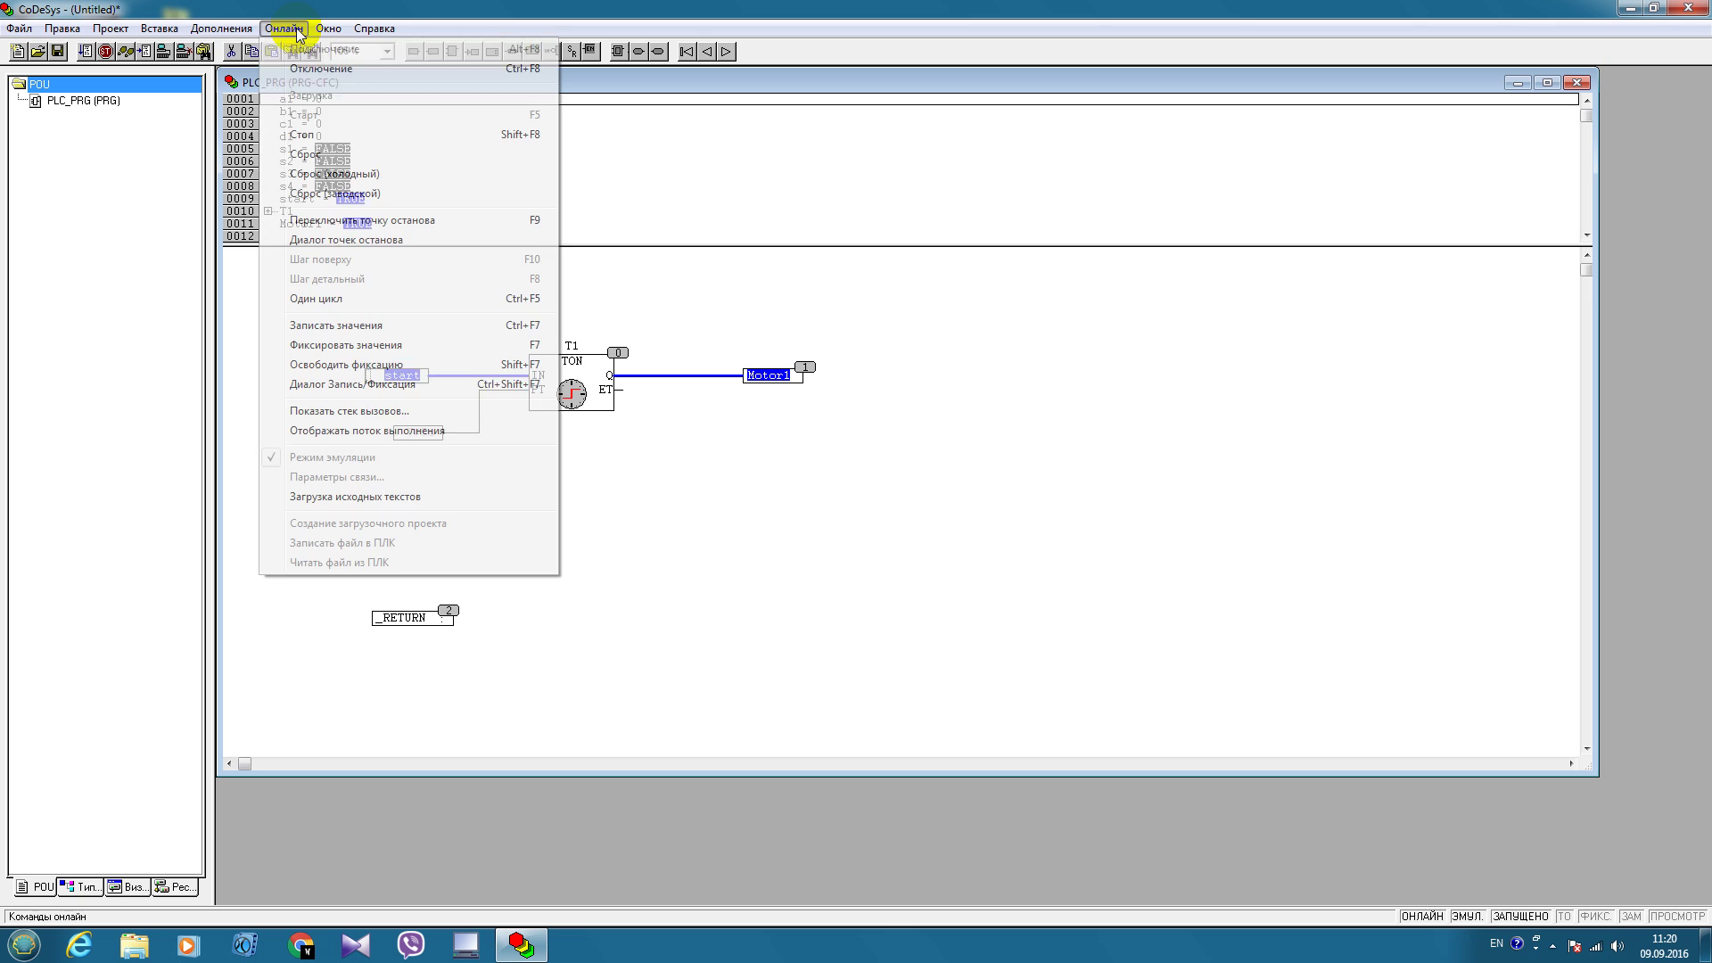
click(322, 69)
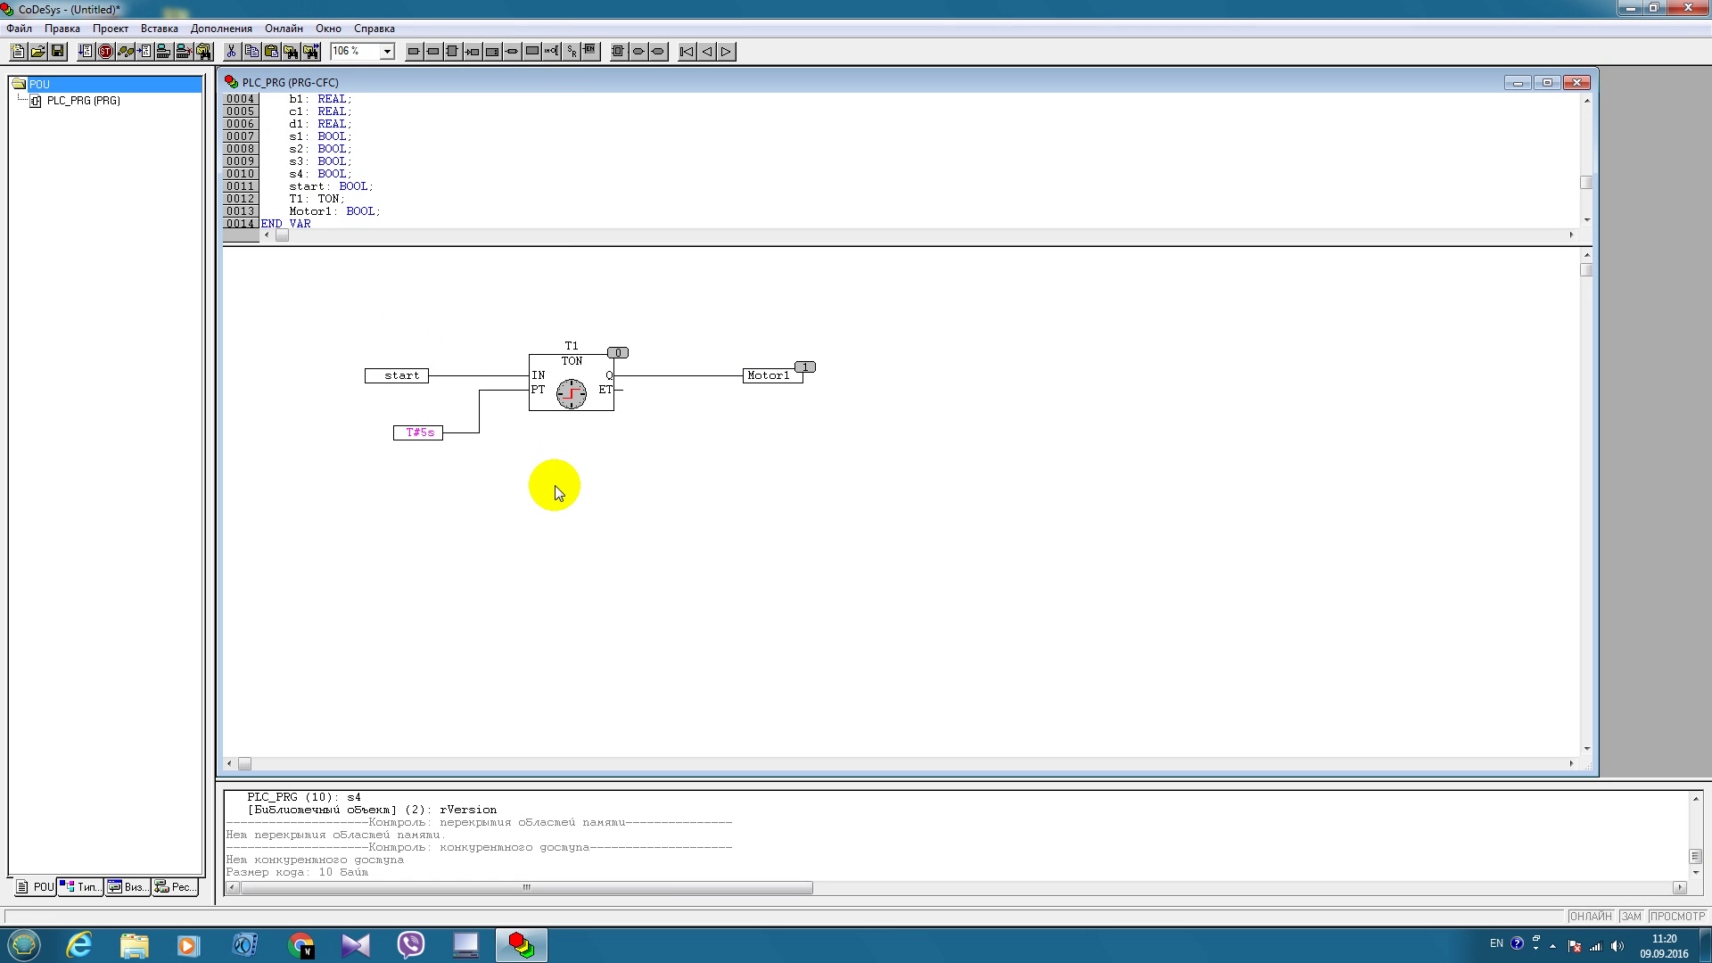
Insert a block below the TON timer, change it to TOF, and name its instance T1
key(ctrl+b)
drag(550, 524, 622, 505)
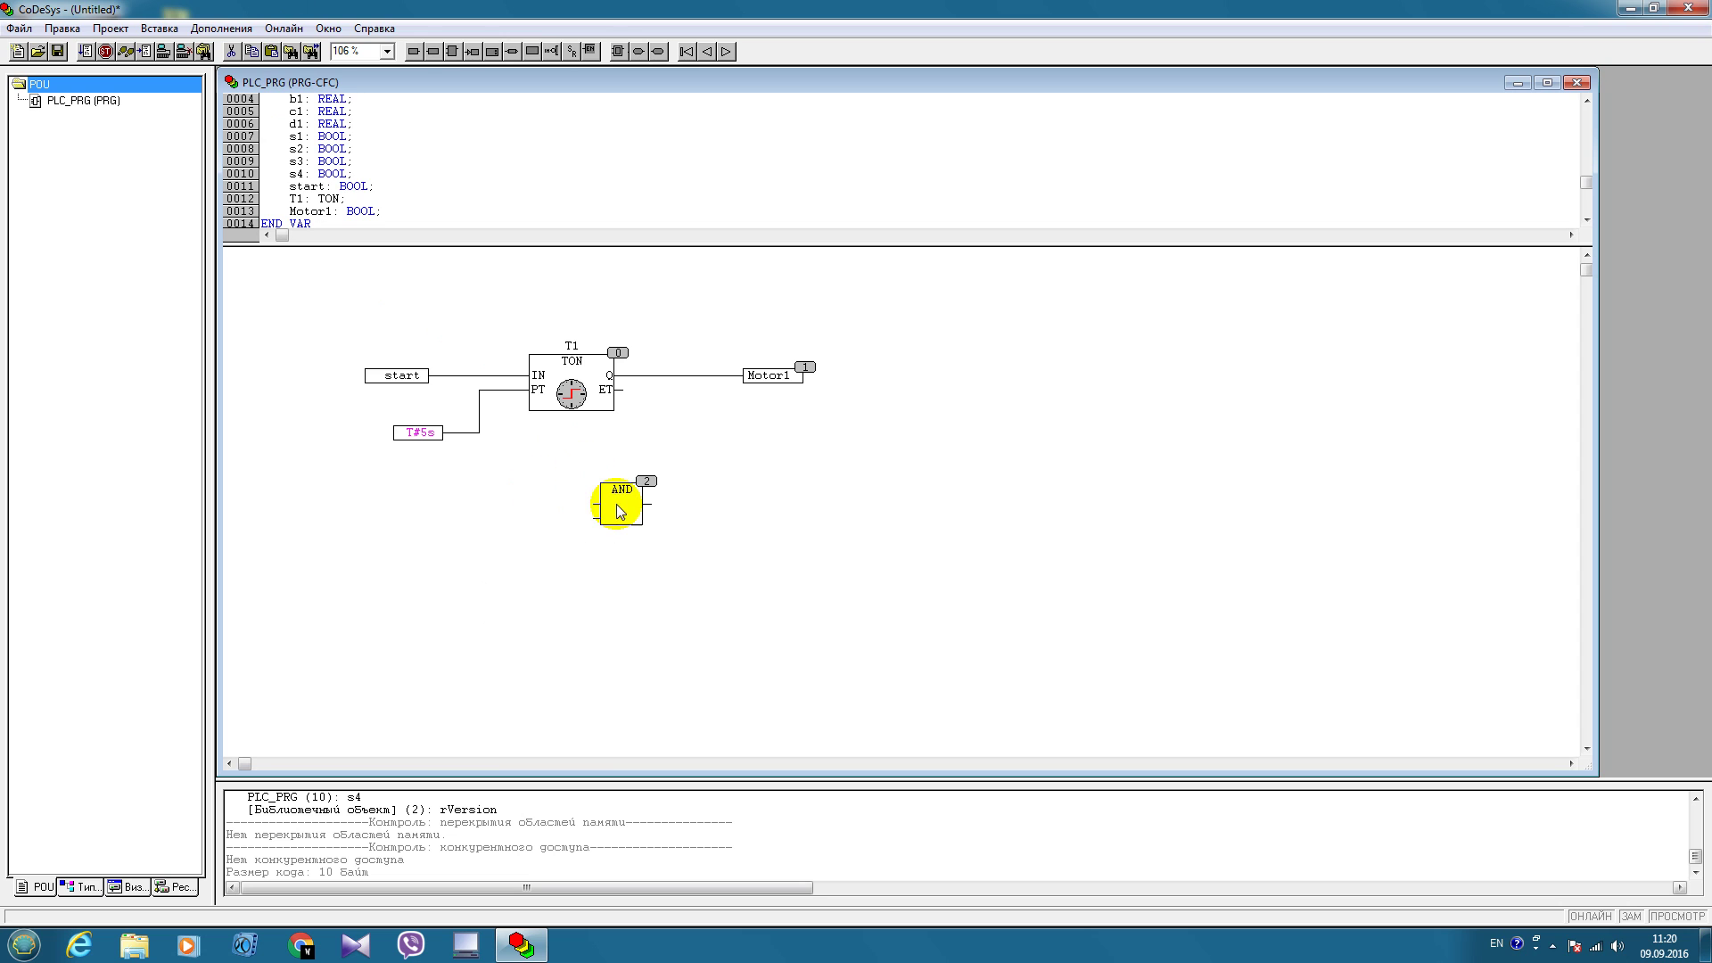
click(622, 507)
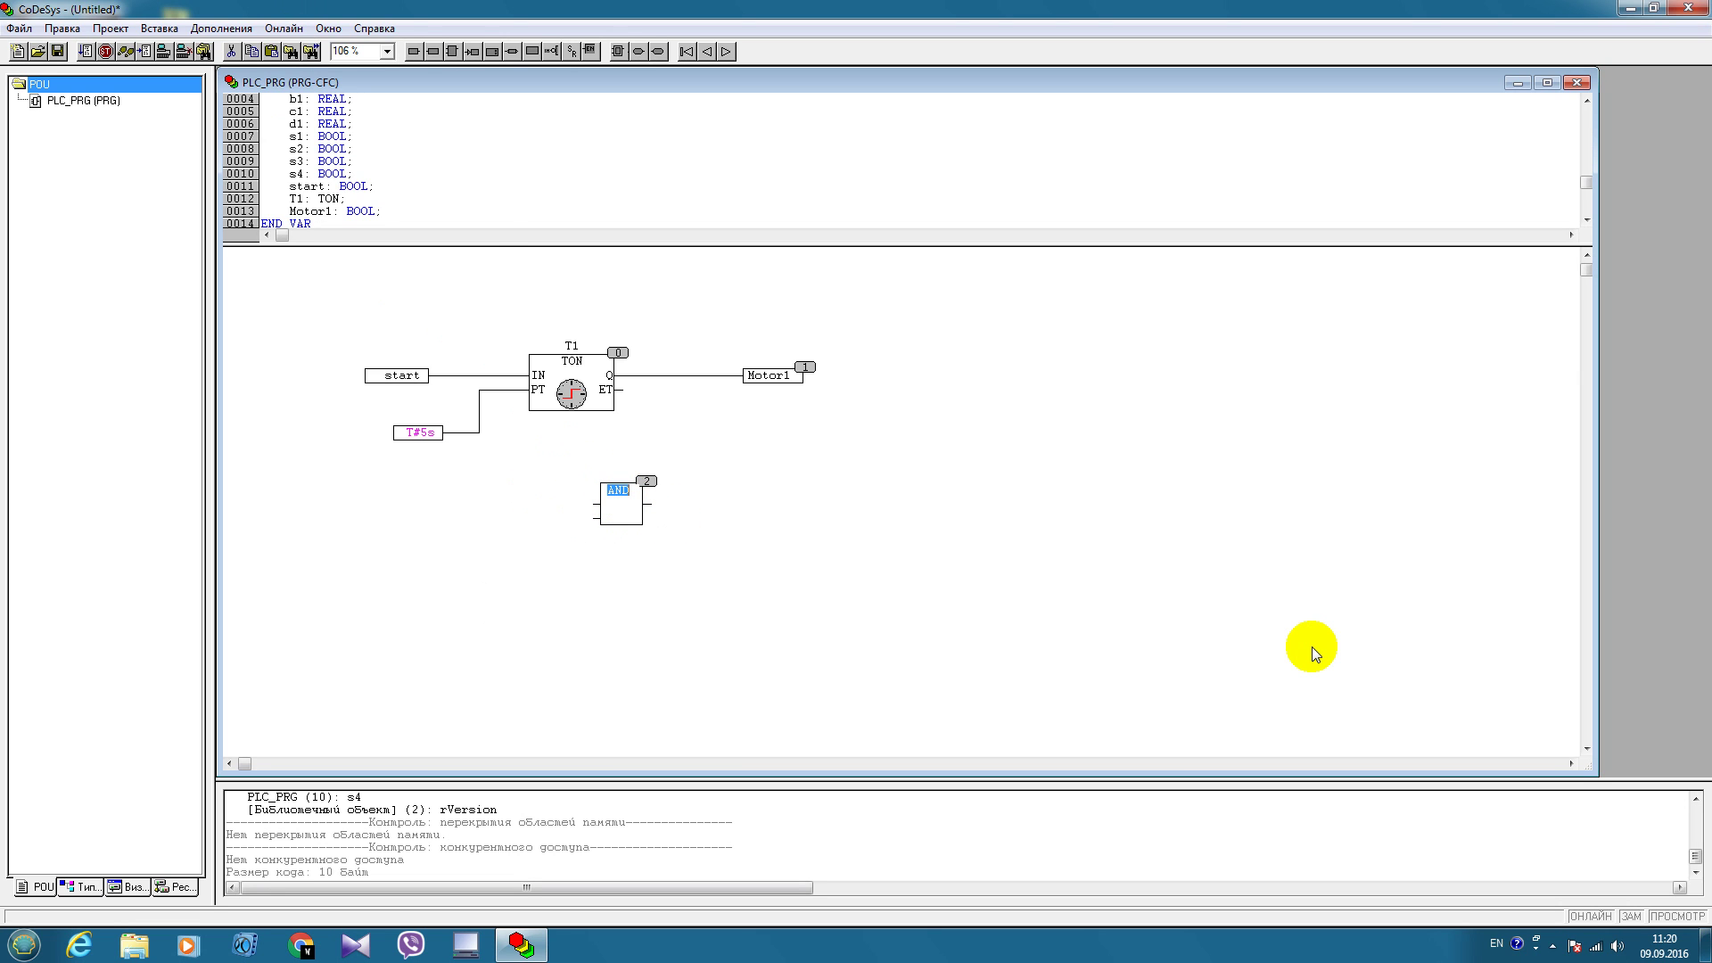
text(TOF)
key(Return)
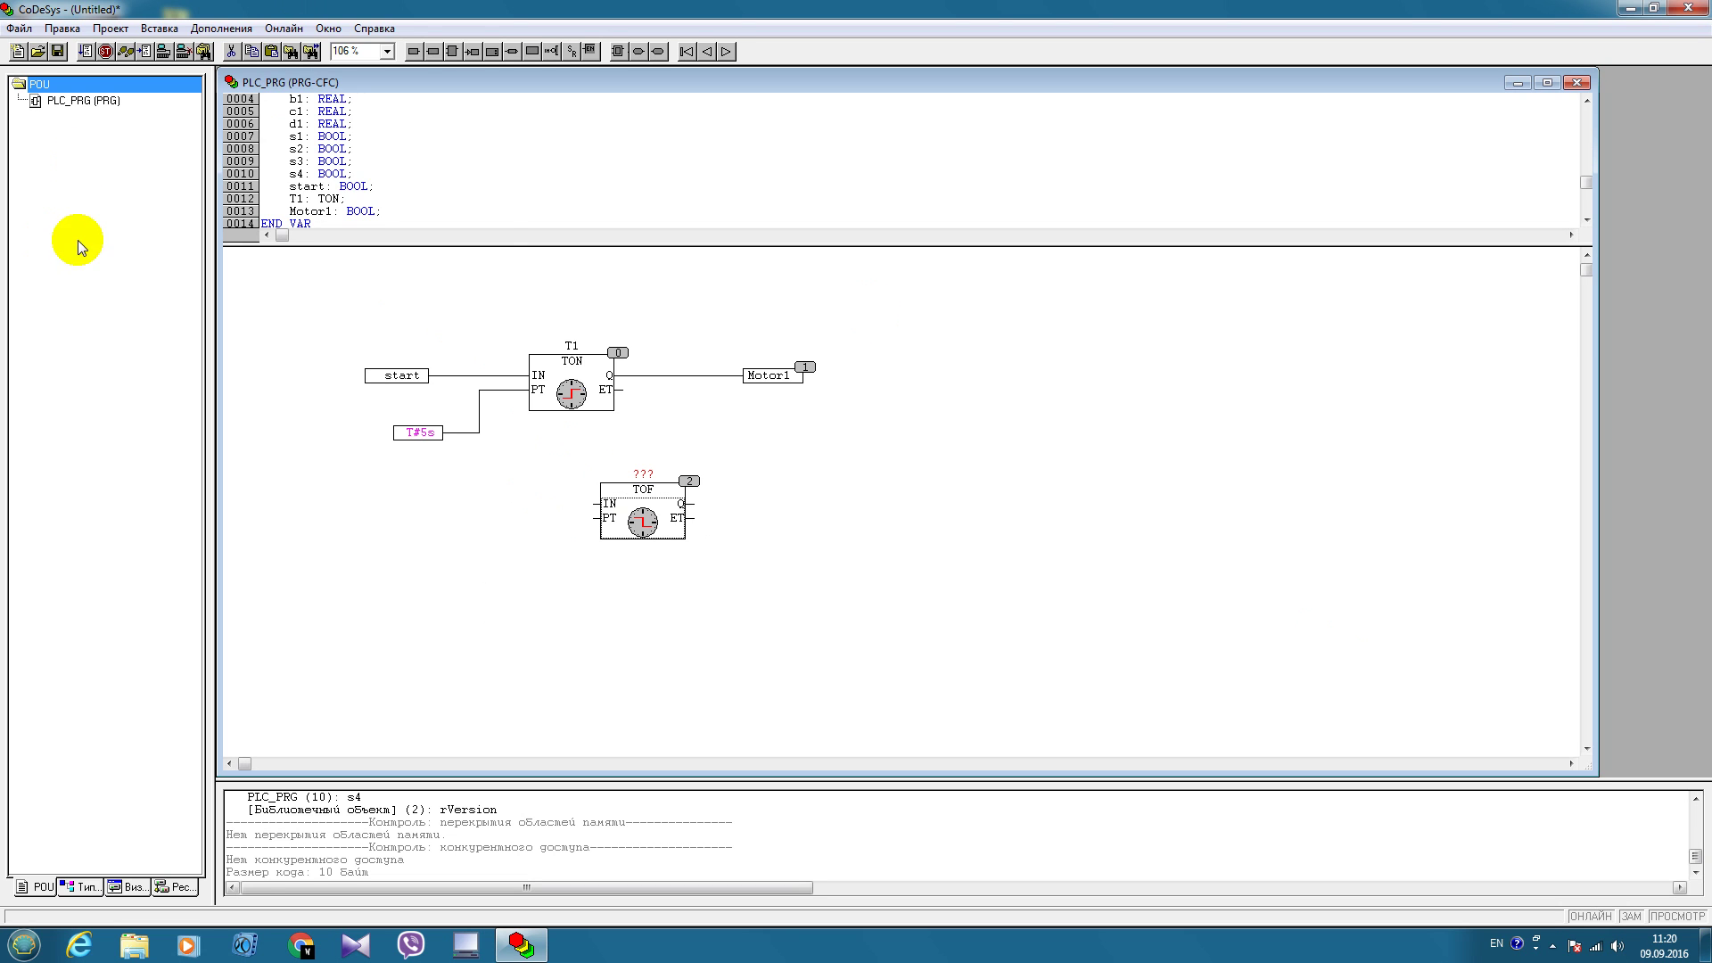
click(644, 474)
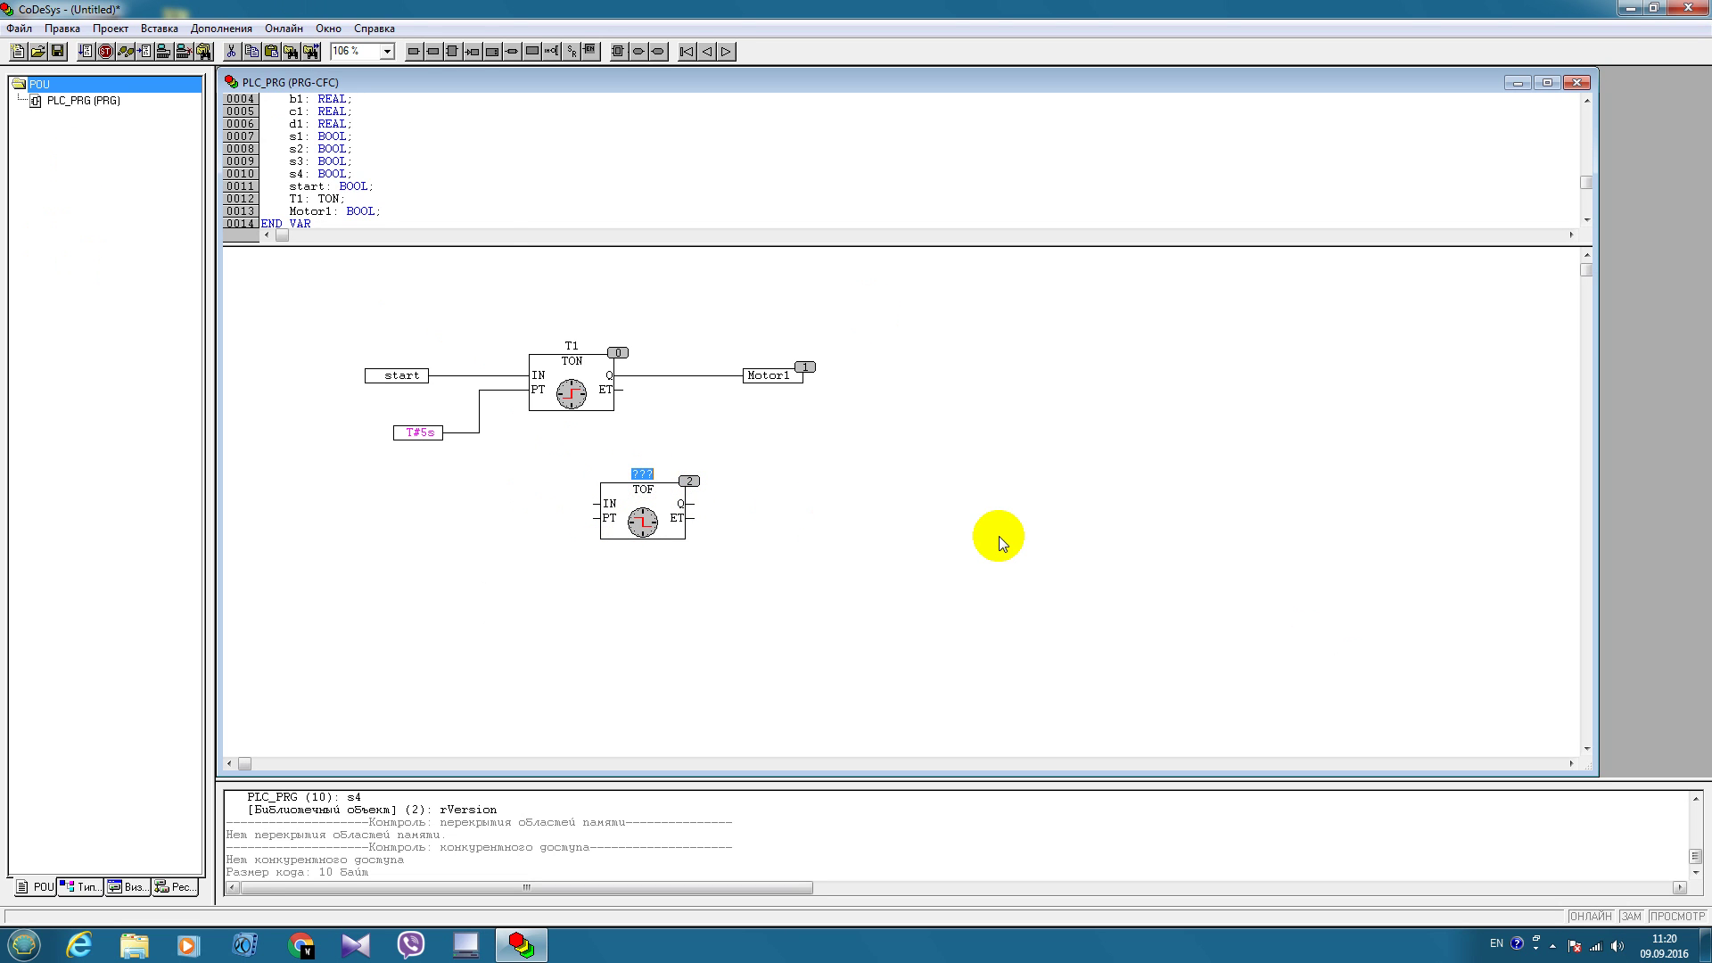
text(T1)
key(Return)
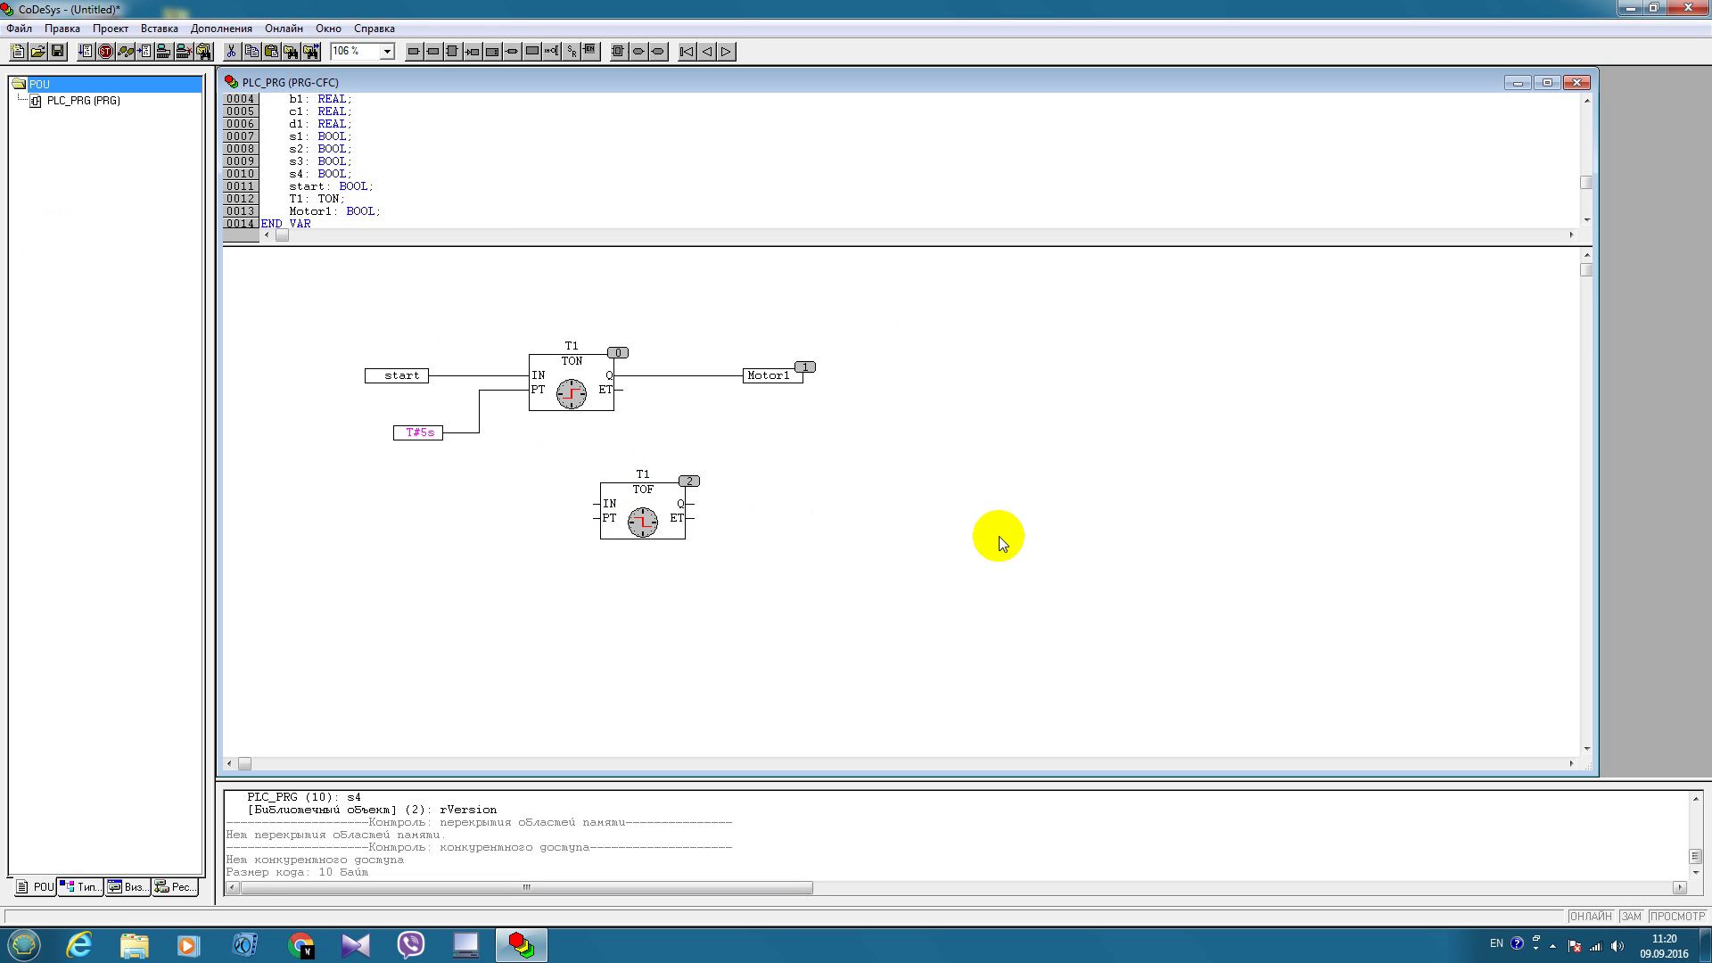